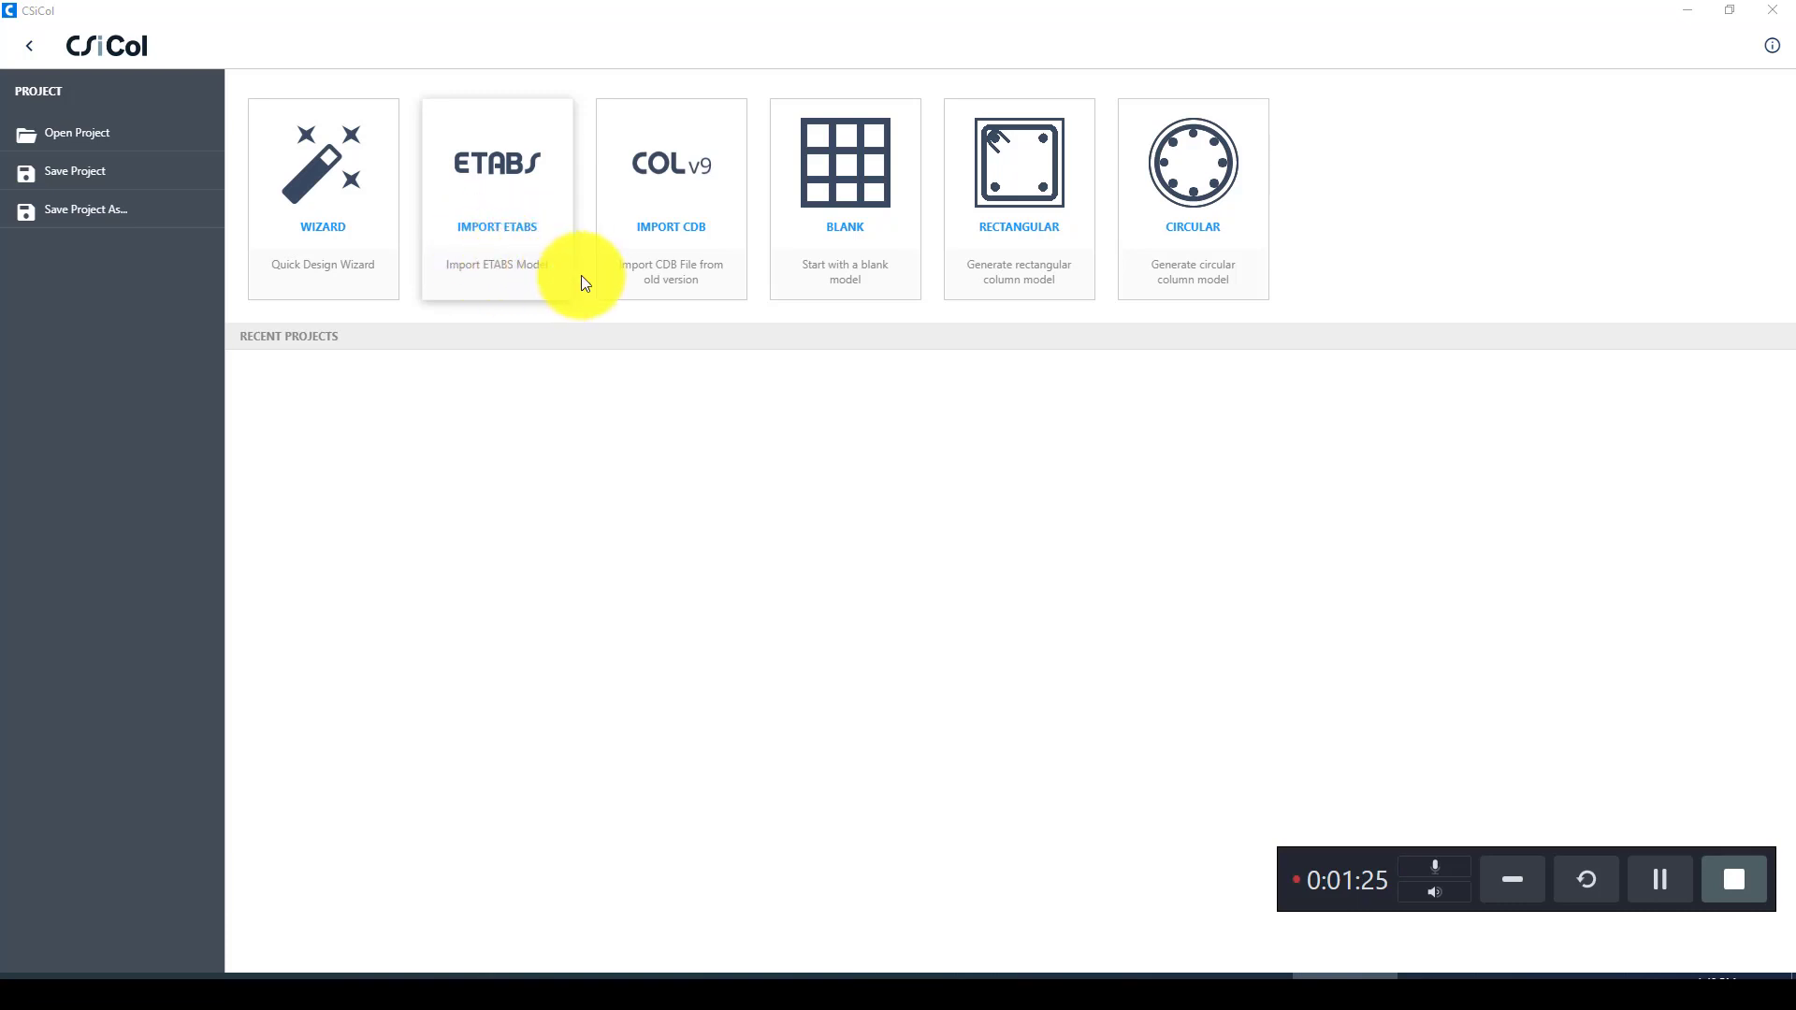
Step: Choose the Wizard tile and decline saving changes to Project 1
{"action": "left_click", "coordinate": [311, 232]}
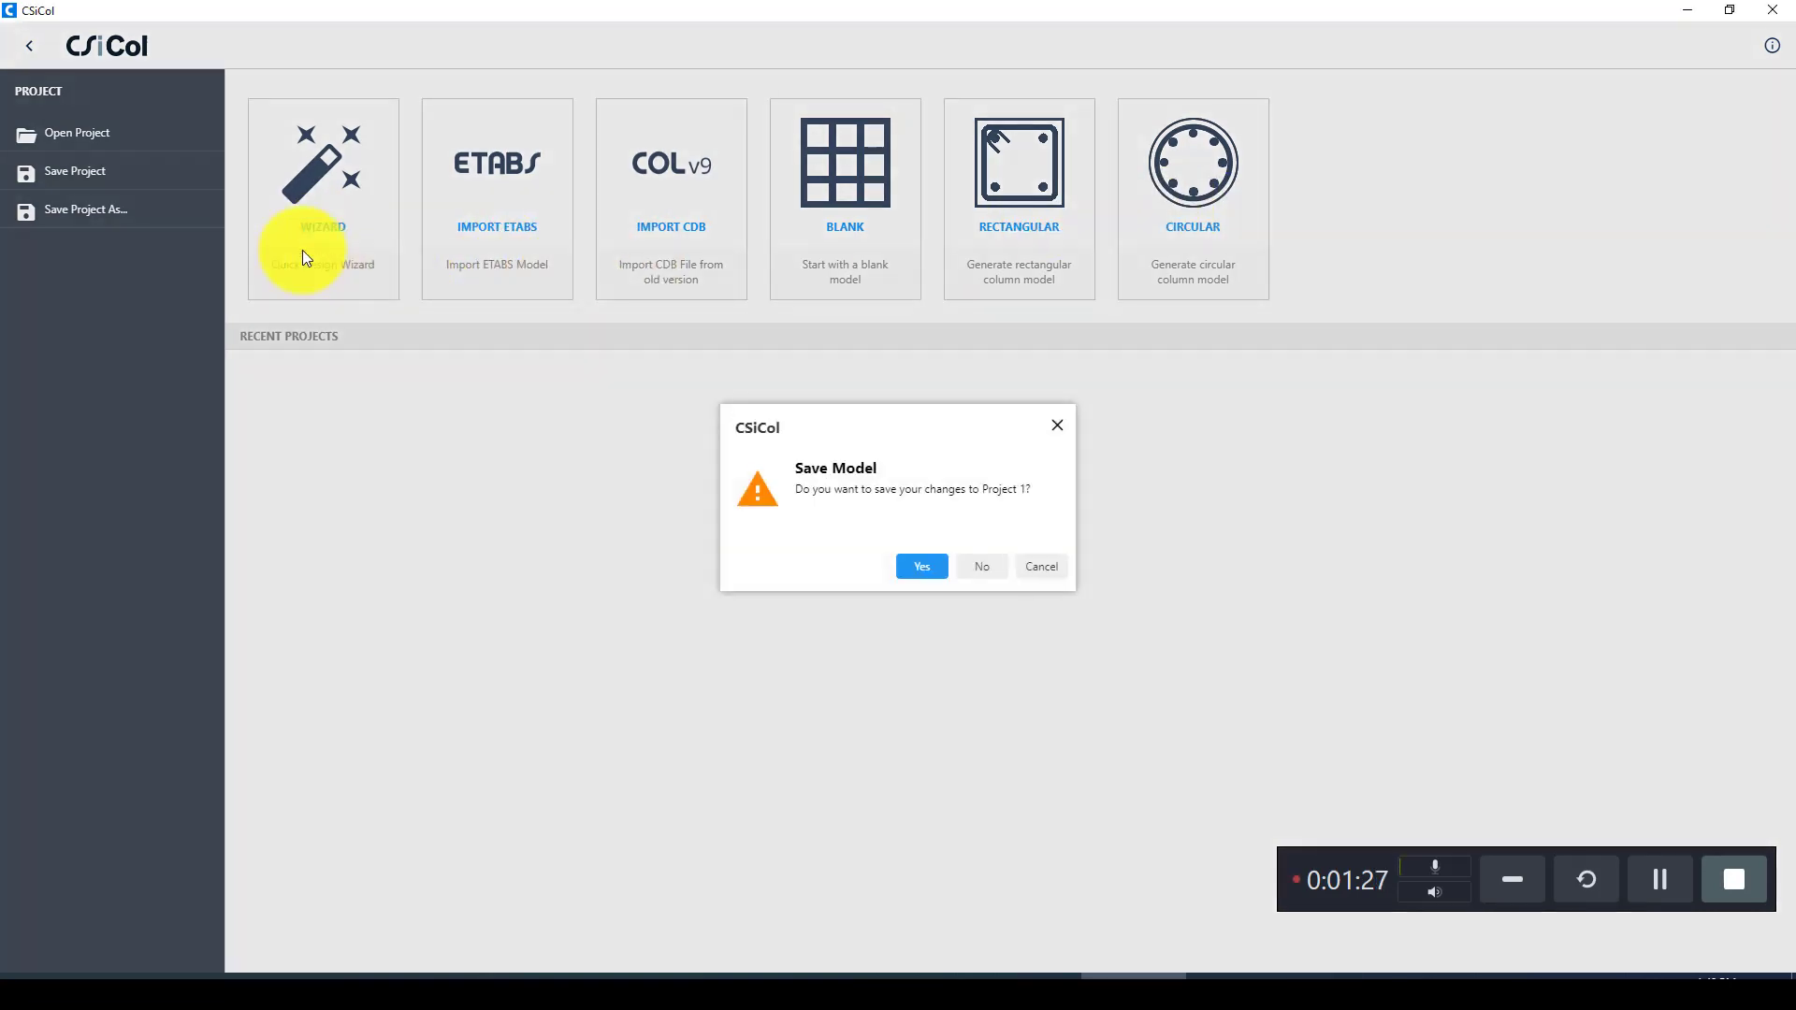
{"action": "left_click", "coordinate": [978, 568]}
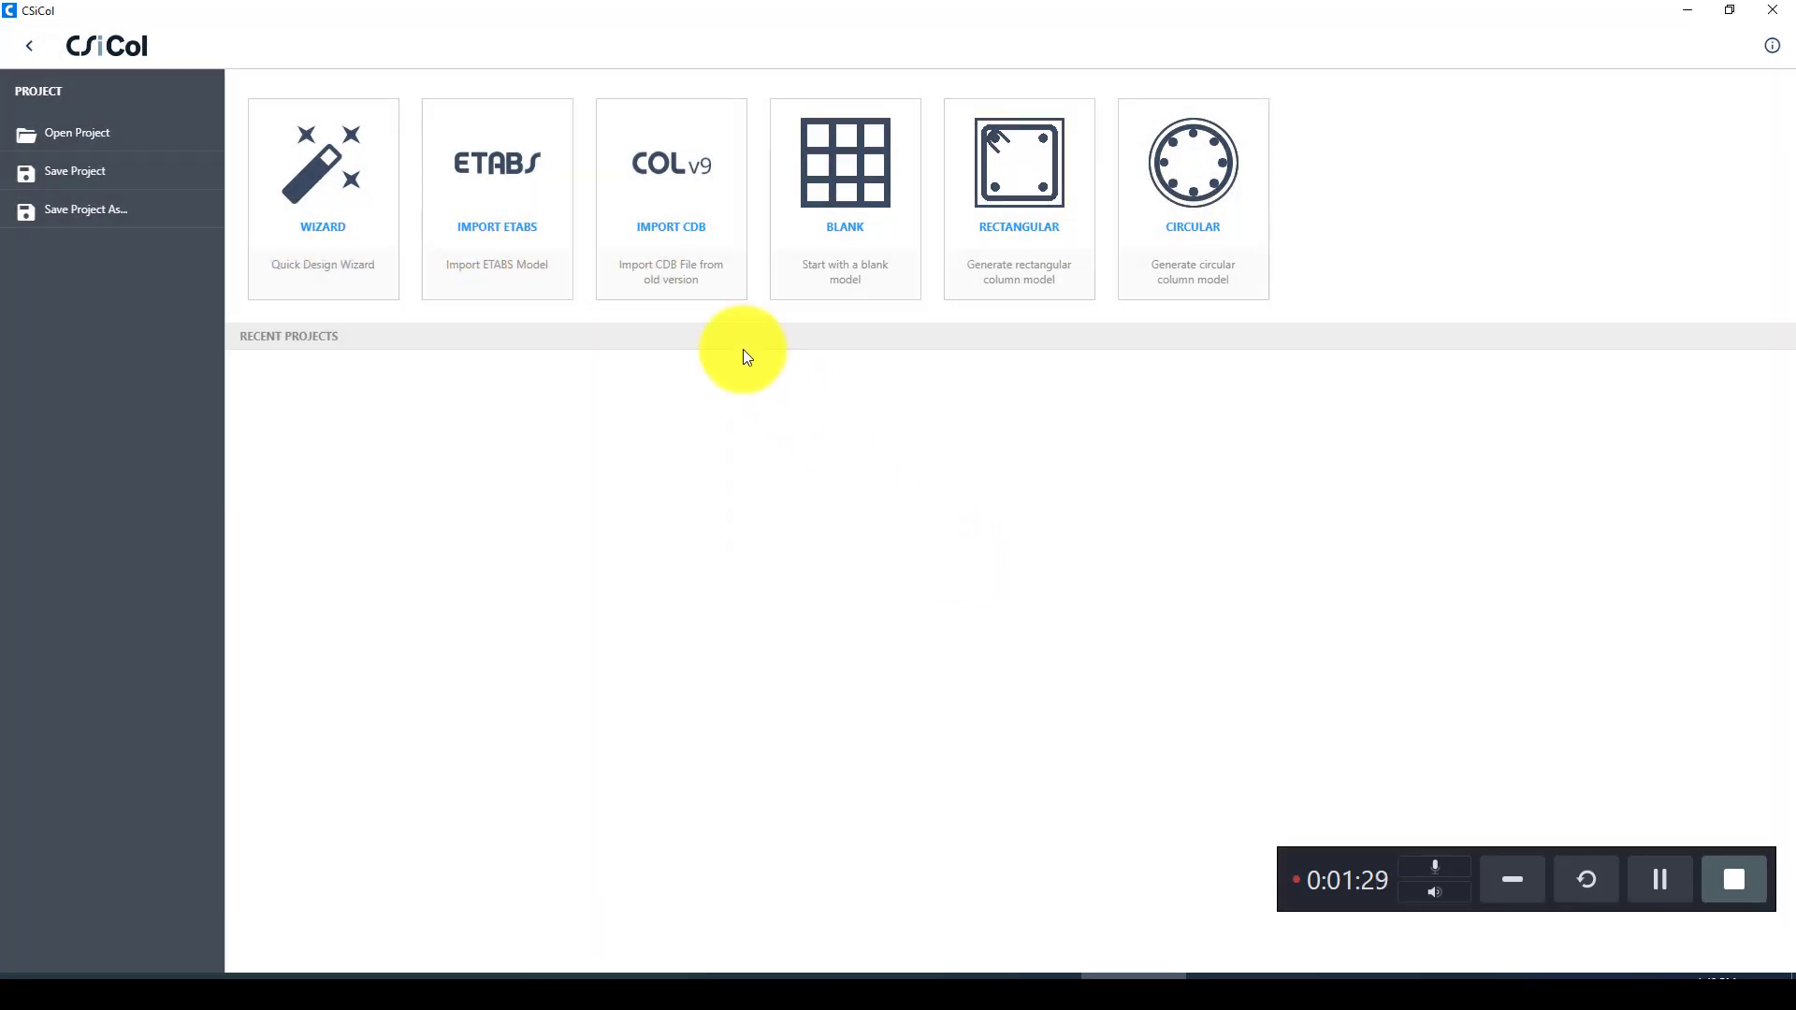
Step: Launch the Quick Design Wizard and name the project Column-Design in Project Details
{"action": "left_click", "coordinate": [388, 234]}
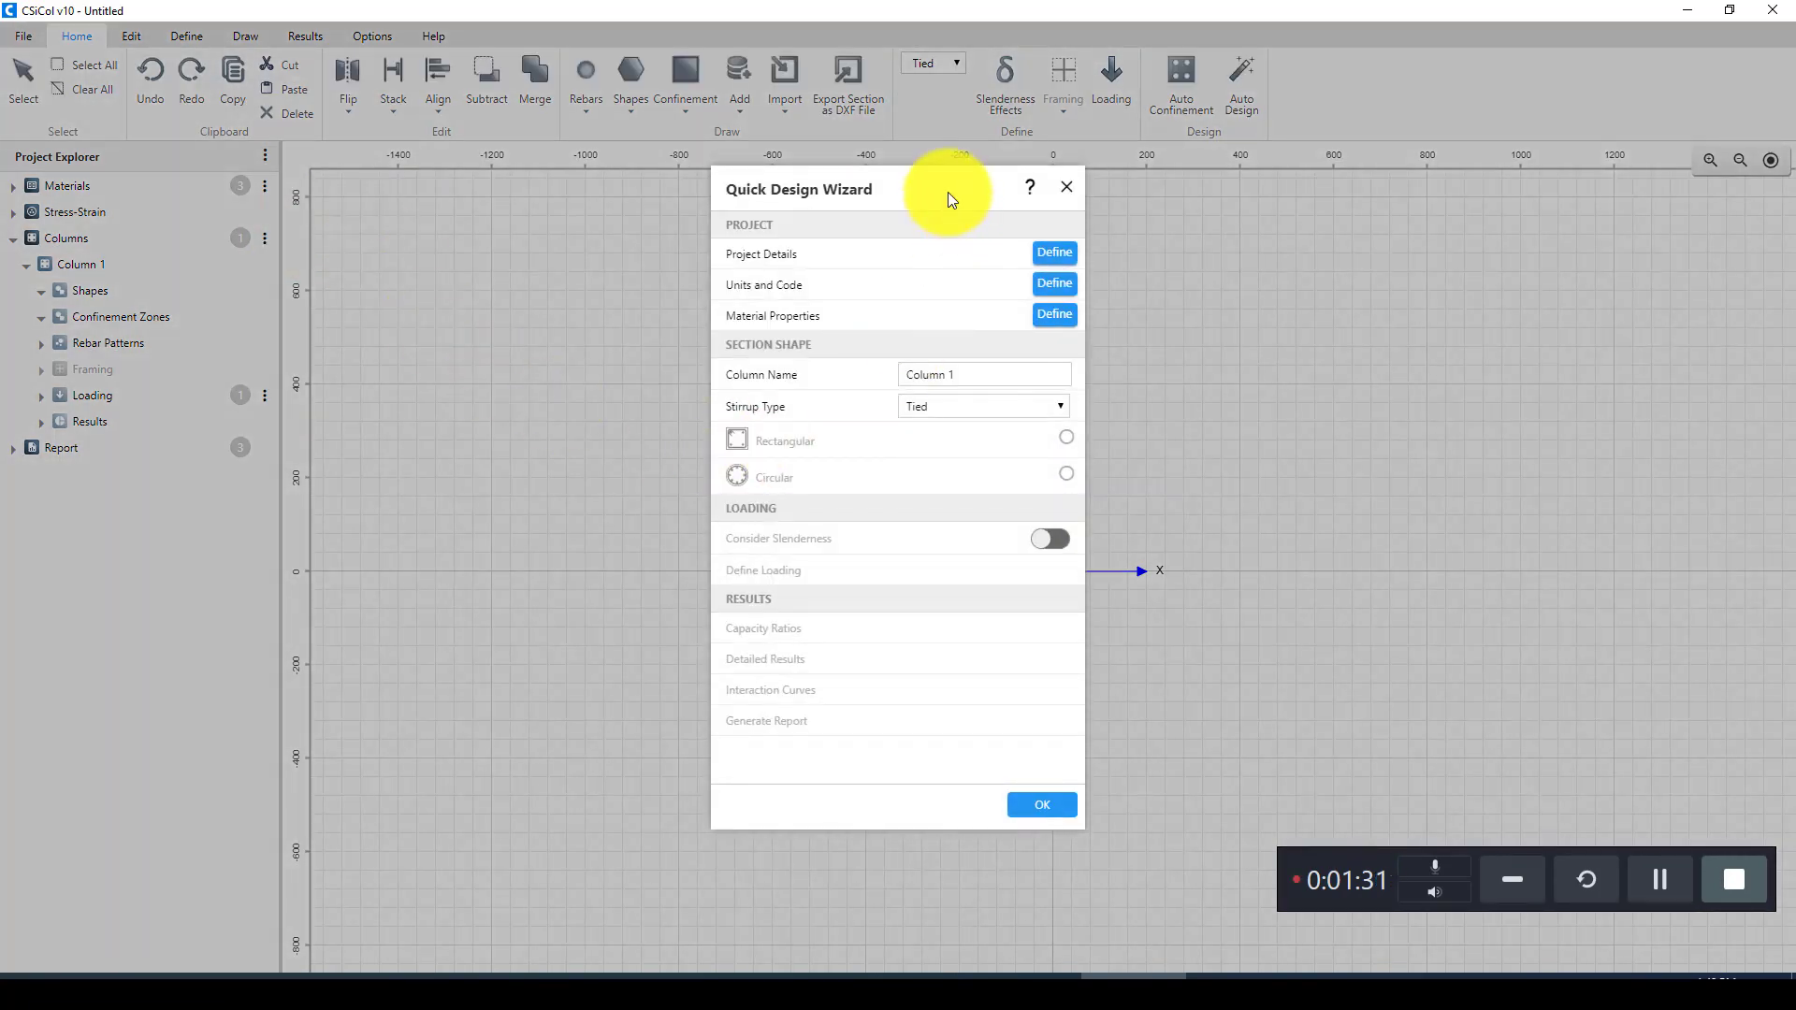
{"action": "left_click_drag", "start_coordinate": [946, 192], "coordinate": [806, 188]}
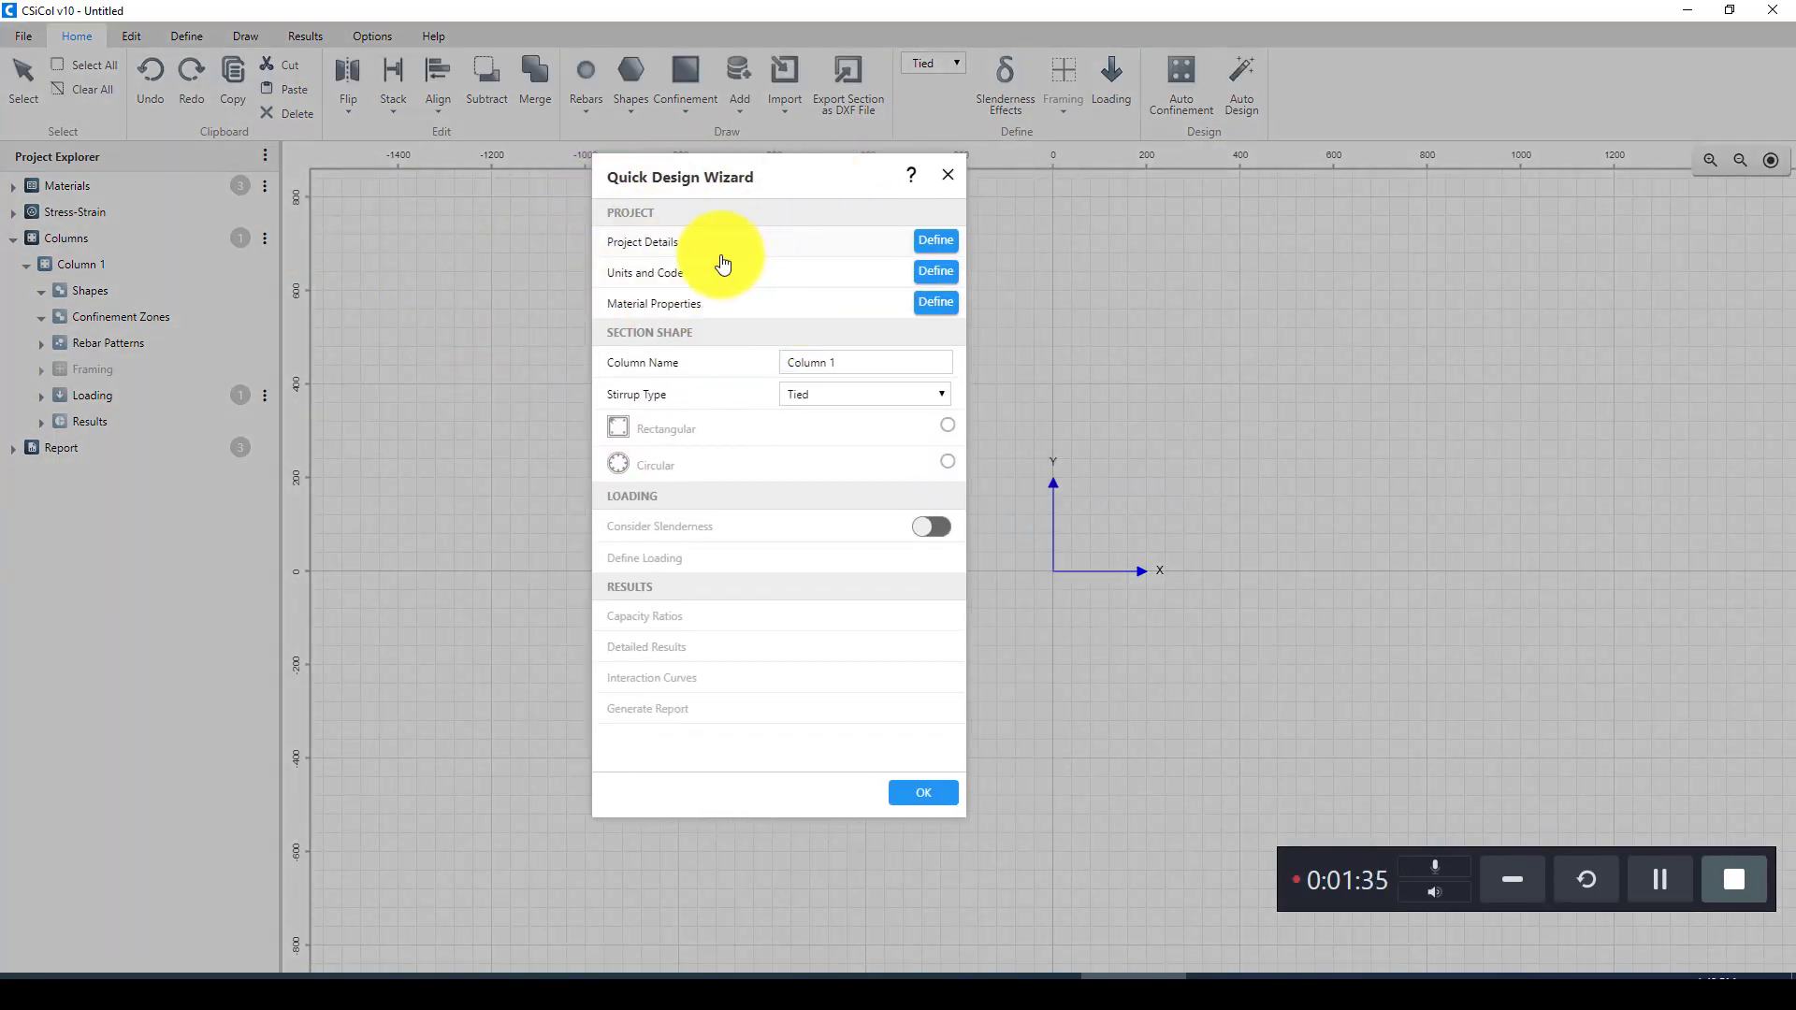
{"action": "left_click", "coordinate": [936, 240]}
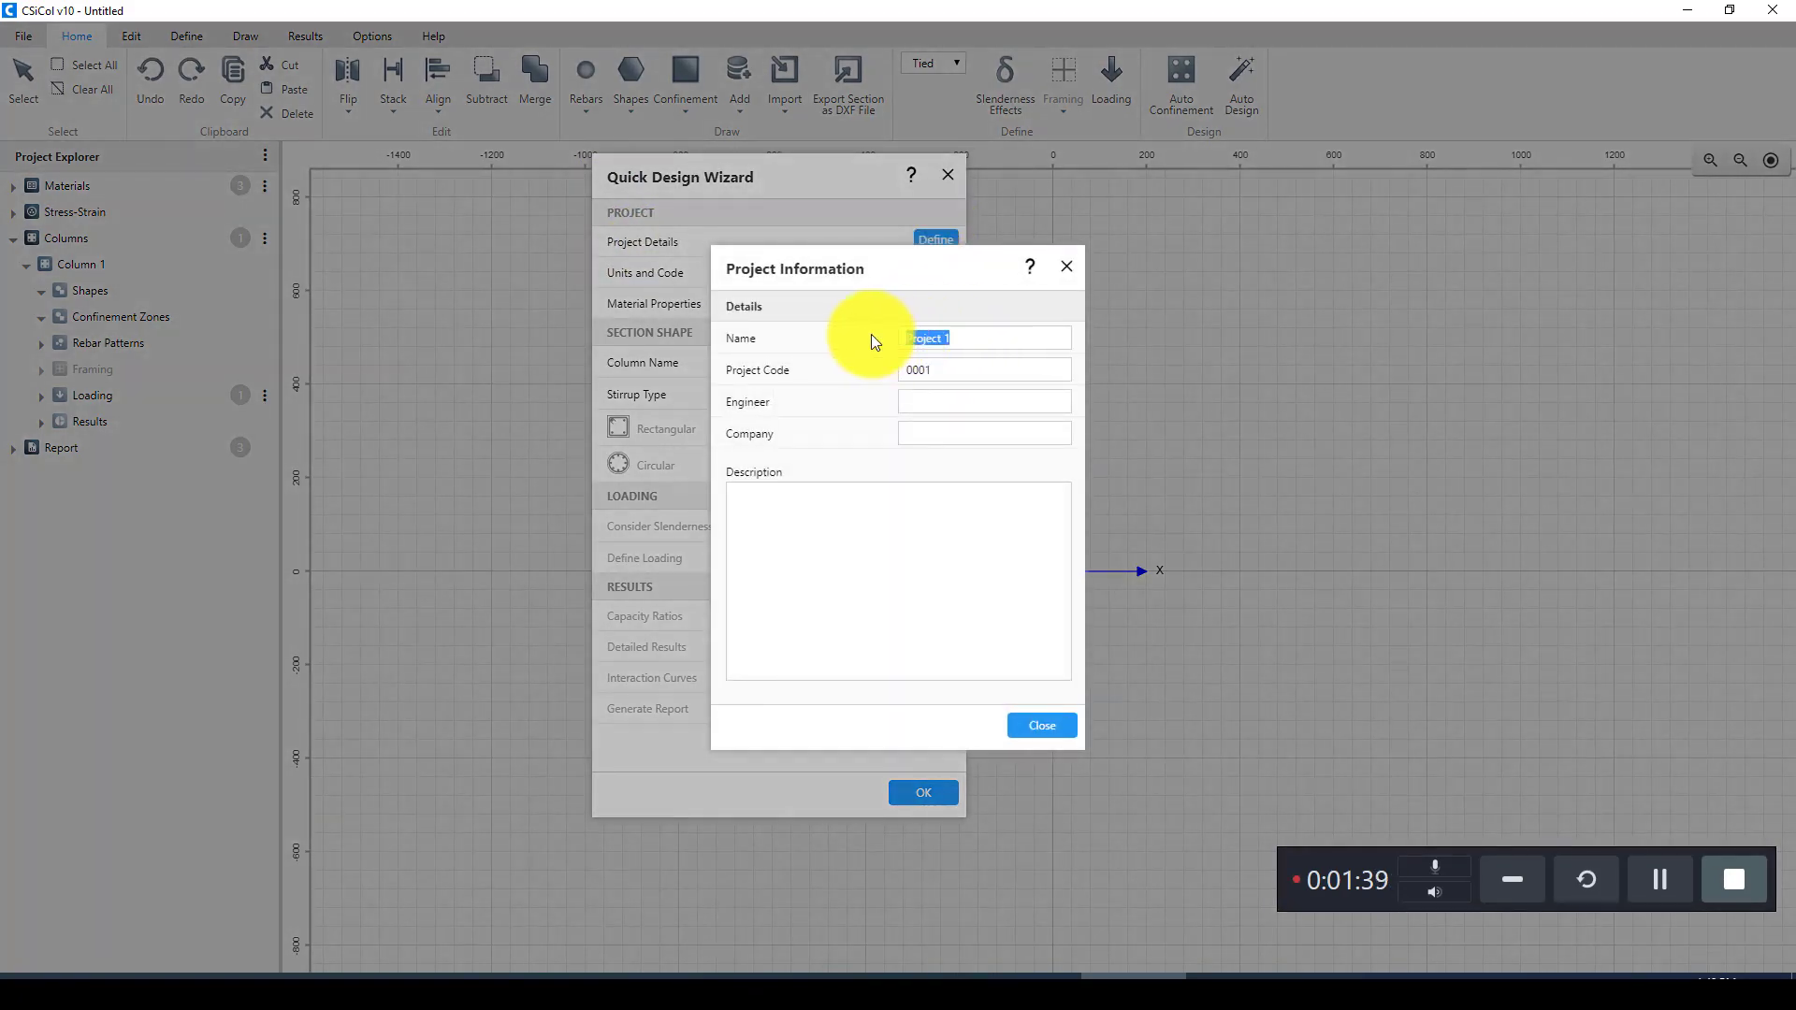
{"action": "type", "text": "Column-Desing"}
{"action": "key", "text": "BackSpace"}
{"action": "type", "text": "gn"}
Step: Set project code C001, enter the engineer's name and company KSSE, then close Project Details
{"action": "left_click", "coordinate": [938, 376]}
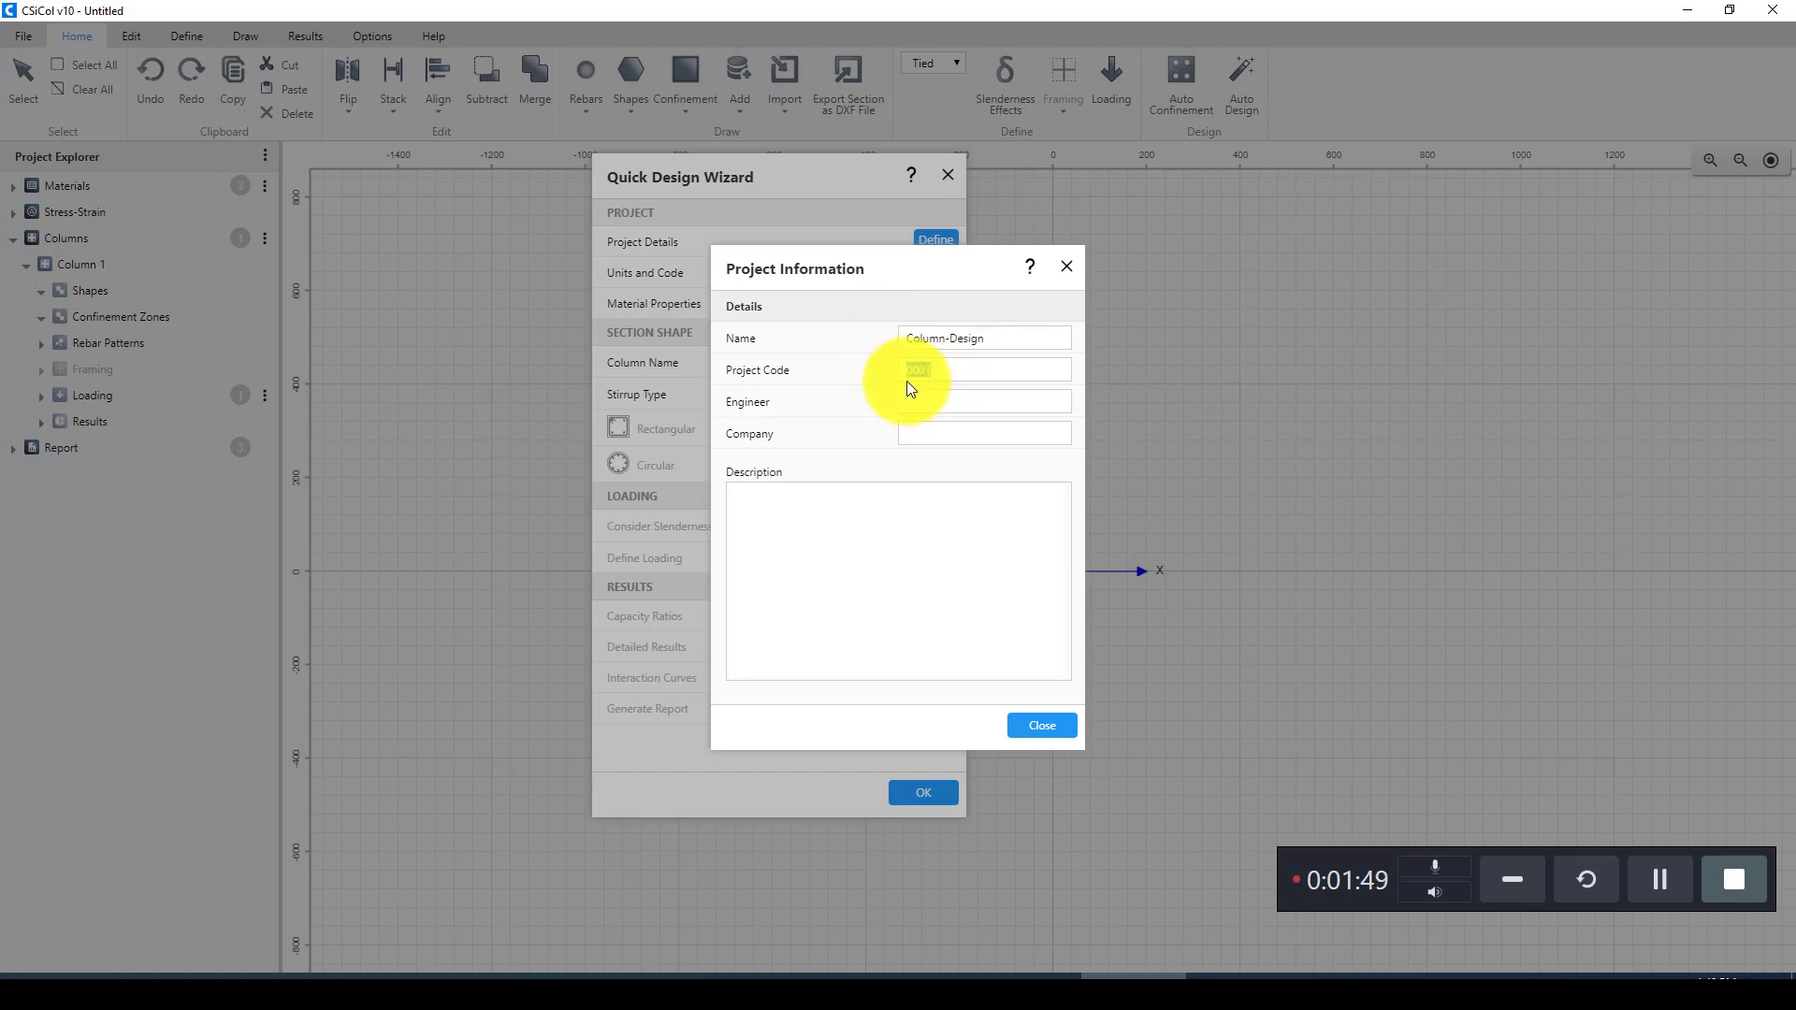
{"action": "left_click", "coordinate": [942, 371]}
{"action": "double_click", "coordinate": [935, 368]}
{"action": "type", "text": "C0"}
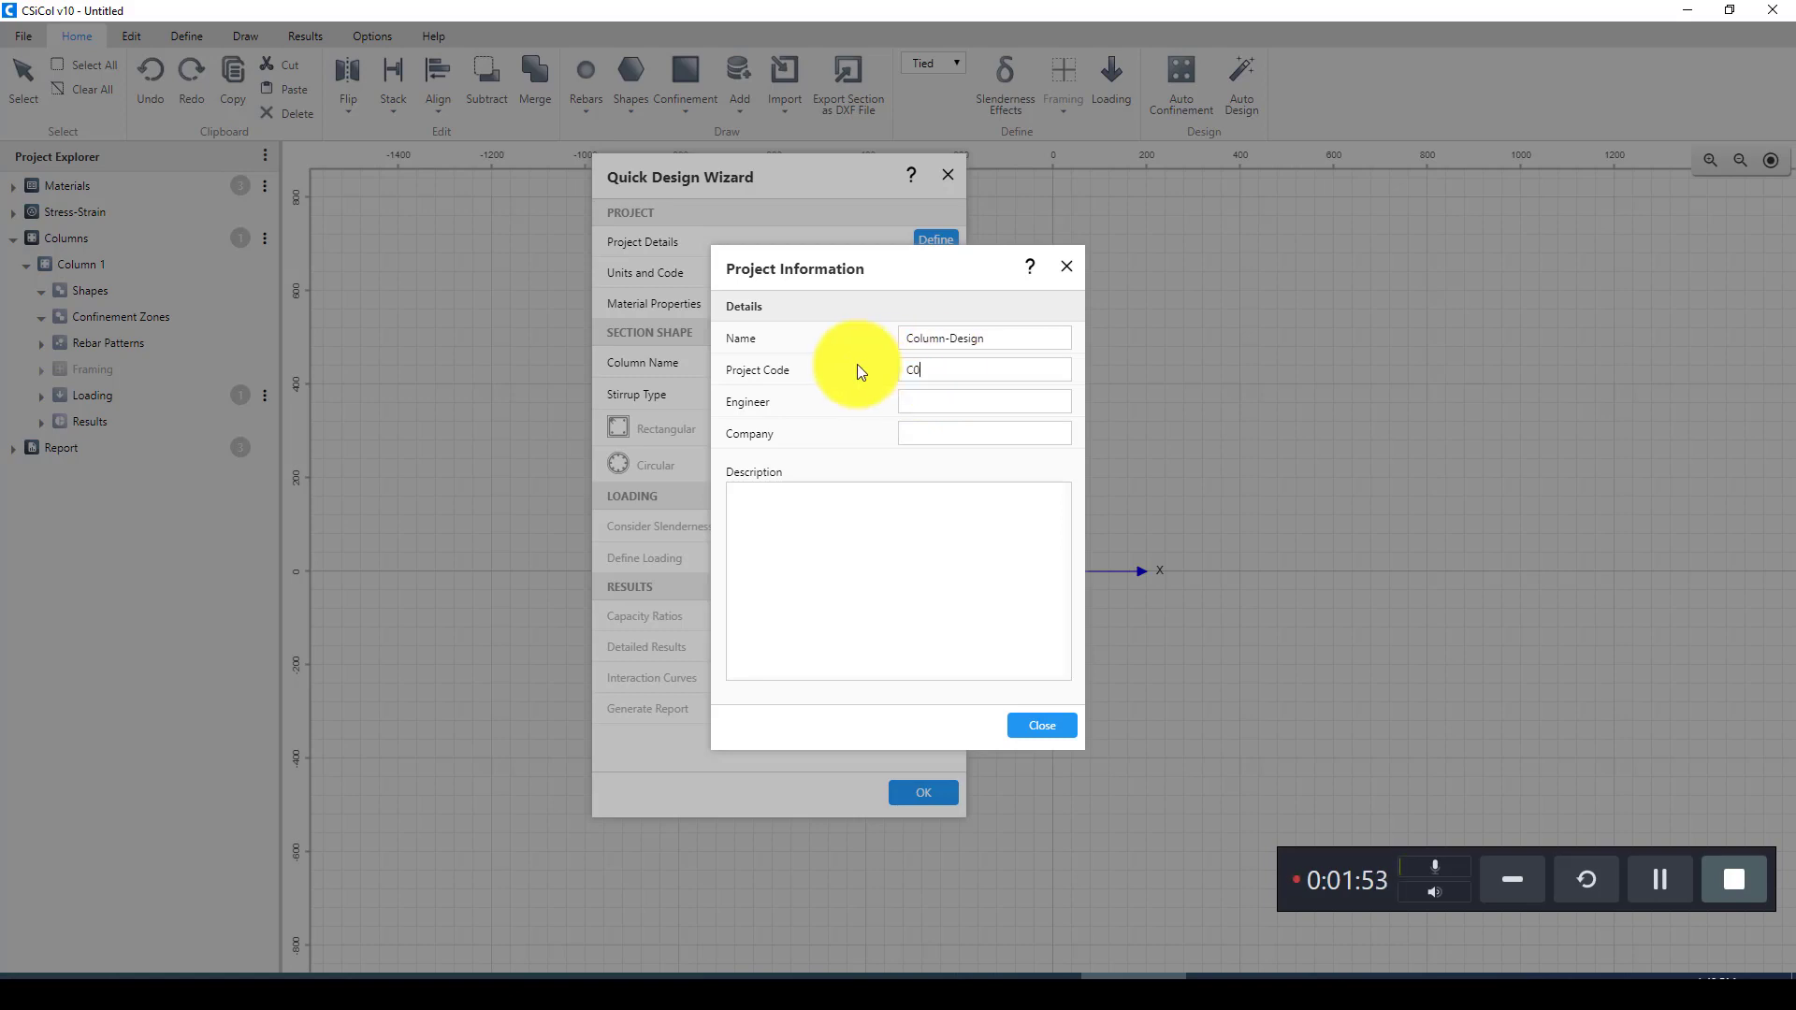
{"action": "type", "text": "01"}
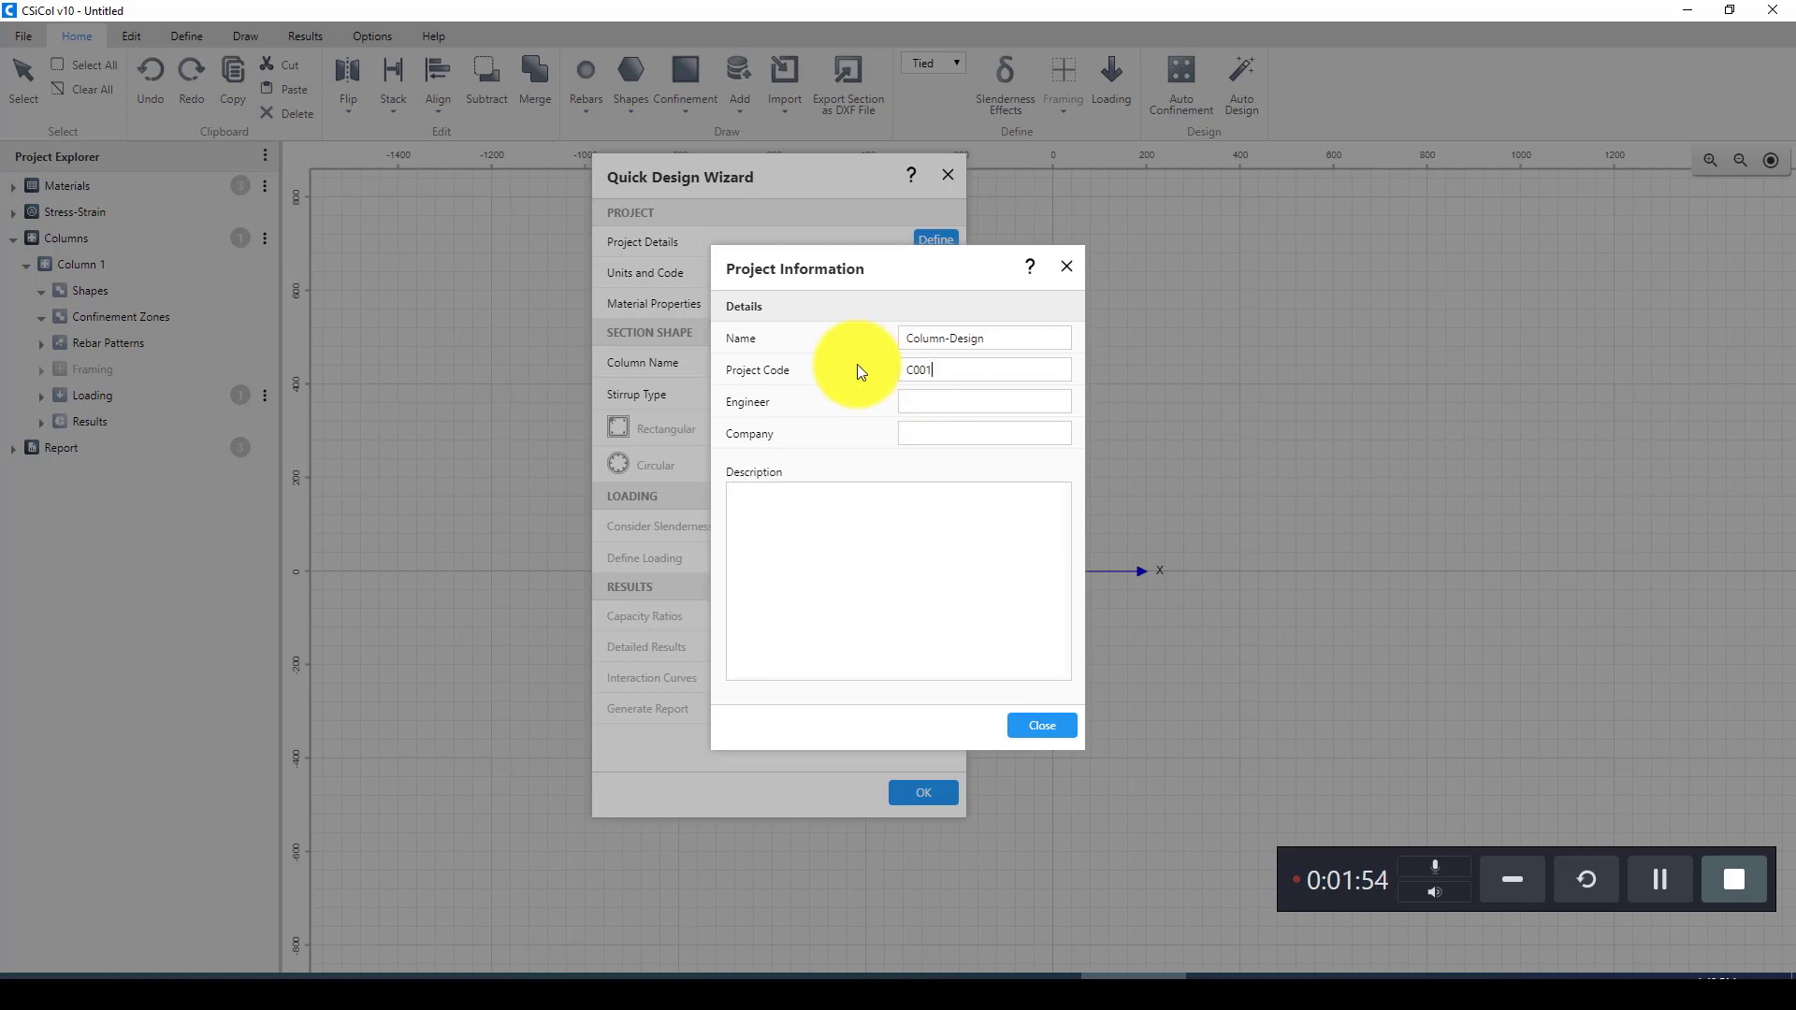
{"action": "left_click", "coordinate": [923, 404]}
{"action": "type", "text": "John"}
{"action": "left_click", "coordinate": [929, 434]}
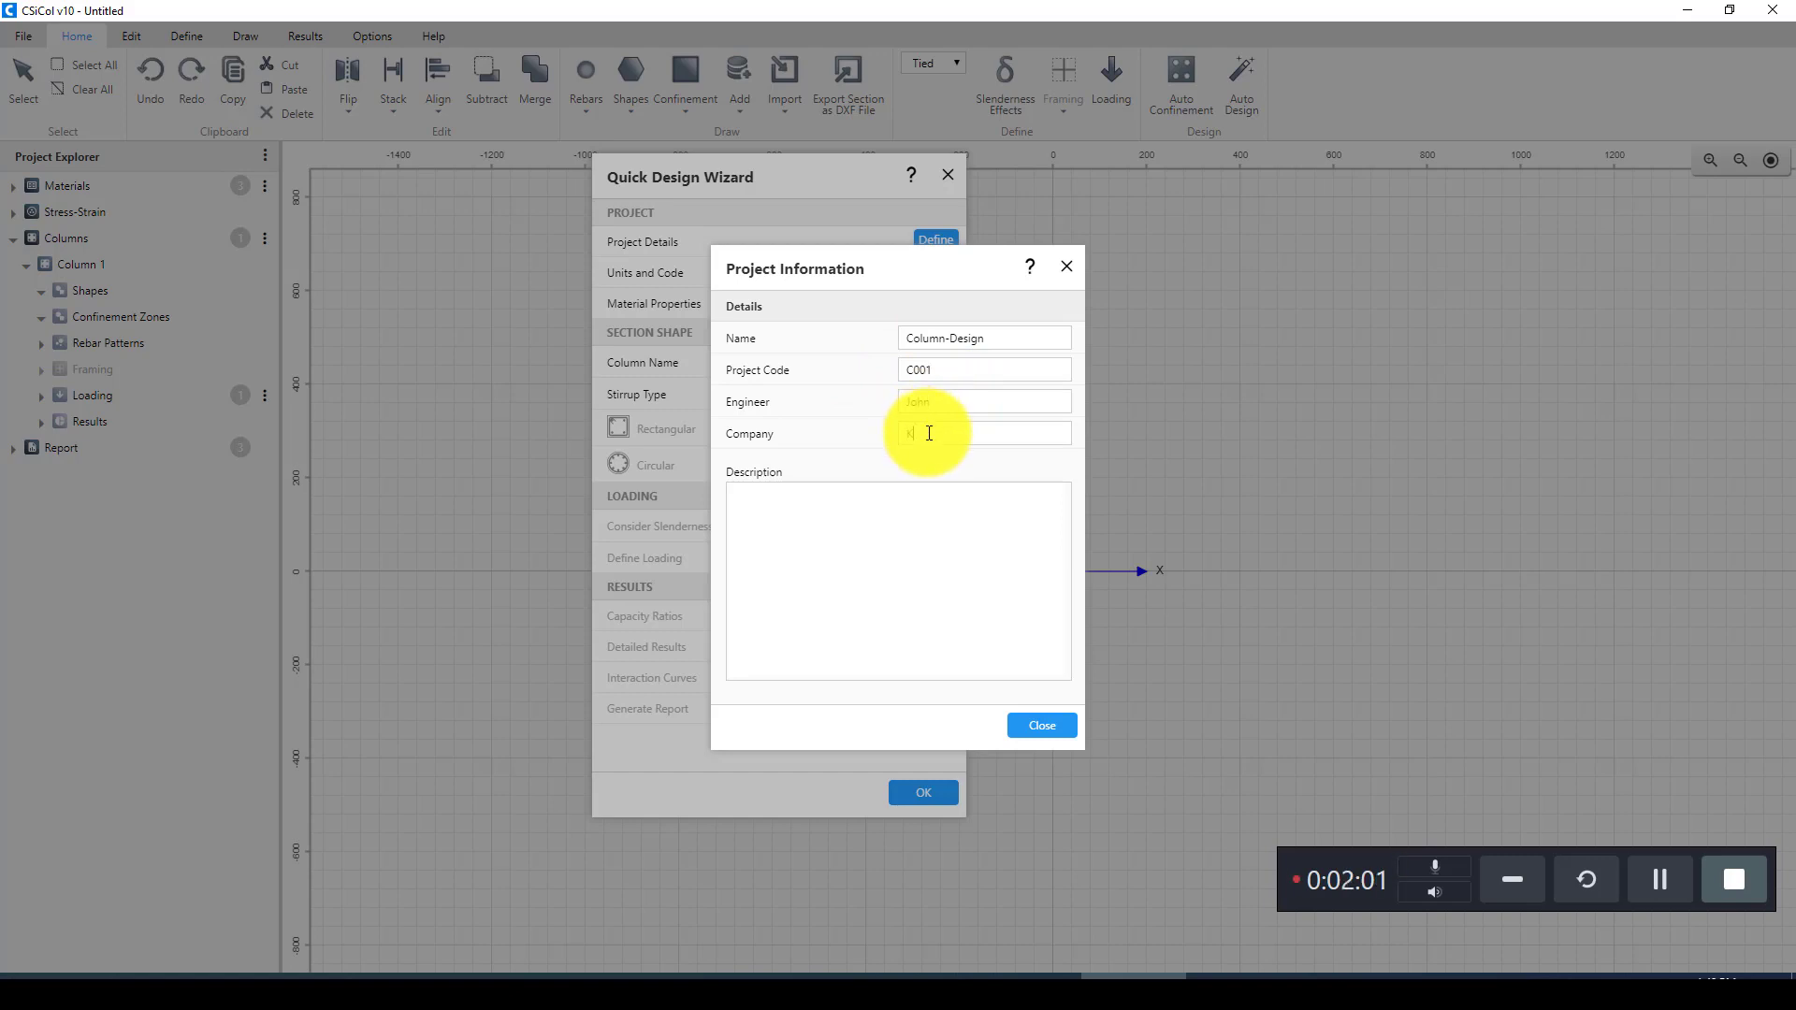
{"action": "type", "text": "KSSE"}
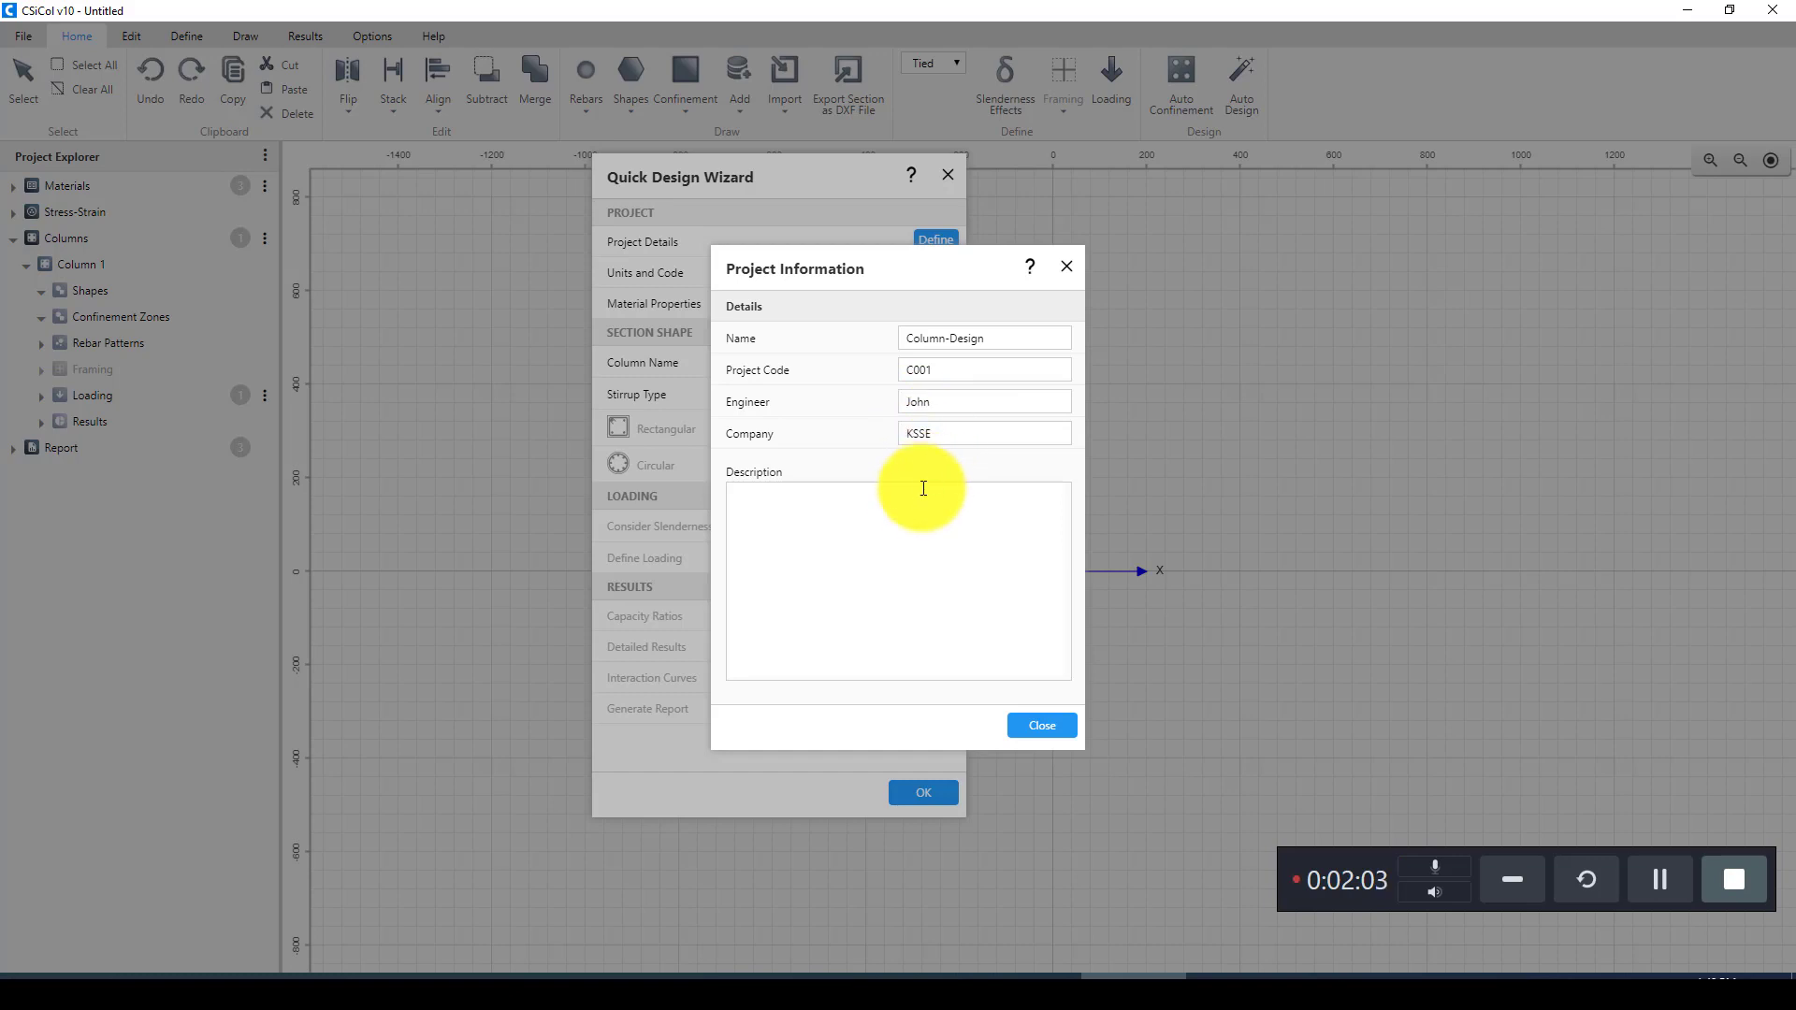
{"action": "left_click", "coordinate": [835, 529]}
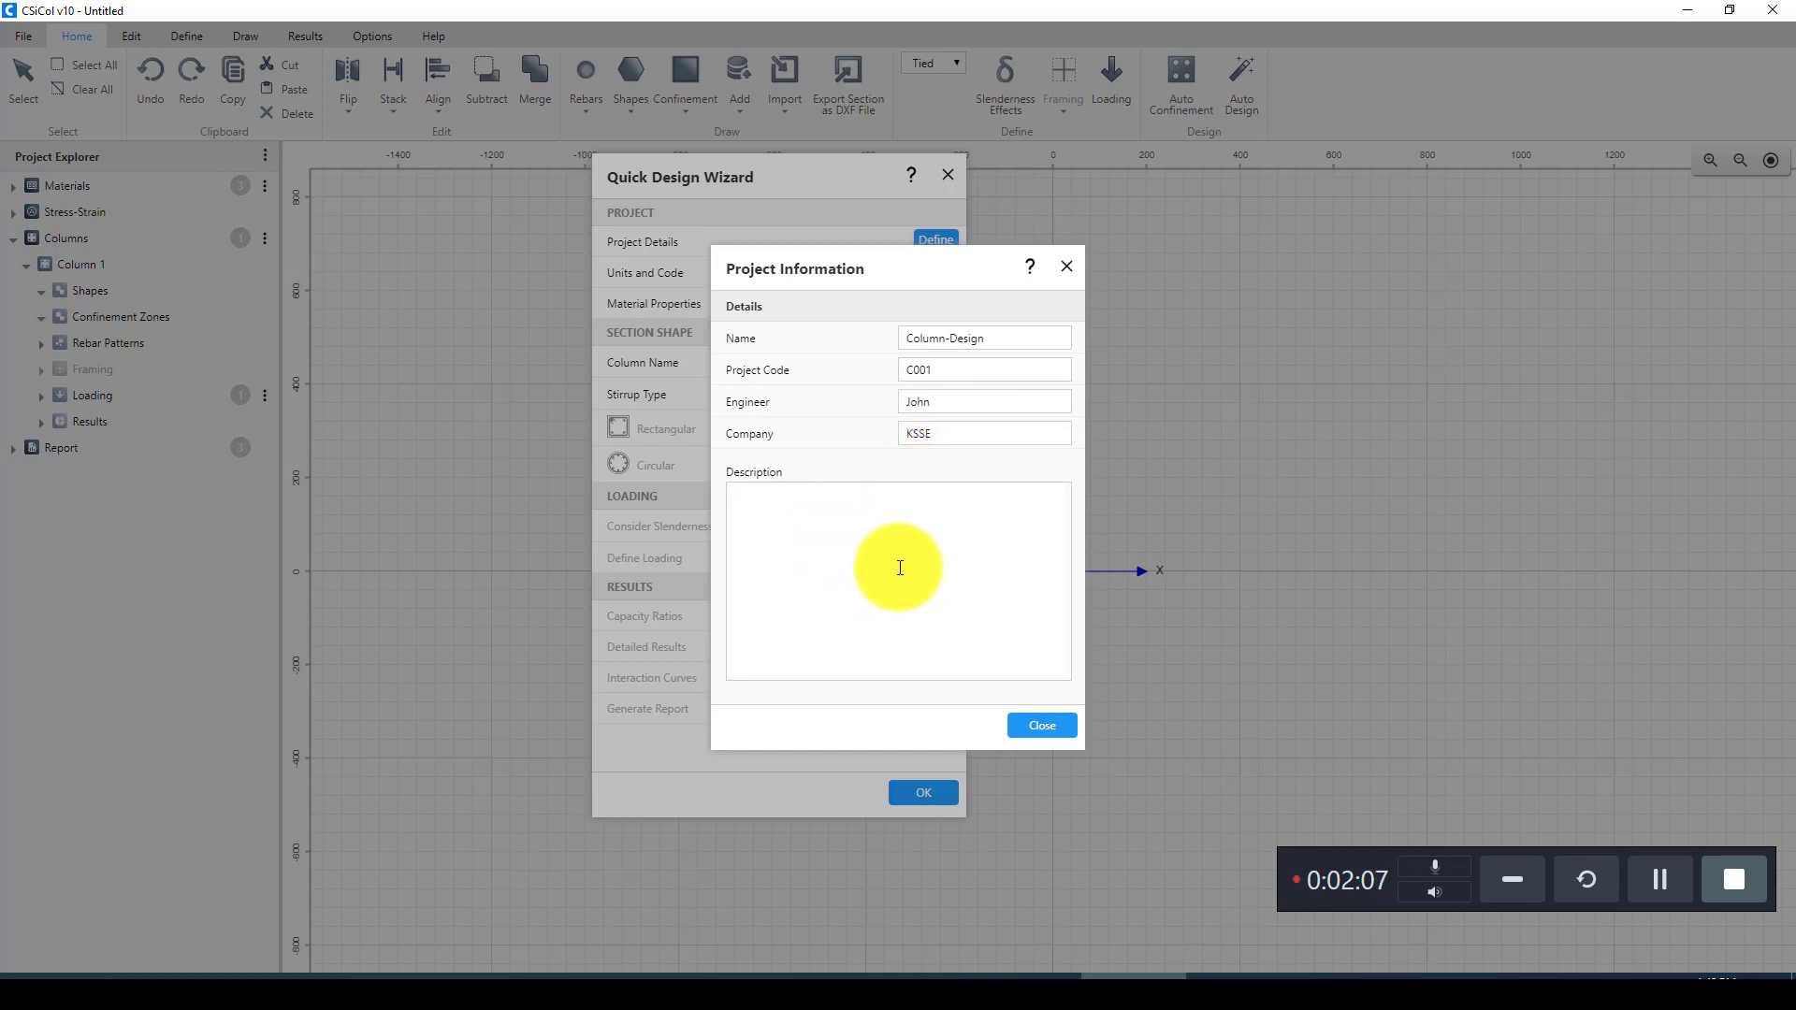
{"action": "left_click", "coordinate": [1042, 726]}
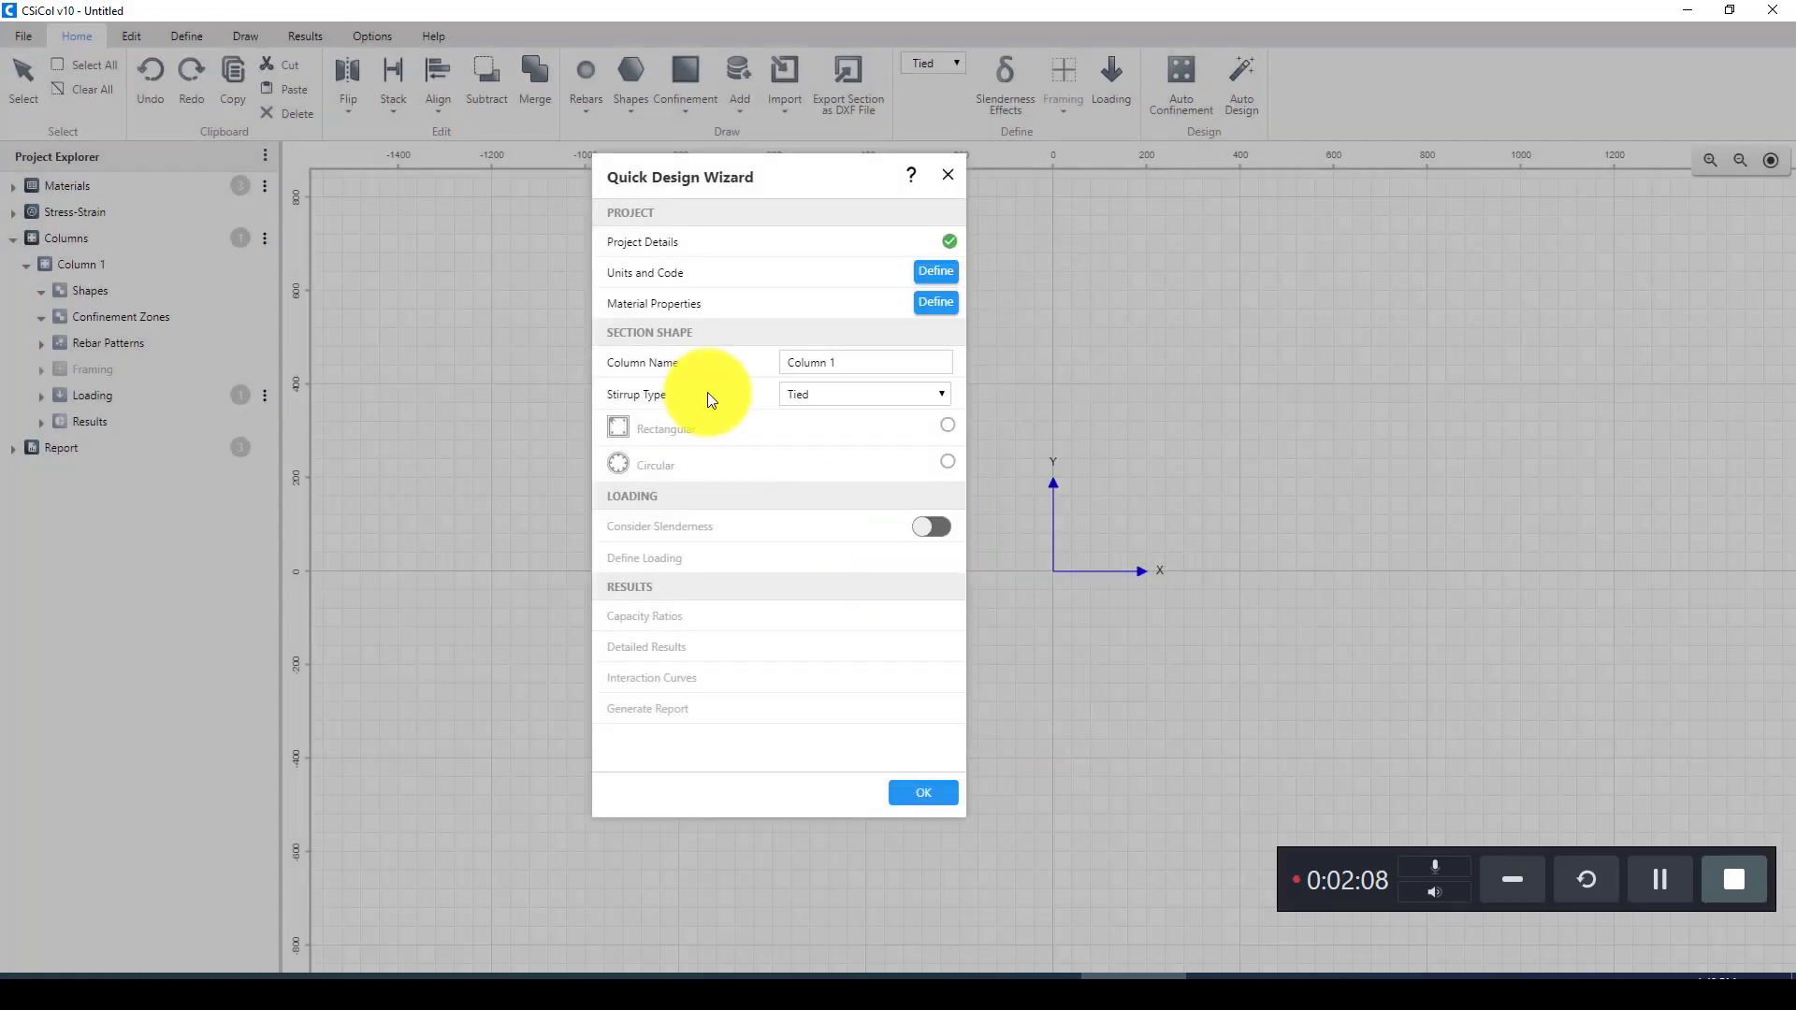
Step: Keep SI (N-mm) units and switch the design code to ACI 318-14, confirming the change
{"action": "left_click", "coordinate": [937, 274]}
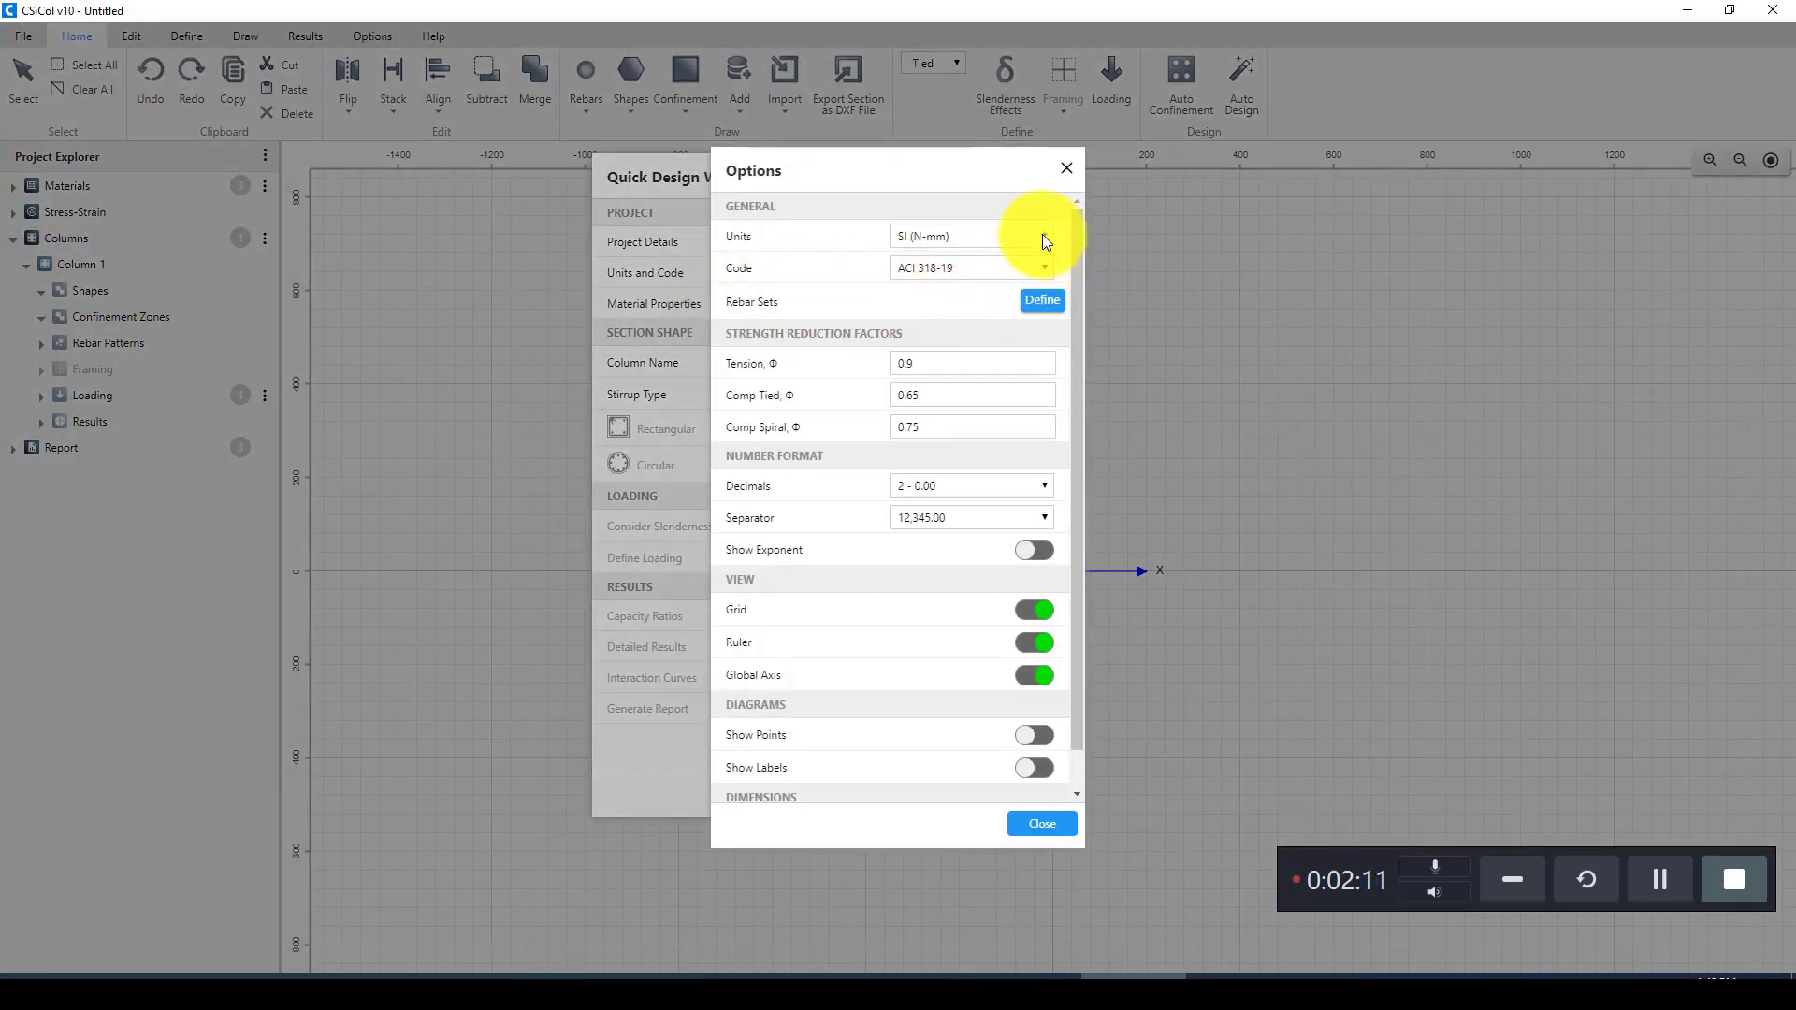
{"action": "left_click", "coordinate": [1032, 239]}
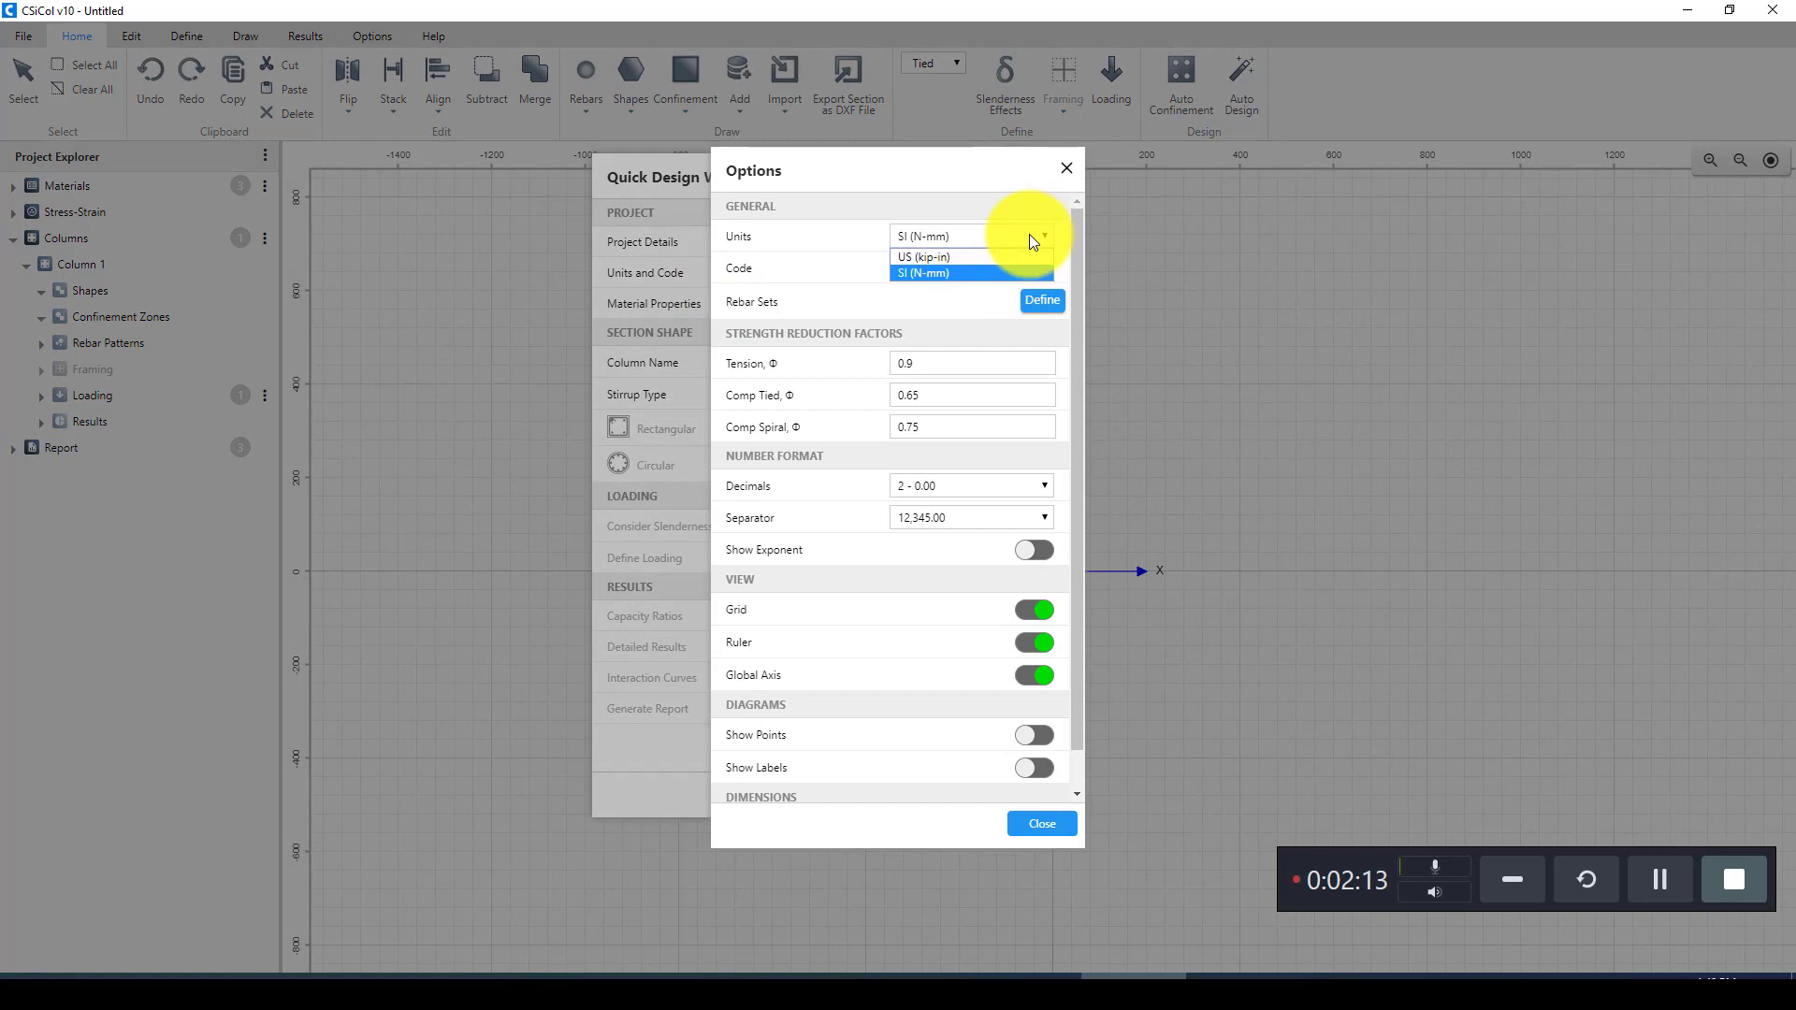
{"action": "left_click", "coordinate": [1028, 234]}
{"action": "left_click", "coordinate": [1029, 234]}
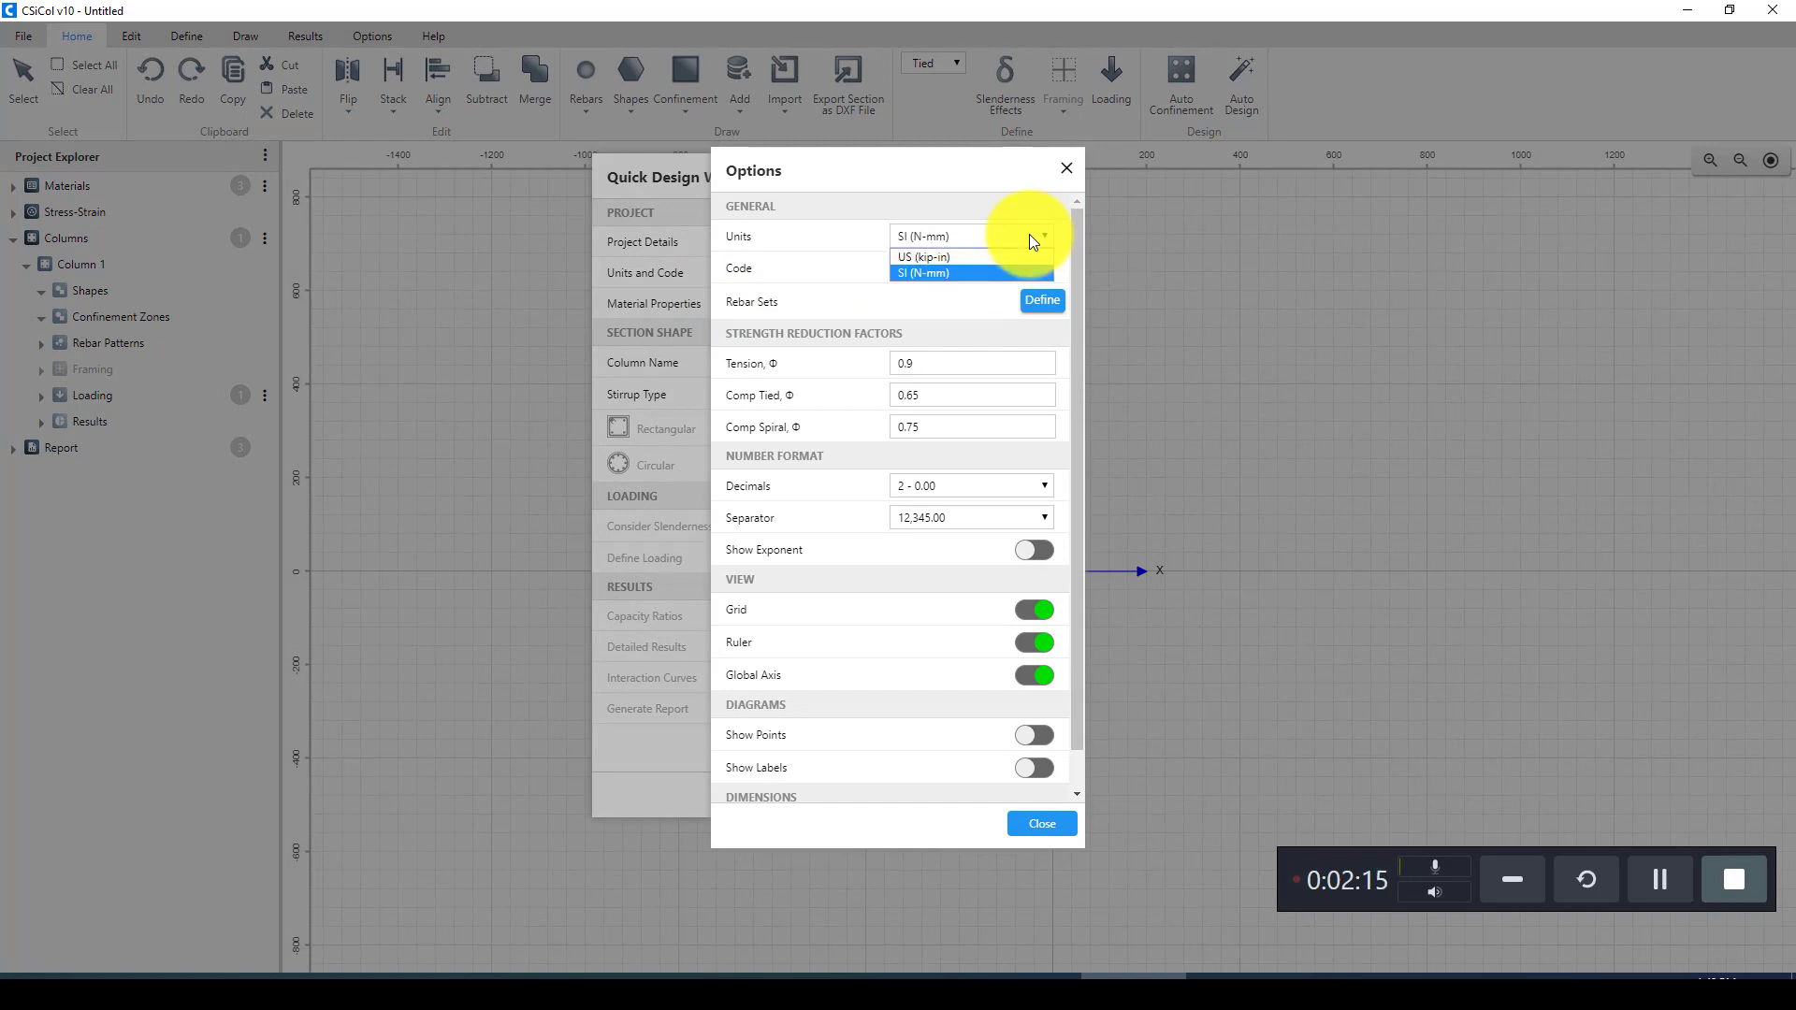
{"action": "left_click", "coordinate": [929, 273]}
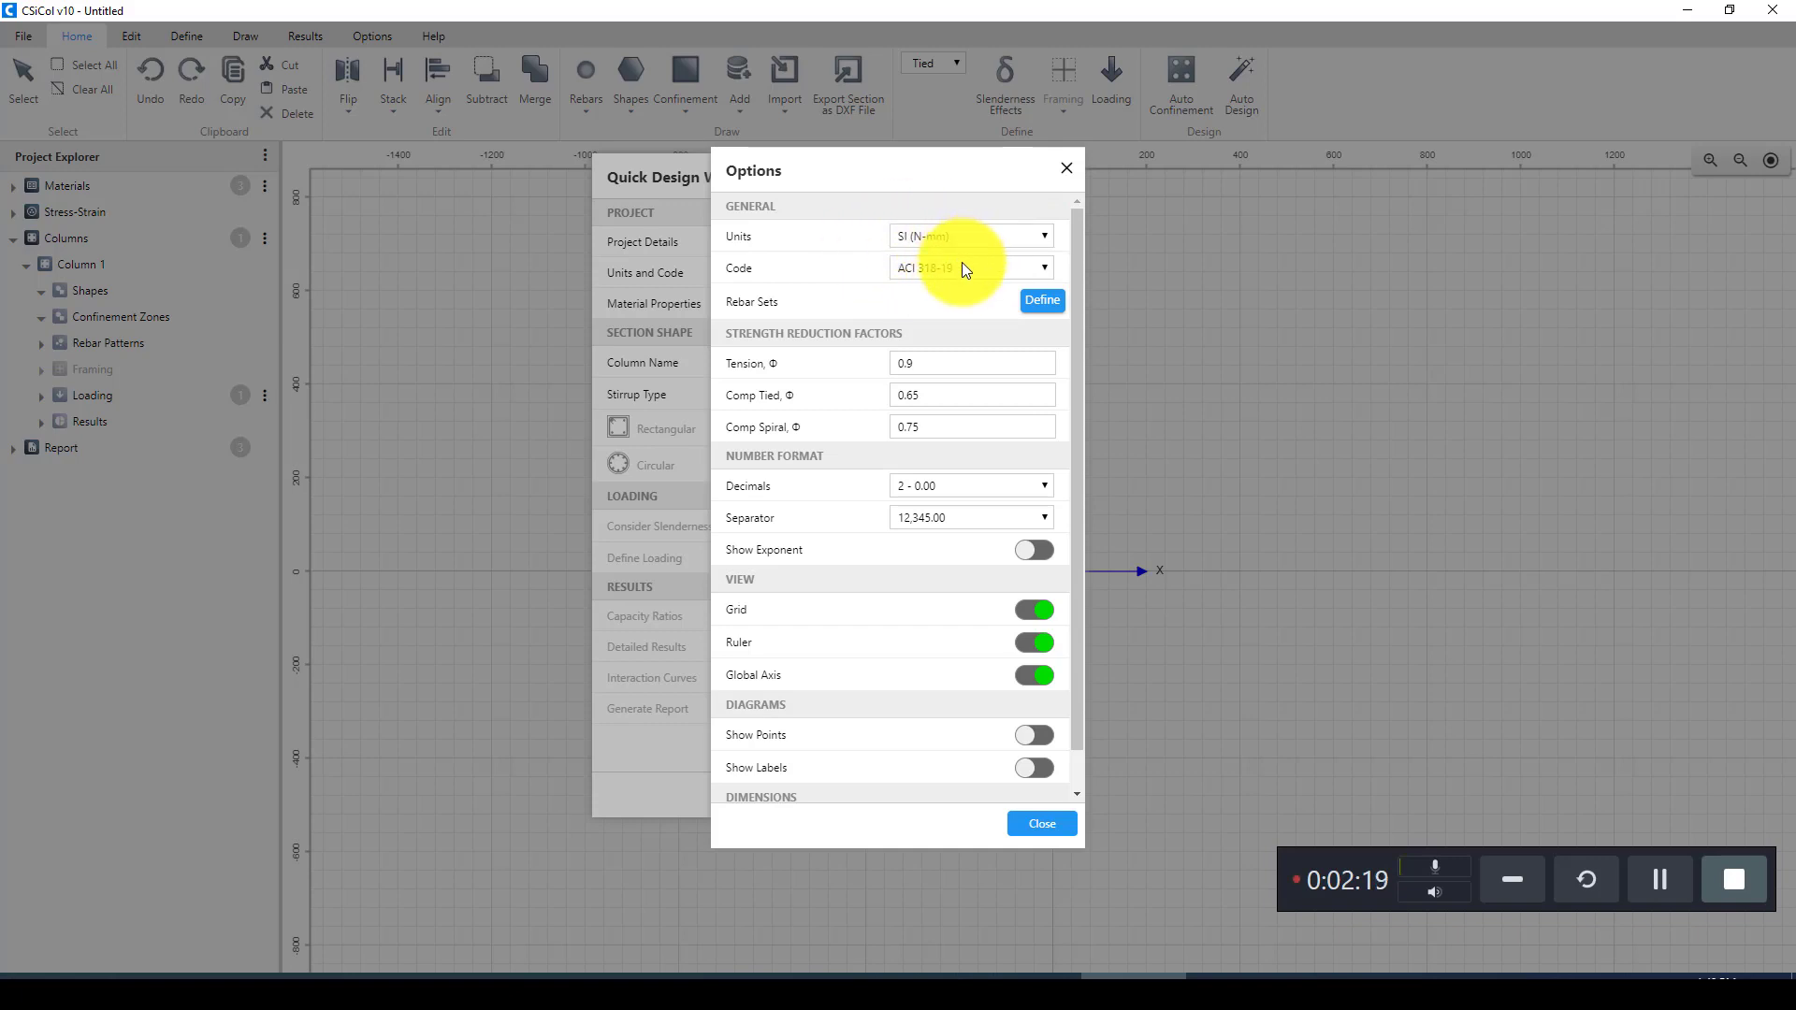
{"action": "left_click", "coordinate": [974, 273]}
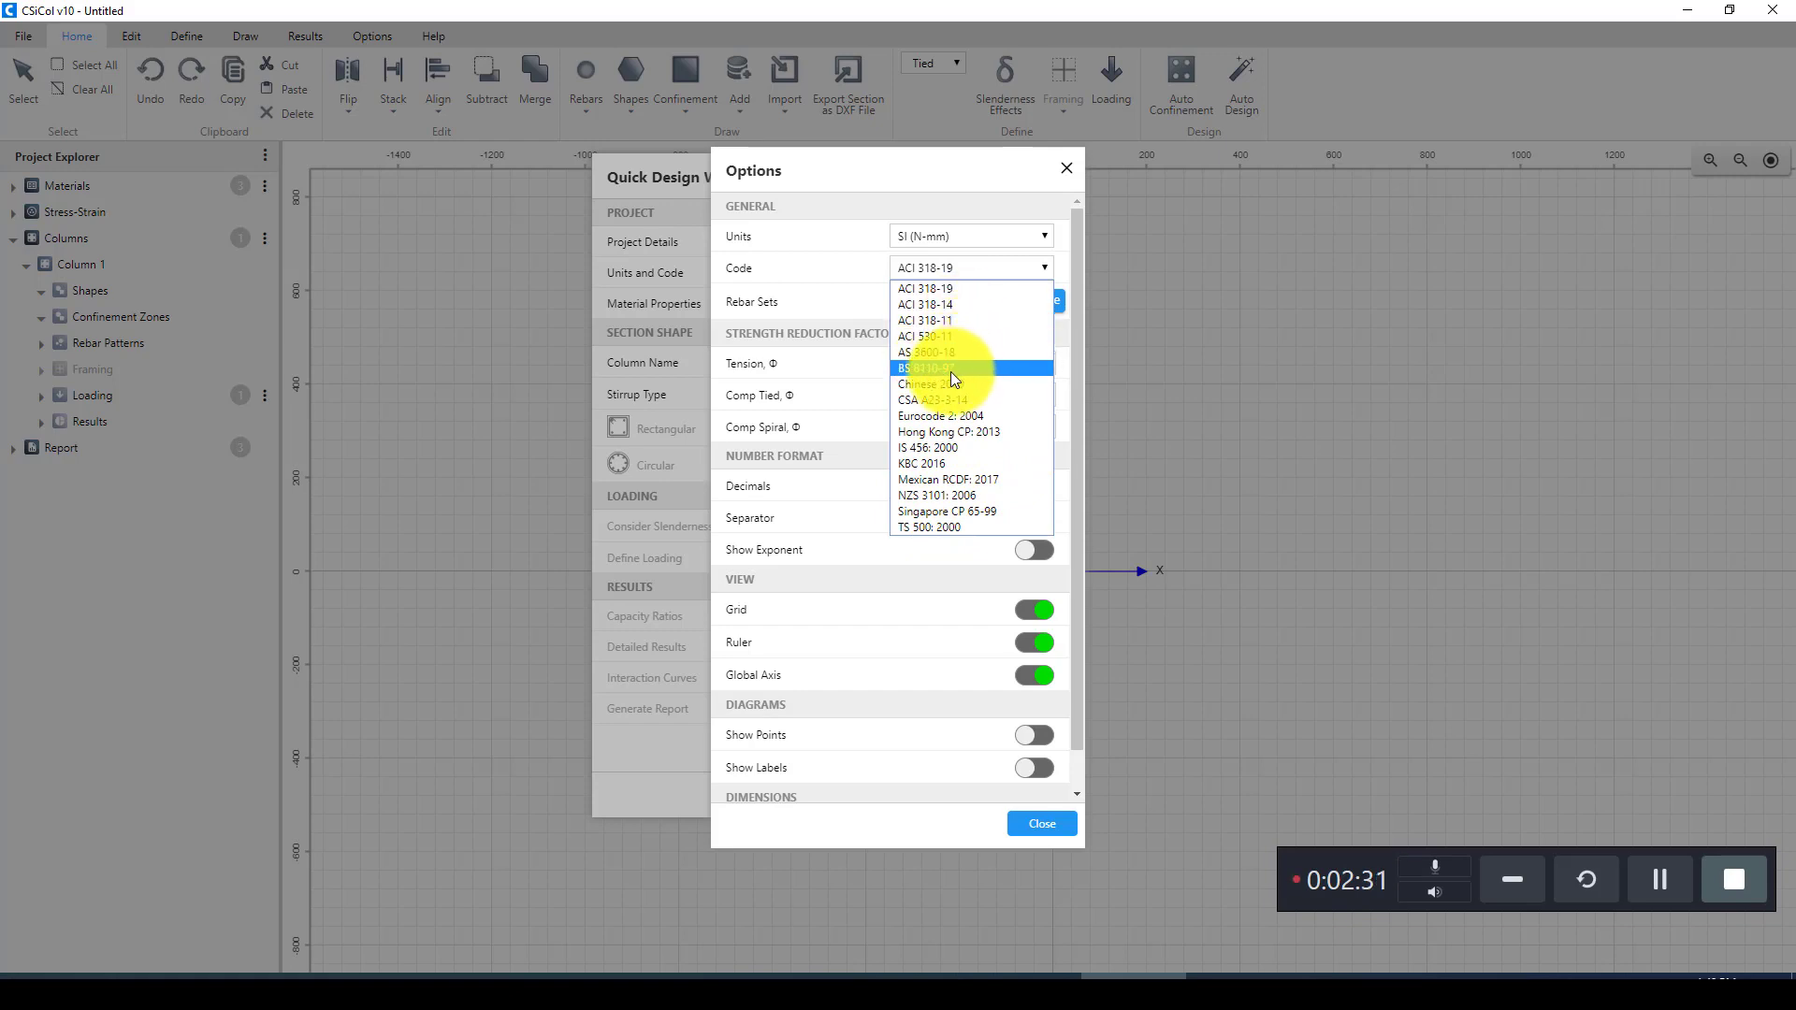
{"action": "left_click", "coordinate": [963, 303]}
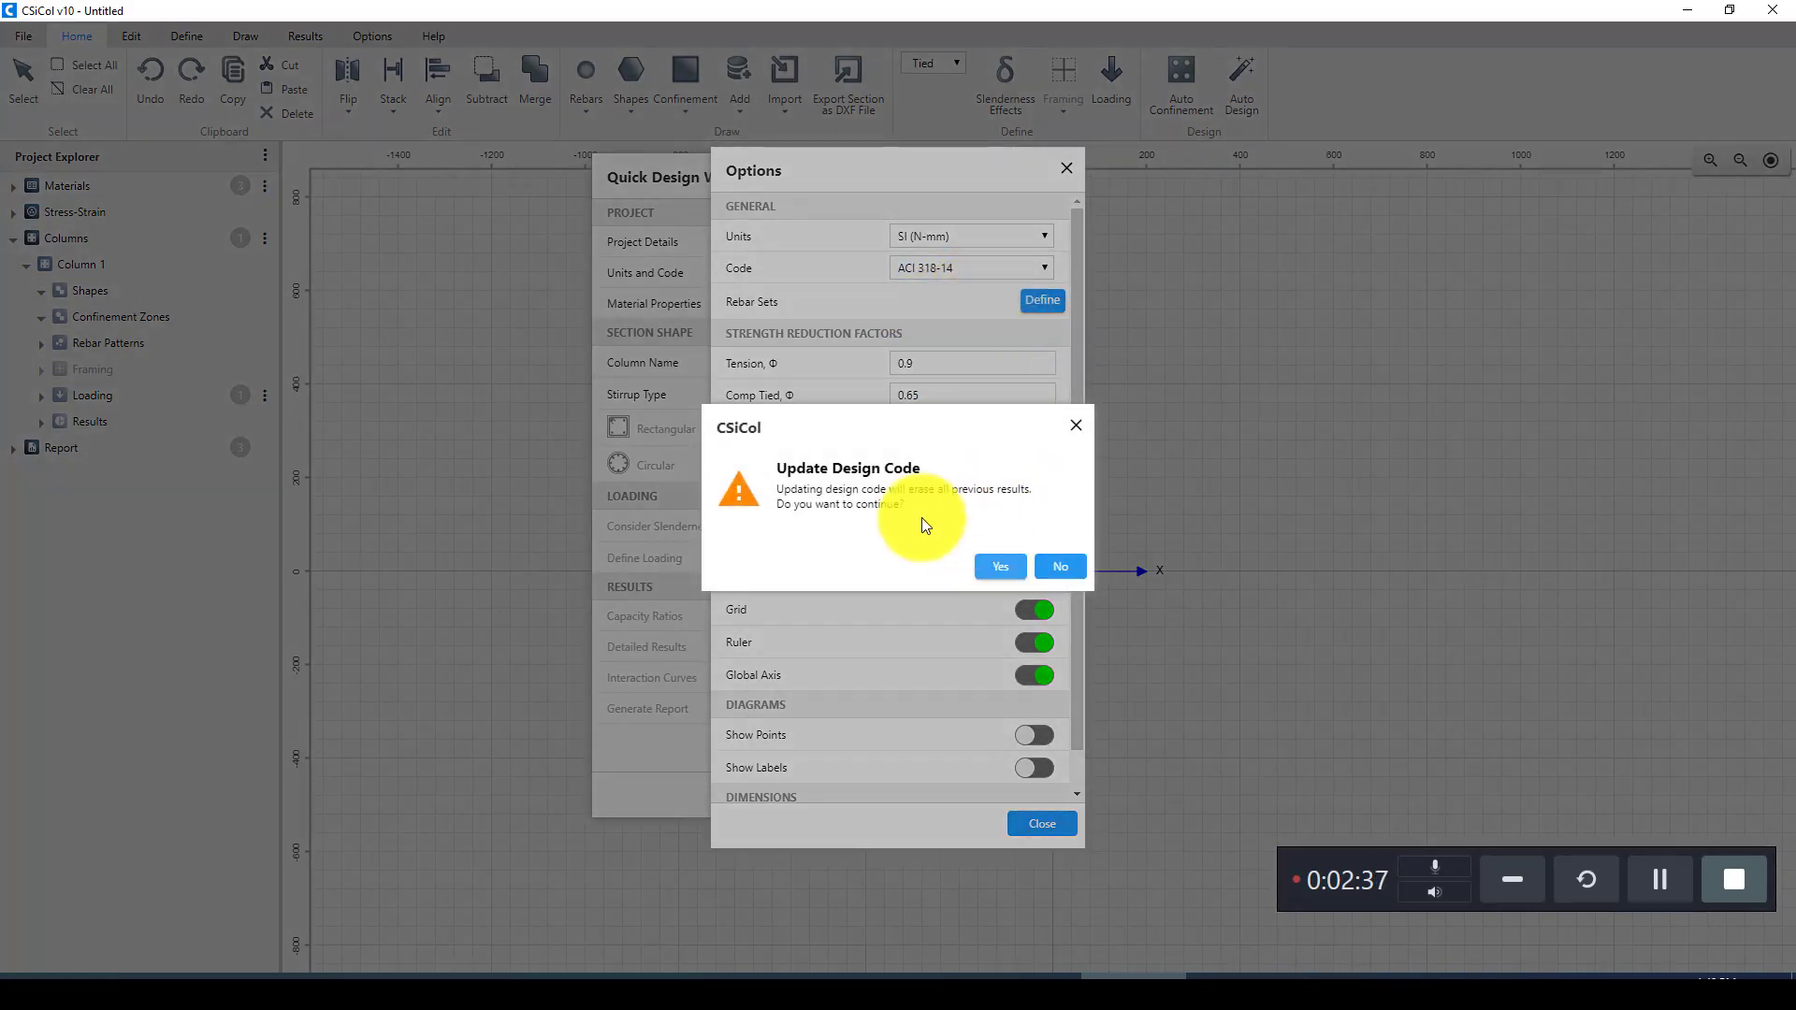
{"action": "left_click", "coordinate": [1005, 564]}
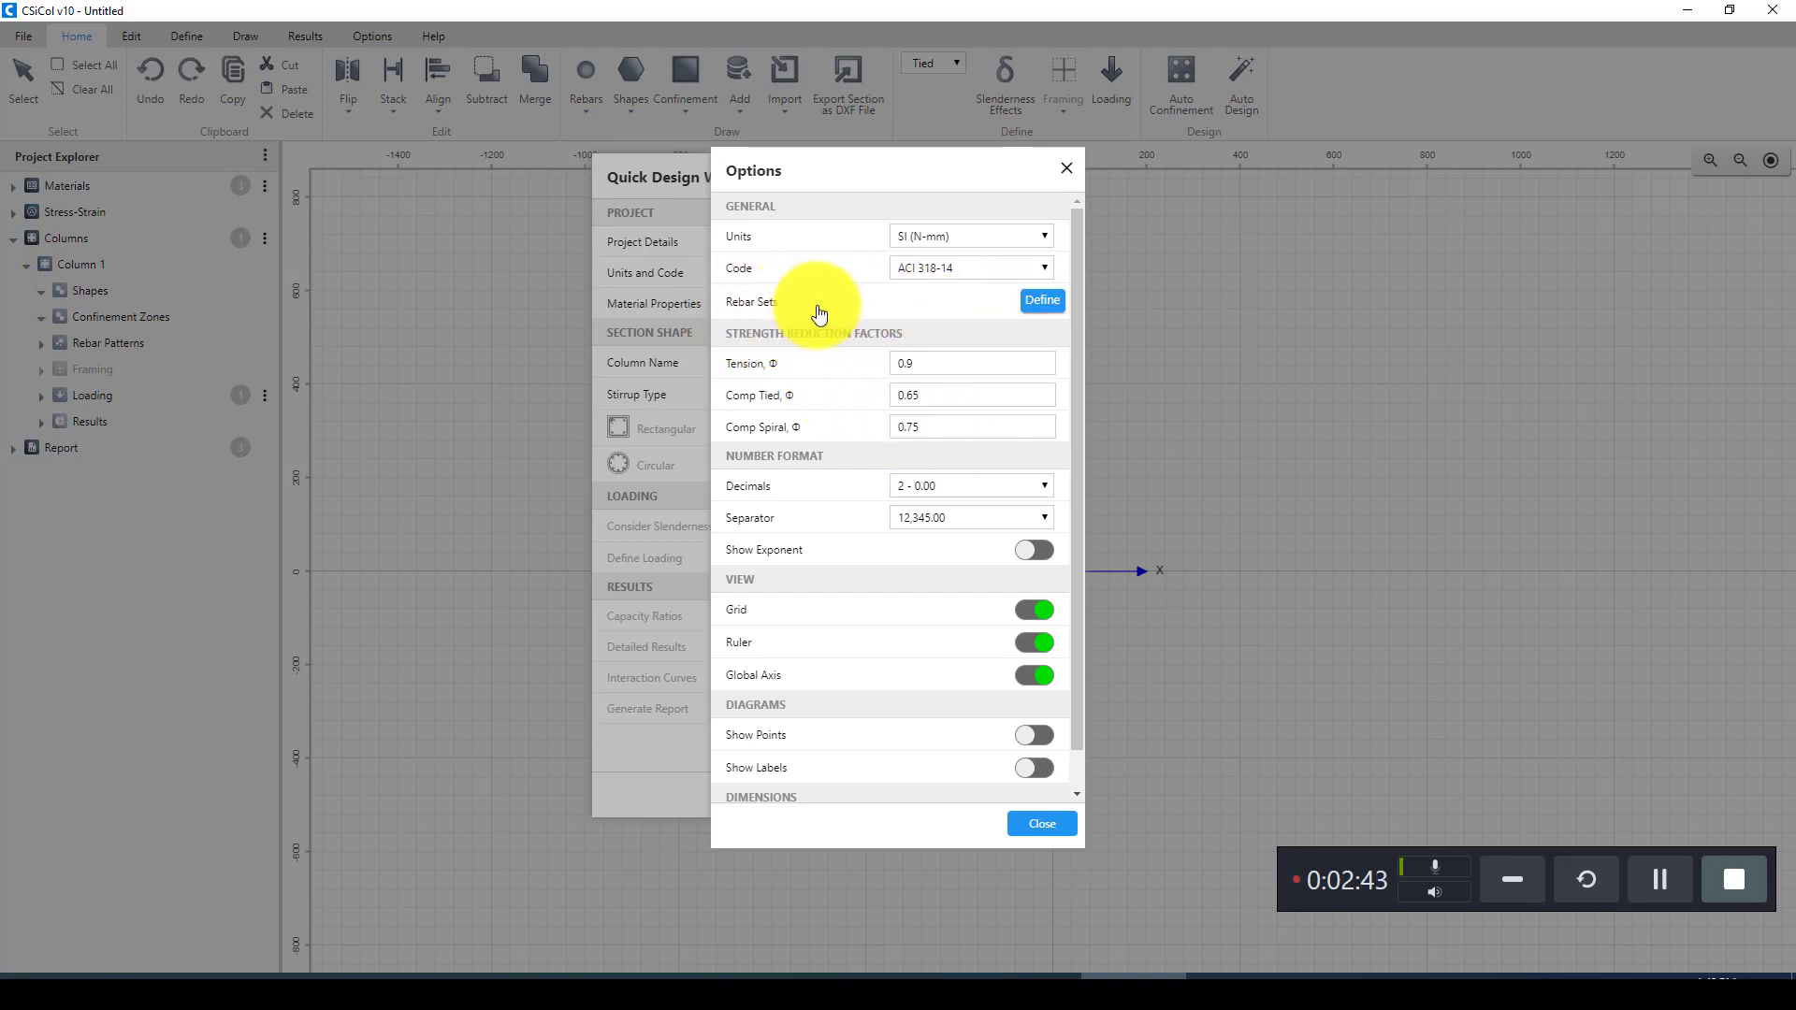
Step: Trim the rebar size table by removing the d 28 and larger bar sizes
{"action": "left_click", "coordinate": [1038, 303]}
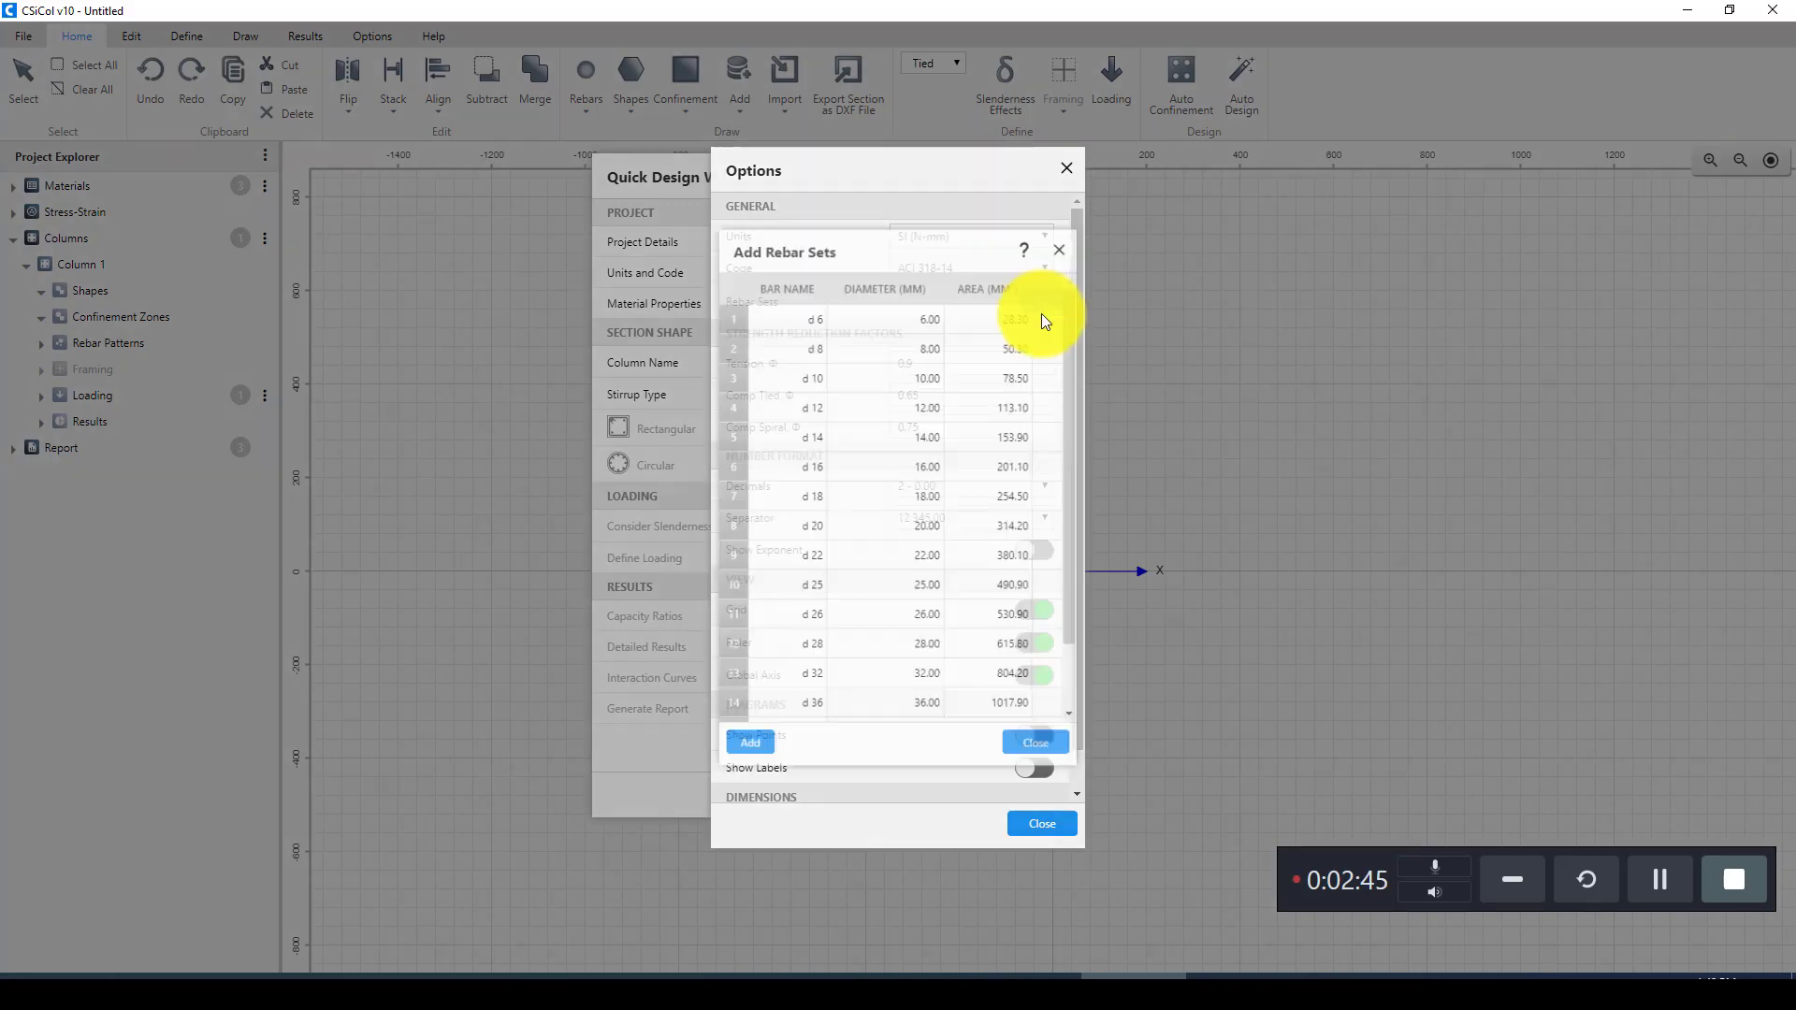
{"action": "scroll", "coordinate": [895, 617], "scroll_direction": "down", "scroll_amount": 3}
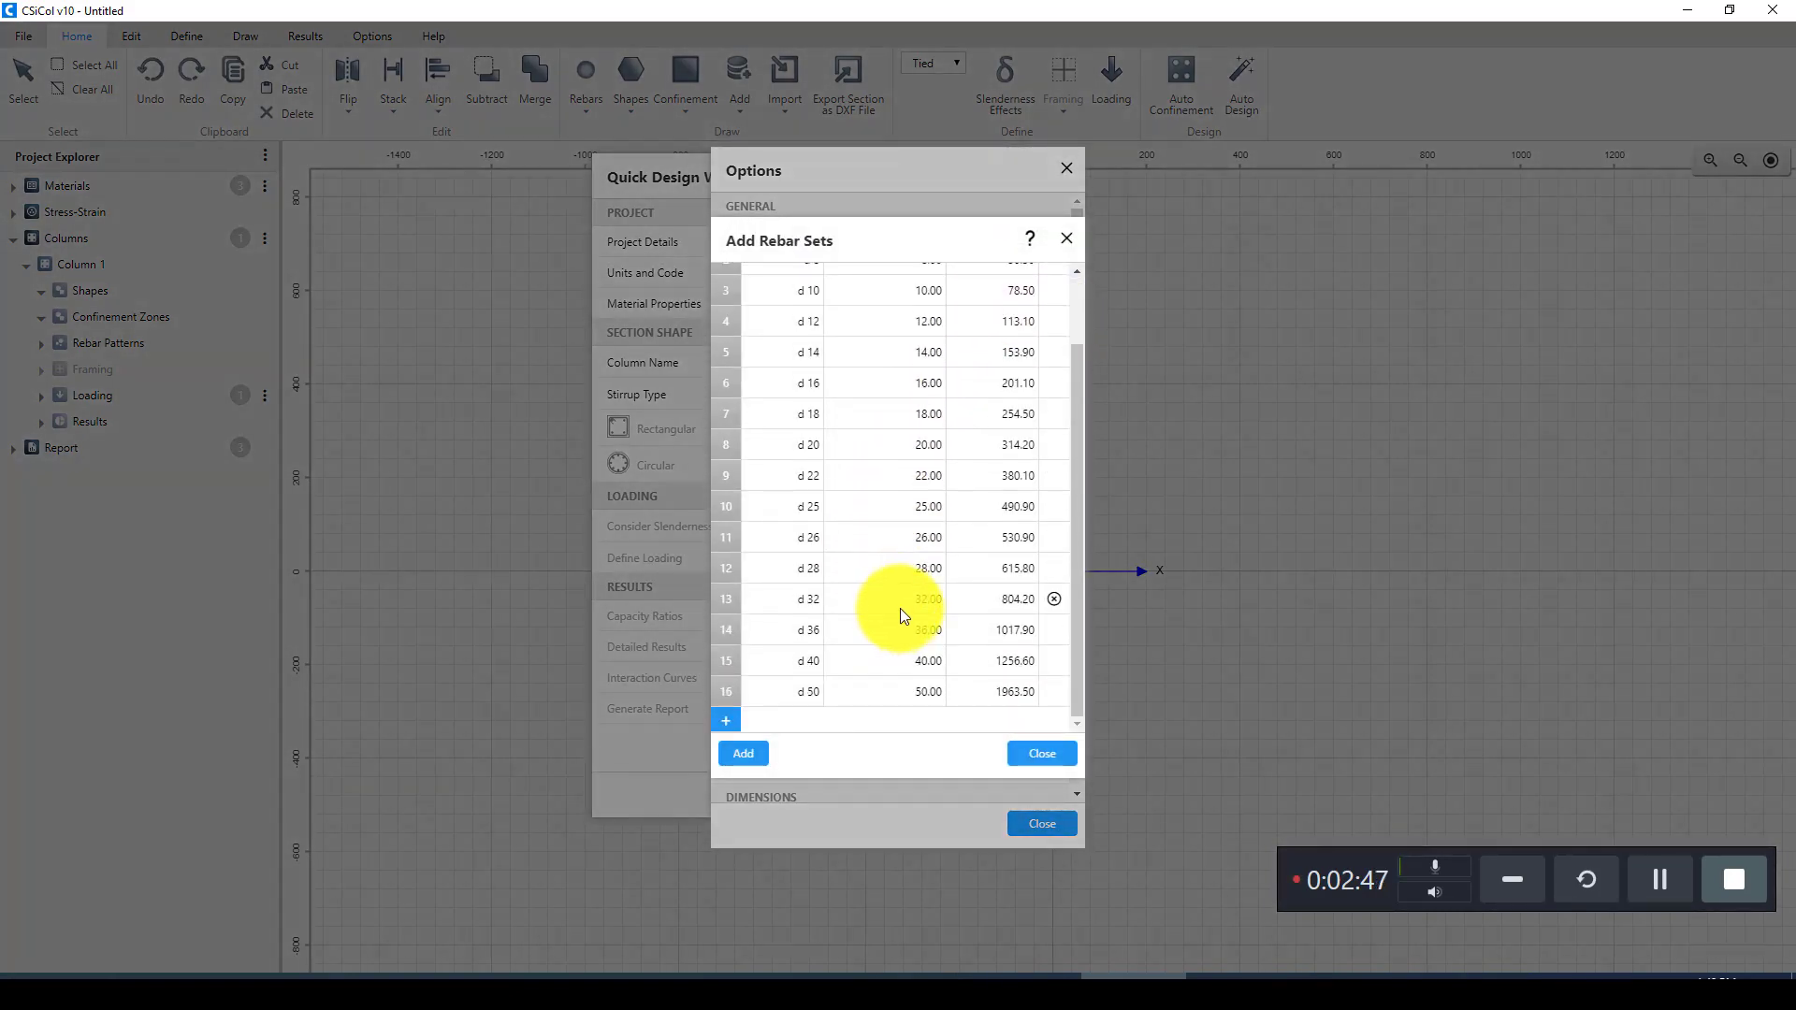
{"action": "scroll", "coordinate": [813, 654], "scroll_direction": "up", "scroll_amount": 2}
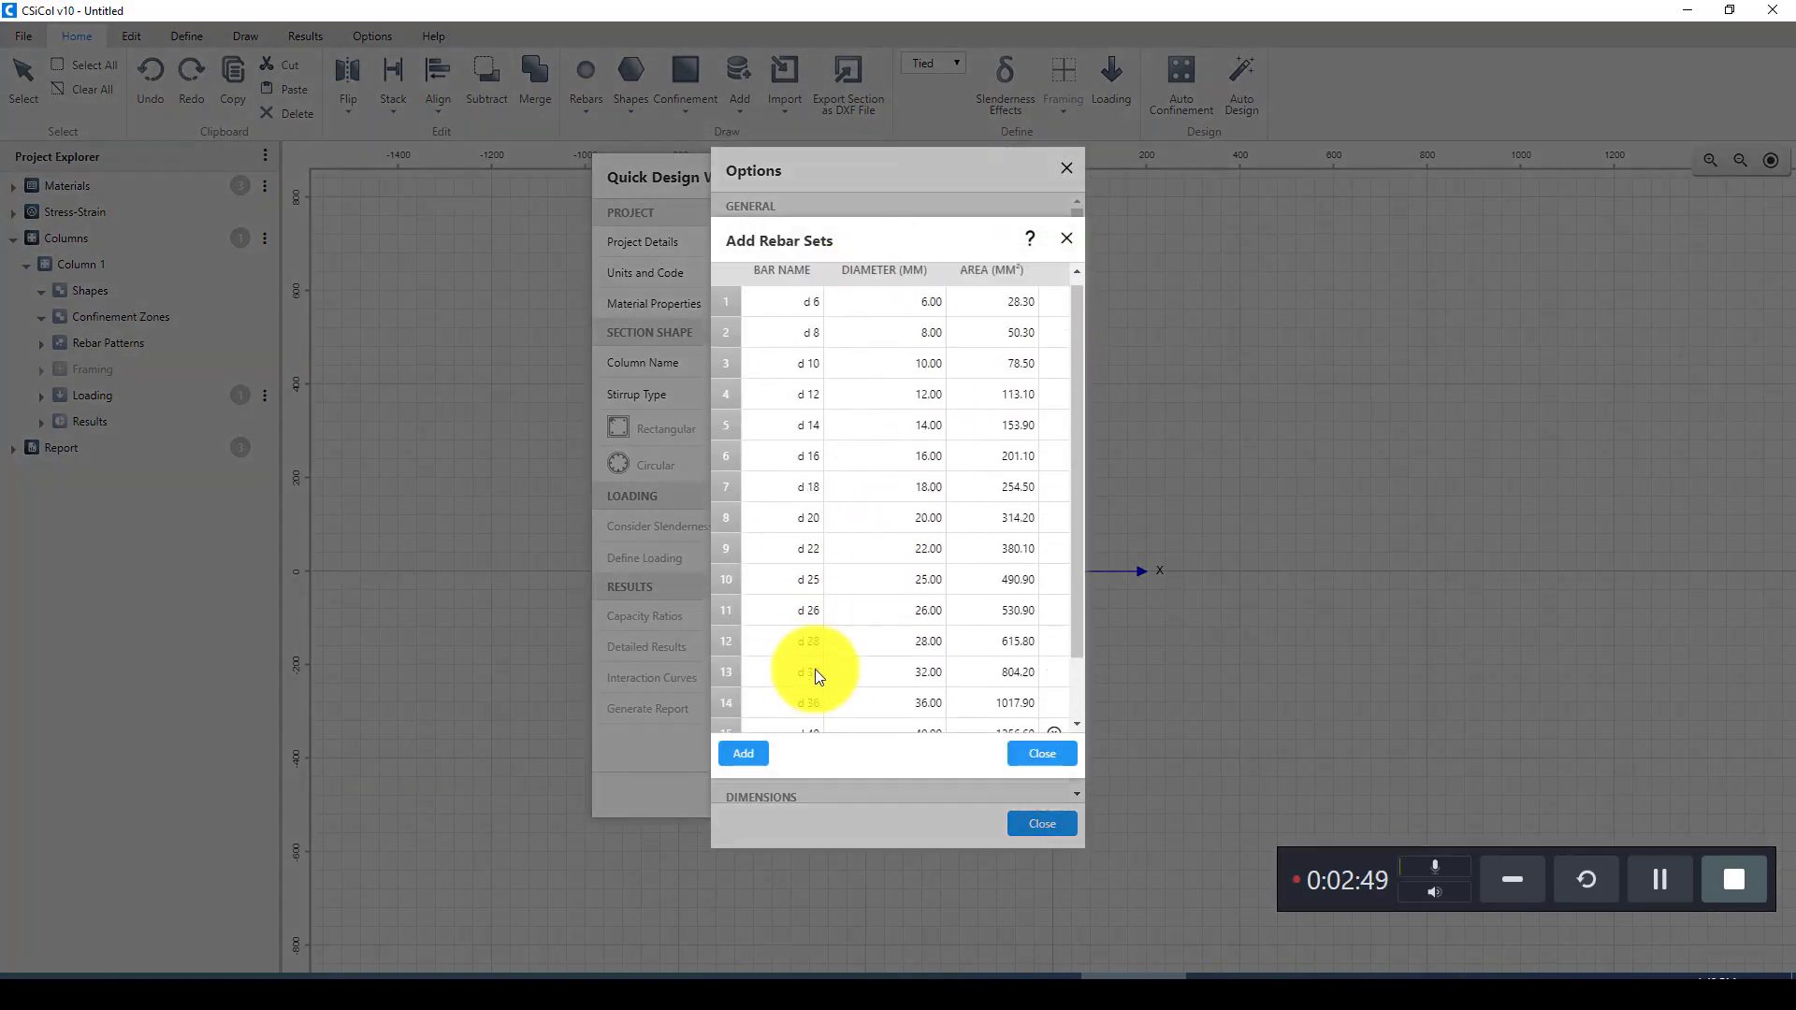
{"action": "scroll", "coordinate": [799, 686], "scroll_direction": "down", "scroll_amount": 2}
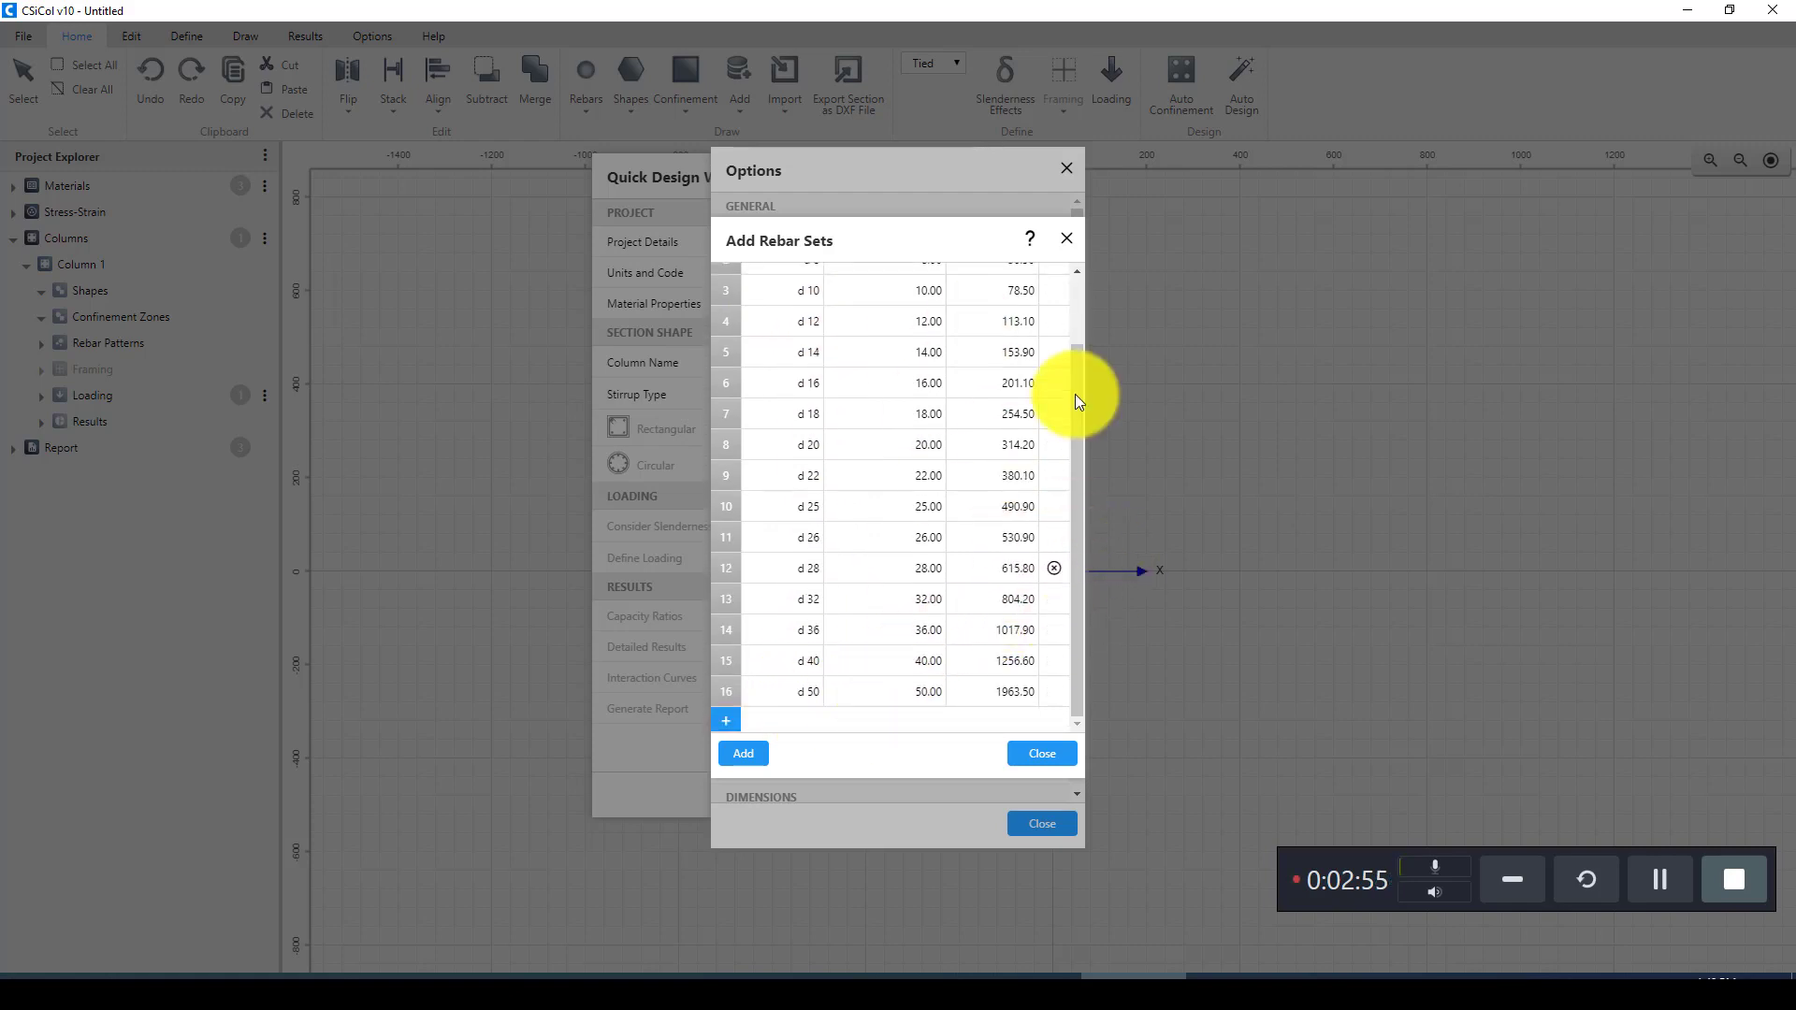
{"action": "left_click", "coordinate": [1056, 697]}
{"action": "left_click", "coordinate": [1055, 692]}
{"action": "left_click", "coordinate": [1055, 692]}
{"action": "left_click", "coordinate": [1069, 683]}
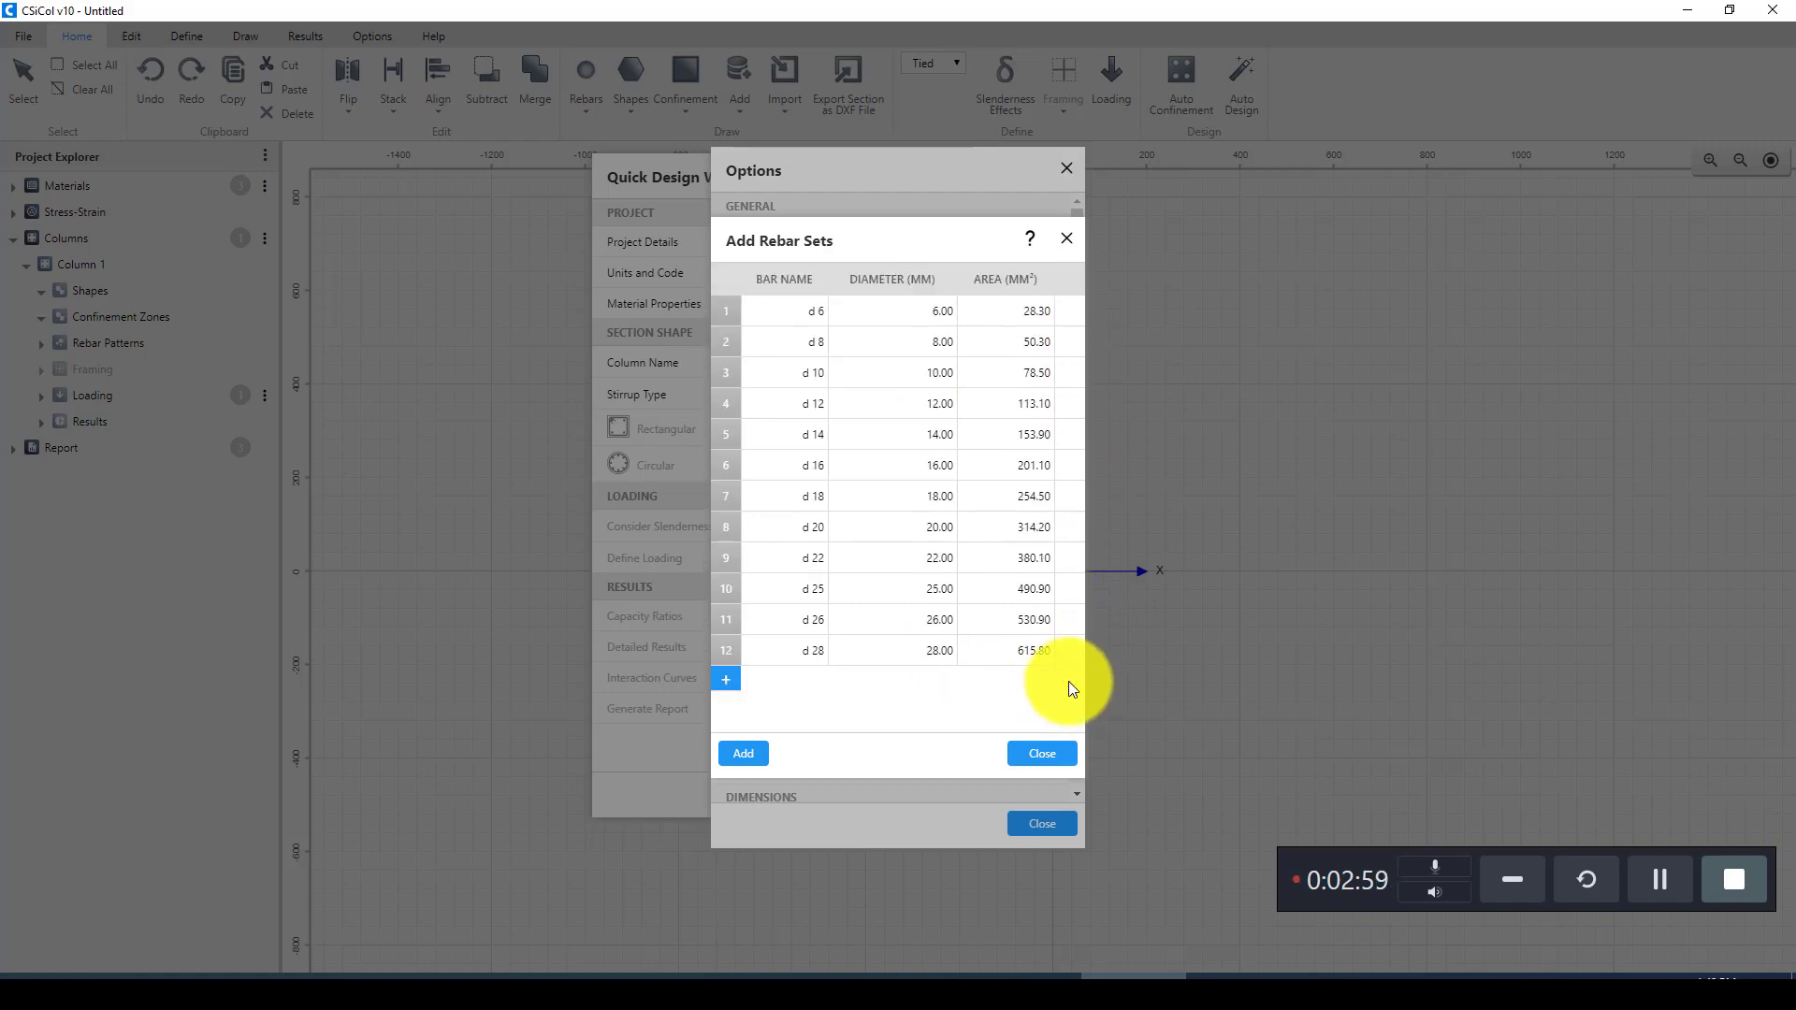
{"action": "left_click", "coordinate": [1069, 652]}
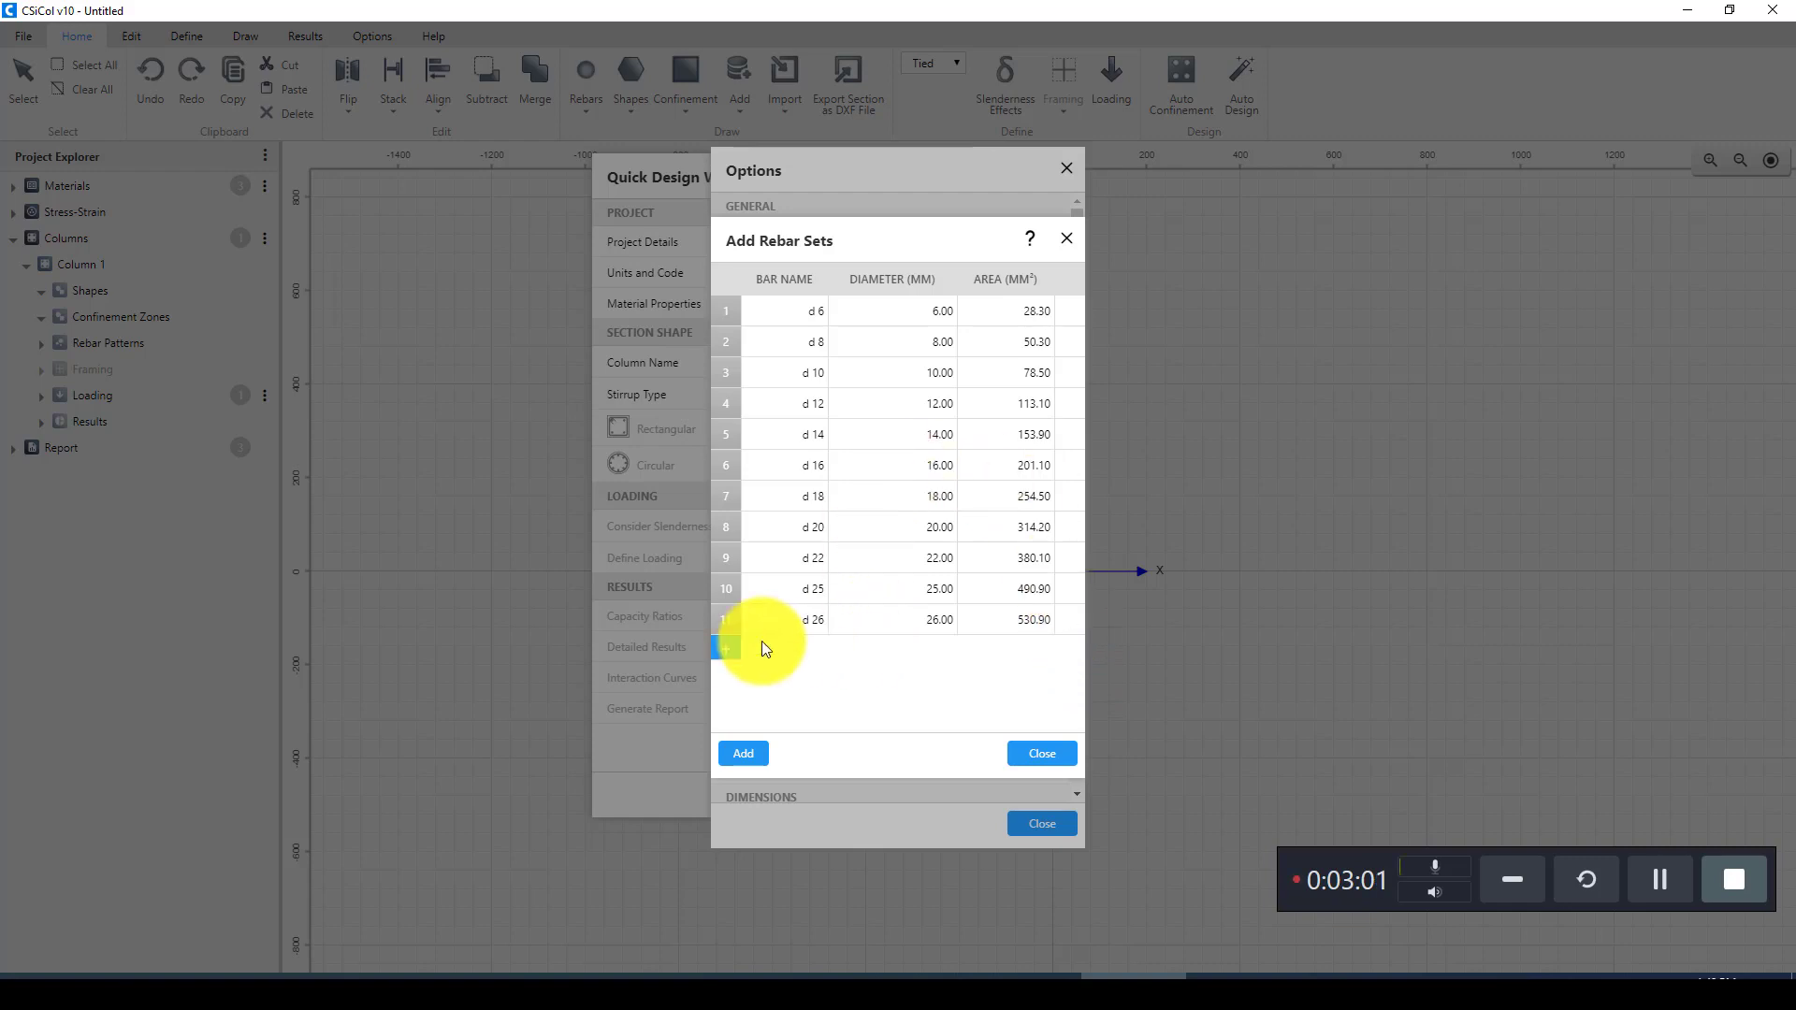
Step: Add a trial Rebar 1 row to the table, then delete it again
{"action": "left_click", "coordinate": [724, 651]}
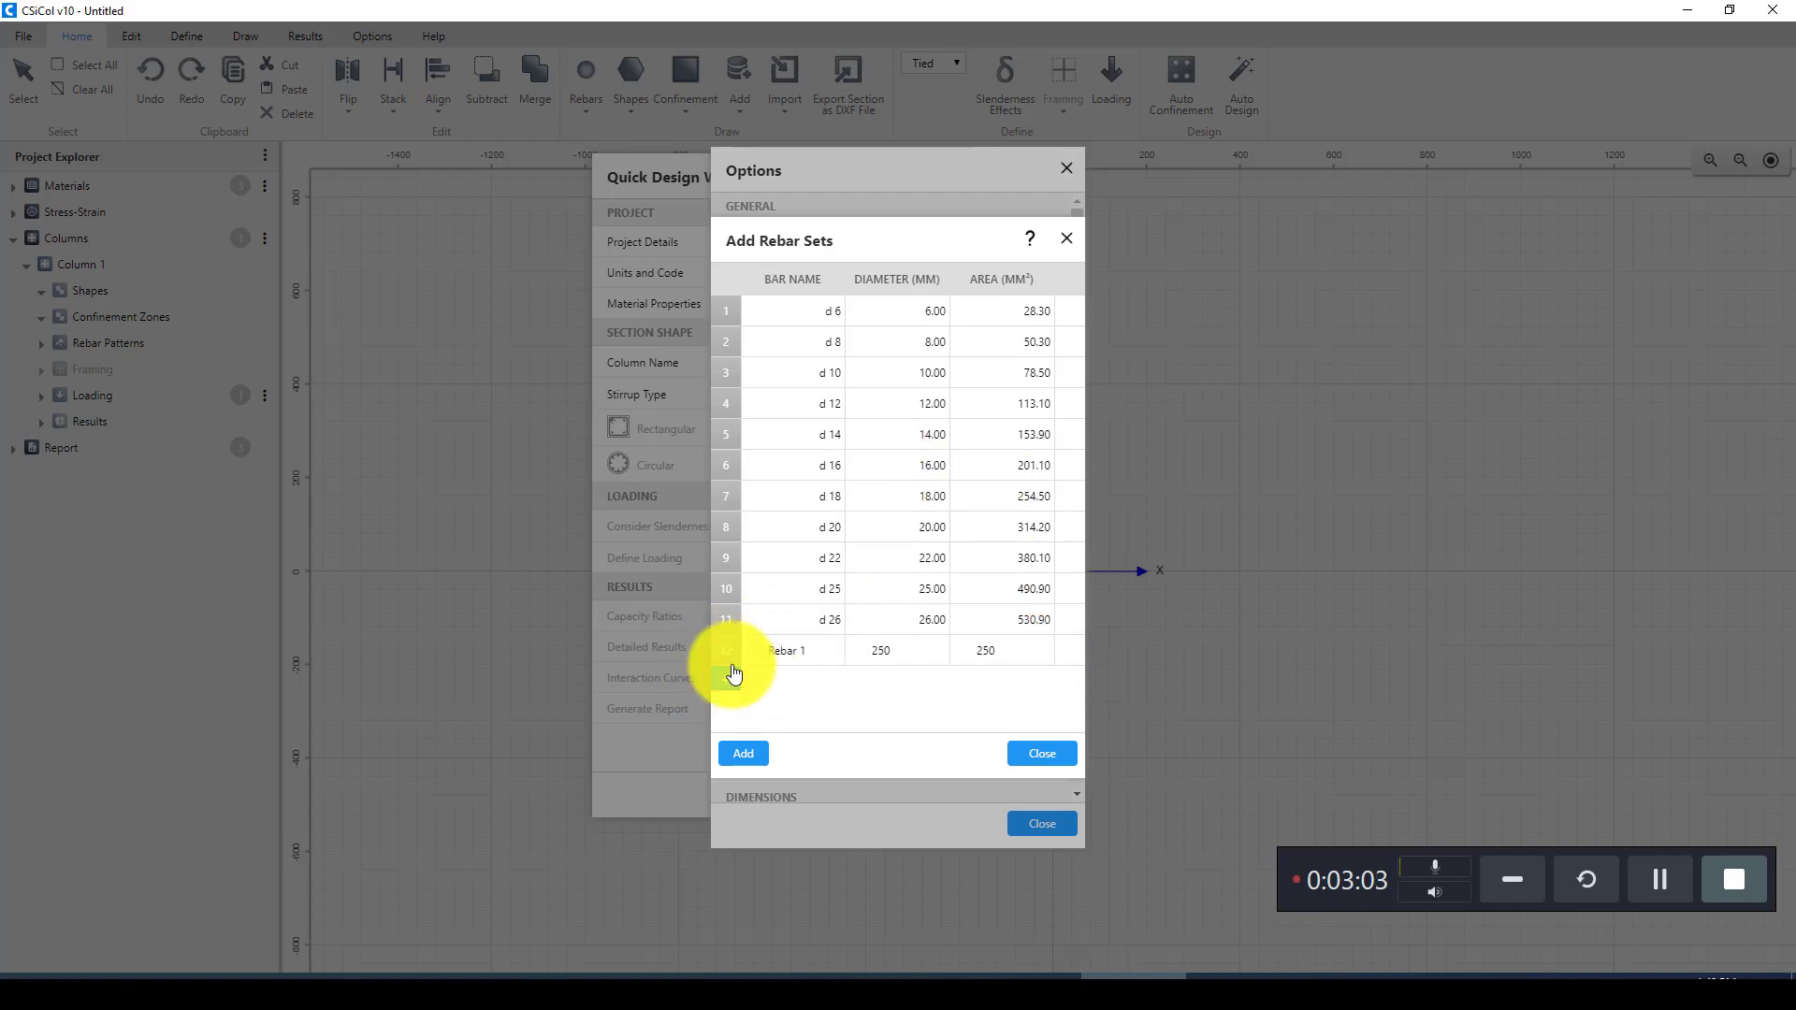
{"action": "left_click", "coordinate": [793, 650]}
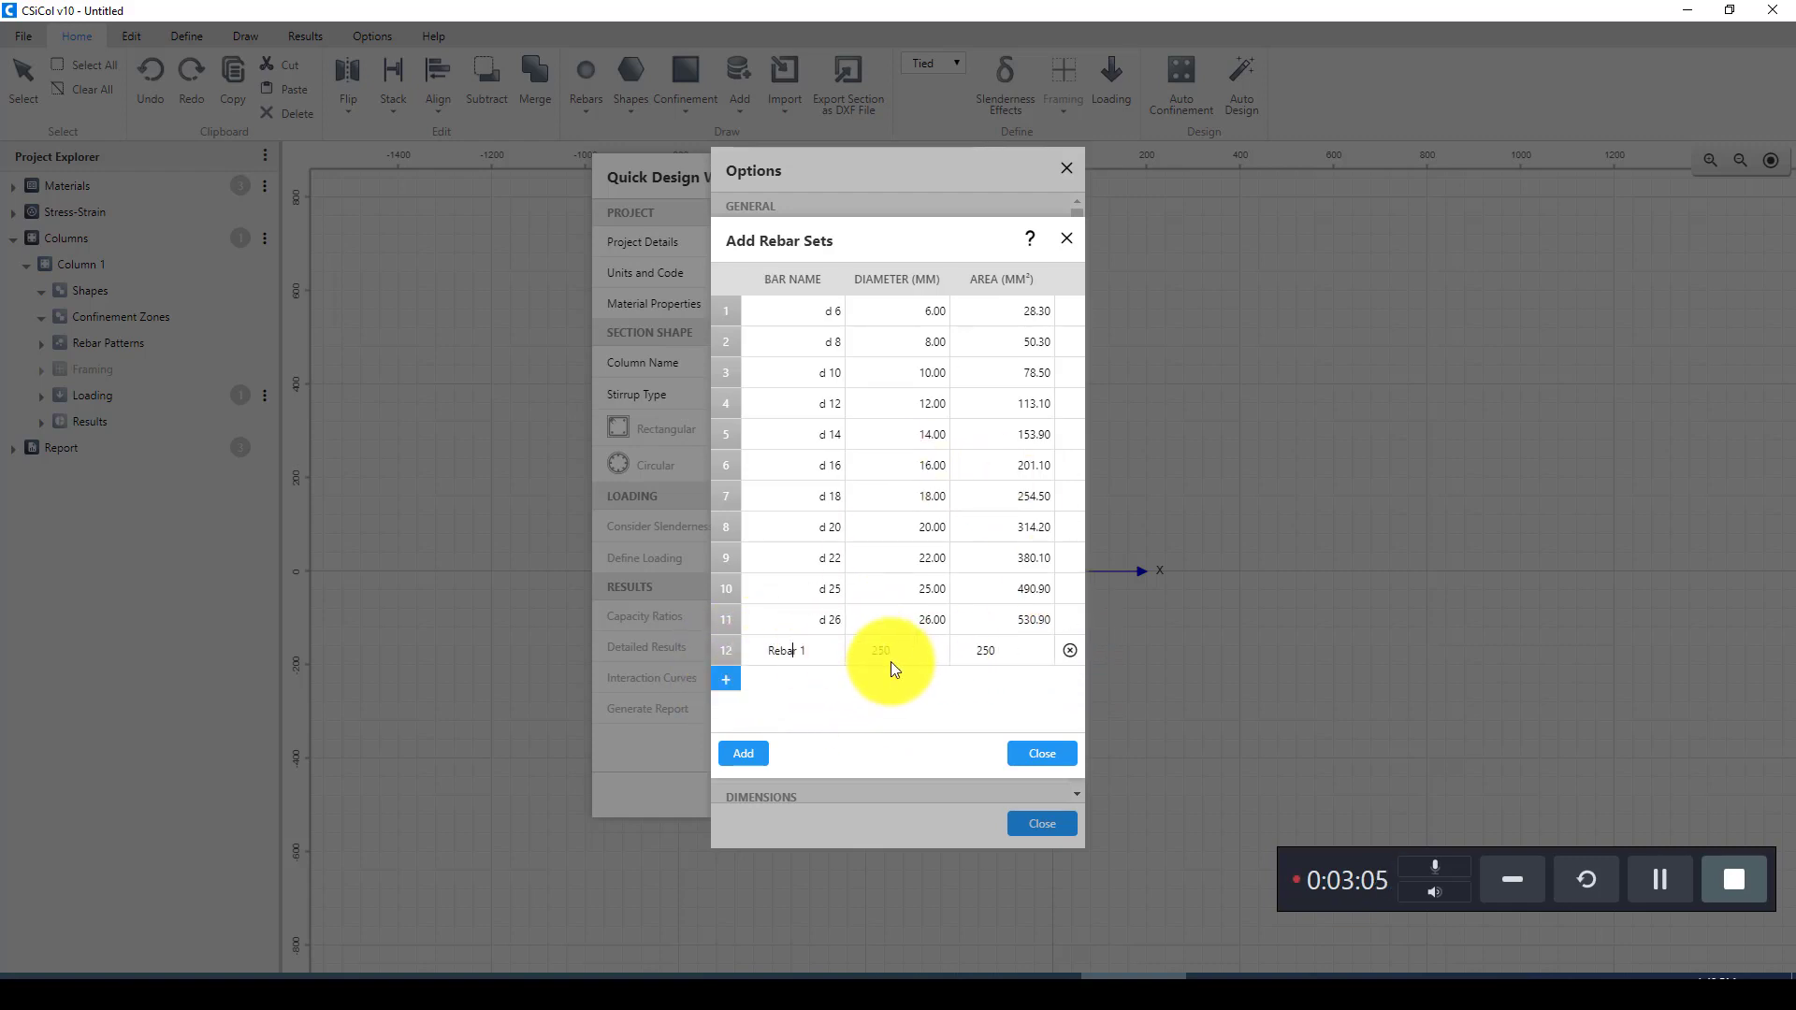
{"action": "triple_click", "coordinate": [776, 650]}
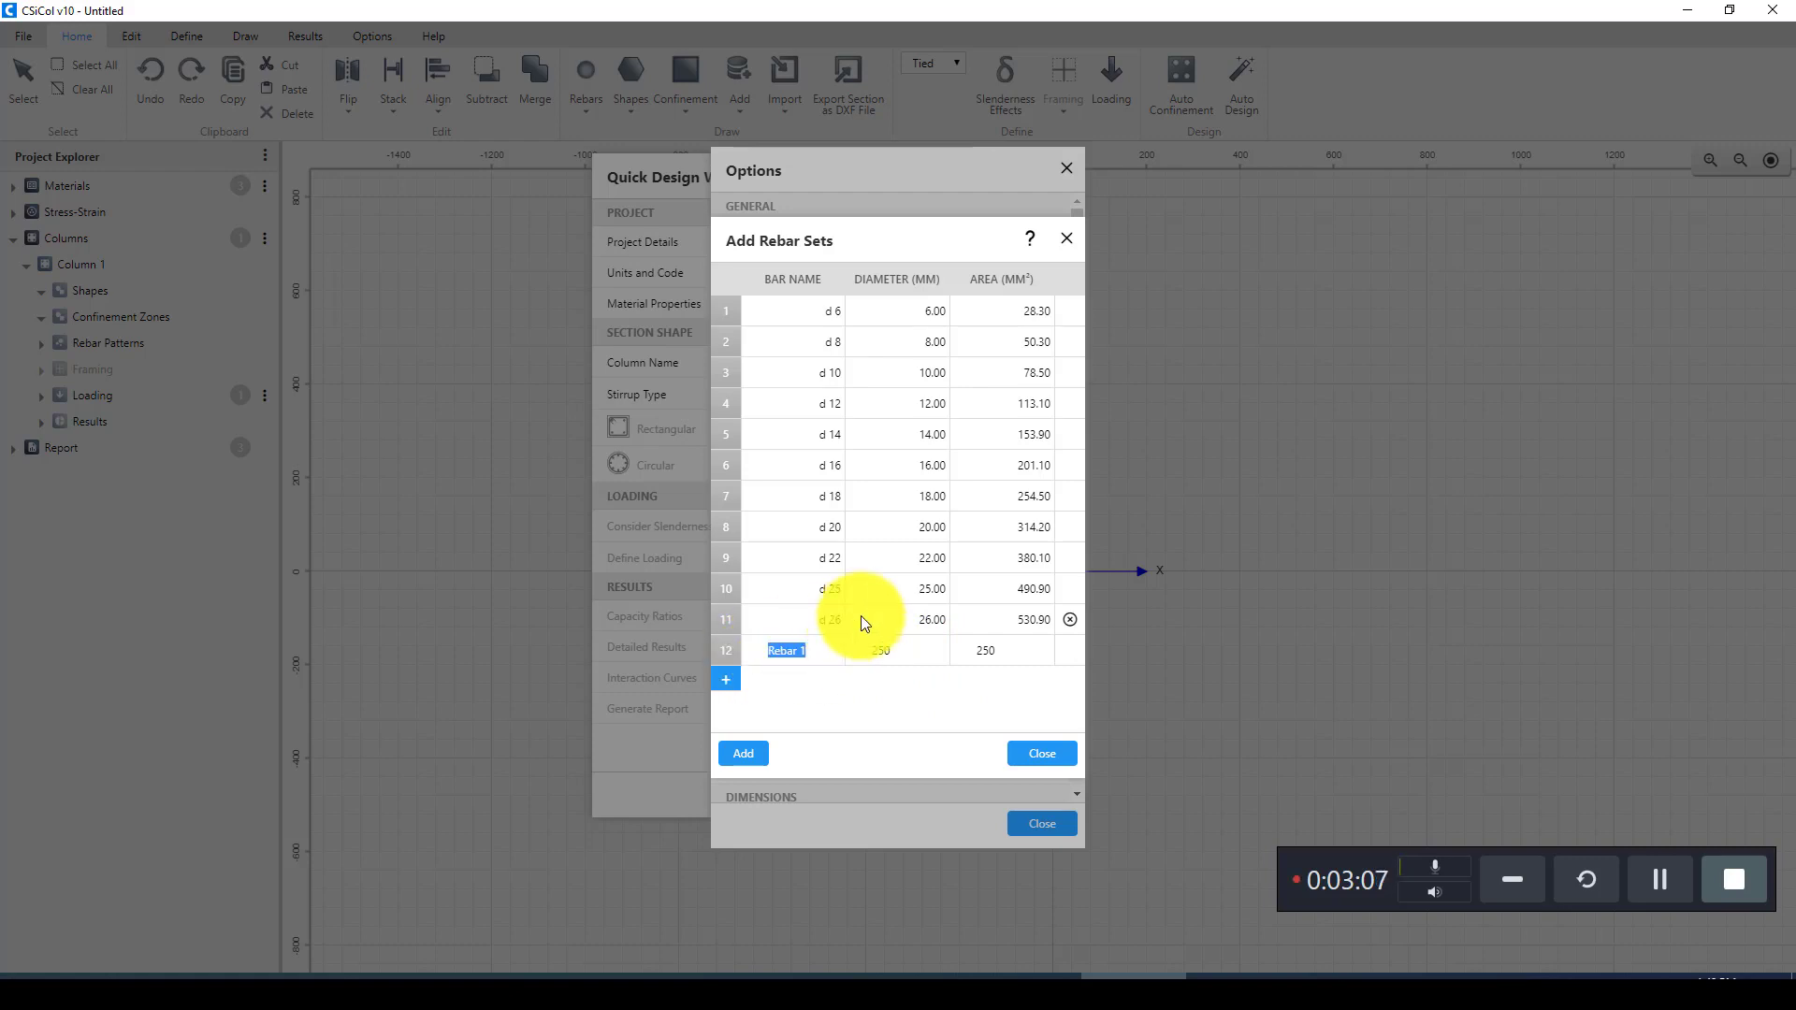
{"action": "left_click", "coordinate": [1069, 647]}
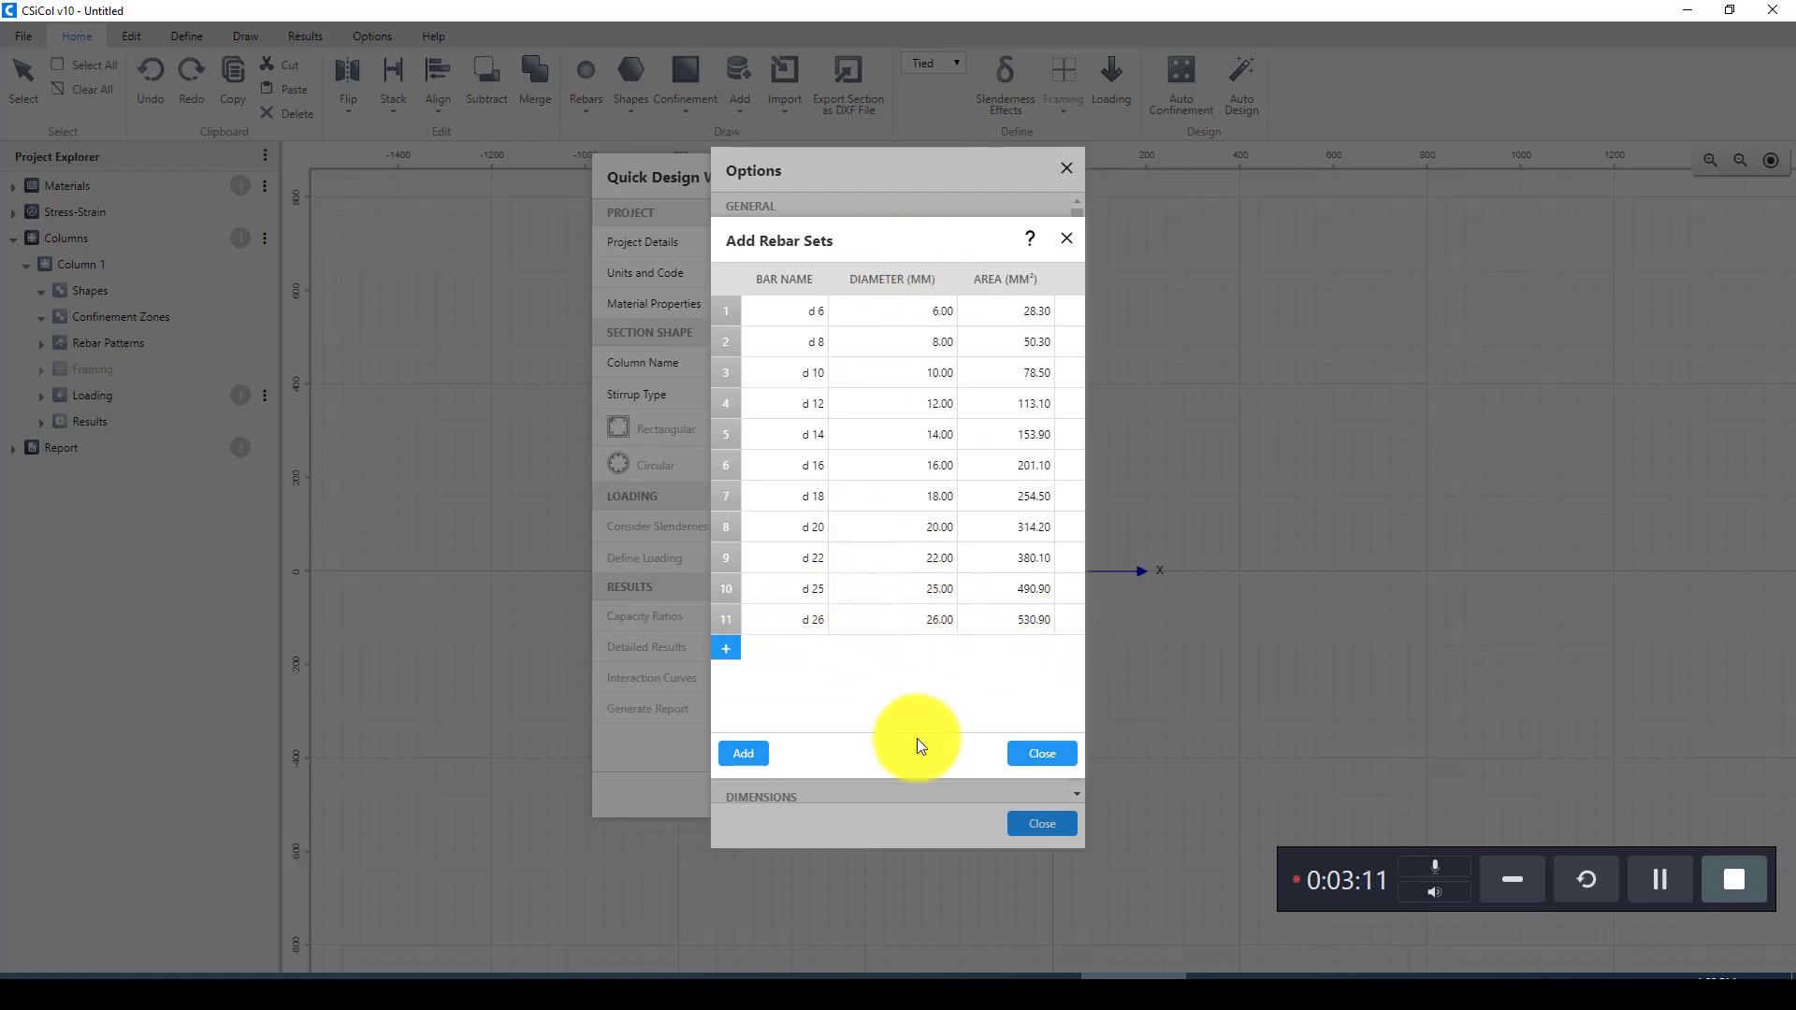
Step: Browse the standard rebar sets (ASTM, Metric, Imperial, Canadian, Australian) and dismiss the list
{"action": "left_click", "coordinate": [746, 754]}
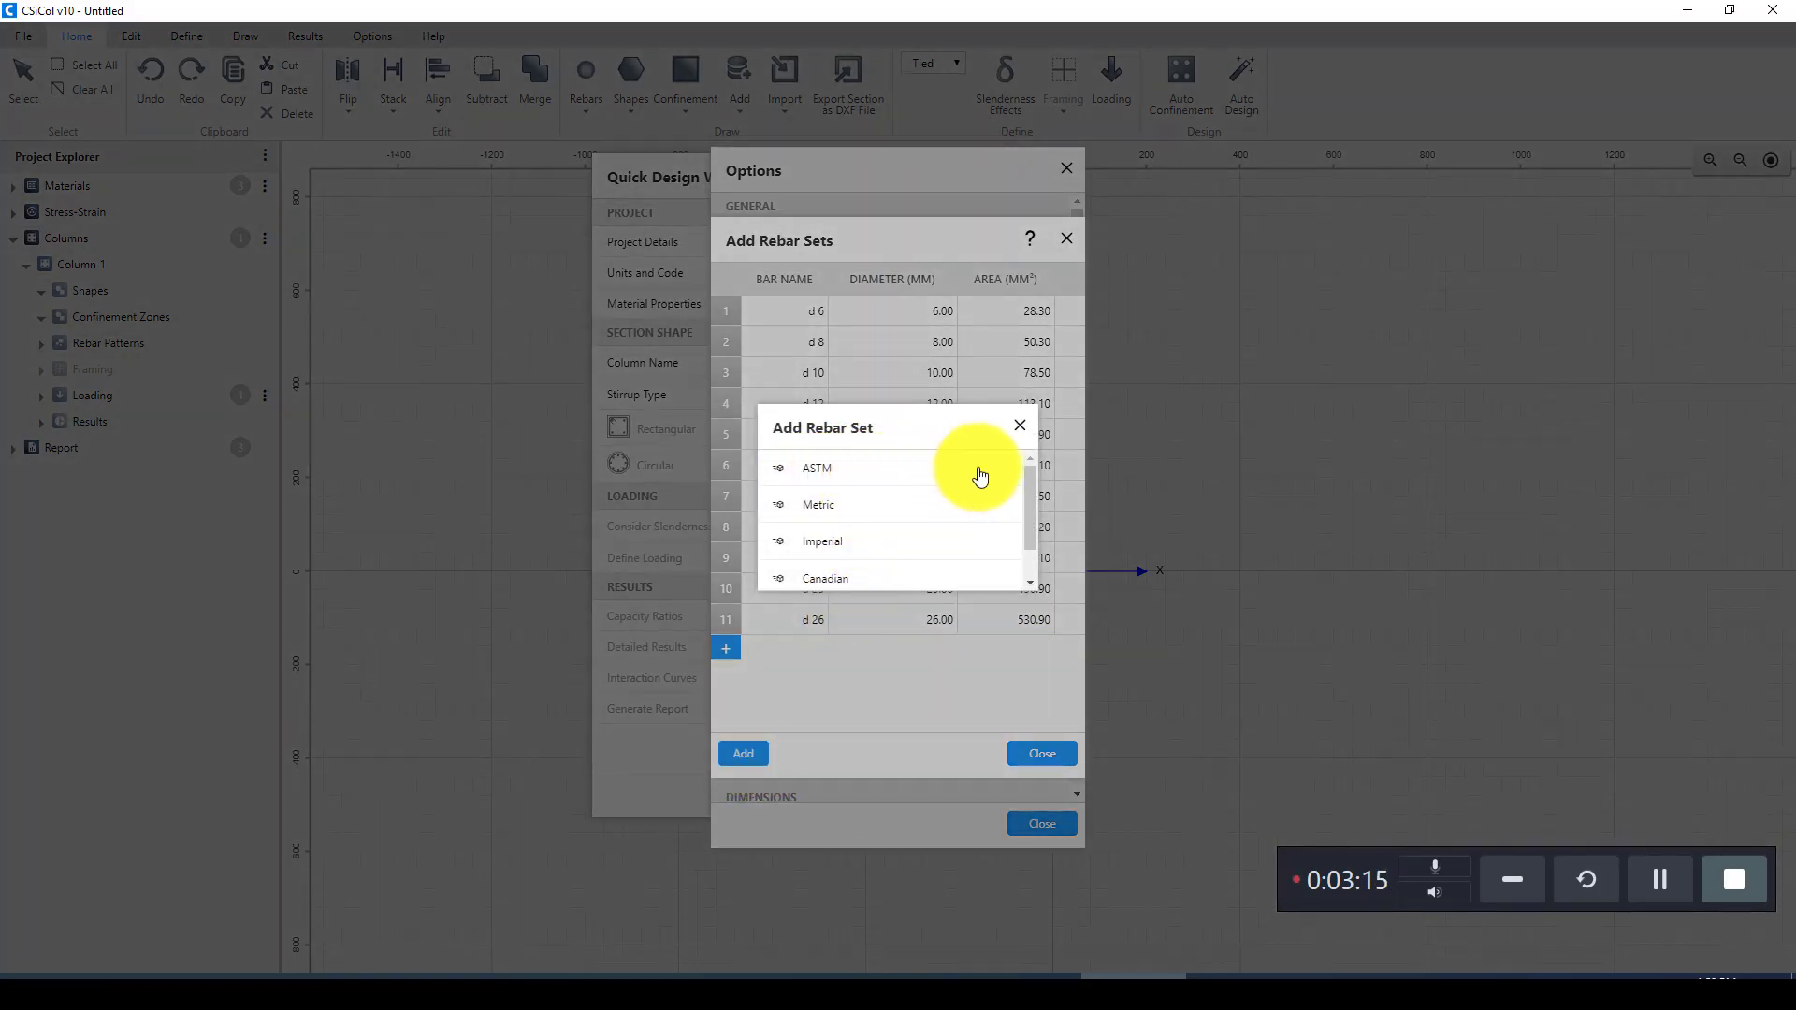
{"action": "left_click_drag", "start_coordinate": [1036, 506], "coordinate": [1024, 547]}
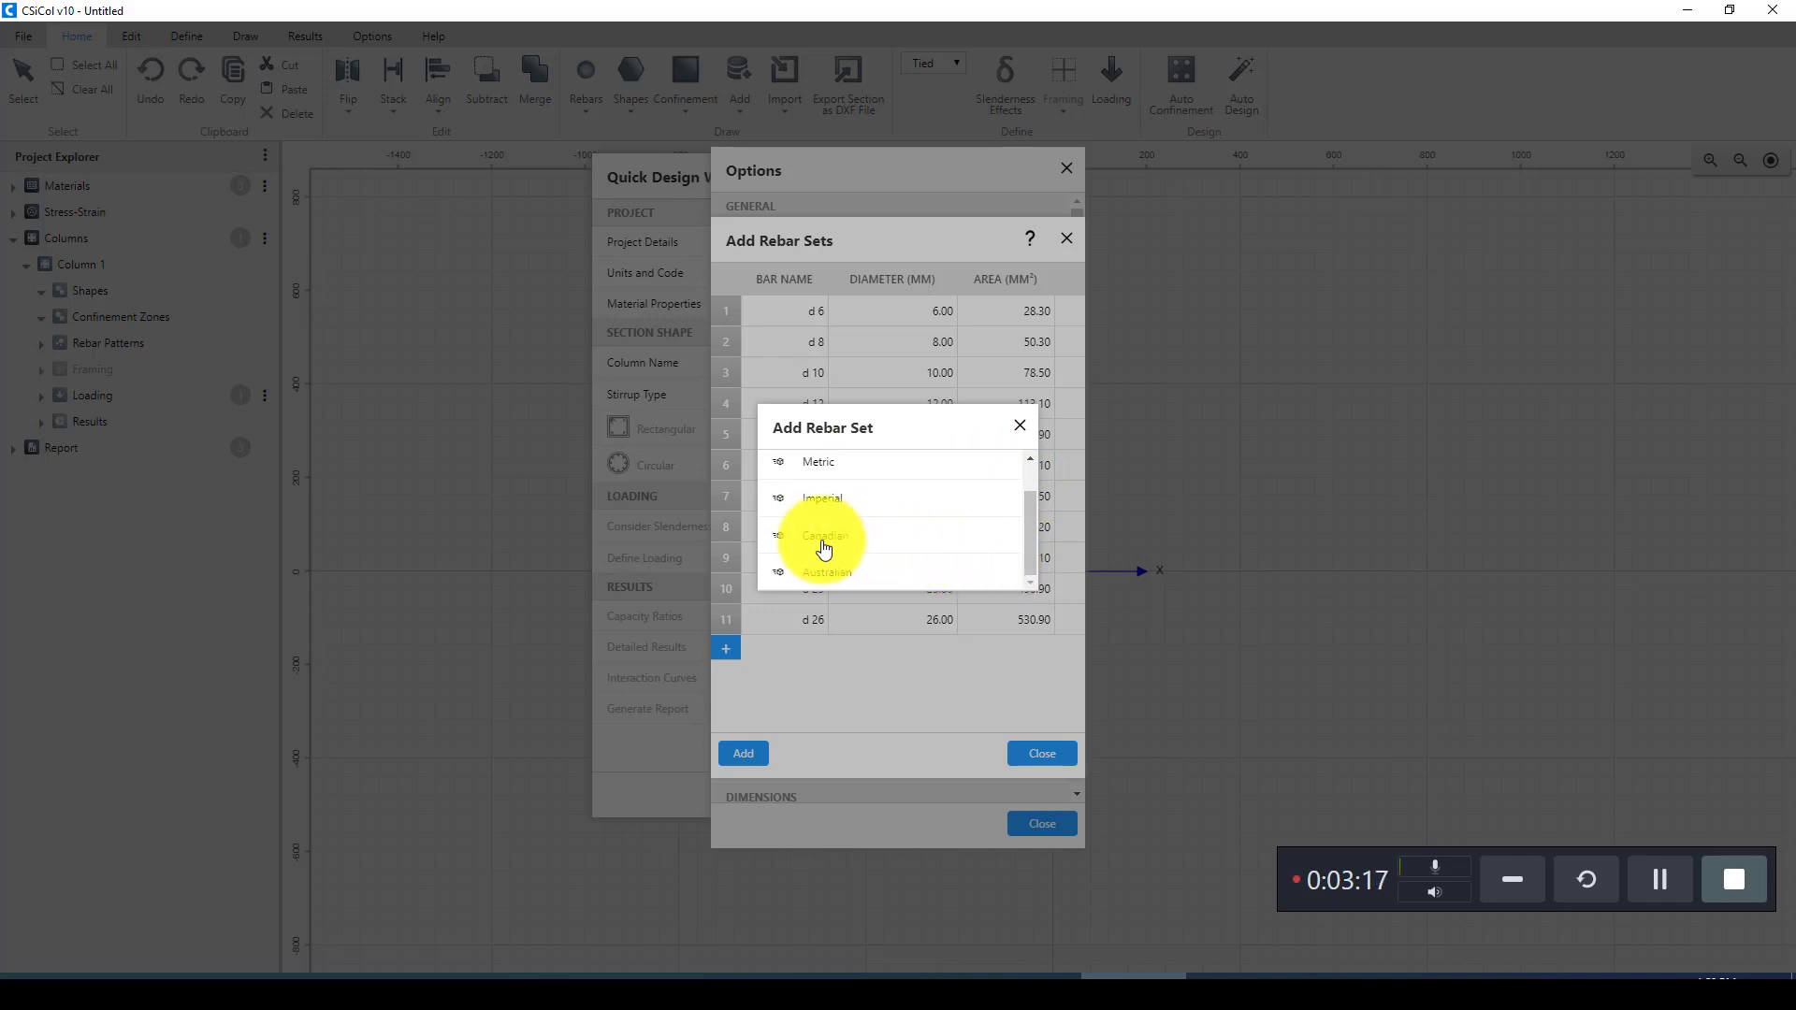
{"action": "scroll", "coordinate": [968, 517], "scroll_direction": "up", "scroll_amount": 1}
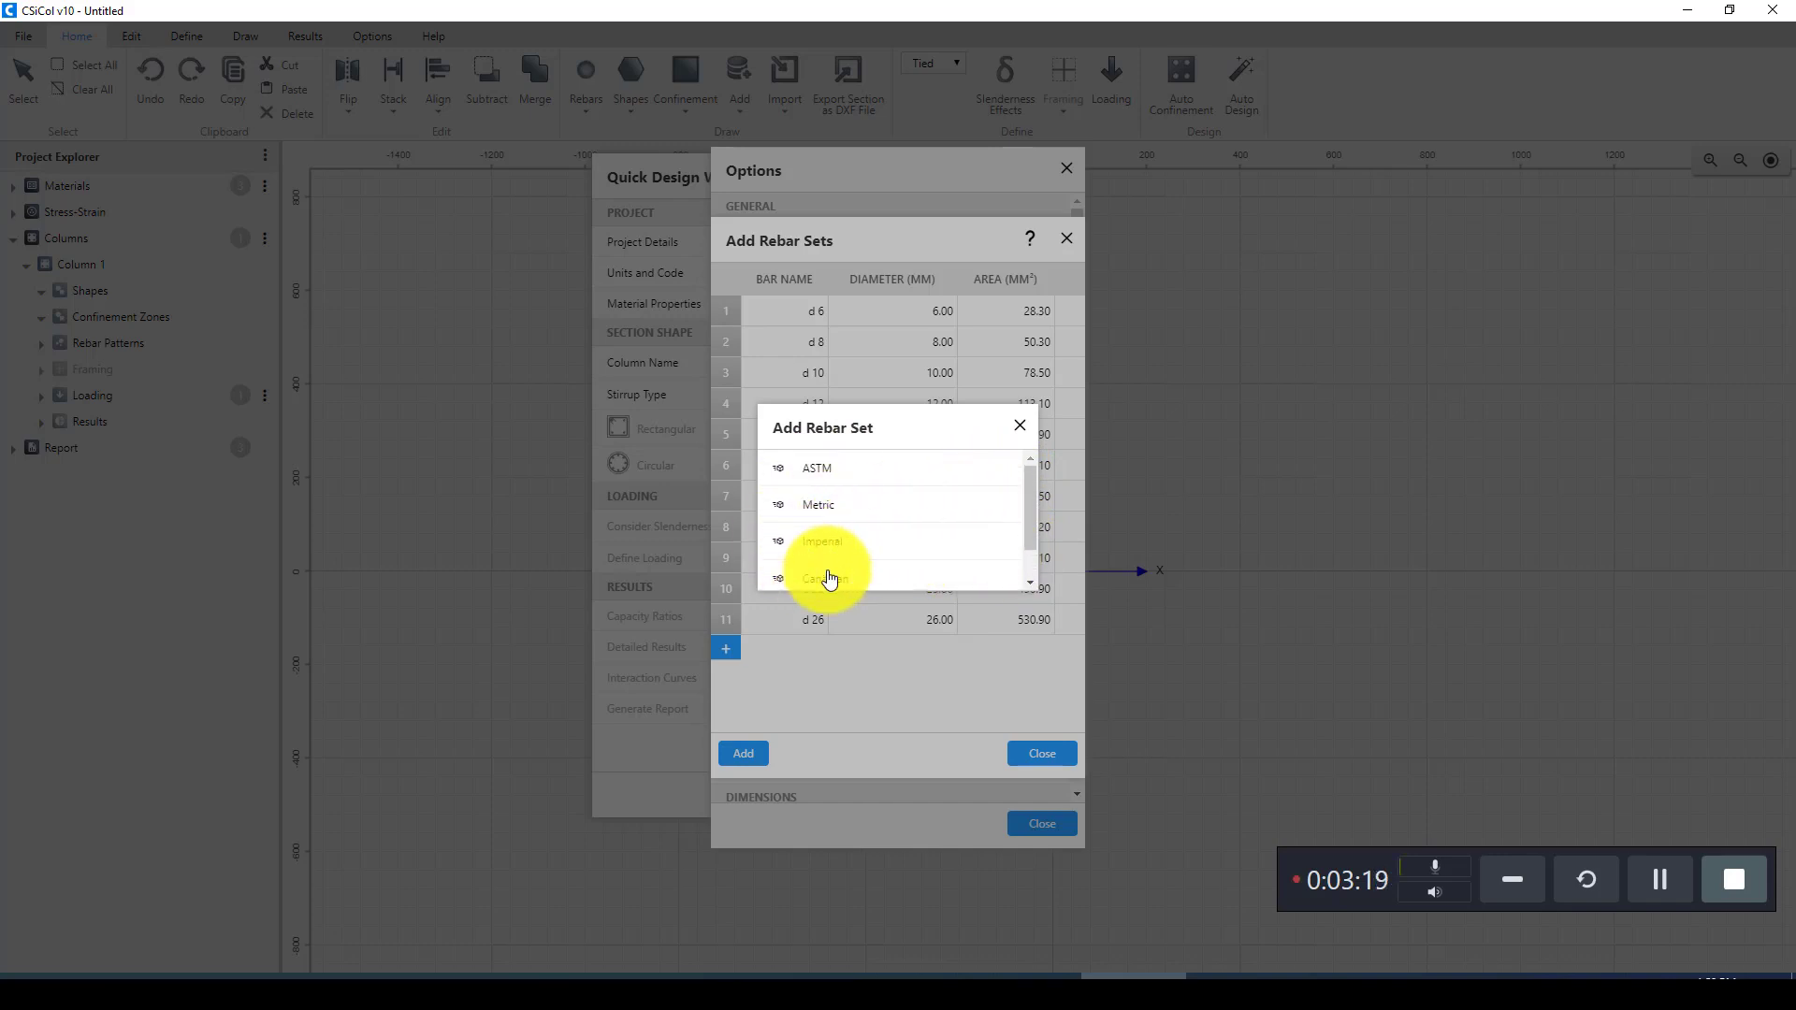
{"action": "left_click", "coordinate": [1019, 426]}
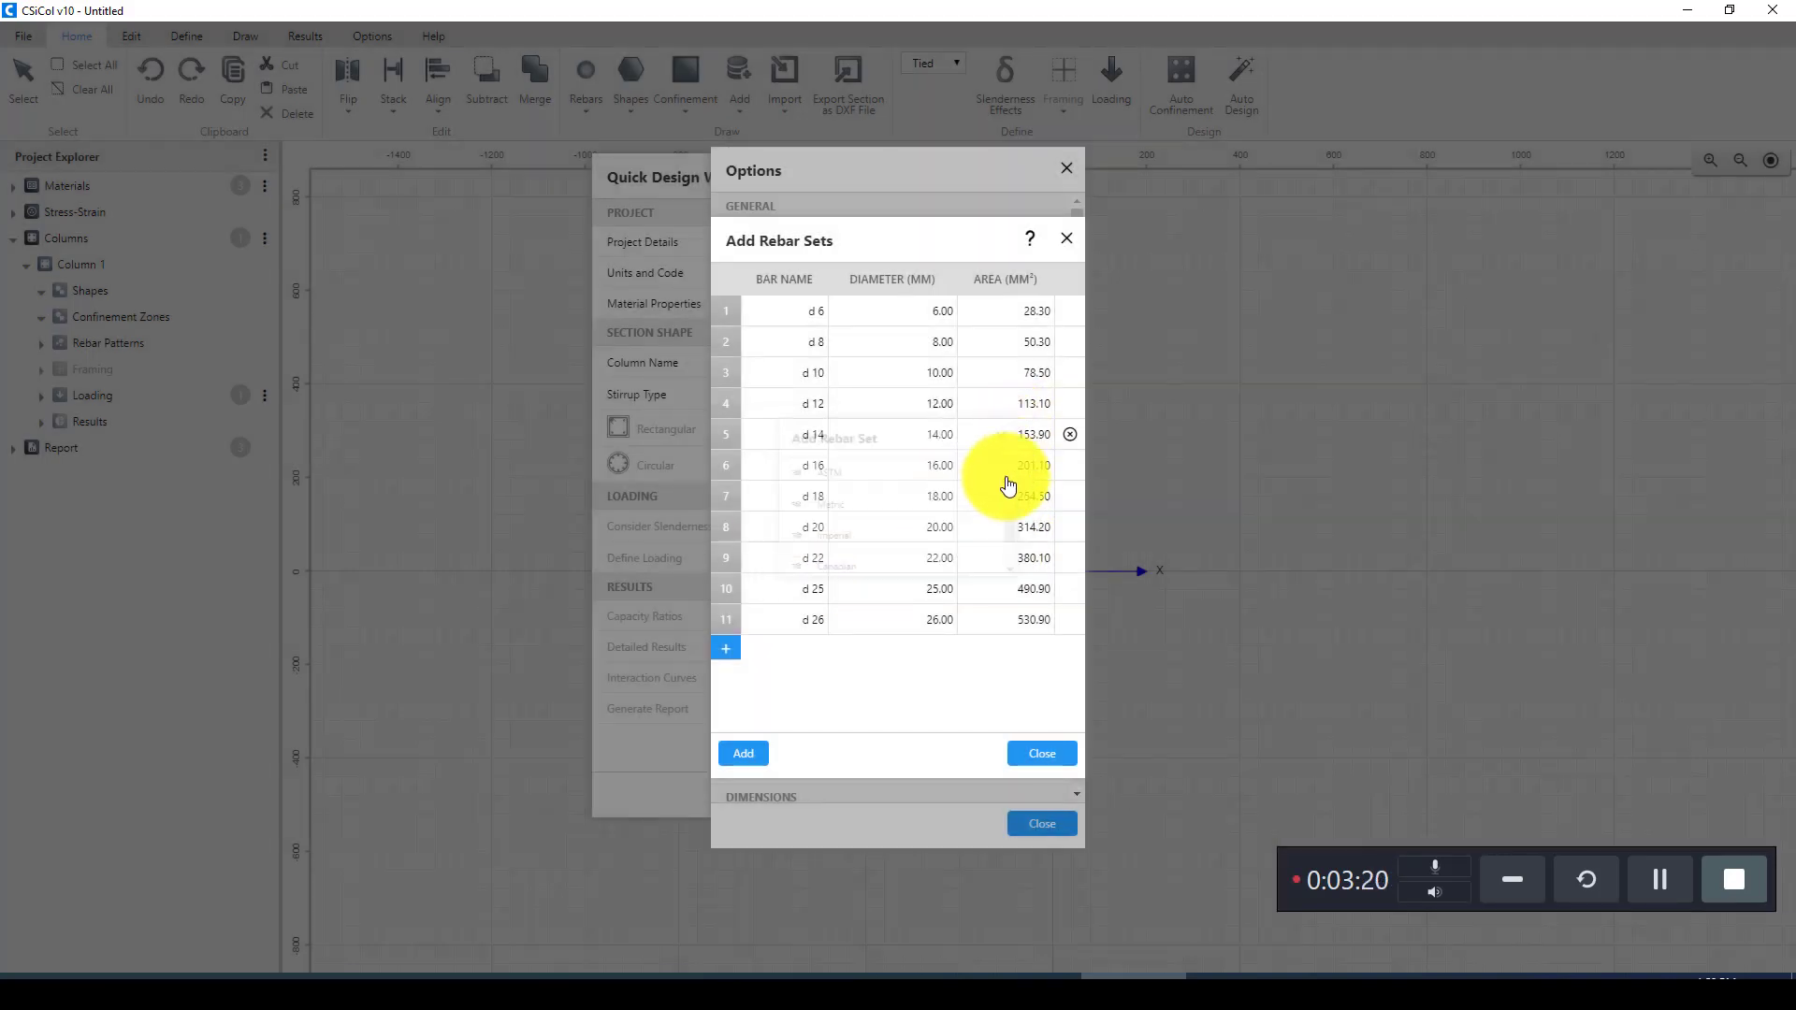
Step: Close the rebar table and leave the tension reduction factor at 0.9 after trying 0.8
{"action": "left_click", "coordinate": [1043, 756]}
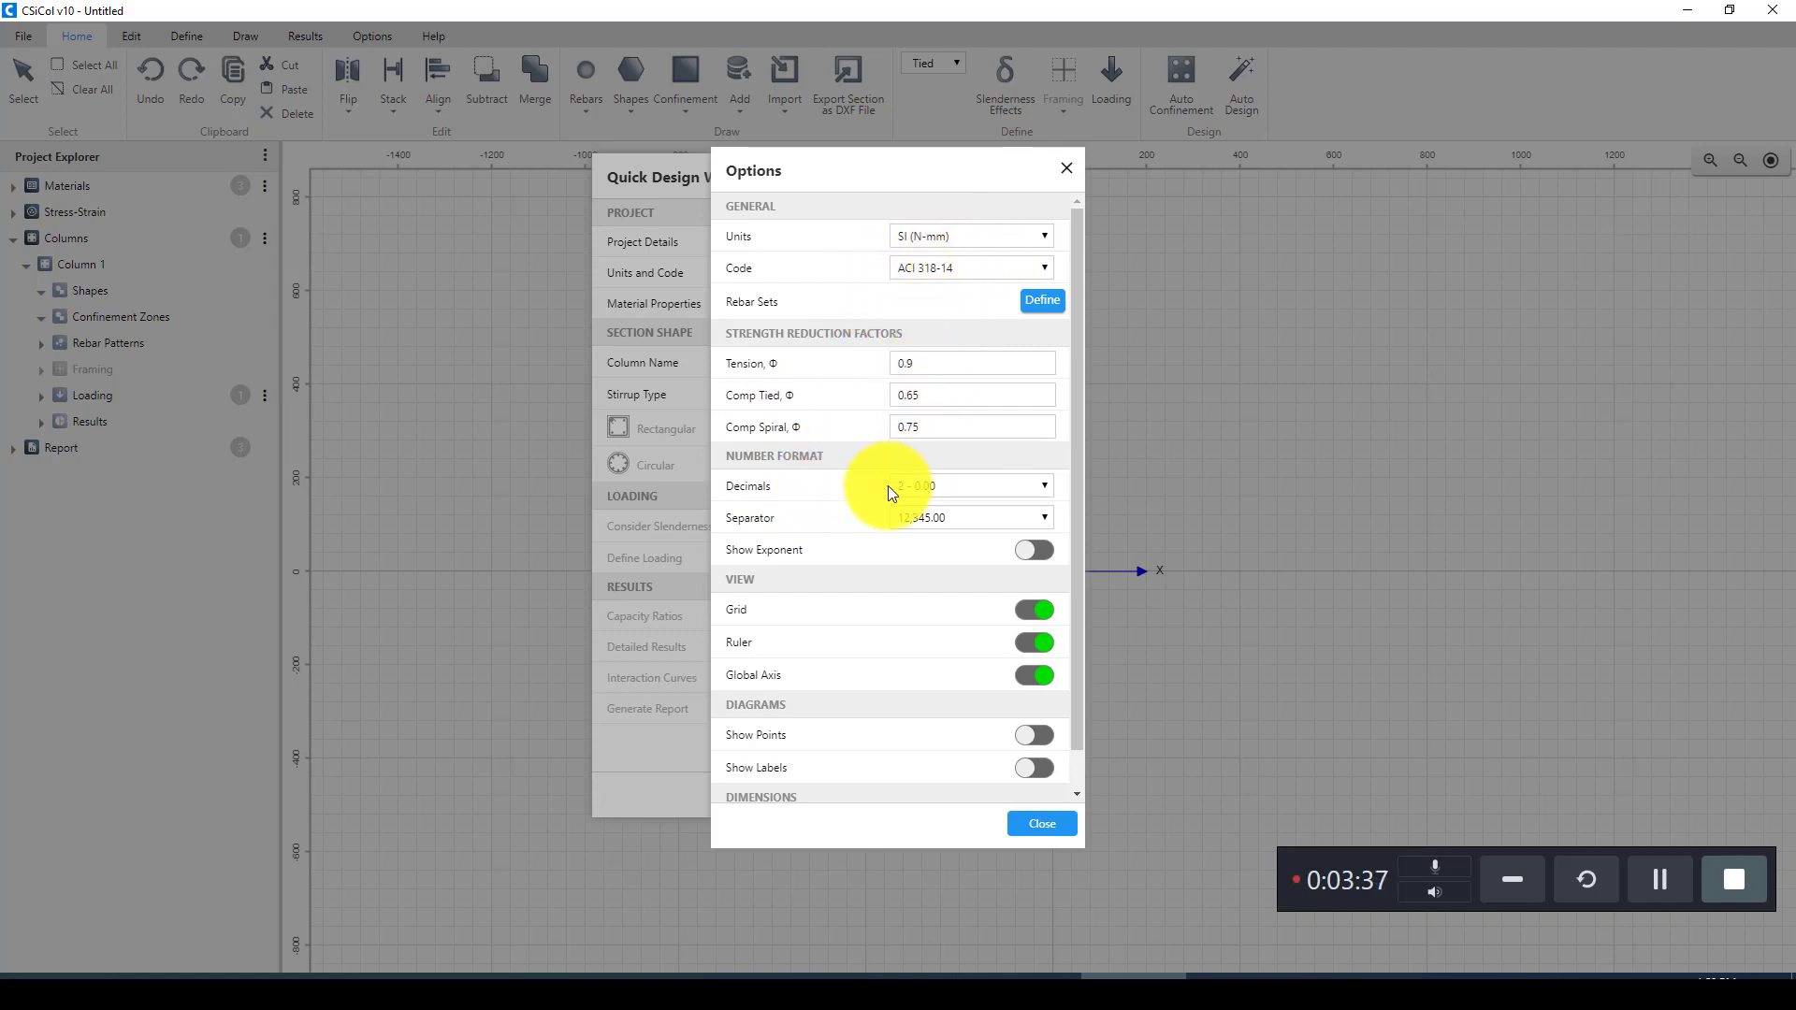
{"action": "left_click", "coordinate": [932, 365]}
{"action": "left_click_drag", "start_coordinate": [932, 364], "coordinate": [906, 363]}
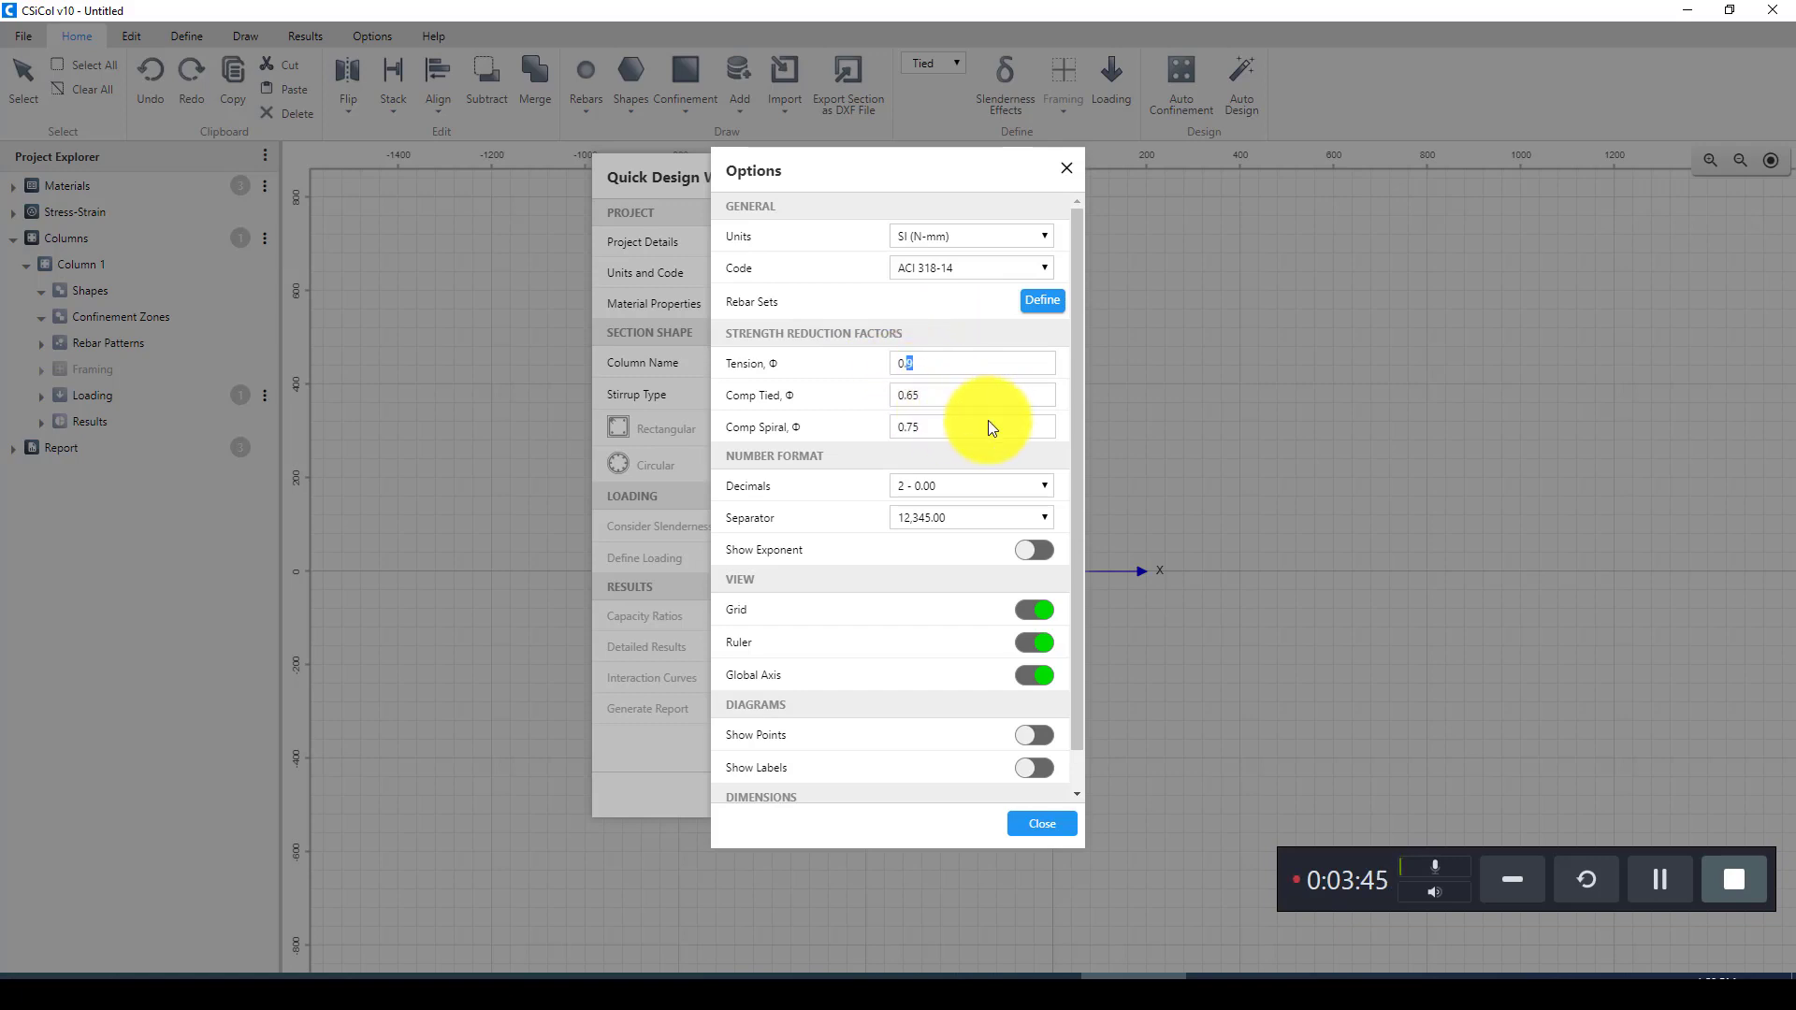
{"action": "type", "text": "8"}
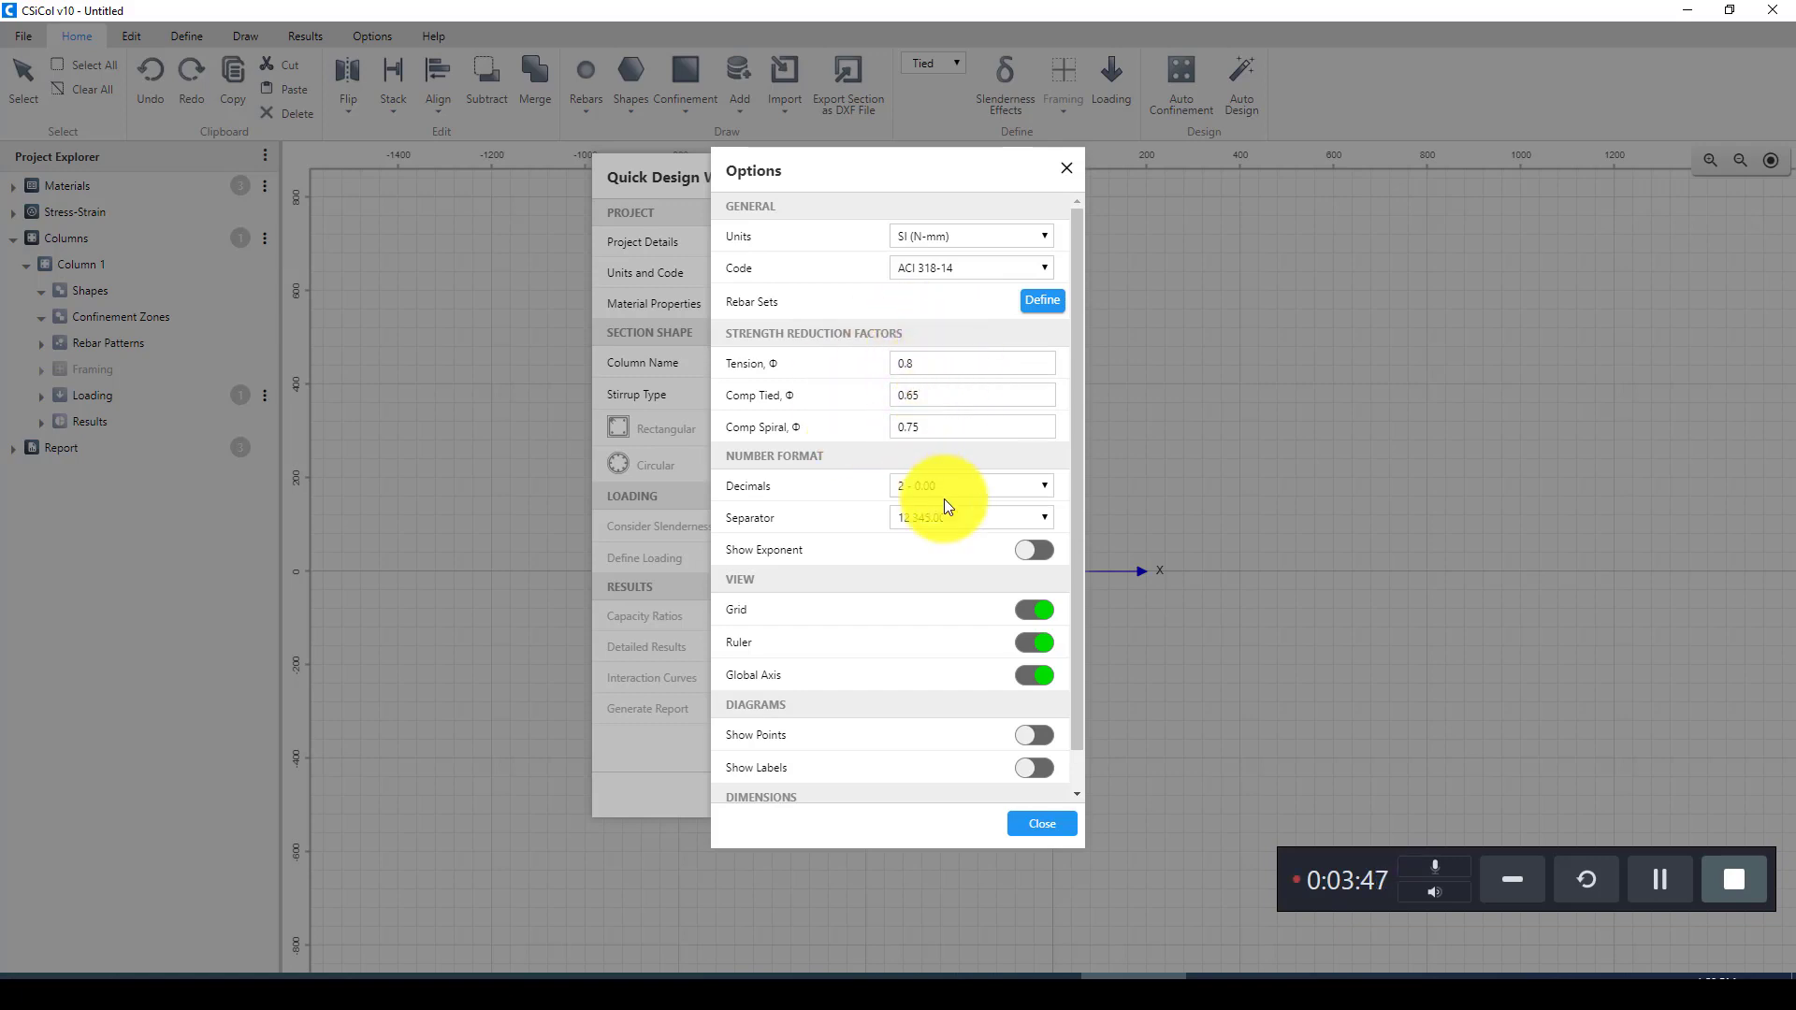
{"action": "left_click", "coordinate": [909, 365]}
{"action": "key", "text": "BackSpace"}
{"action": "type", "text": "9"}
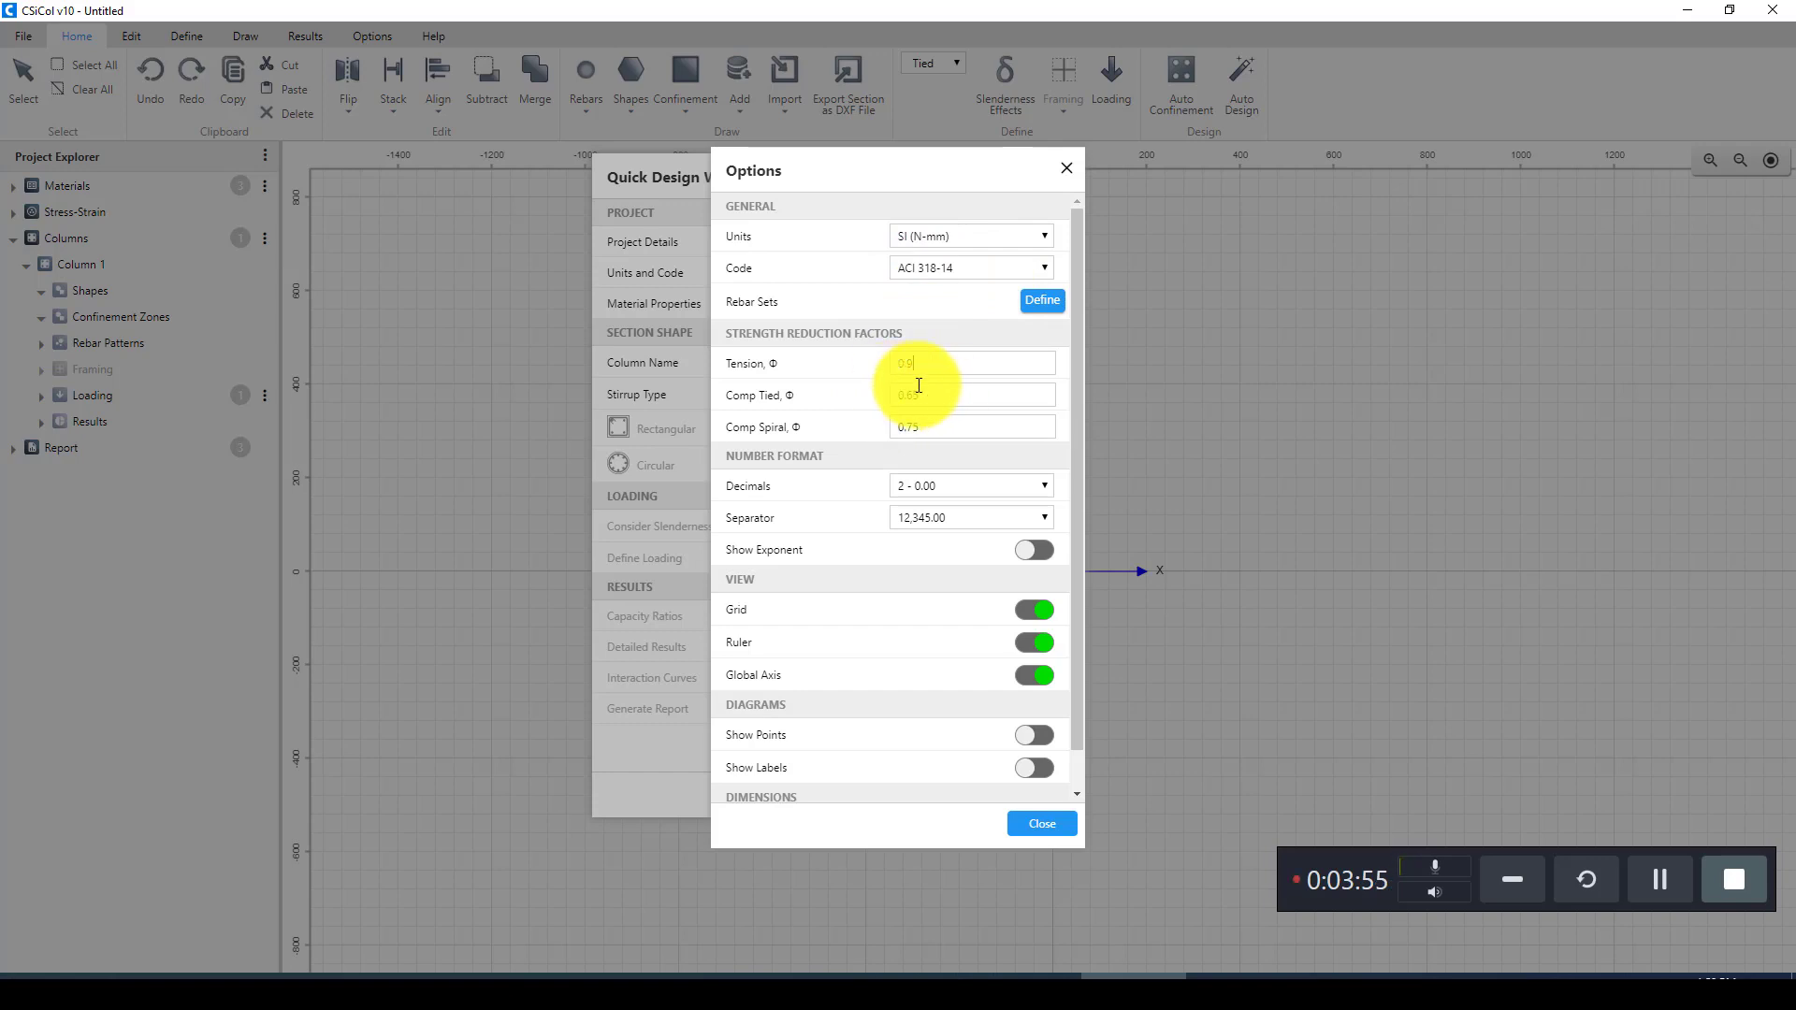
{"action": "scroll", "coordinate": [788, 529], "scroll_direction": "down", "scroll_amount": 1}
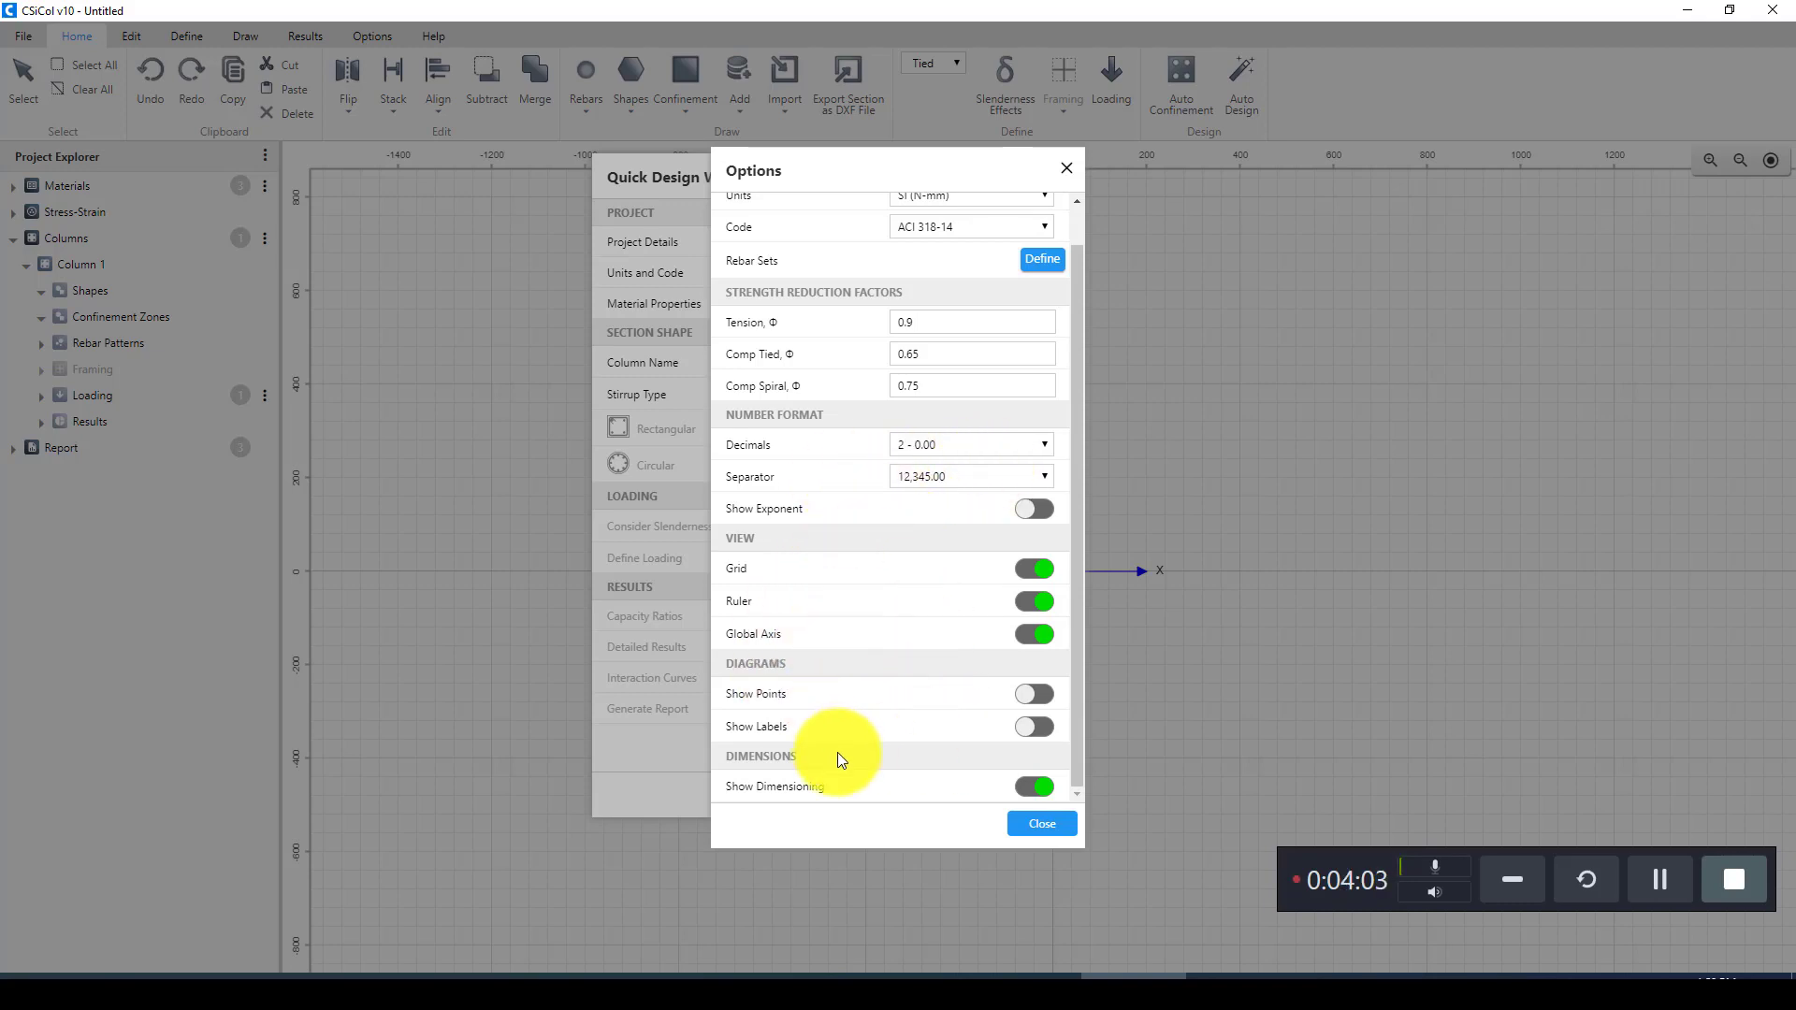
Step: Close Options, return to the wizard and bring up Material Properties for the column
{"action": "left_click", "coordinate": [1034, 827]}
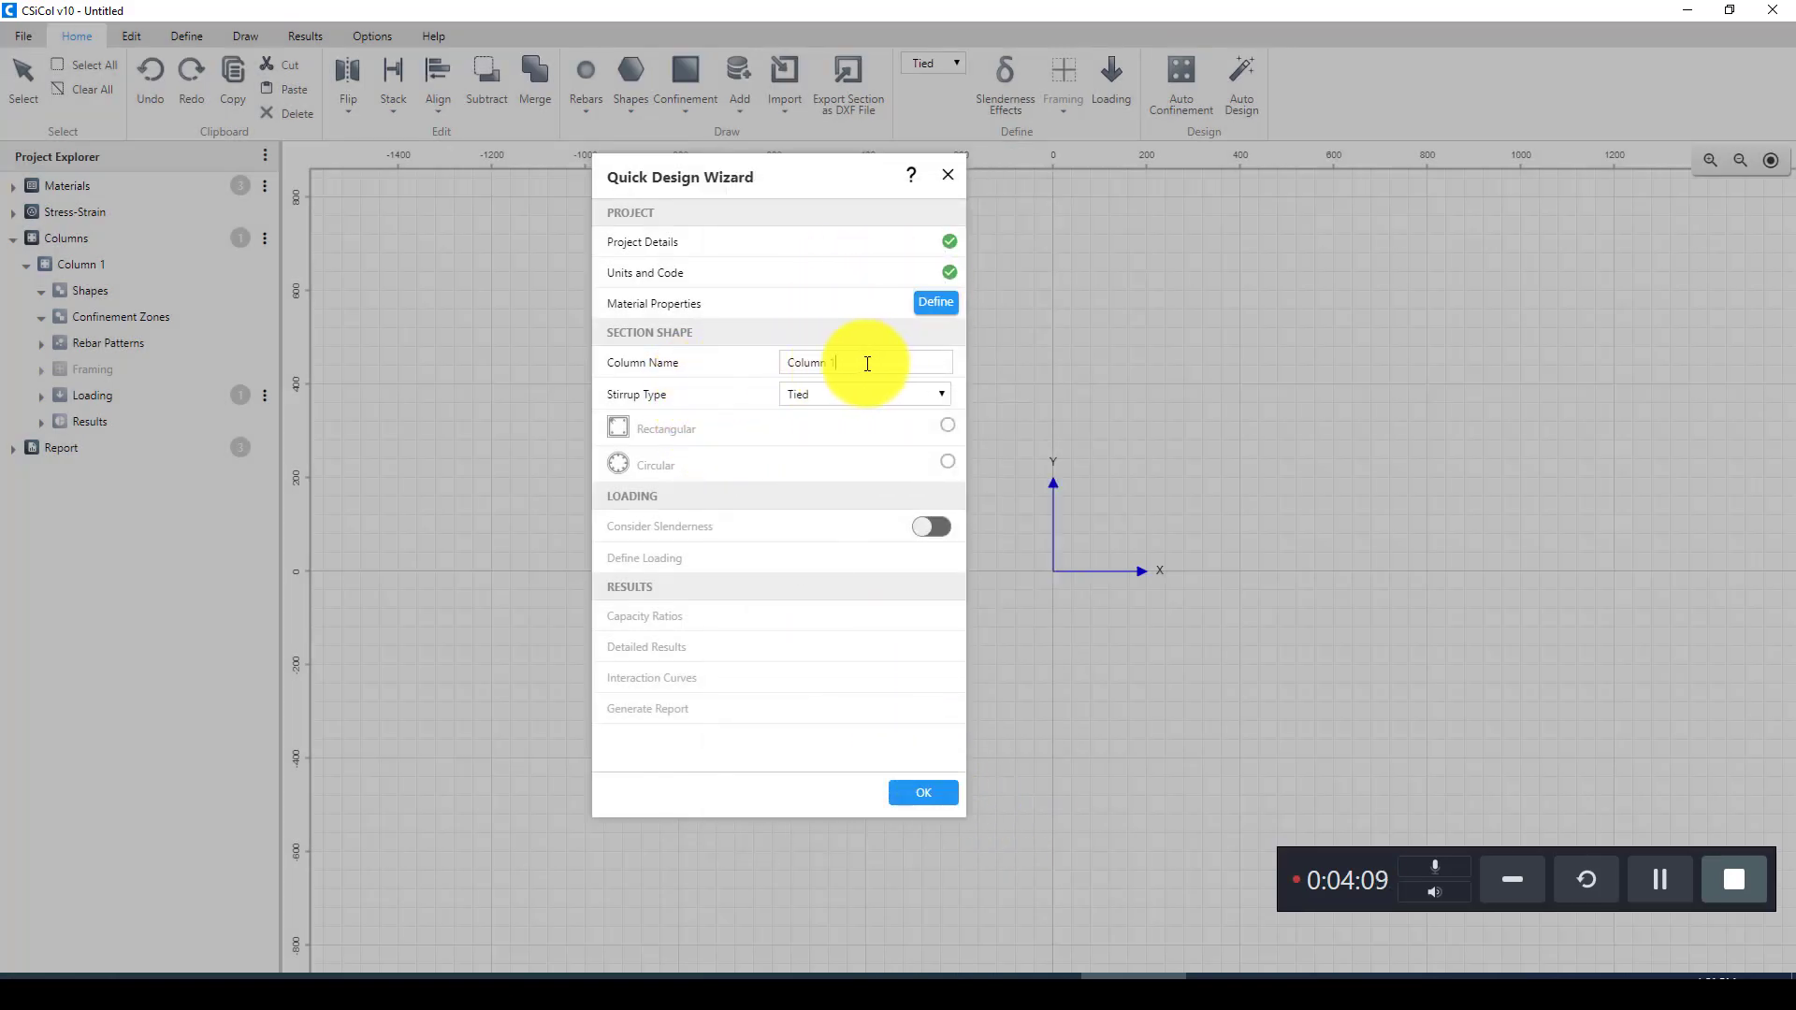
{"action": "left_click_drag", "start_coordinate": [849, 362], "coordinate": [782, 367]}
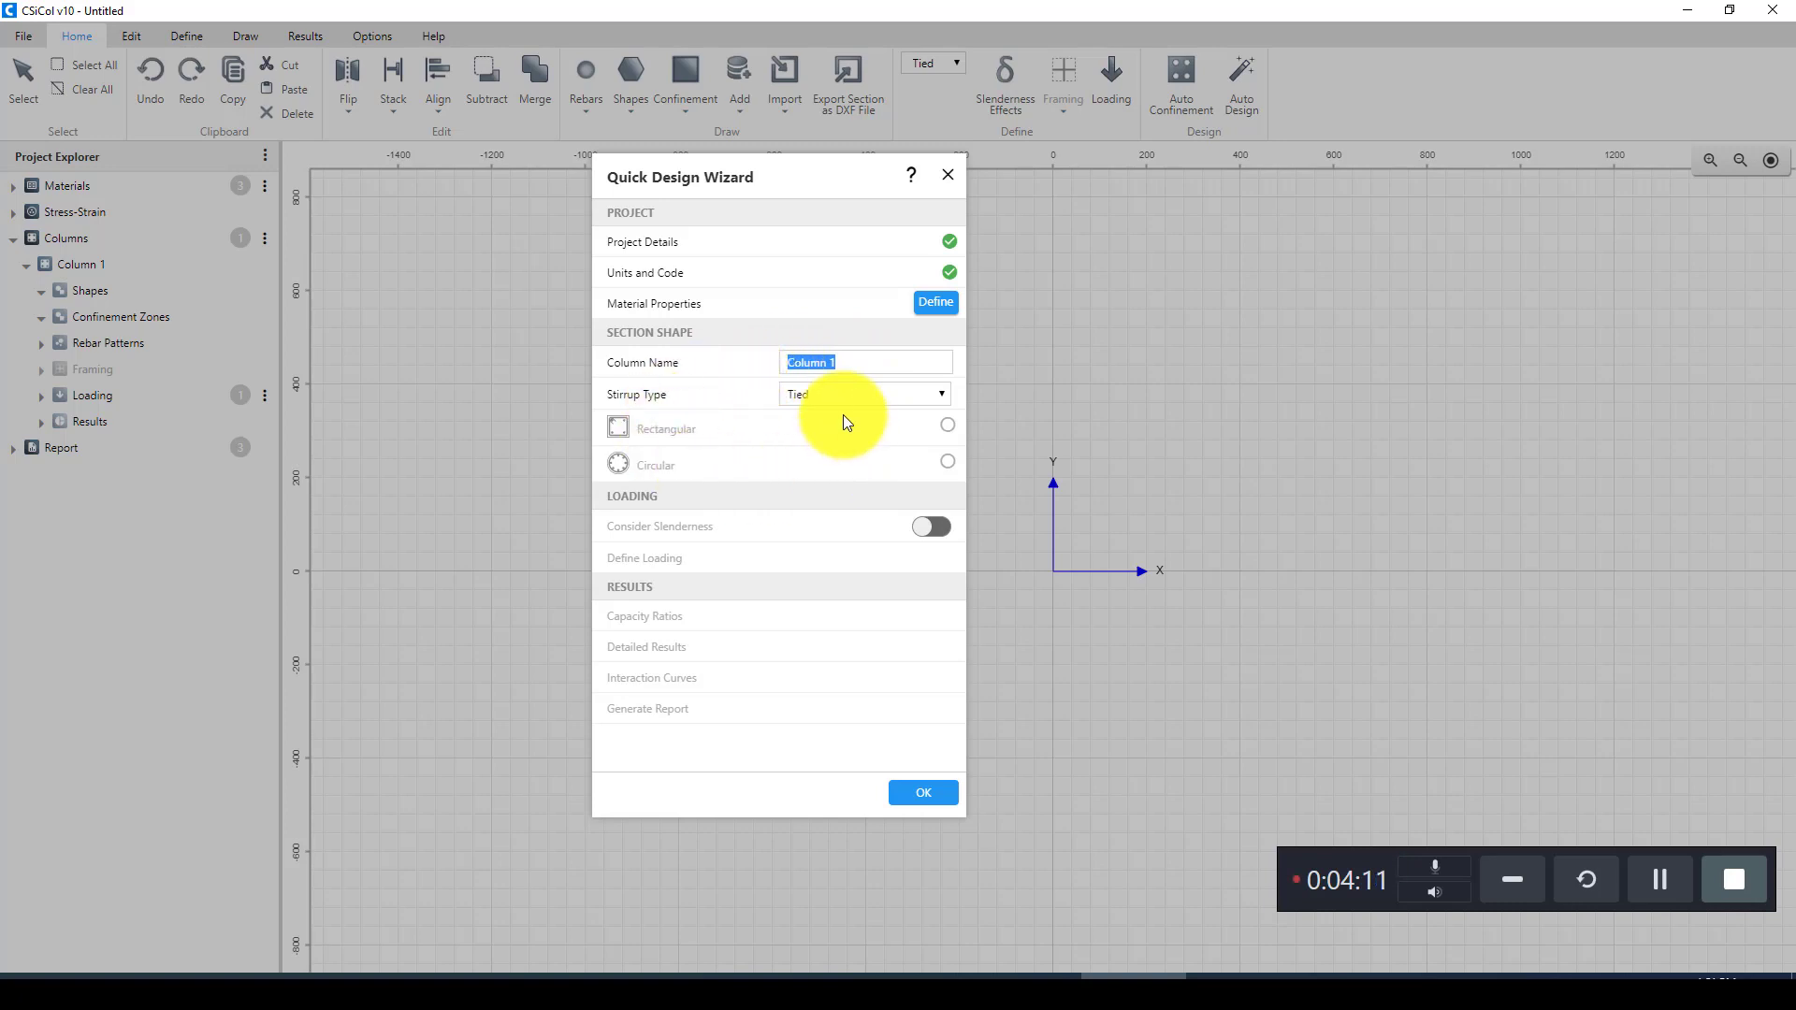
{"action": "left_click", "coordinate": [936, 302]}
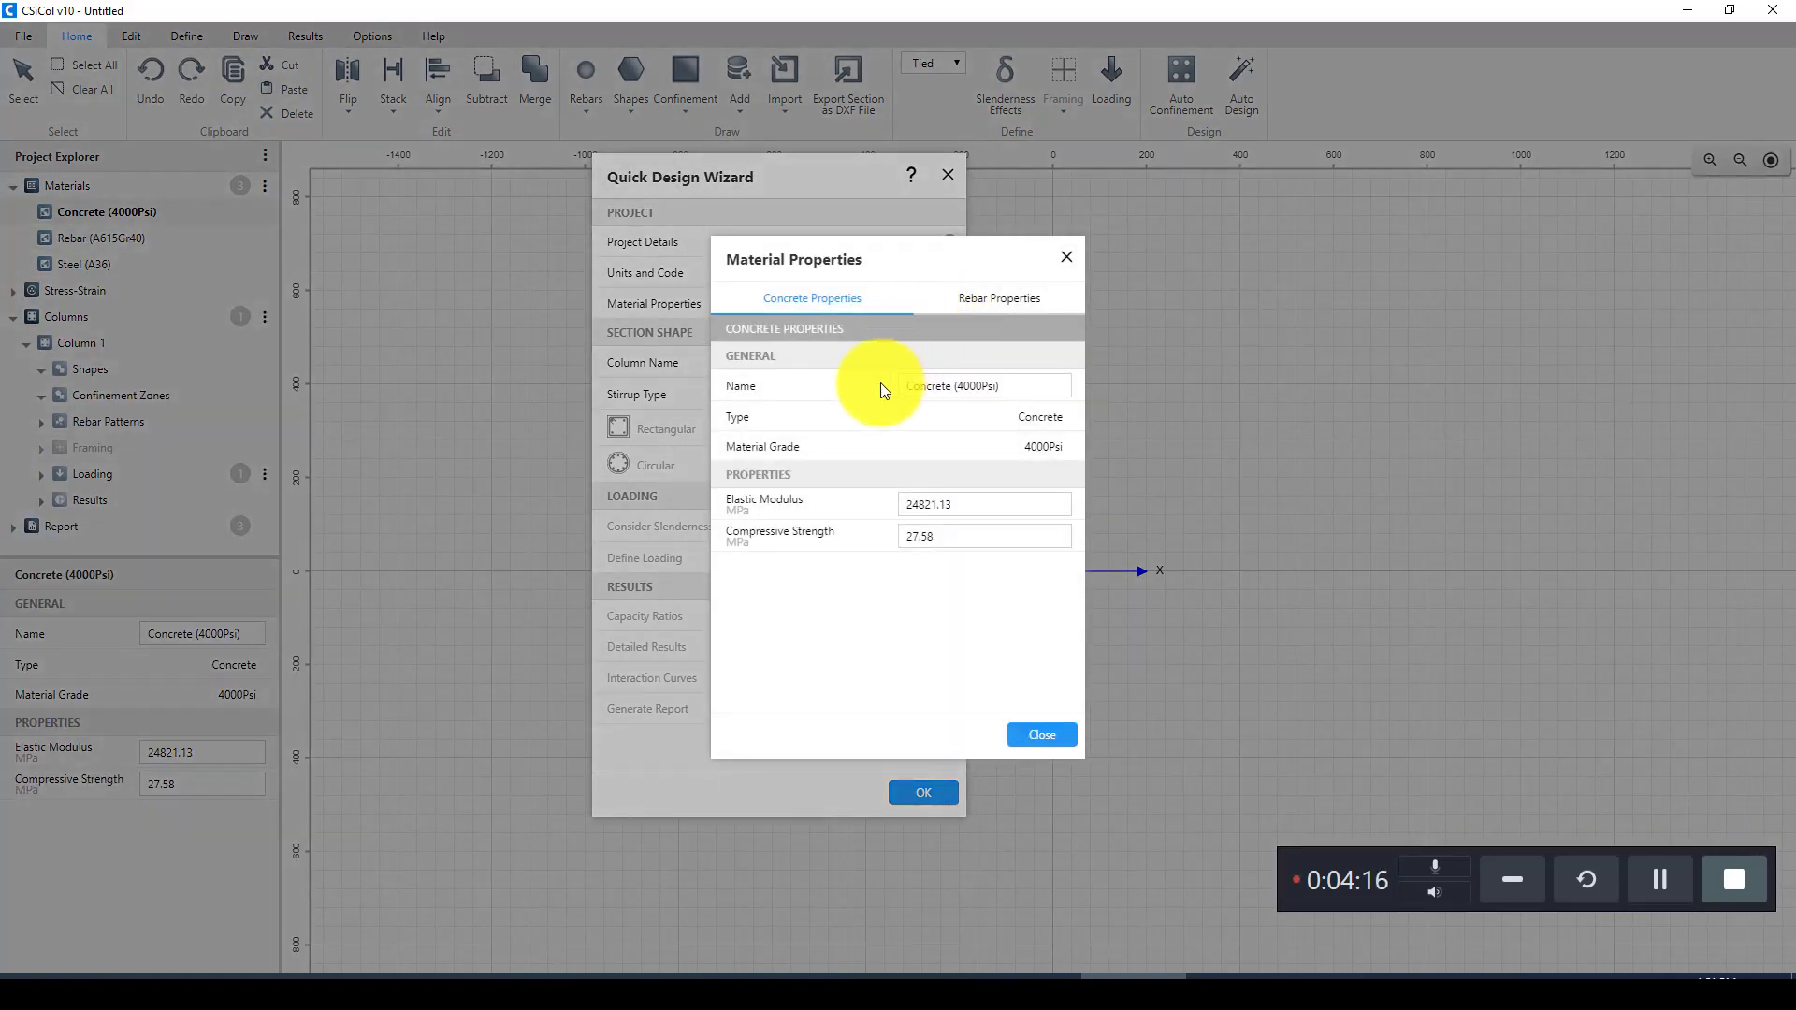
Step: Review the 4000Psi concrete (modulus 24821.13, strength 27.58 MPa), then view the Grade 40 rebar properties
{"action": "left_click_drag", "start_coordinate": [884, 260], "coordinate": [794, 255]}
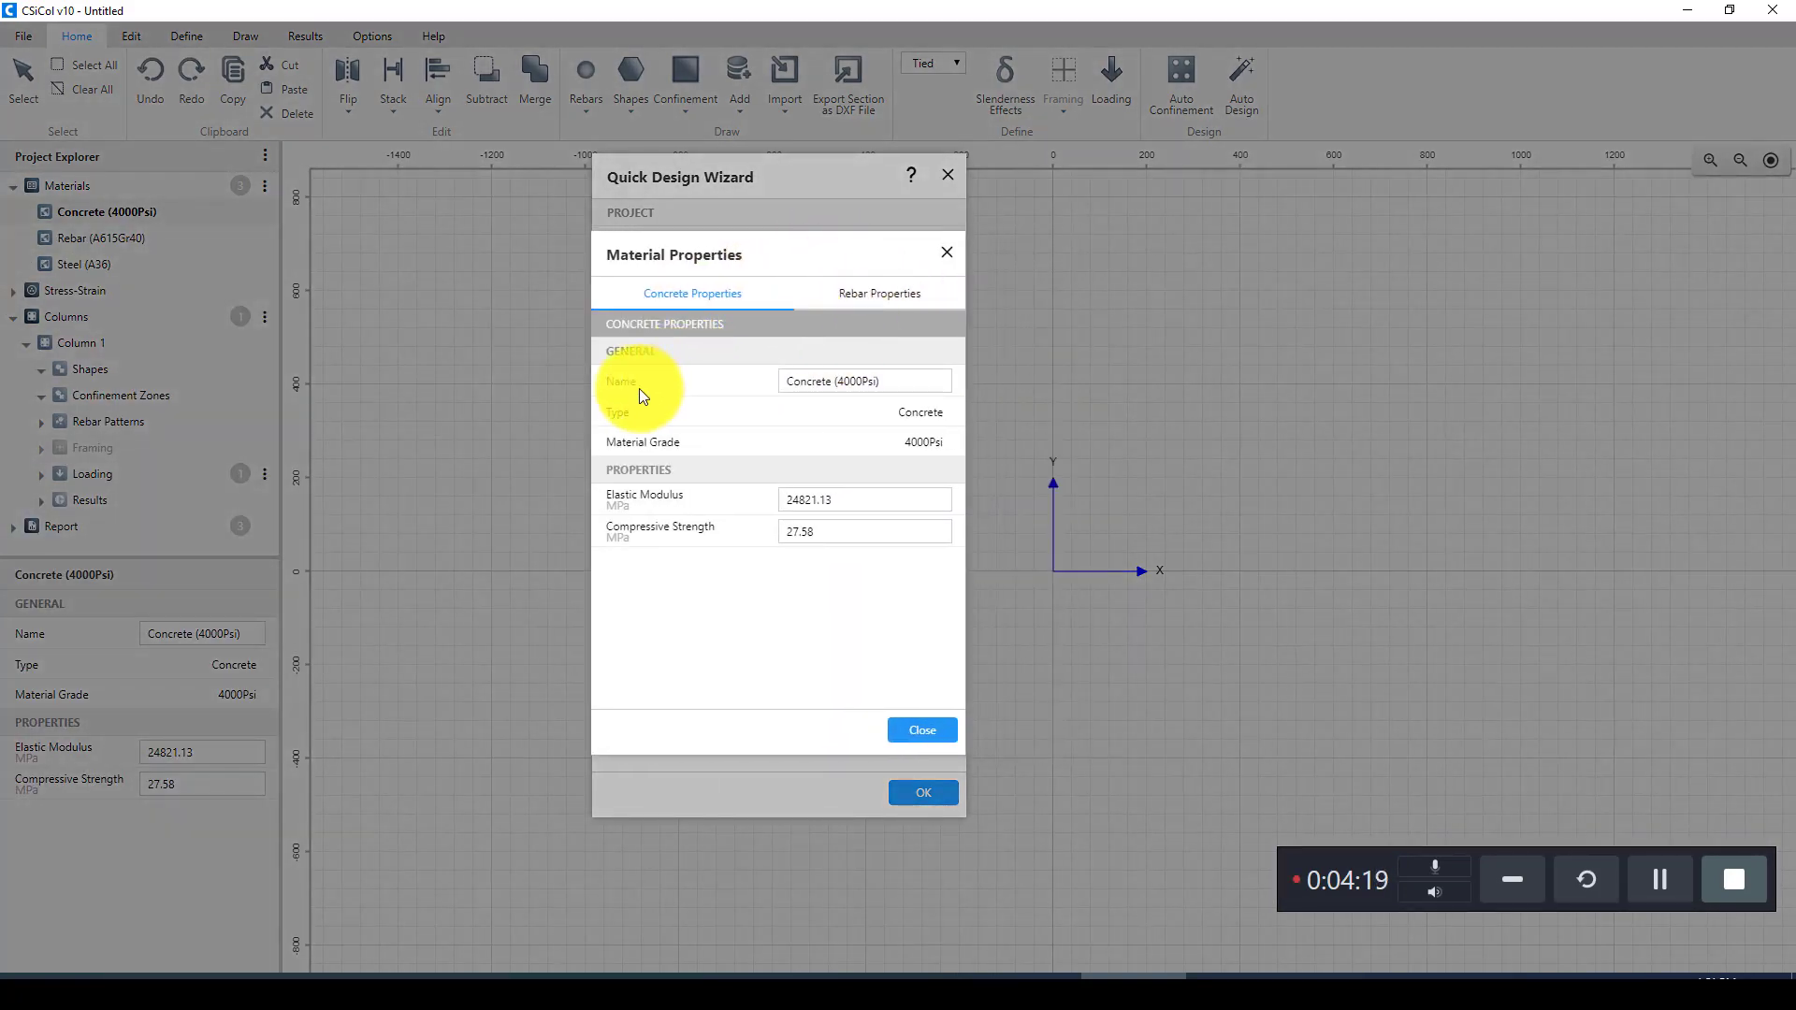
{"action": "left_click_drag", "start_coordinate": [904, 382], "coordinate": [783, 381]}
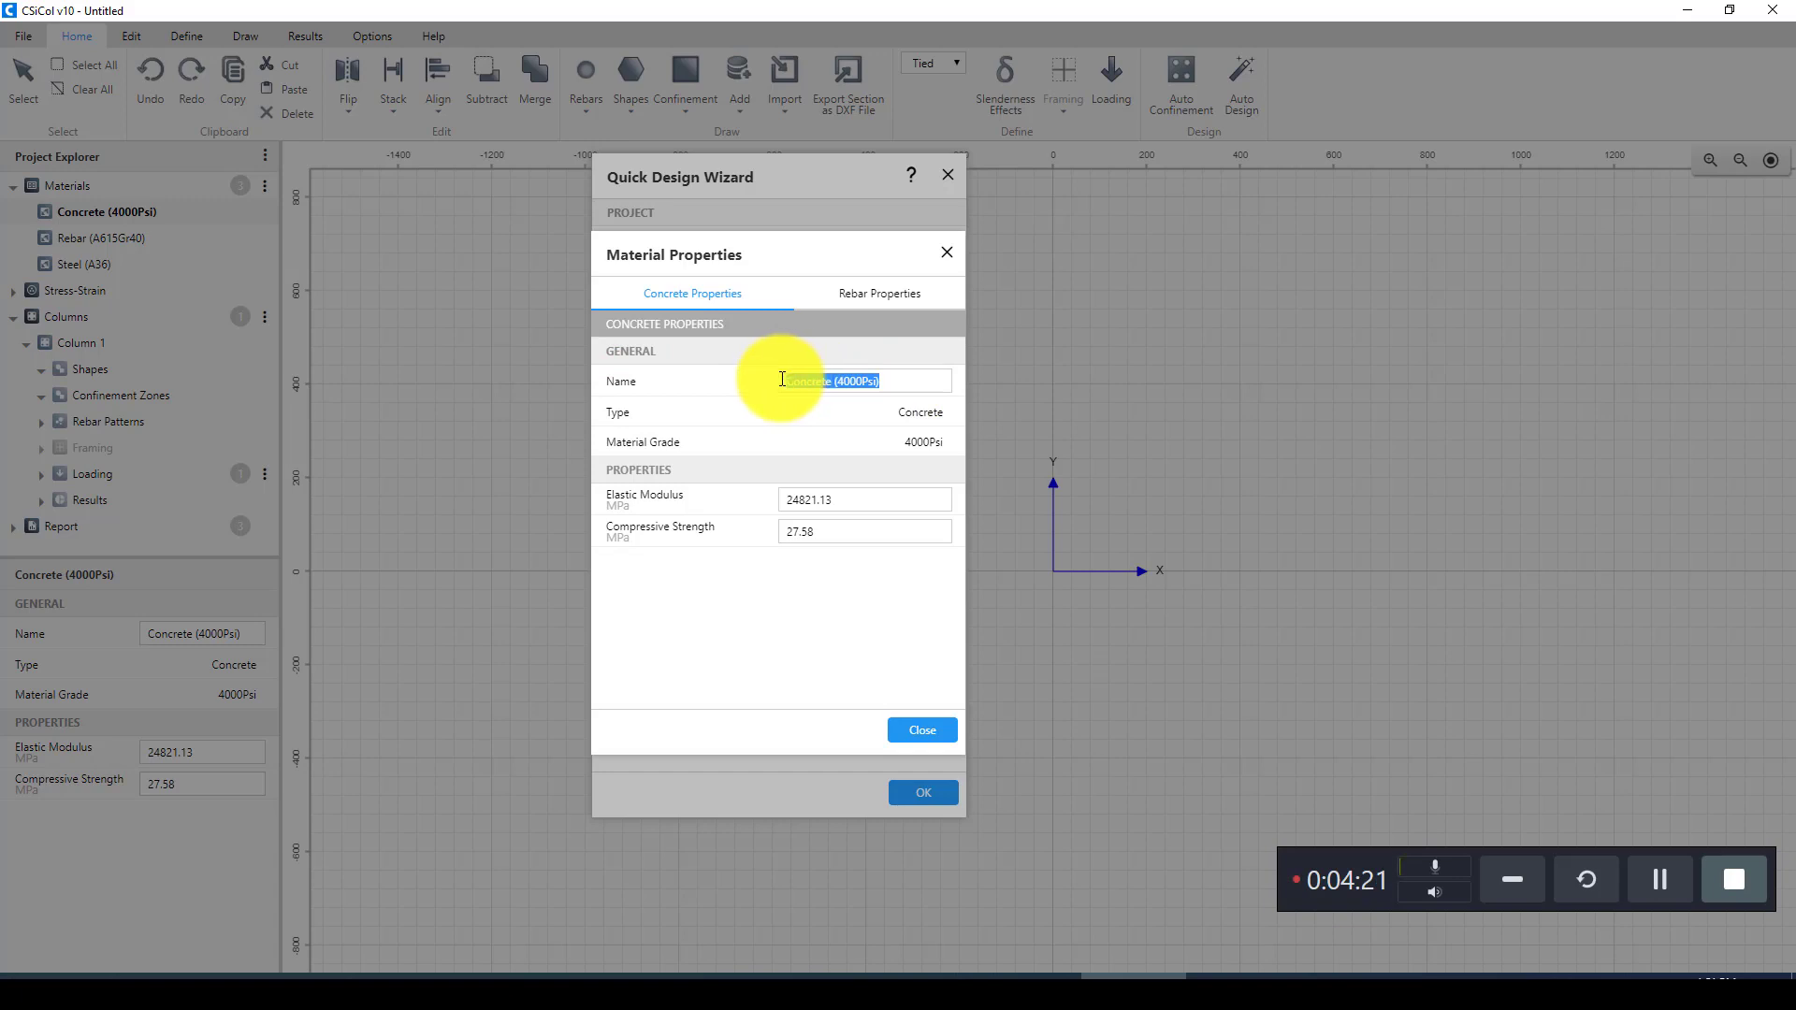
{"action": "left_click", "coordinate": [913, 380]}
{"action": "left_click_drag", "start_coordinate": [913, 380], "coordinate": [798, 381]}
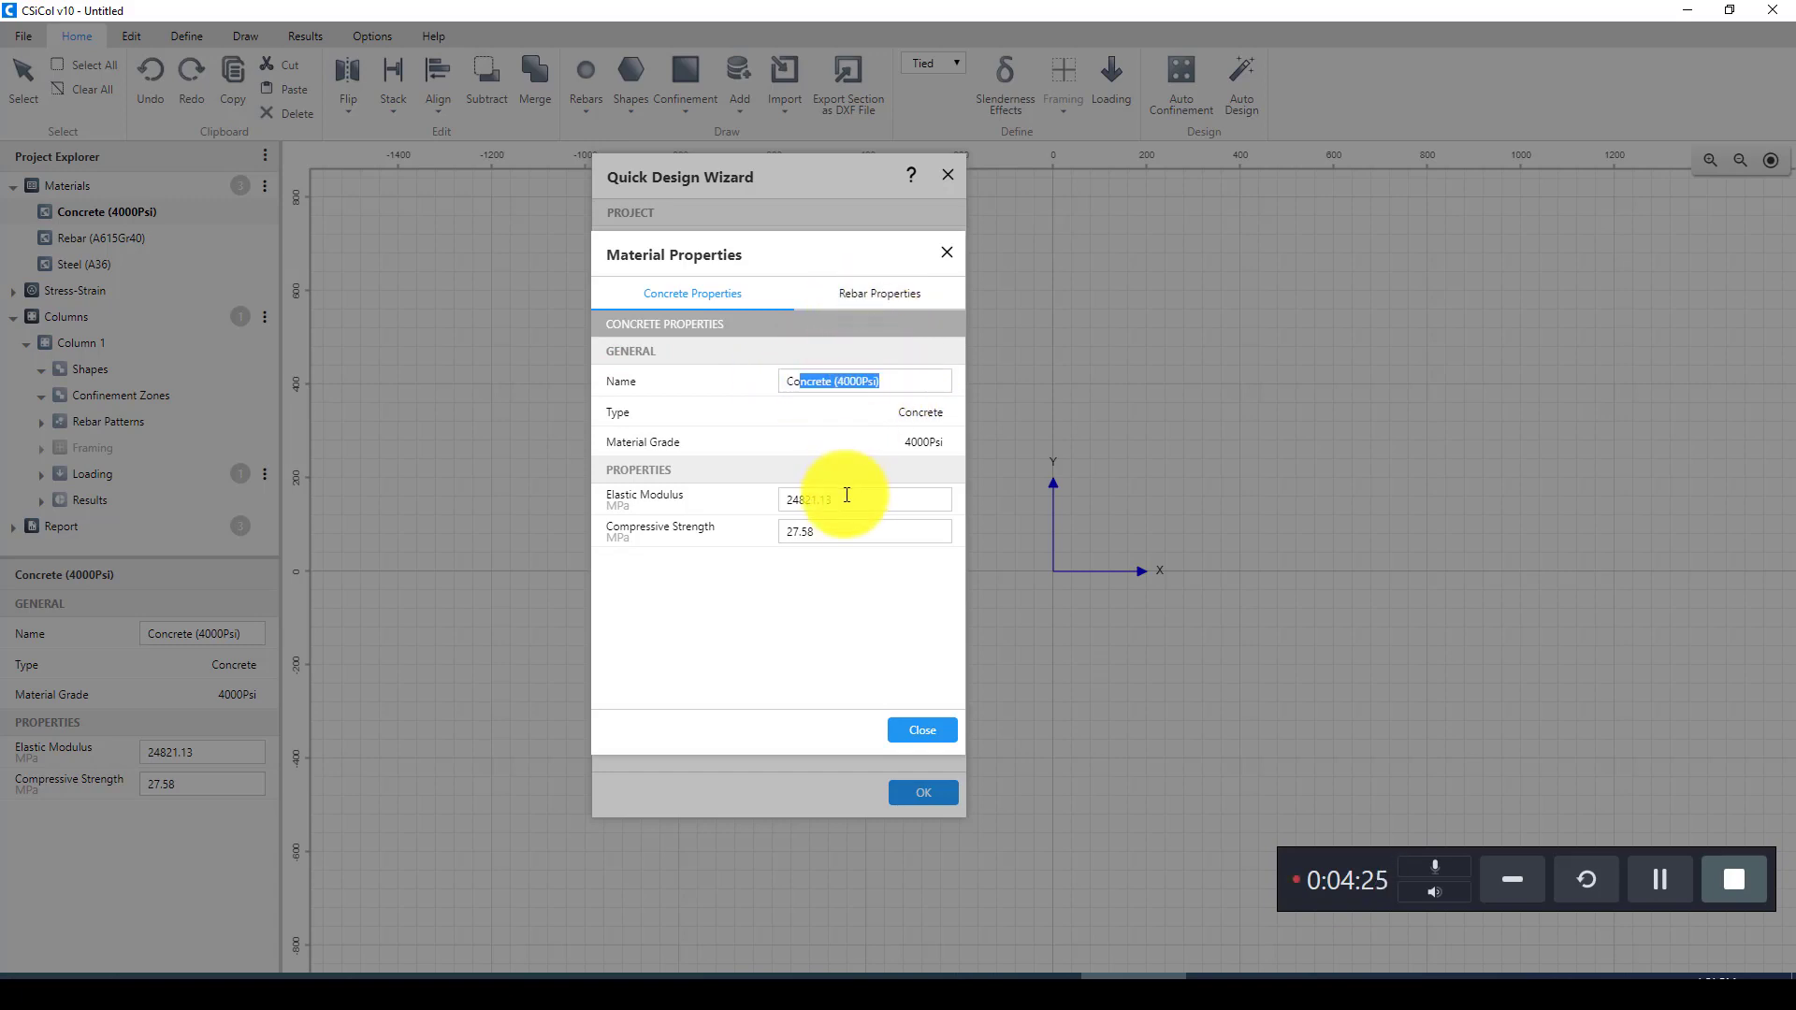
{"action": "left_click_drag", "start_coordinate": [851, 500], "coordinate": [792, 501]}
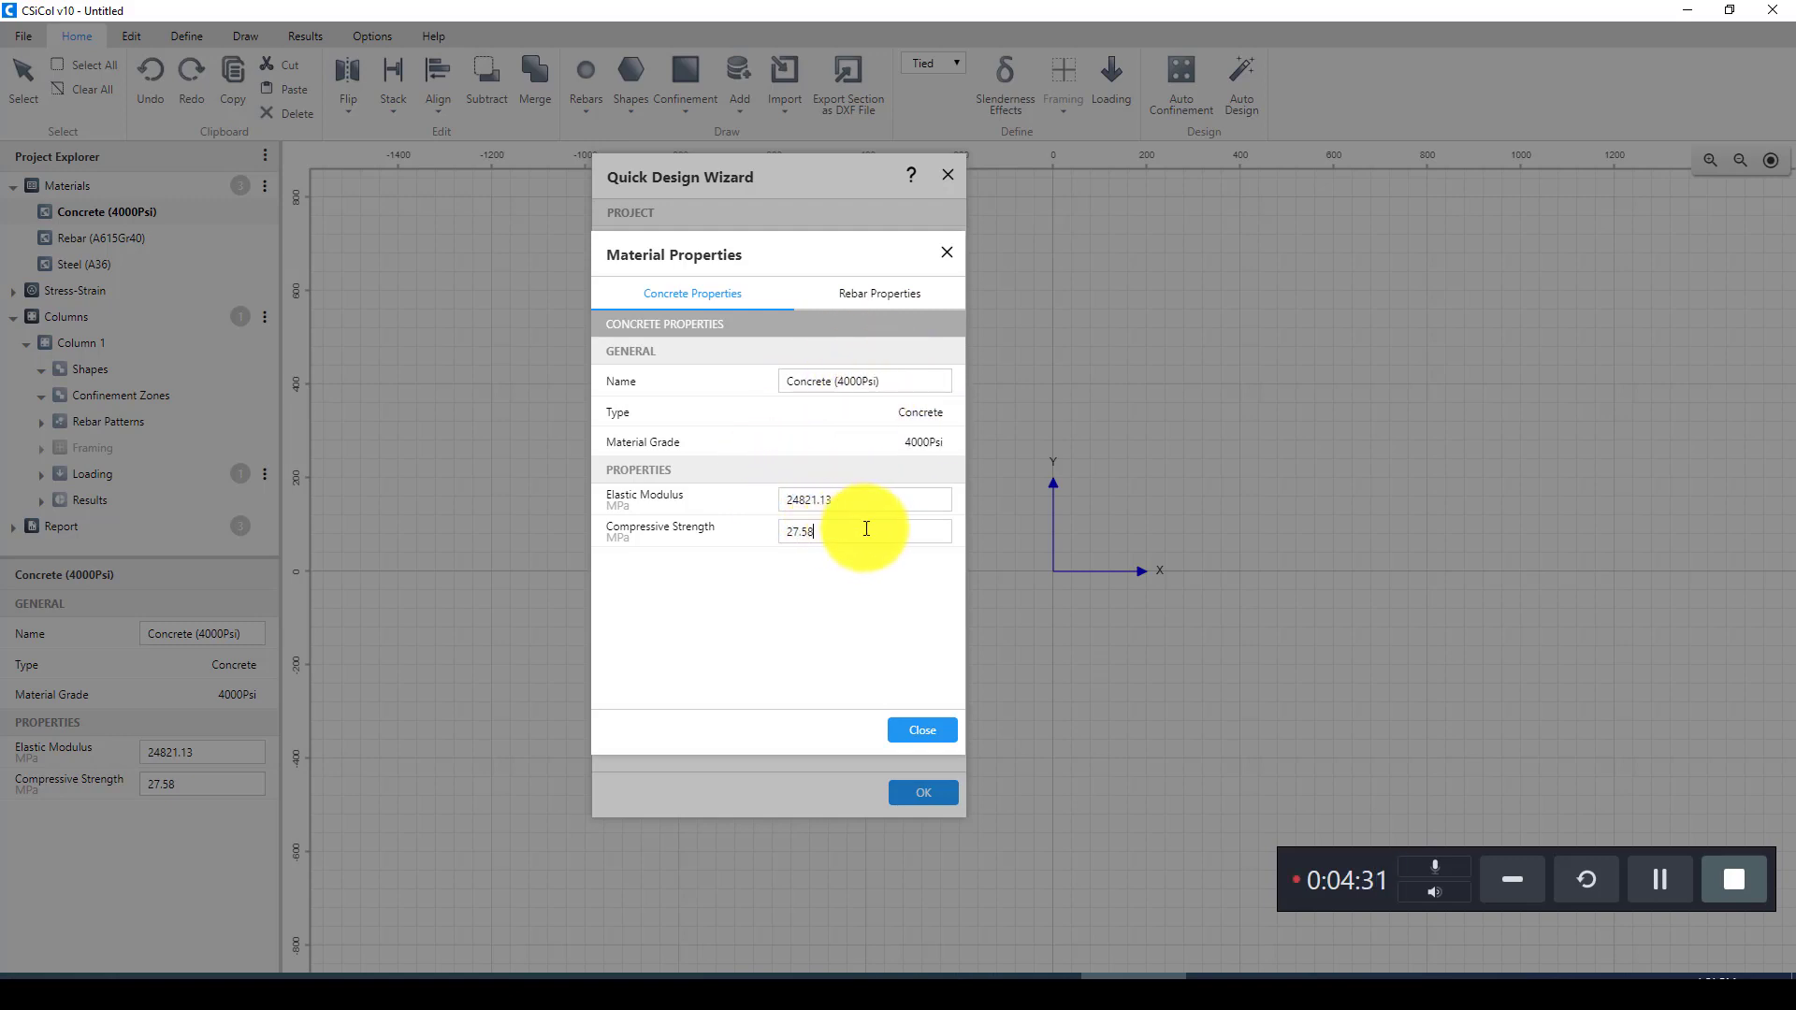
{"action": "left_click_drag", "start_coordinate": [862, 526], "coordinate": [780, 534]}
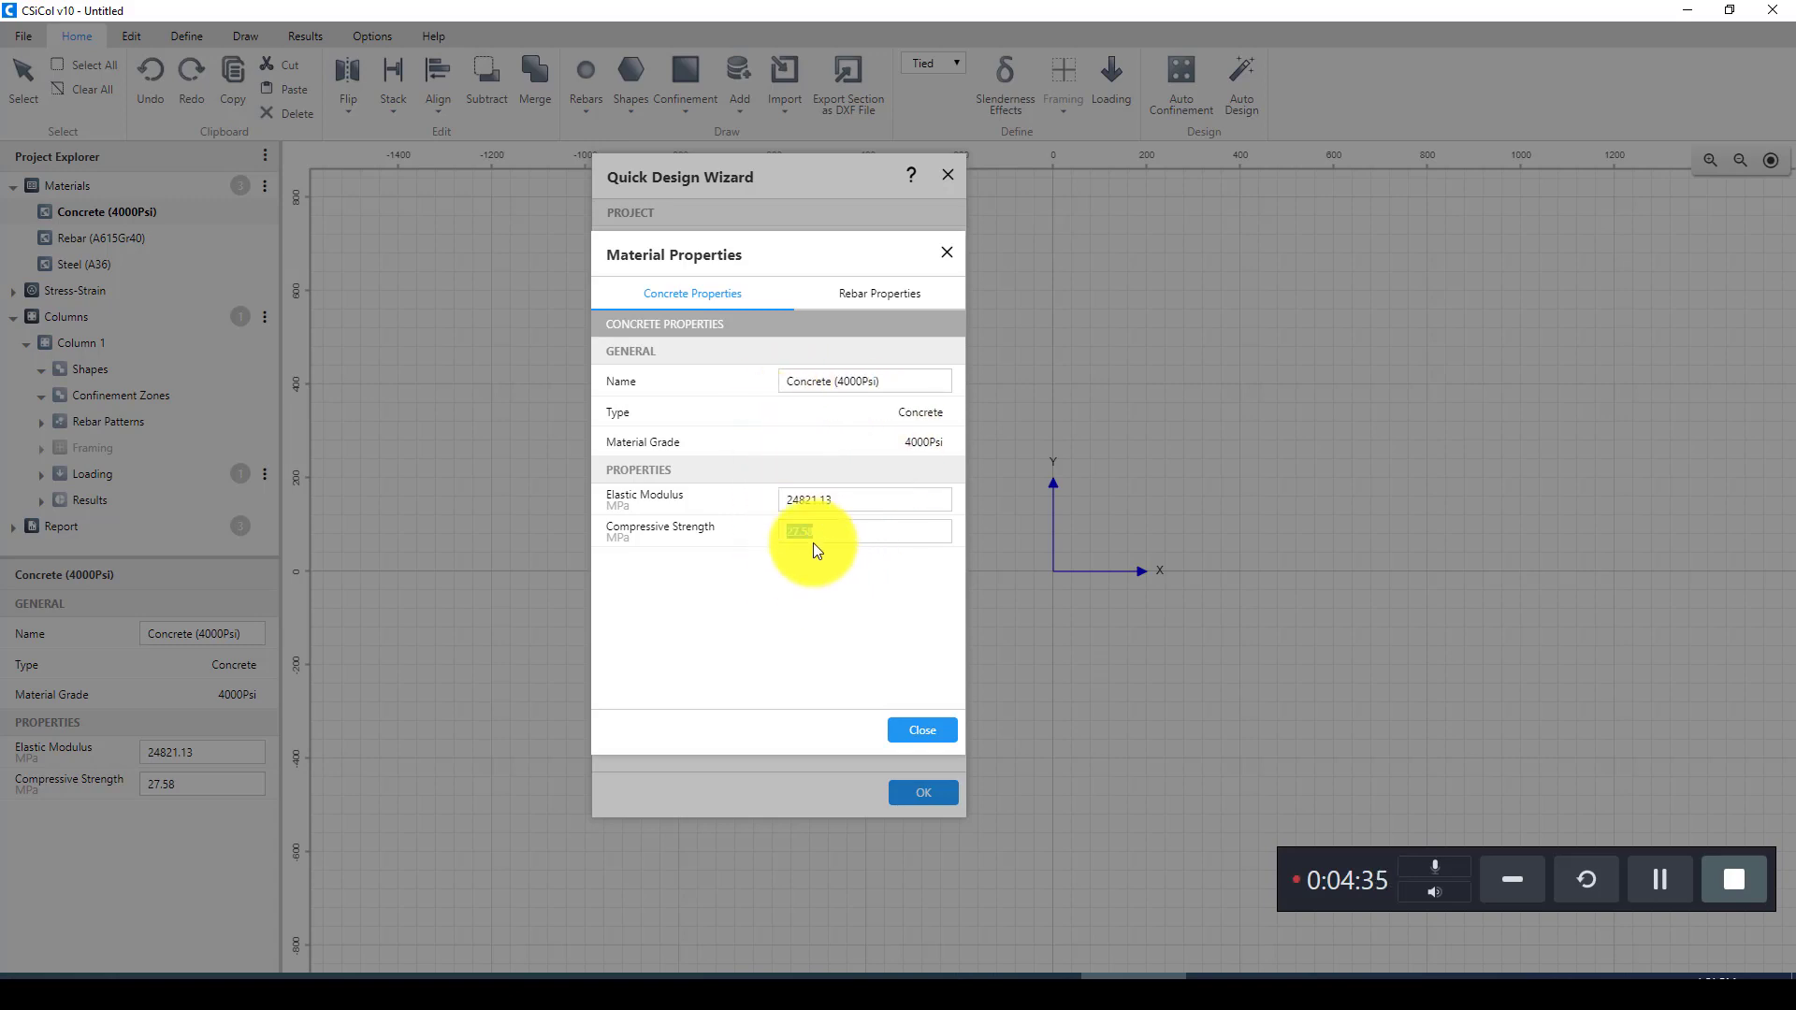
{"action": "left_click", "coordinate": [854, 312]}
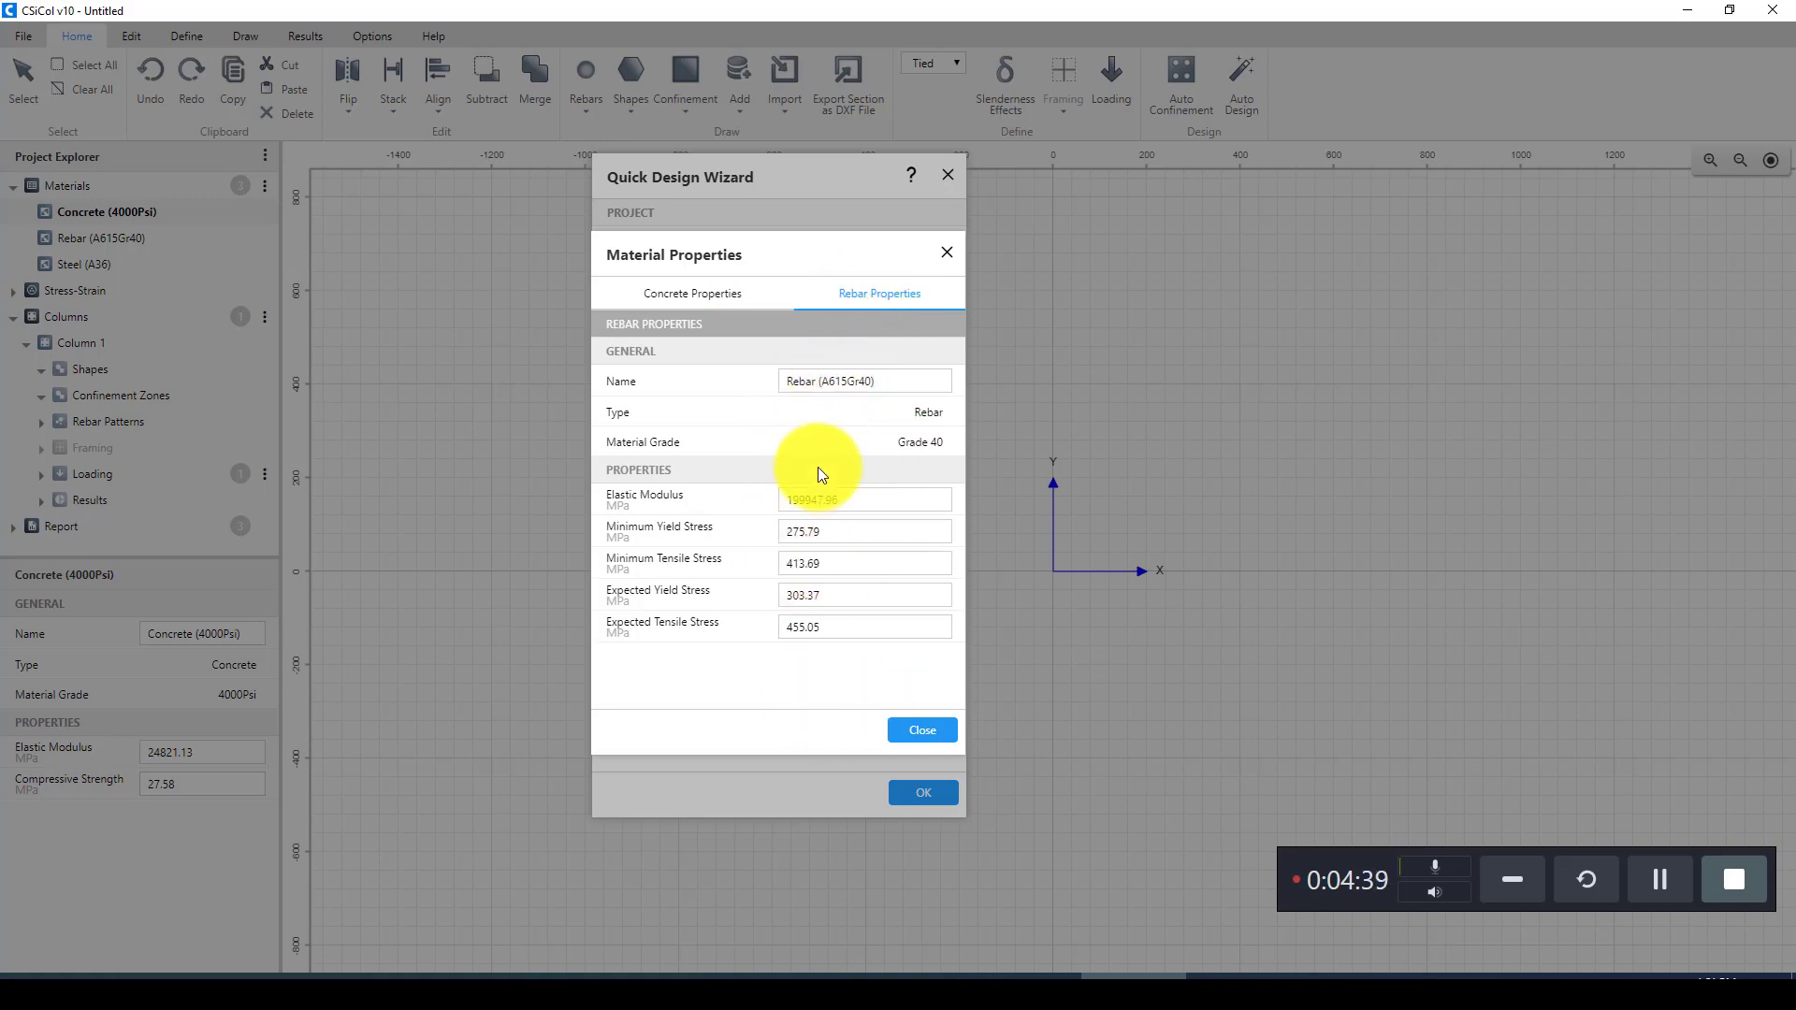
Step: Accept the materials, rename the column to C1 and keep Tied as the stirrup type
{"action": "left_click", "coordinate": [917, 733]}
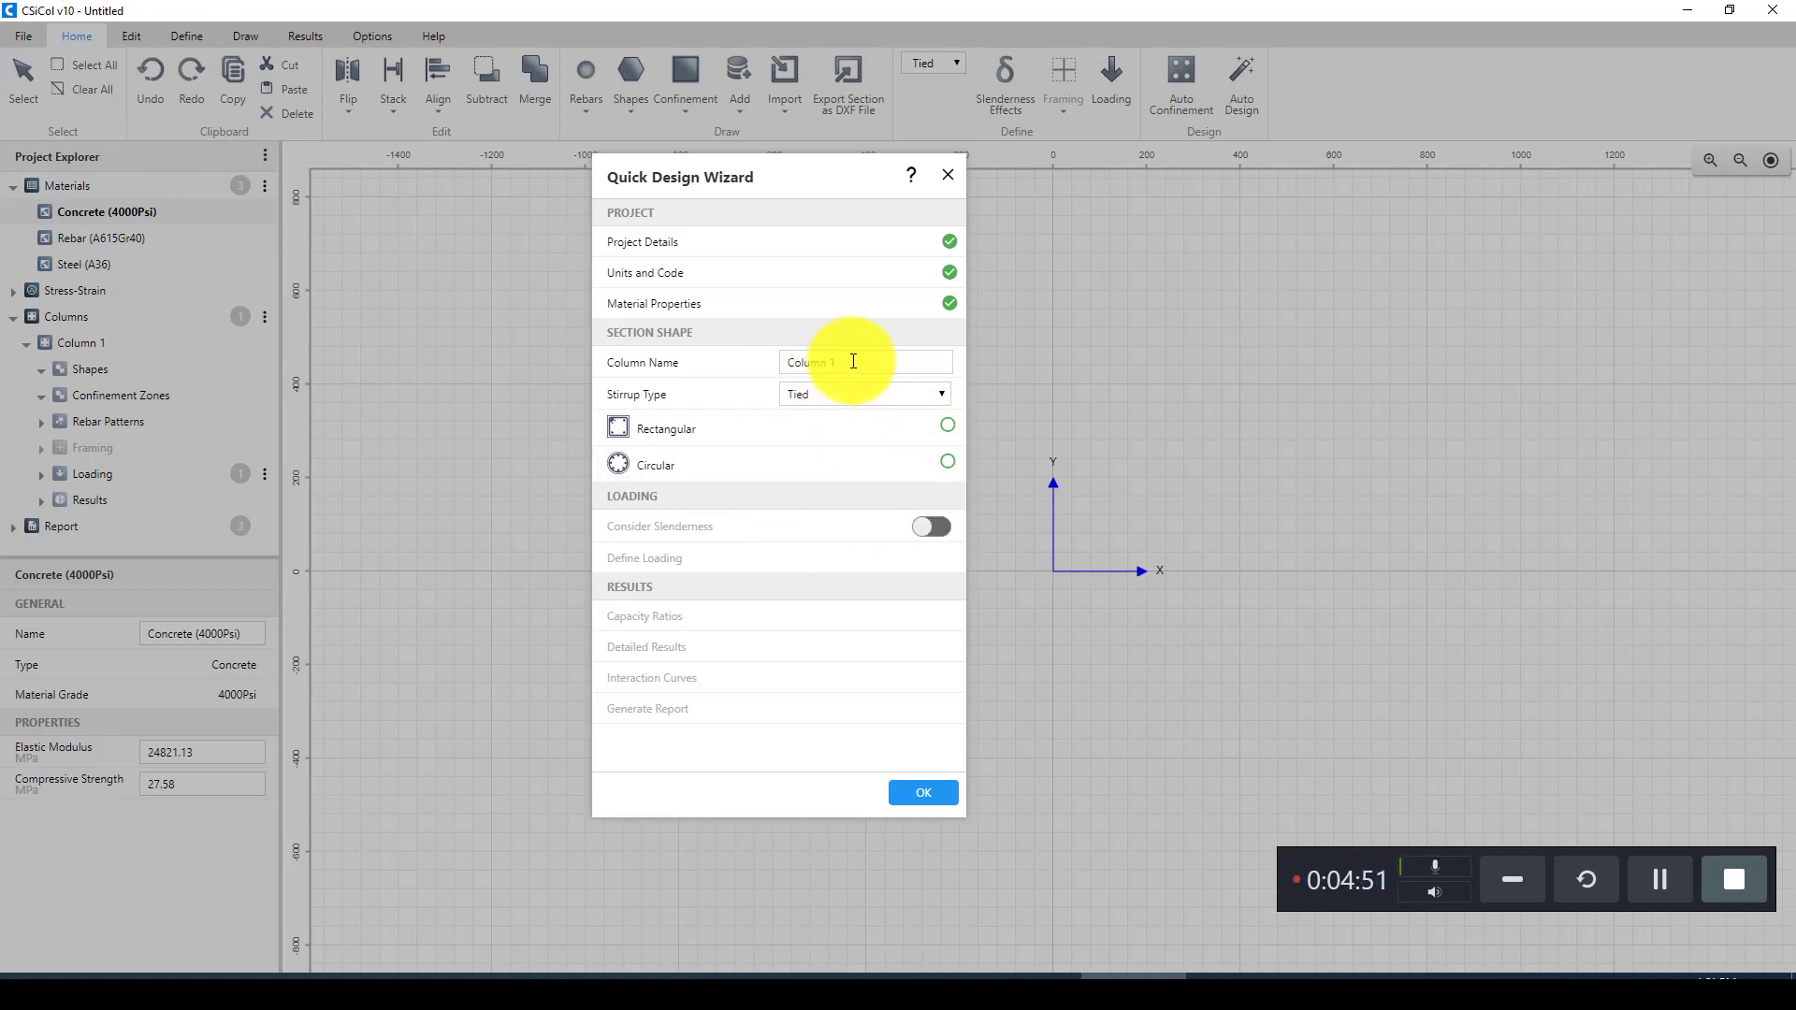
{"action": "left_click_drag", "start_coordinate": [853, 363], "coordinate": [770, 366]}
{"action": "type", "text": "C1"}
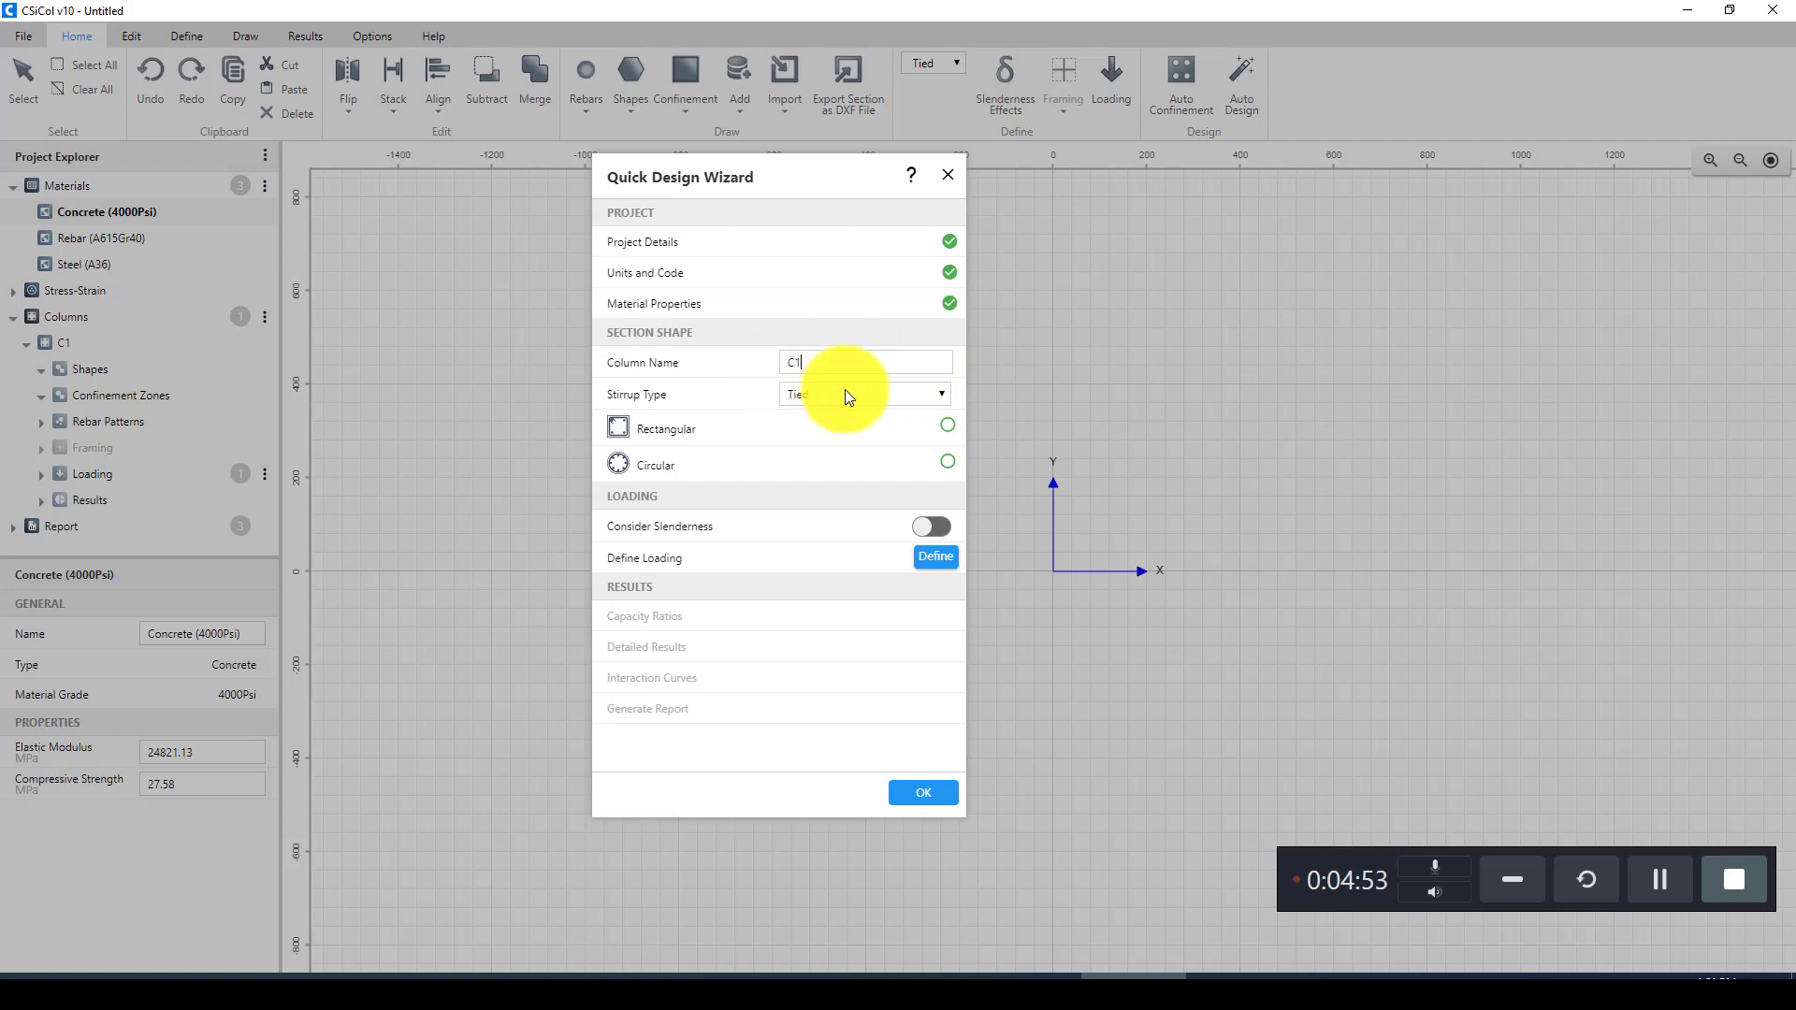
{"action": "left_click", "coordinate": [877, 395]}
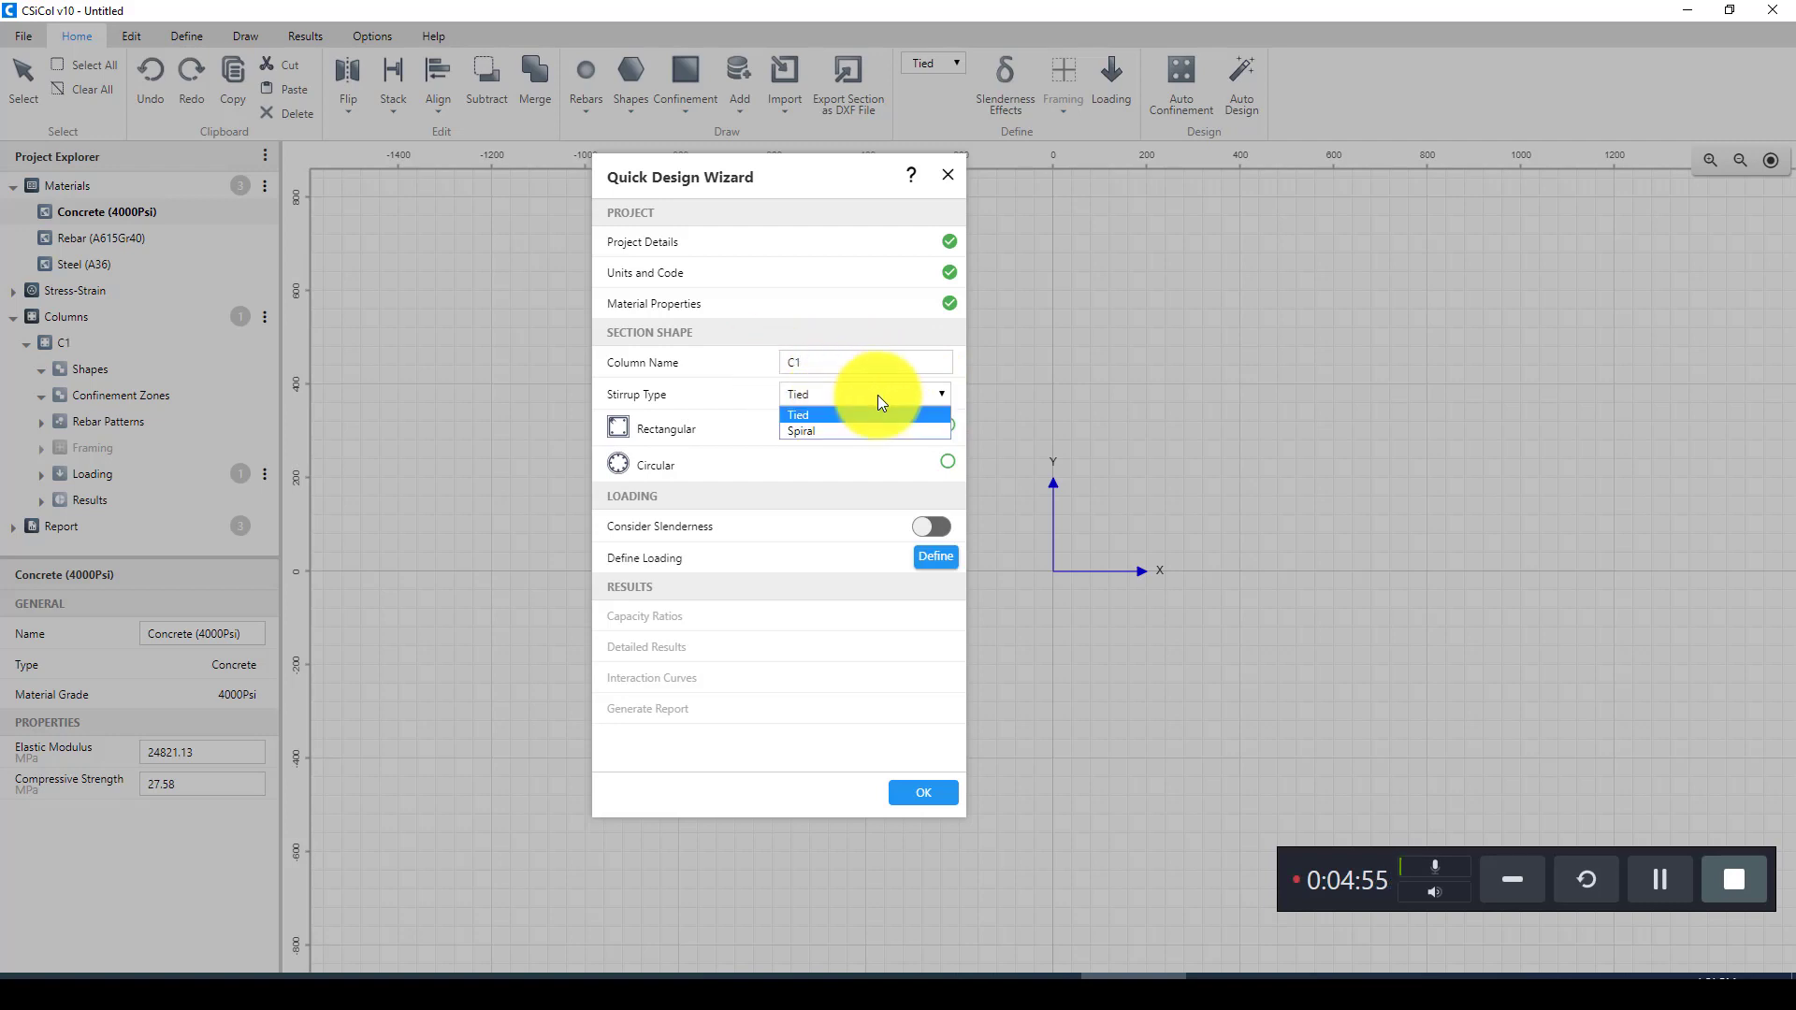
{"action": "left_click", "coordinate": [877, 395]}
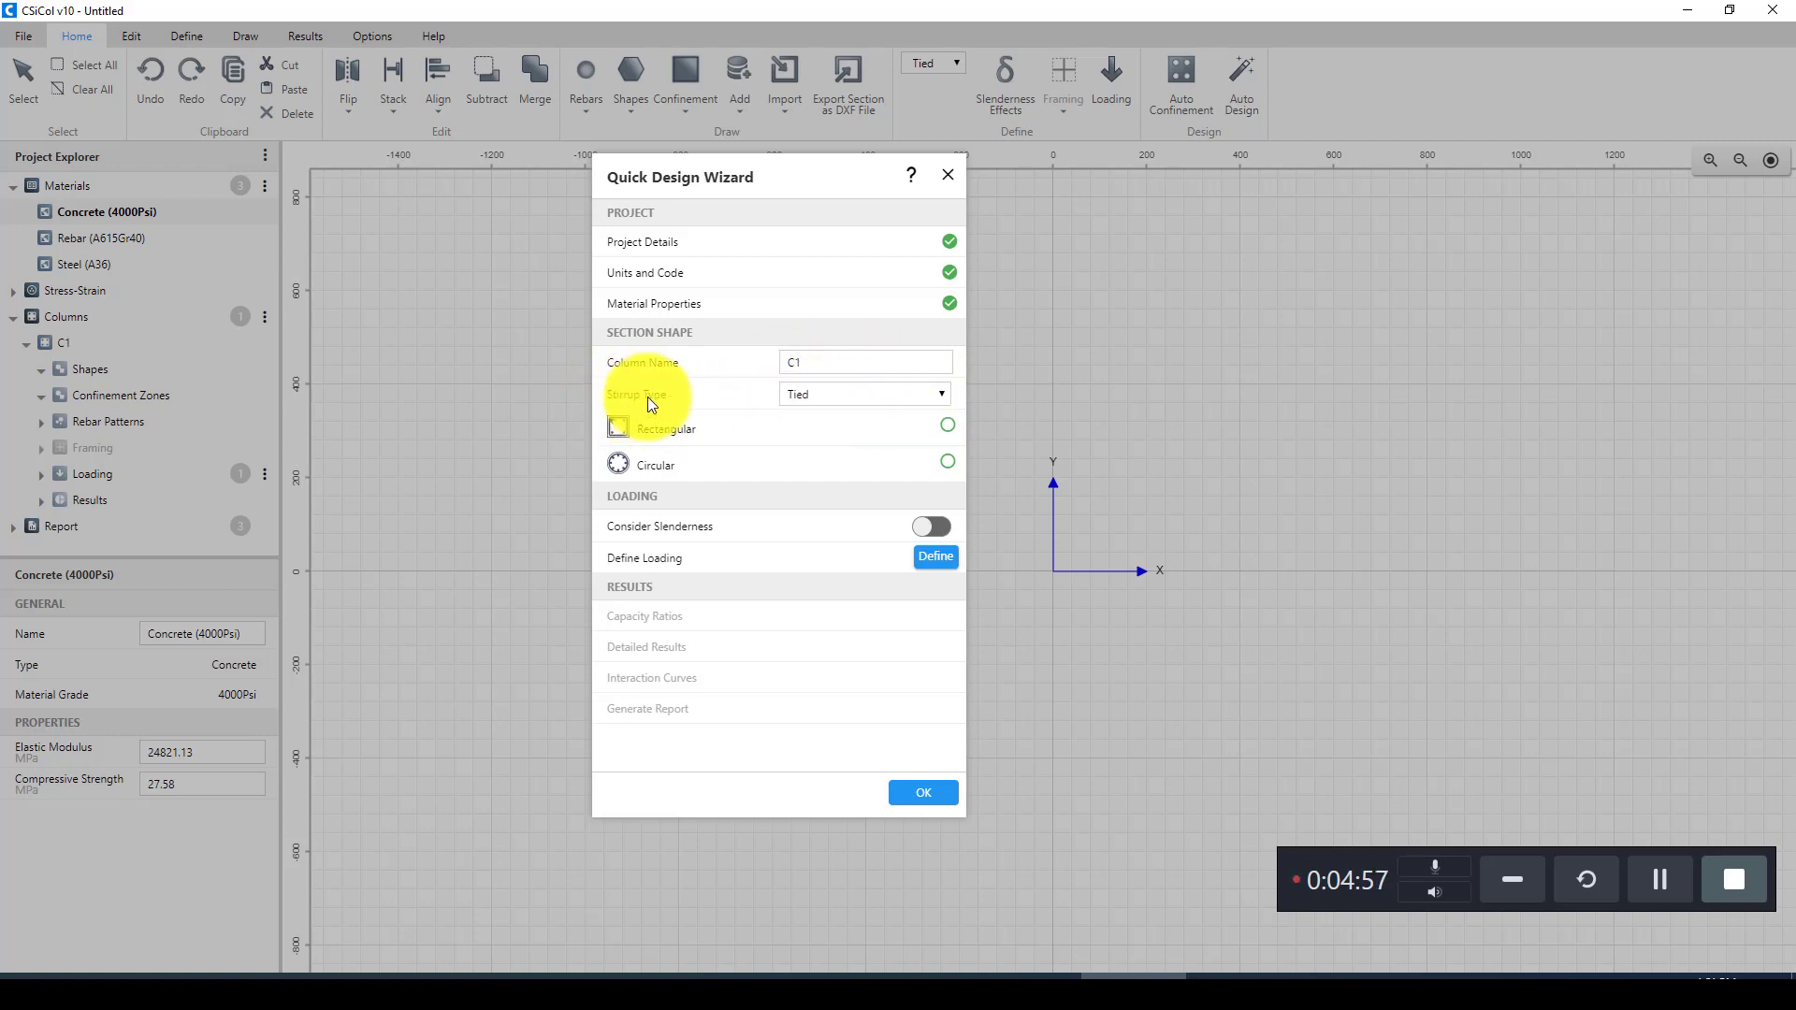
{"action": "left_click", "coordinate": [859, 397]}
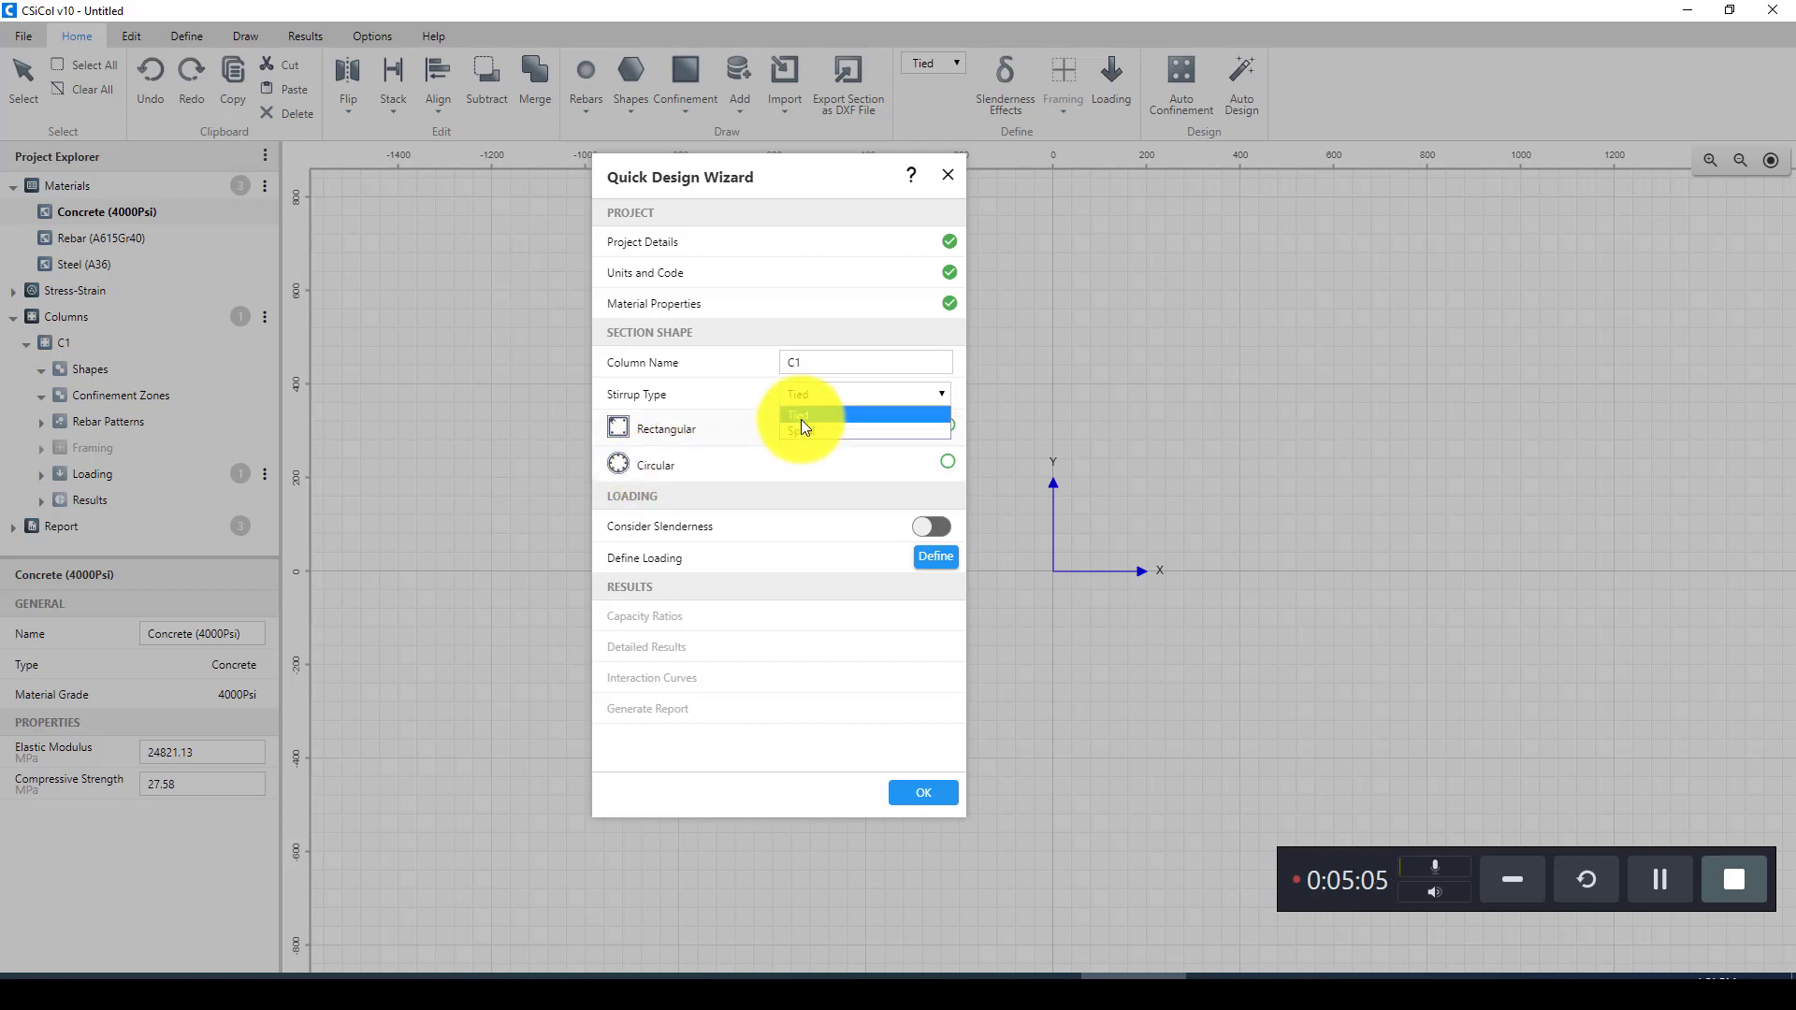
{"action": "left_click", "coordinate": [835, 414]}
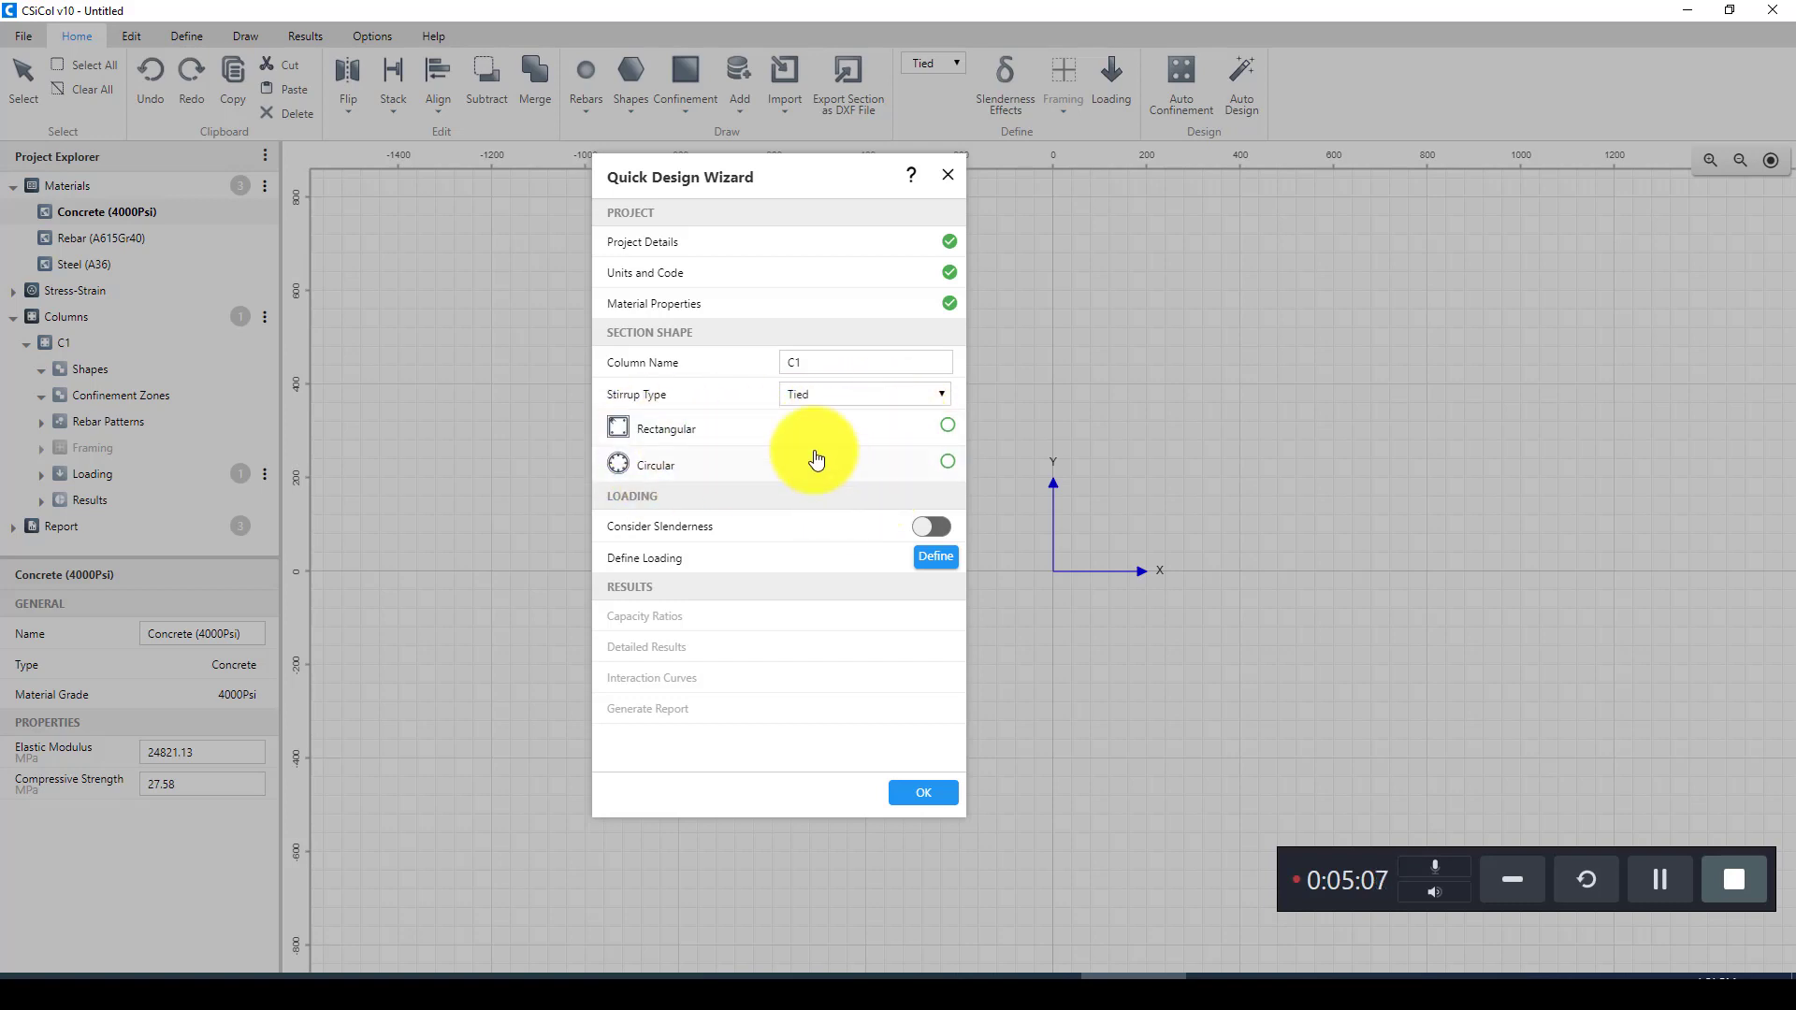
Step: Choose a rectangular section with width 400 mm, height 600 mm and clear cover 30 mm
{"action": "left_click", "coordinate": [946, 427]}
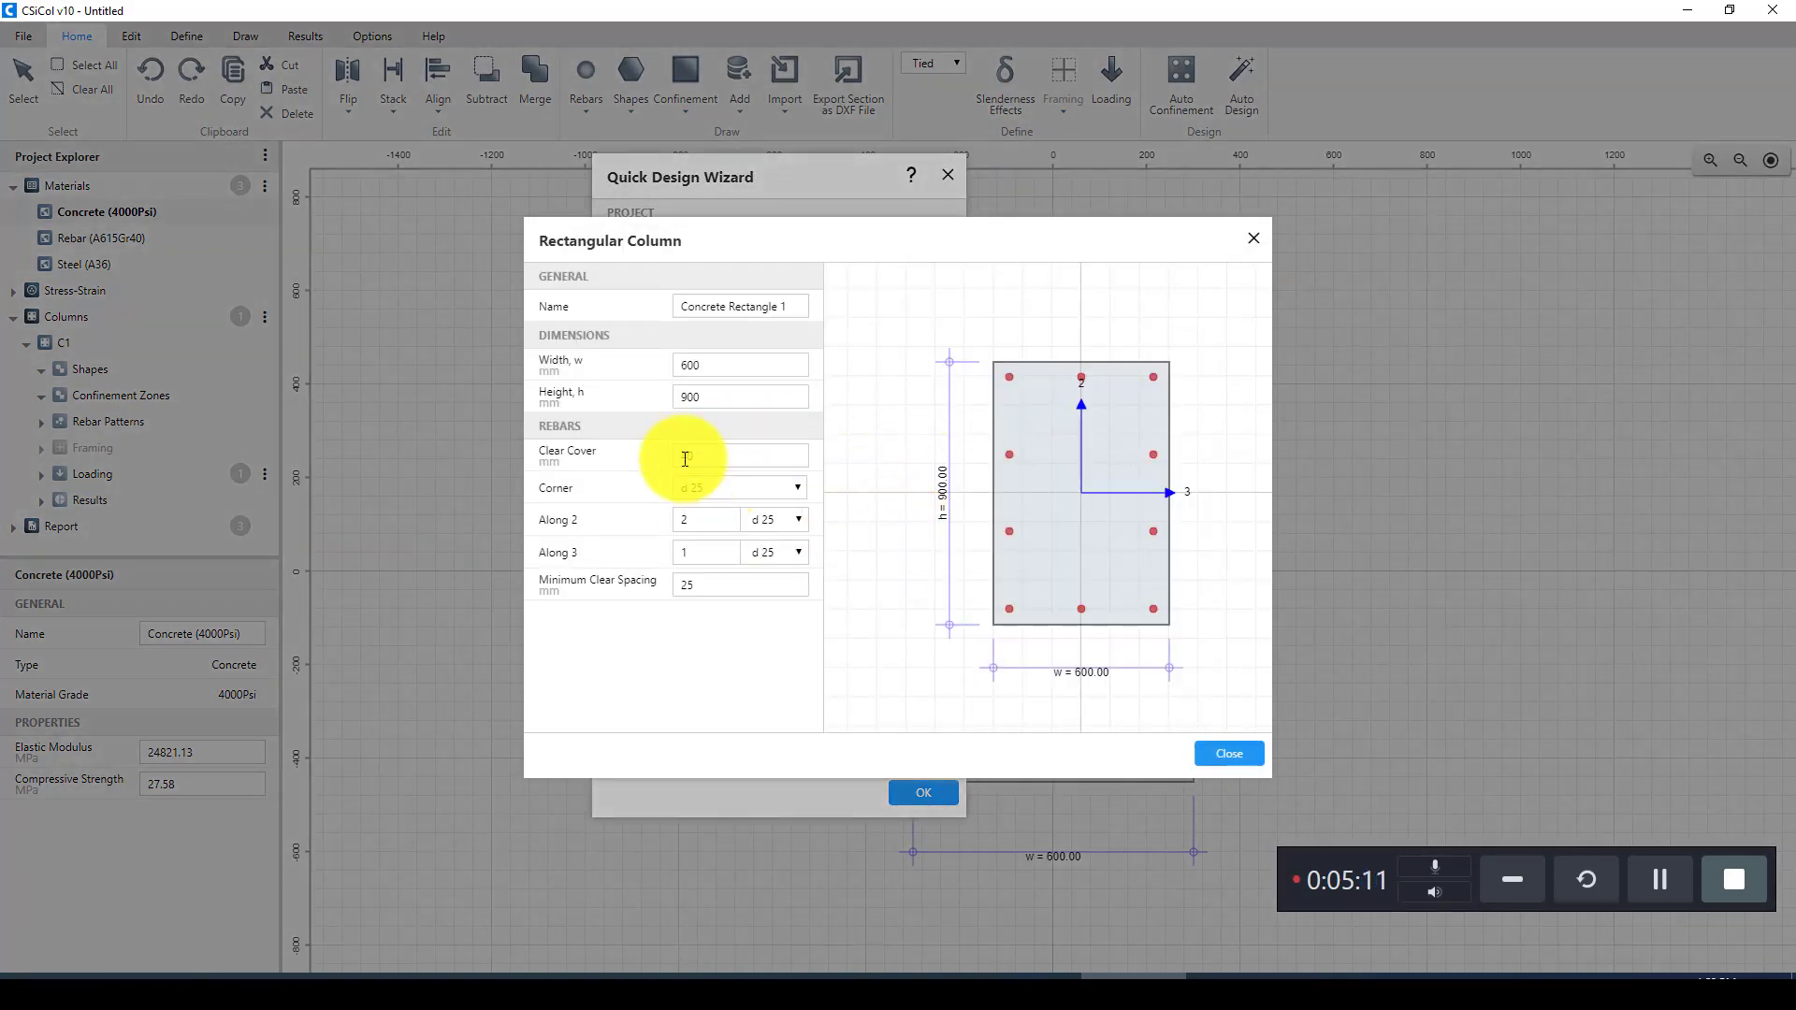
{"action": "left_click_drag", "start_coordinate": [929, 242], "coordinate": [1266, 232]}
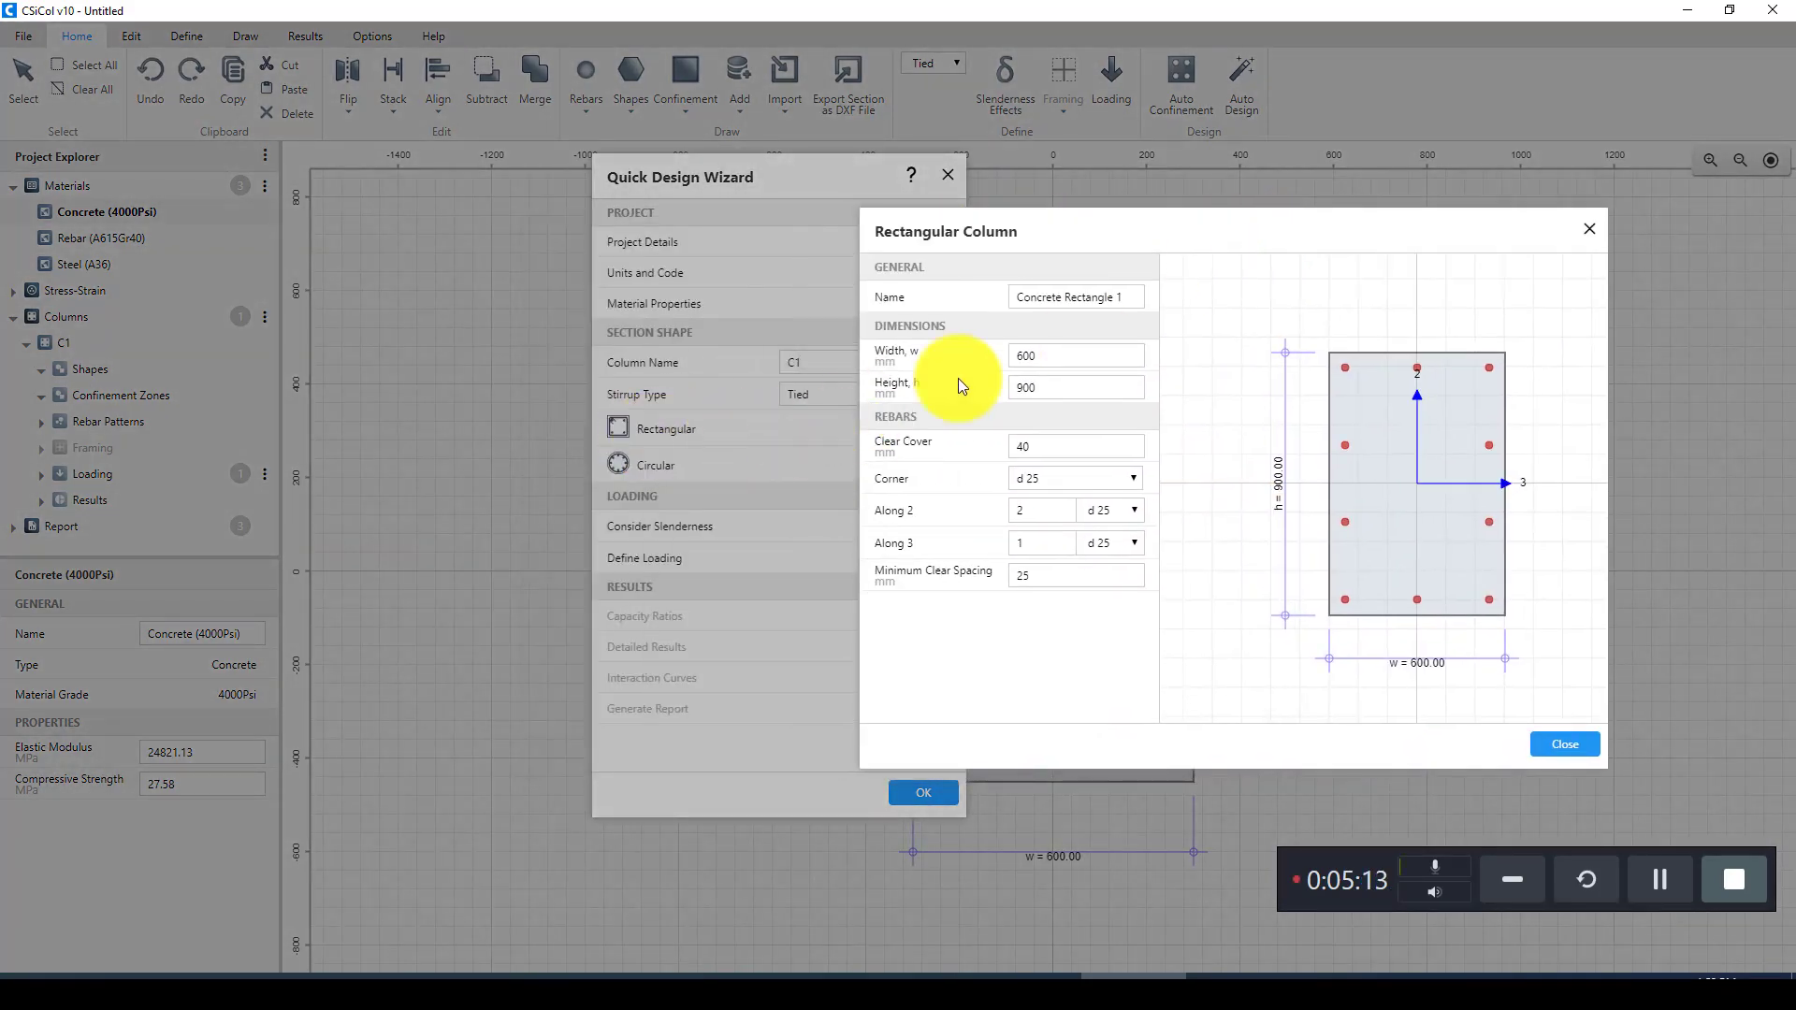
{"action": "double_click", "coordinate": [1063, 353]}
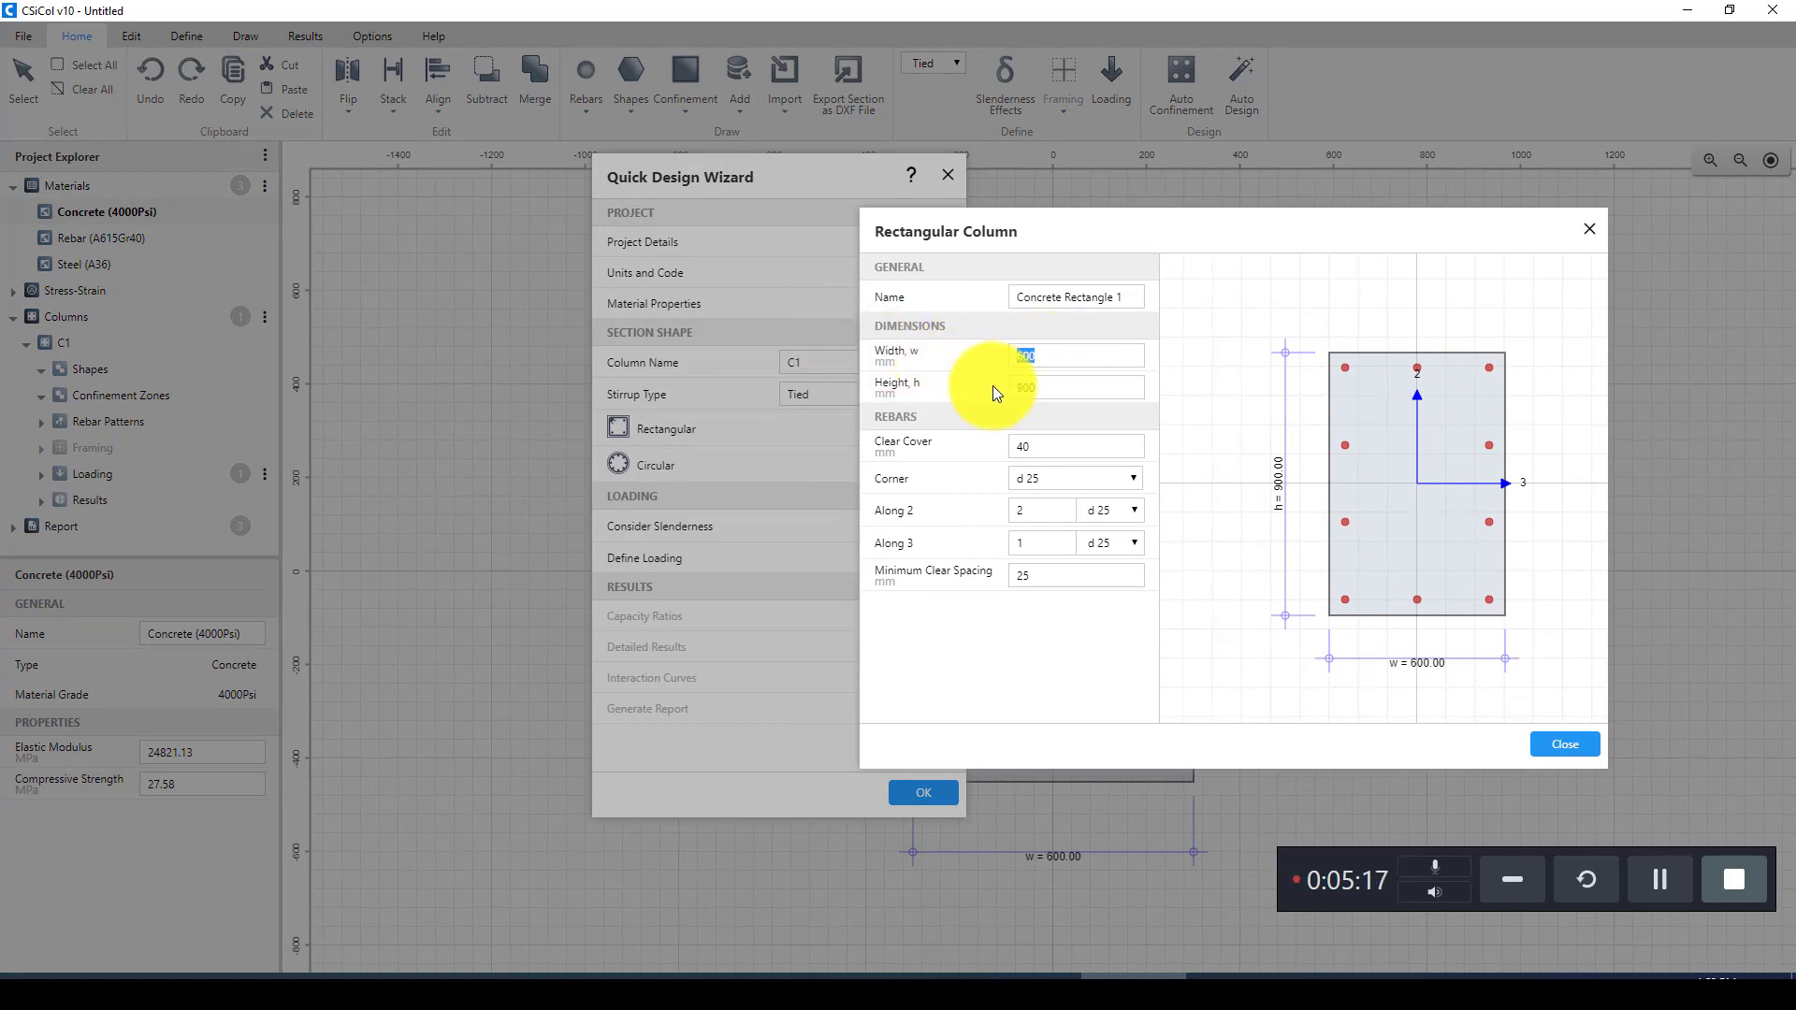
{"action": "type", "text": "400"}
{"action": "left_click", "coordinate": [1050, 388]}
{"action": "double_click", "coordinate": [1021, 388]}
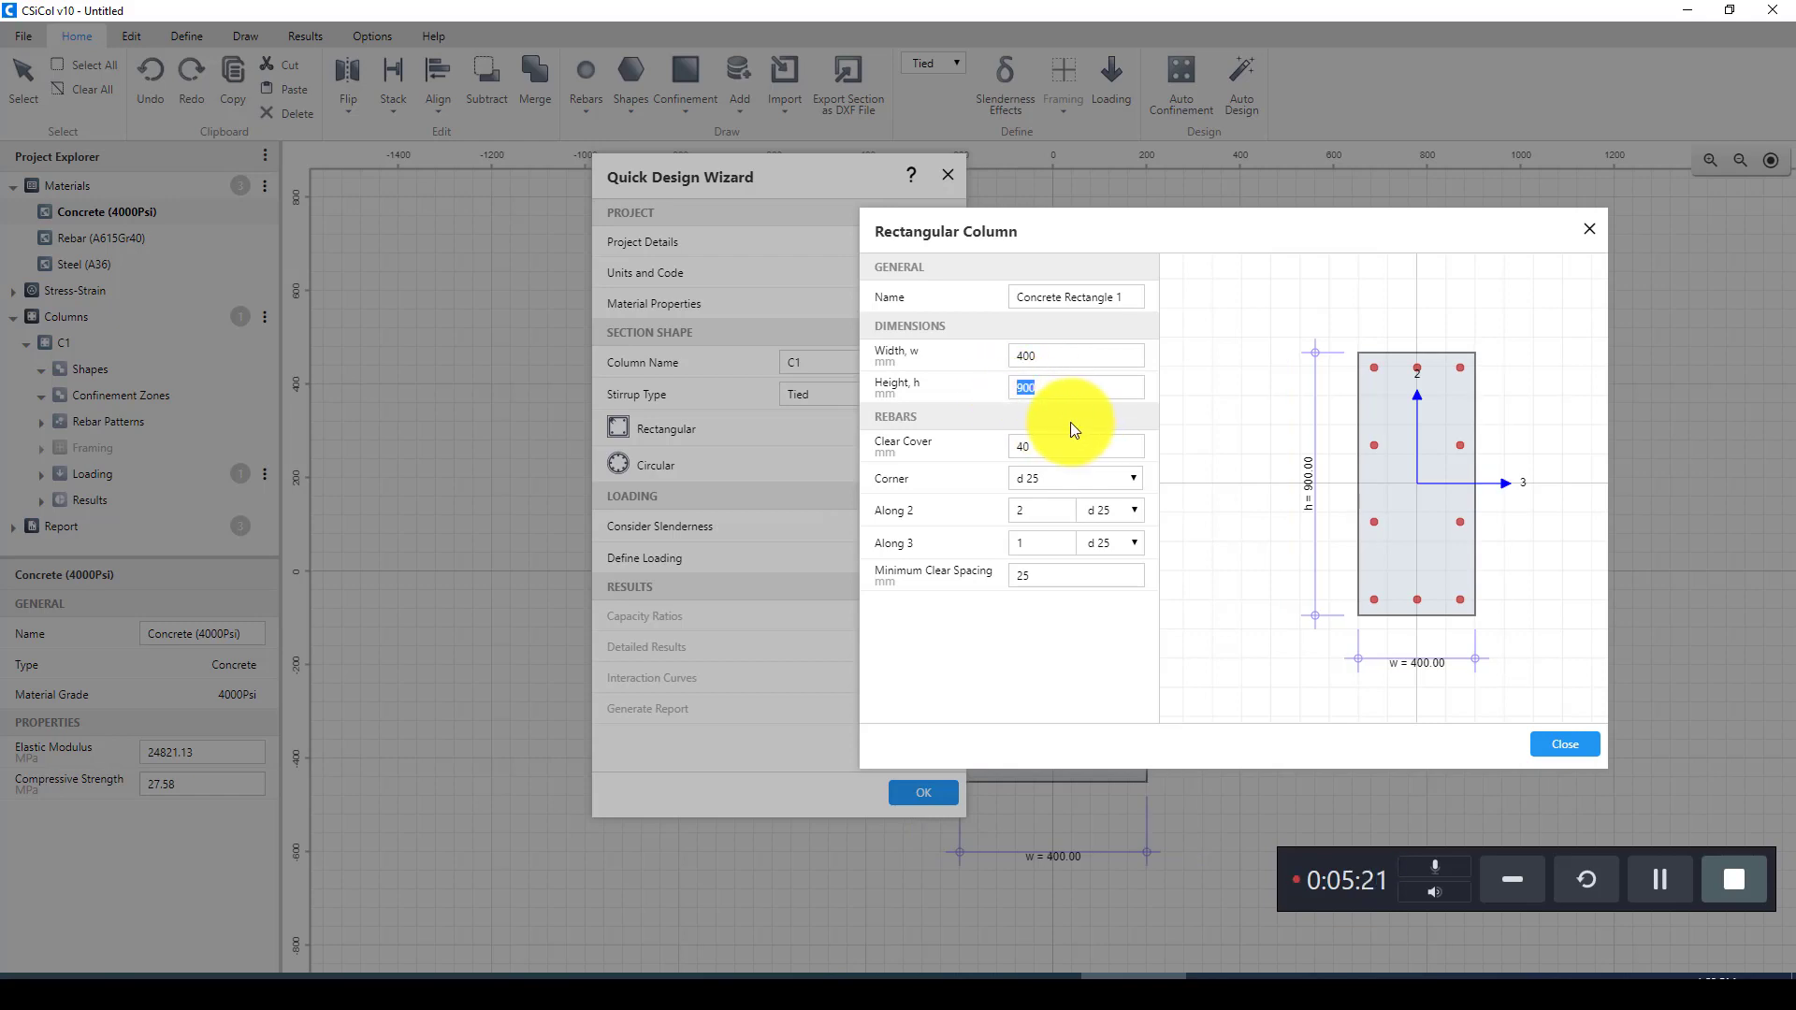
{"action": "type", "text": "600"}
{"action": "key", "text": "Return"}
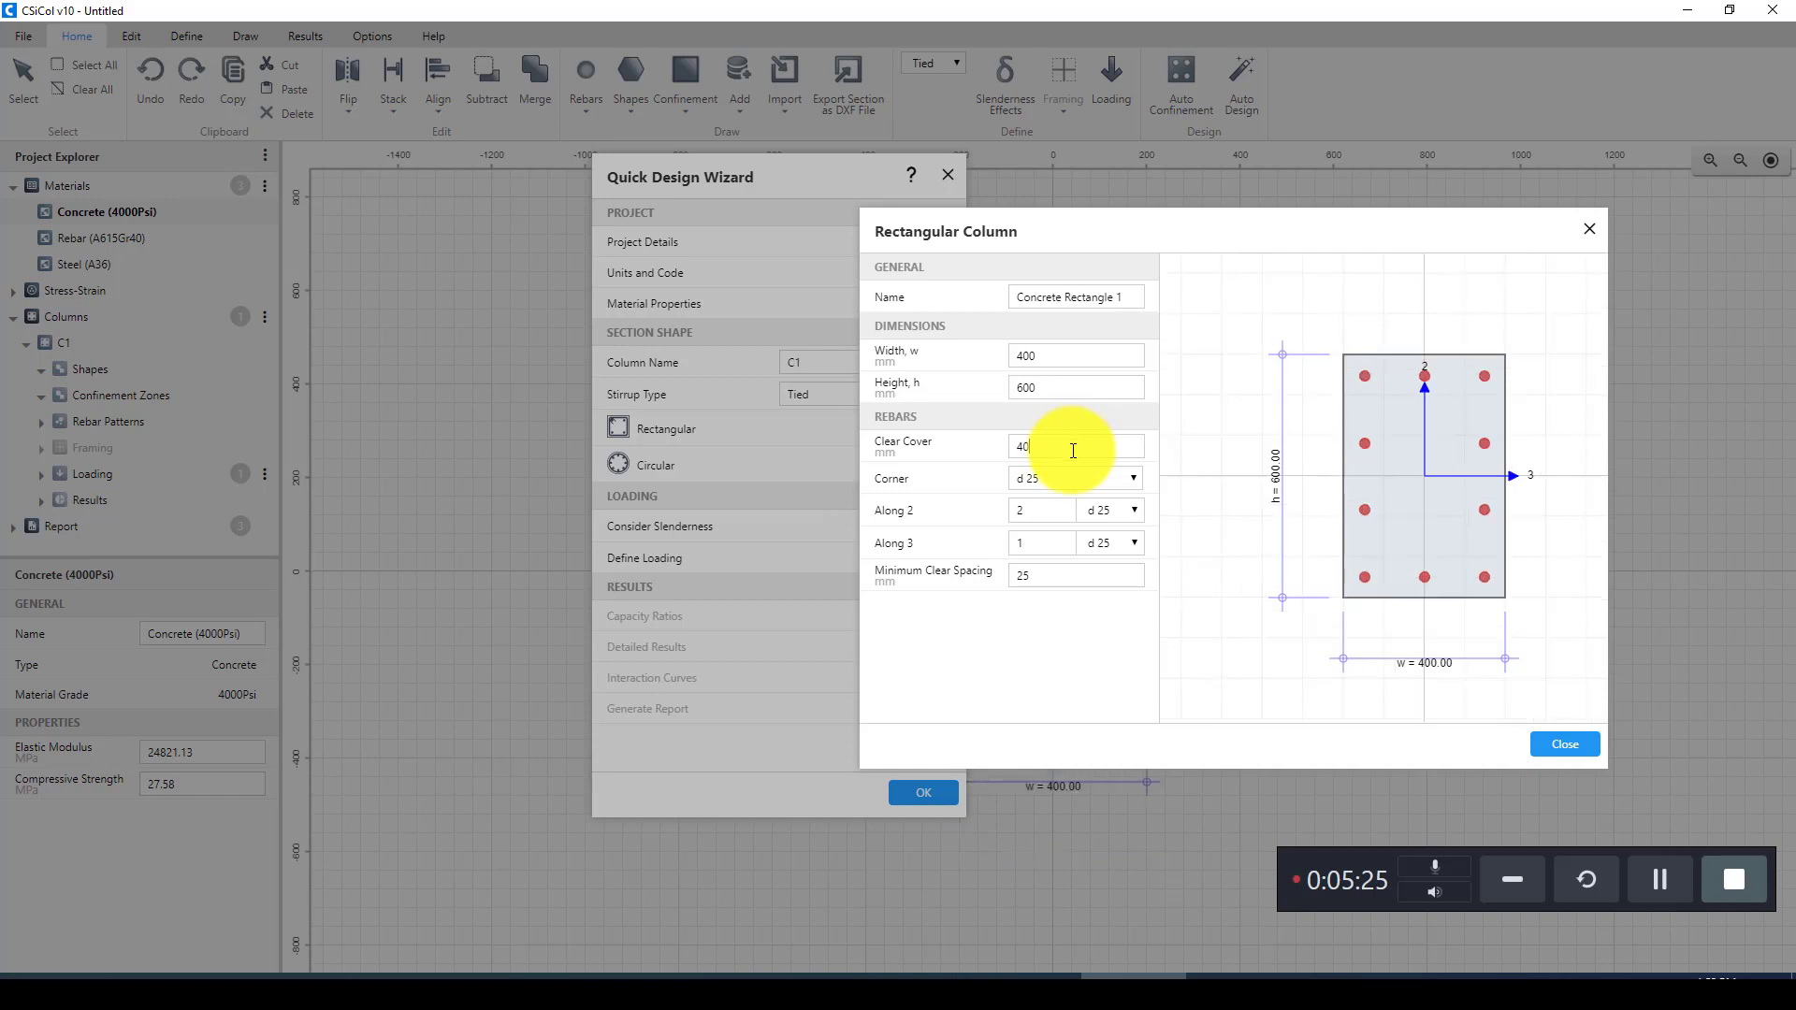
{"action": "double_click", "coordinate": [1056, 451]}
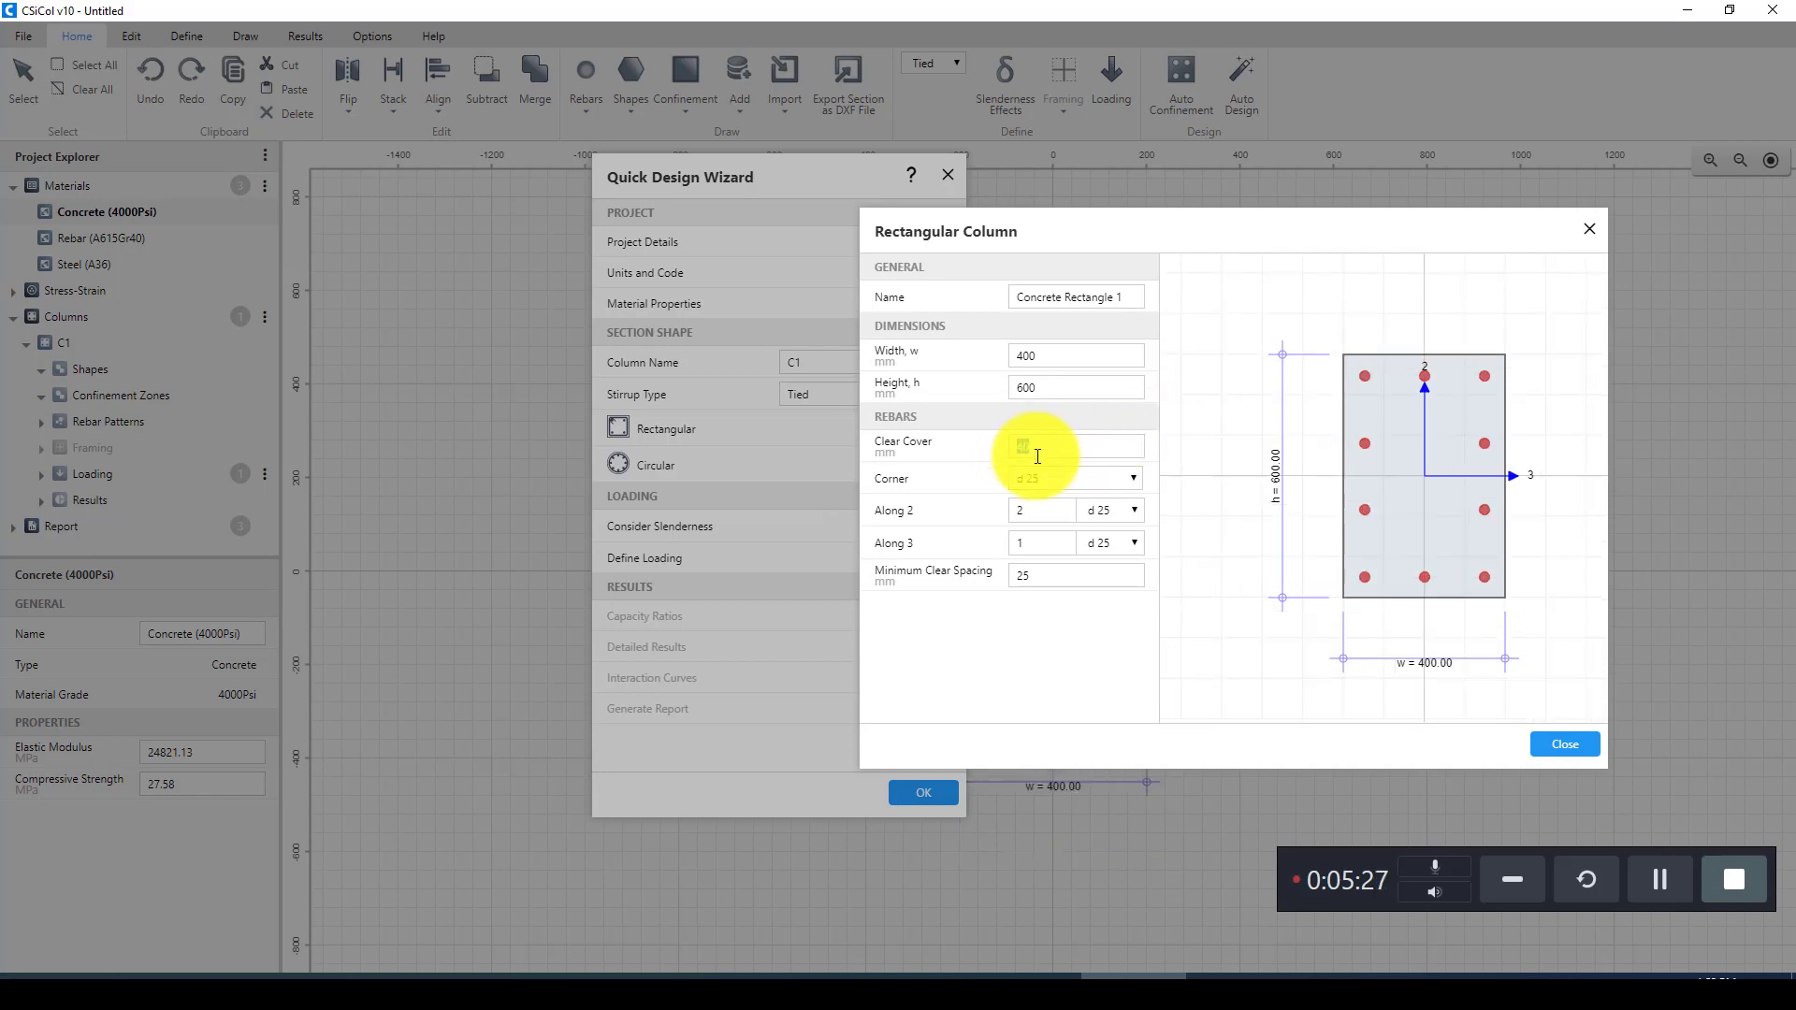
{"action": "type", "text": "30"}
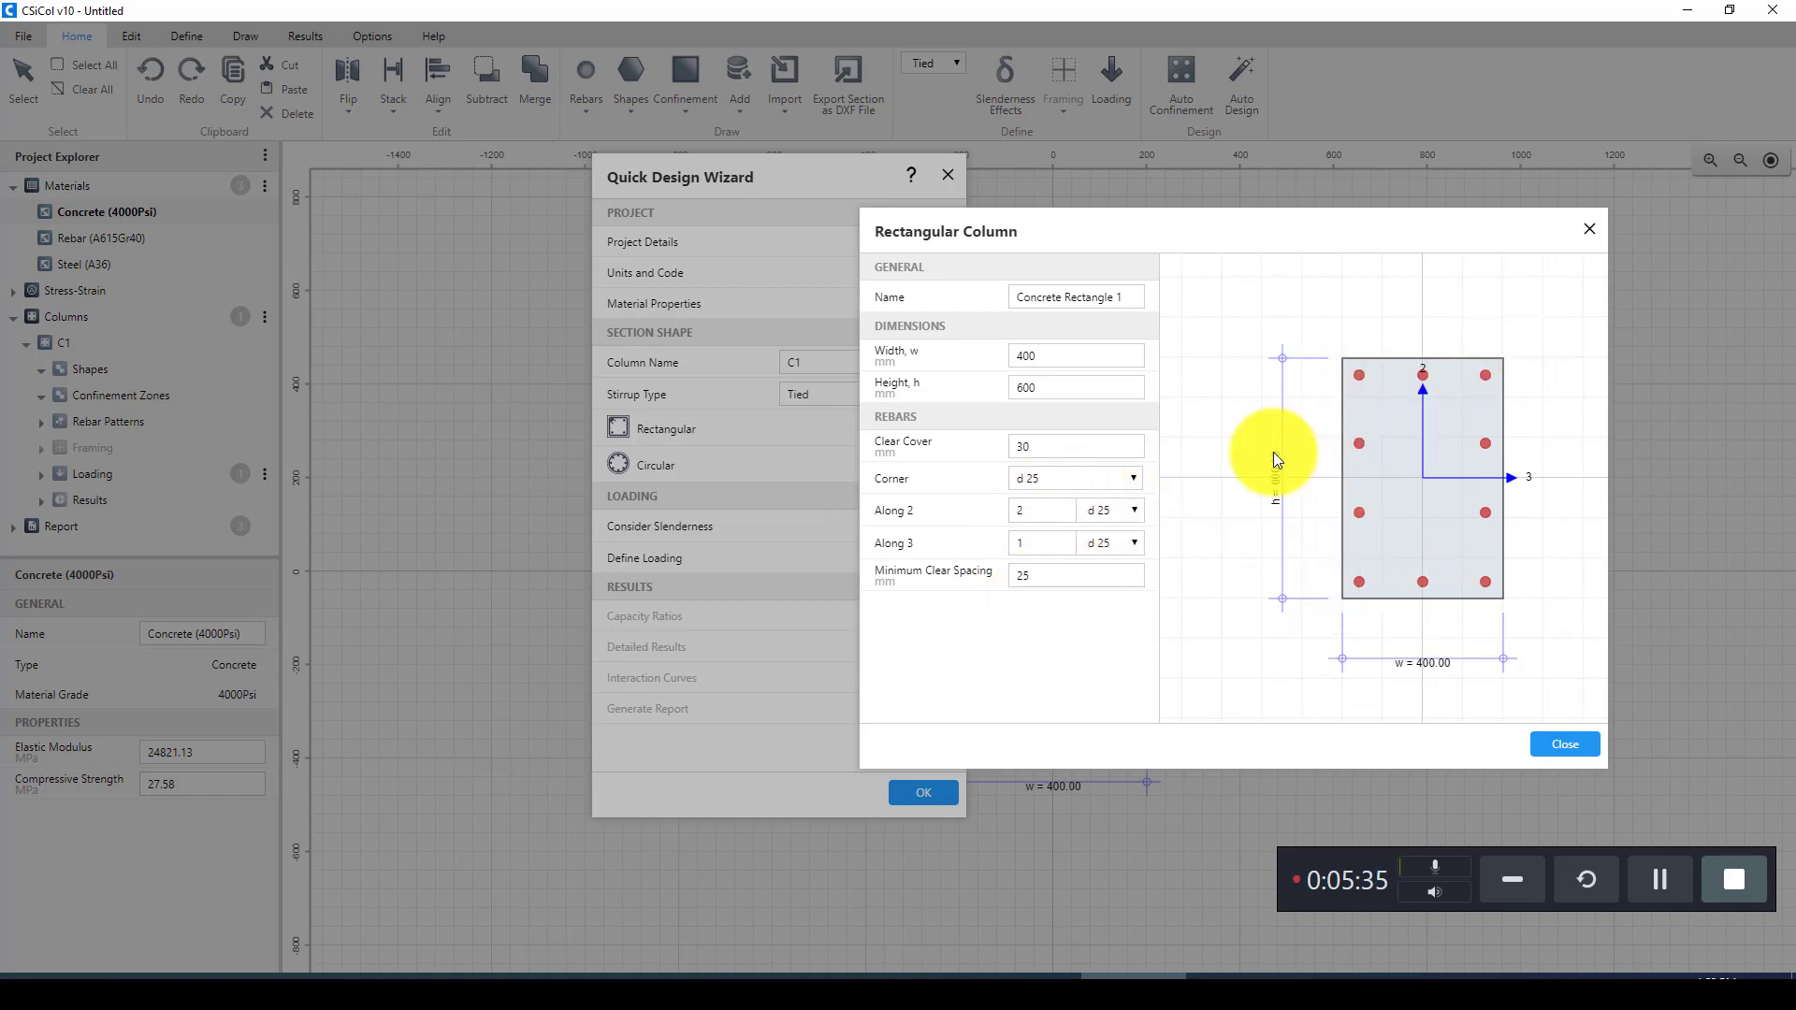
Step: Set the corner, side 2 and side 3 bars to d 20, then check spacing and cover values
{"action": "left_click", "coordinate": [1134, 479]}
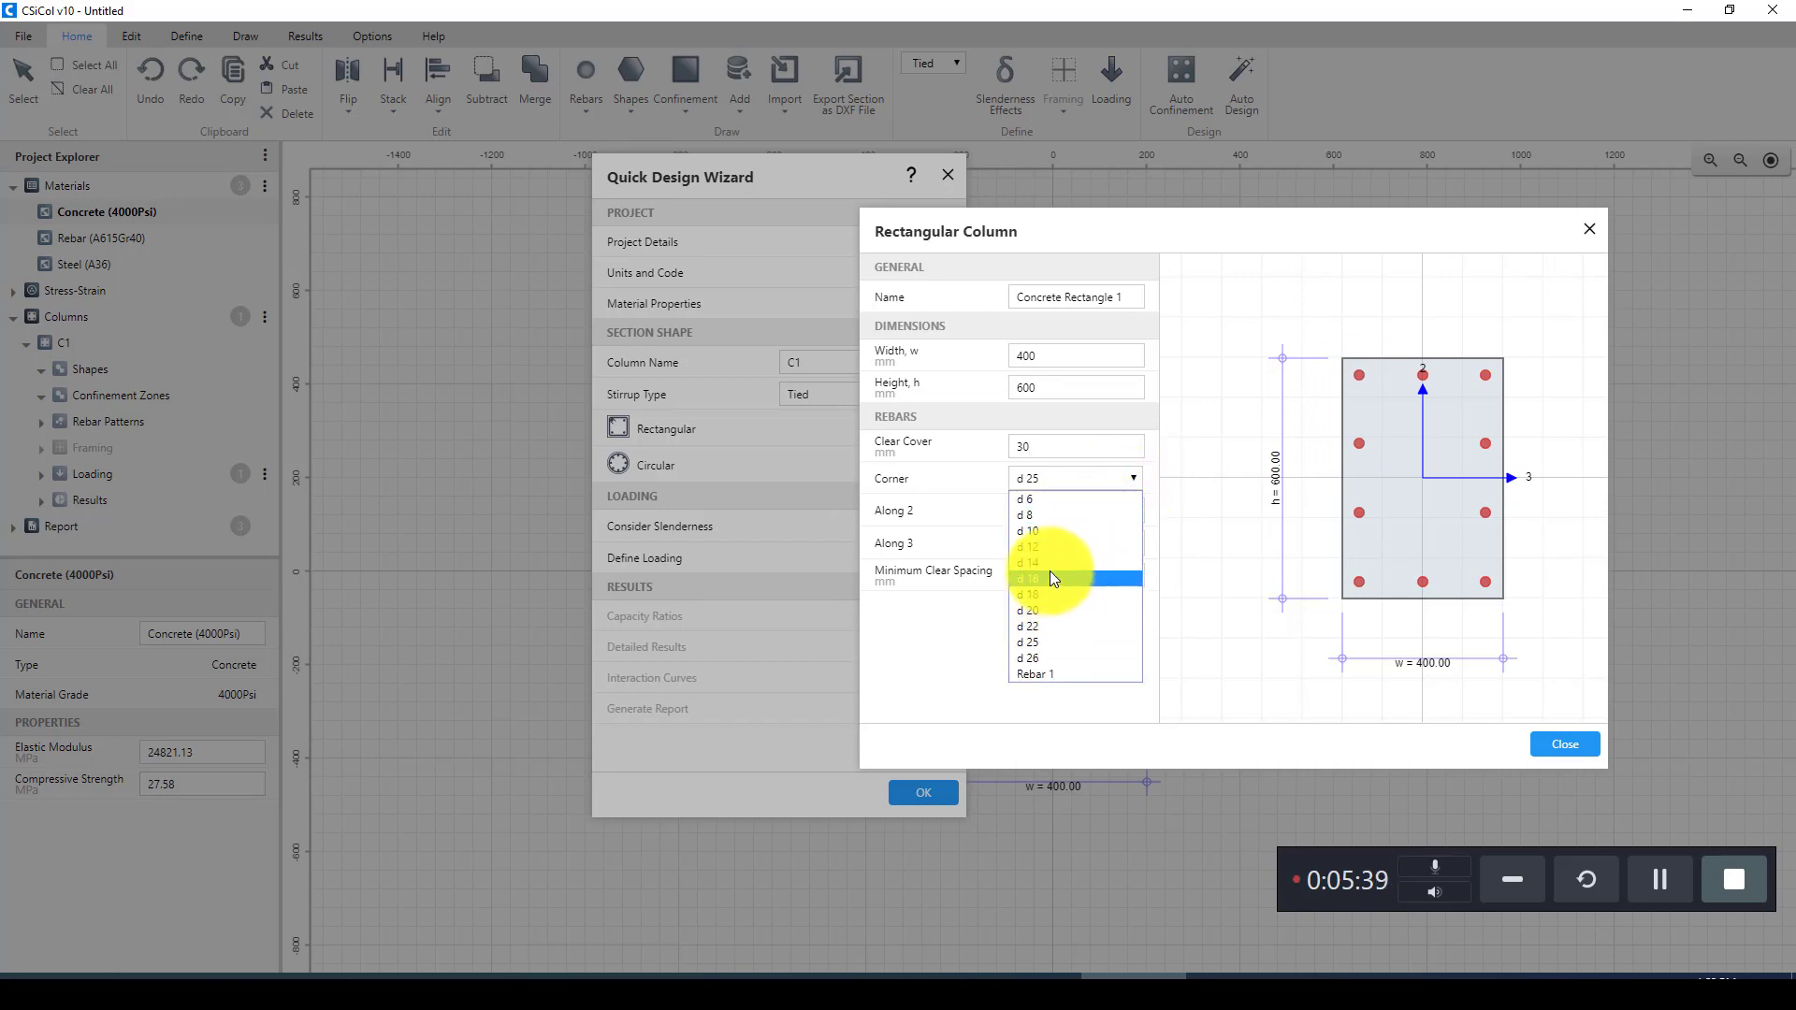
{"action": "left_click", "coordinate": [1046, 609]}
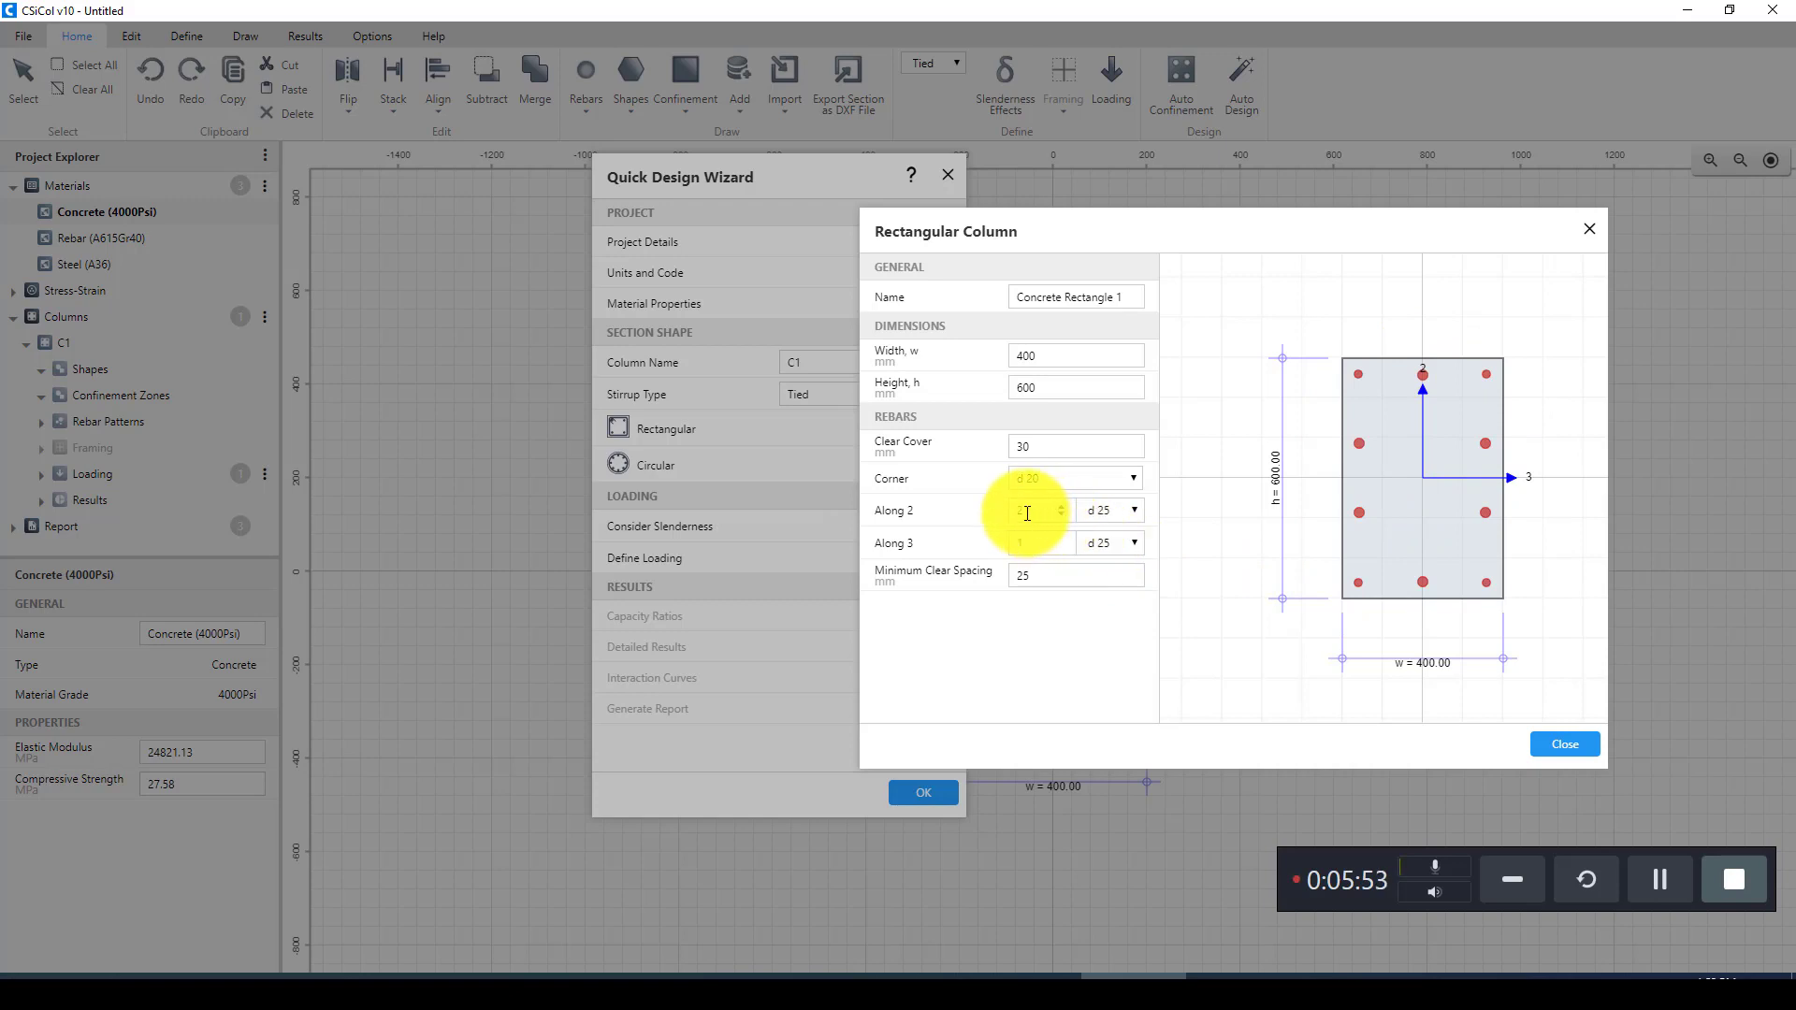
{"action": "left_click", "coordinate": [1132, 510]}
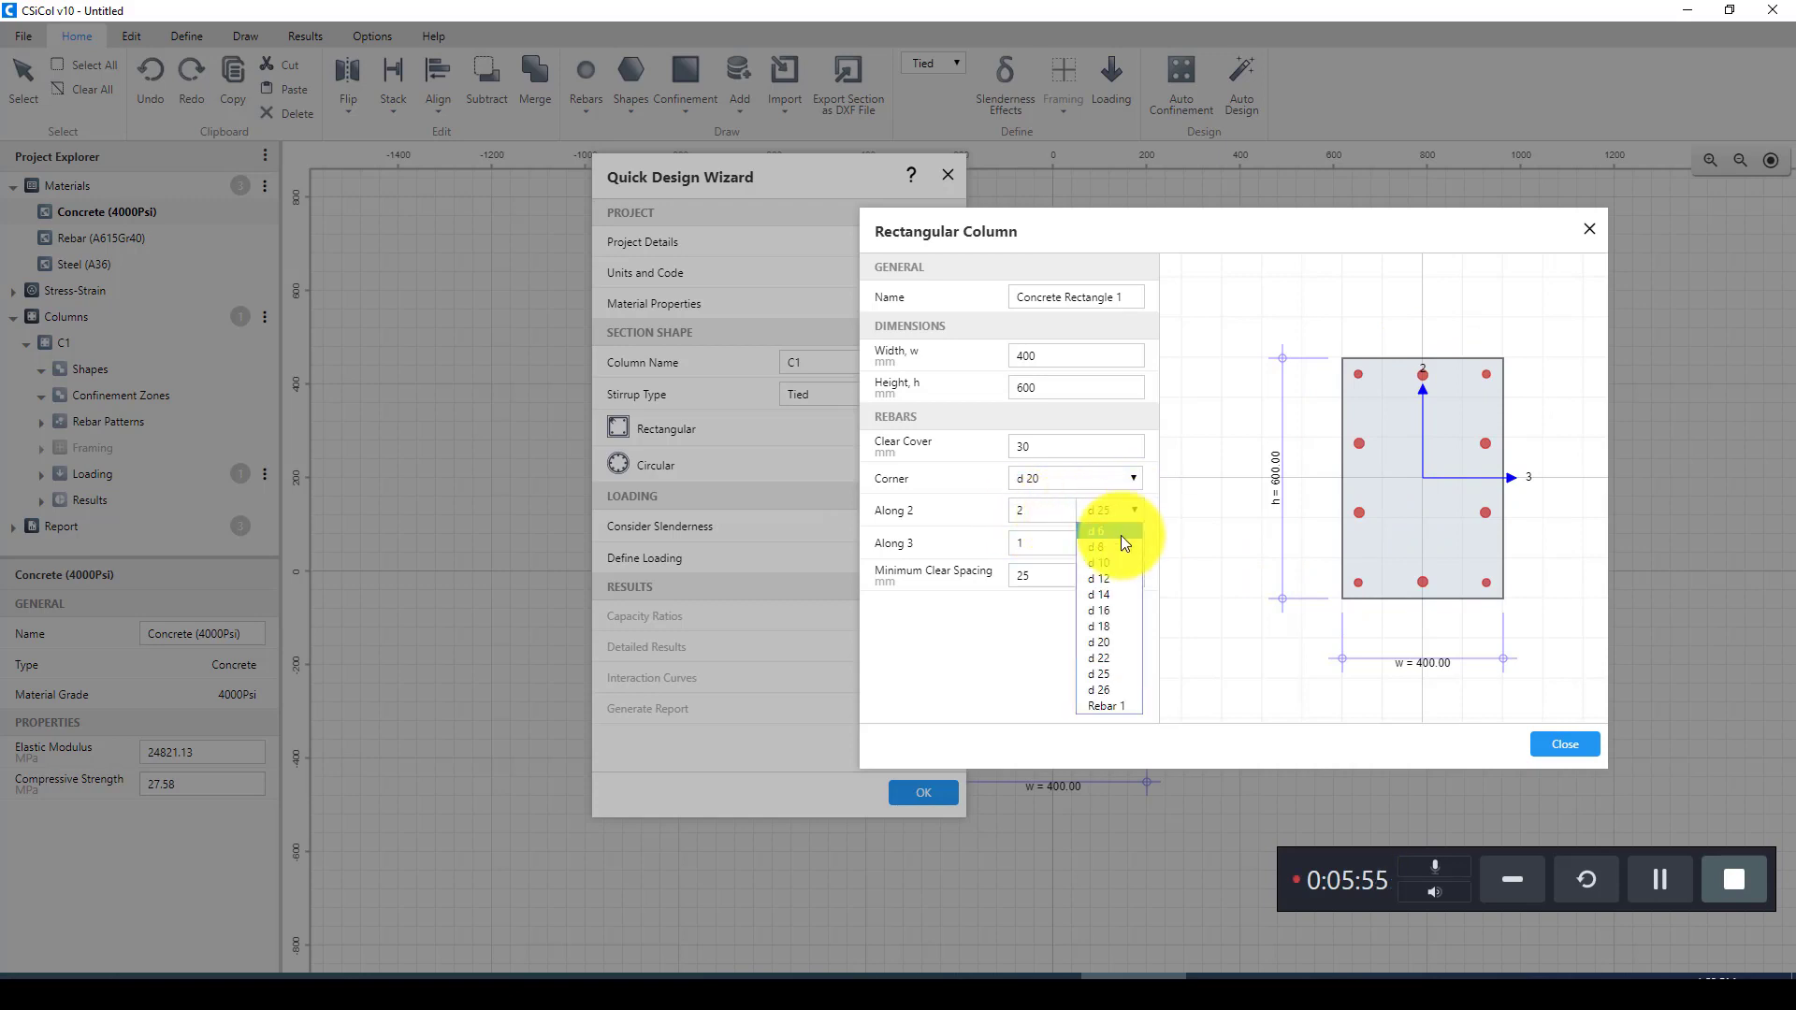
{"action": "left_click", "coordinate": [1108, 641]}
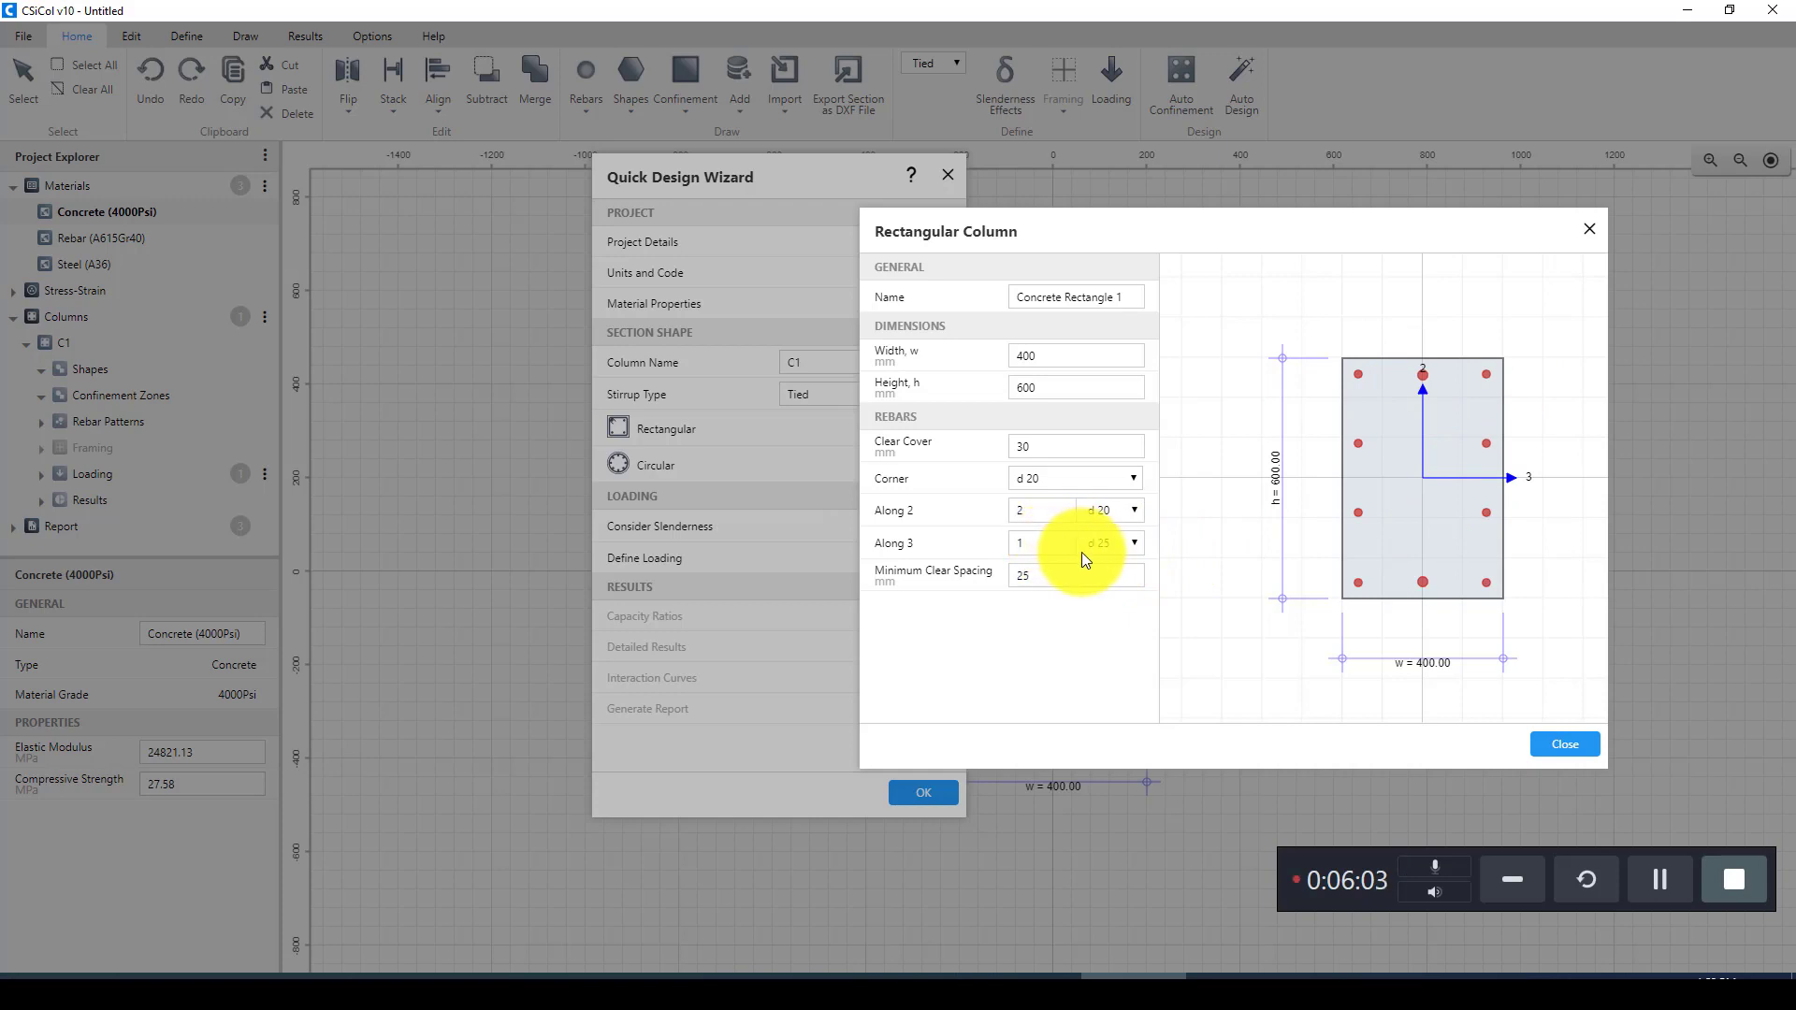
{"action": "left_click", "coordinate": [1124, 544]}
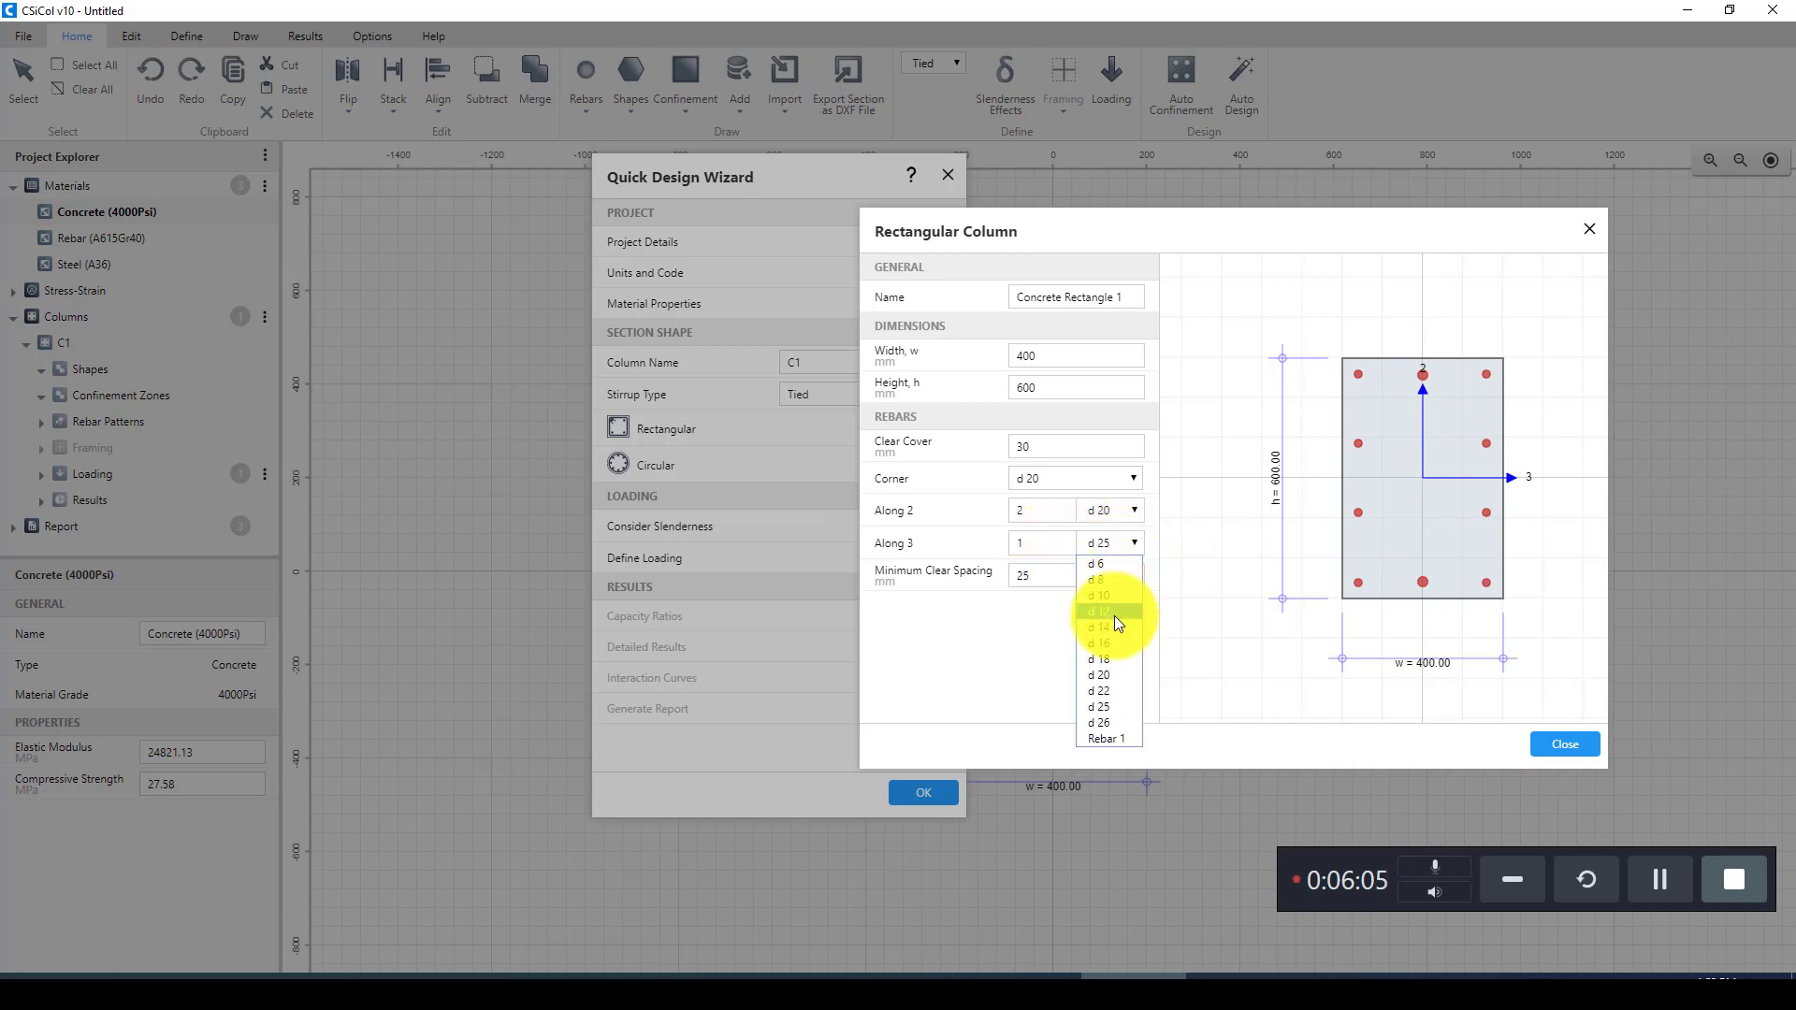
{"action": "left_click", "coordinate": [1109, 668]}
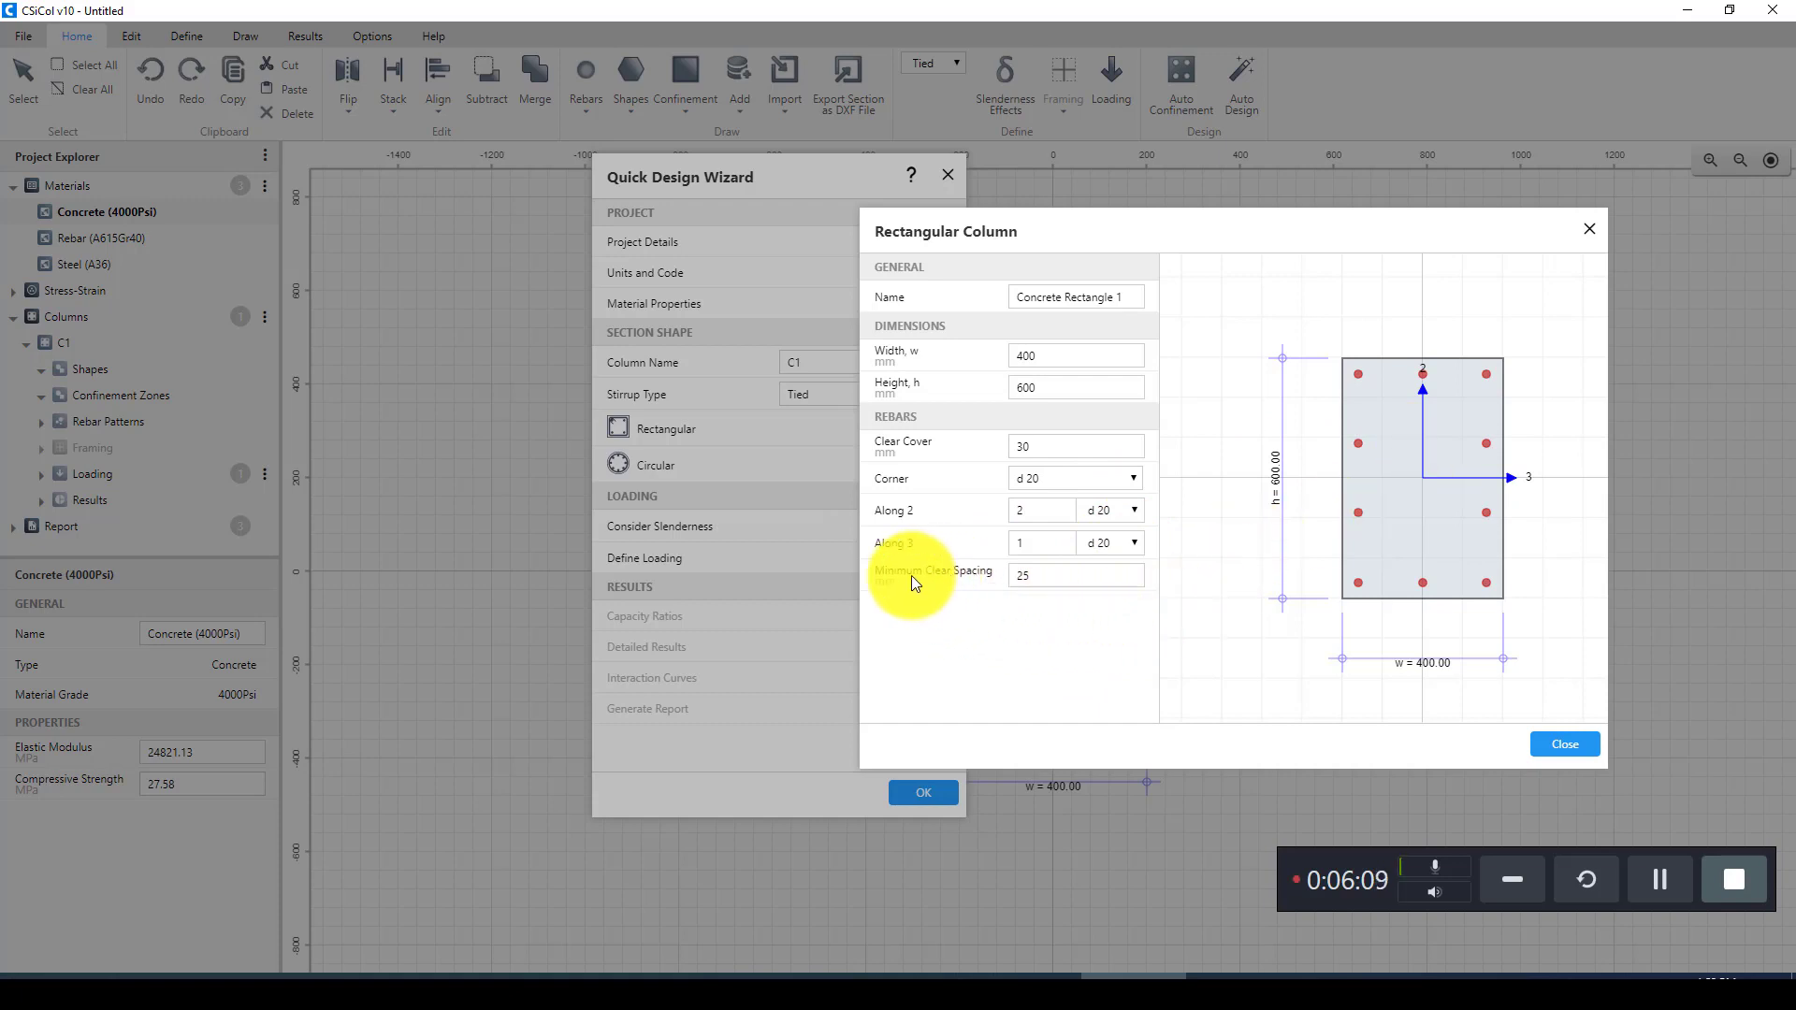
{"action": "left_click", "coordinate": [1029, 574]}
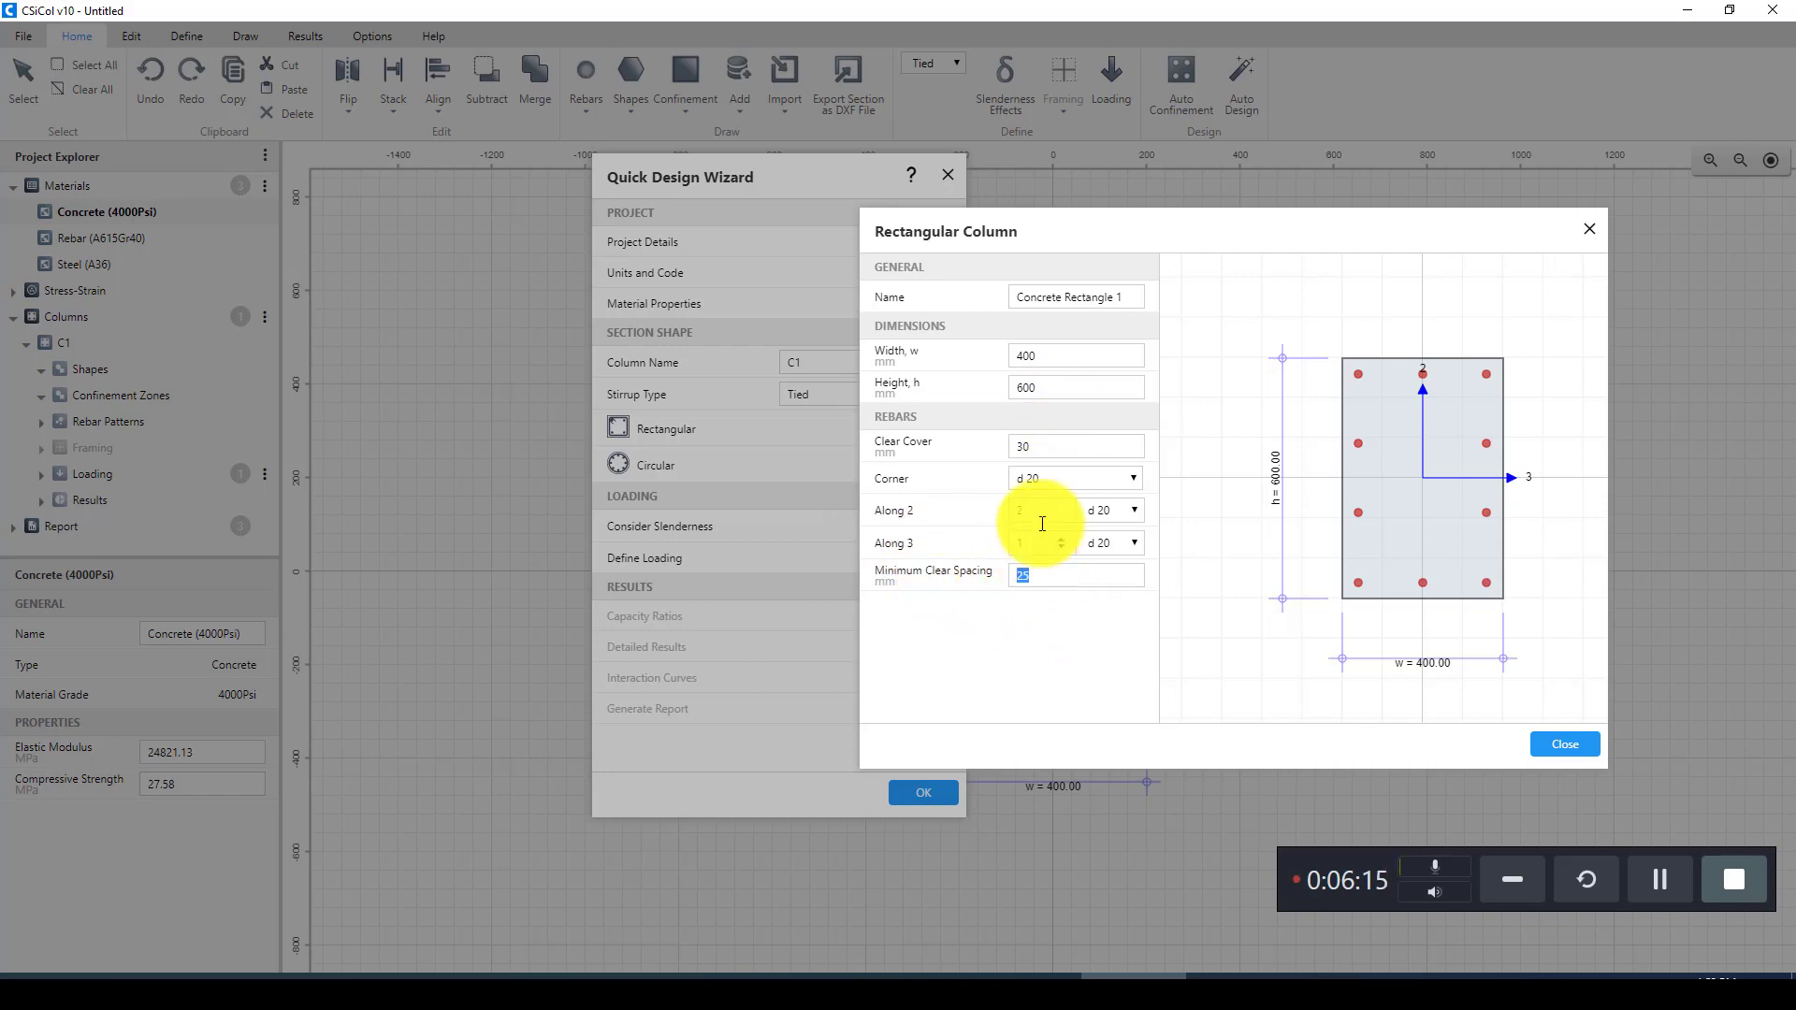
{"action": "left_click", "coordinate": [1033, 447]}
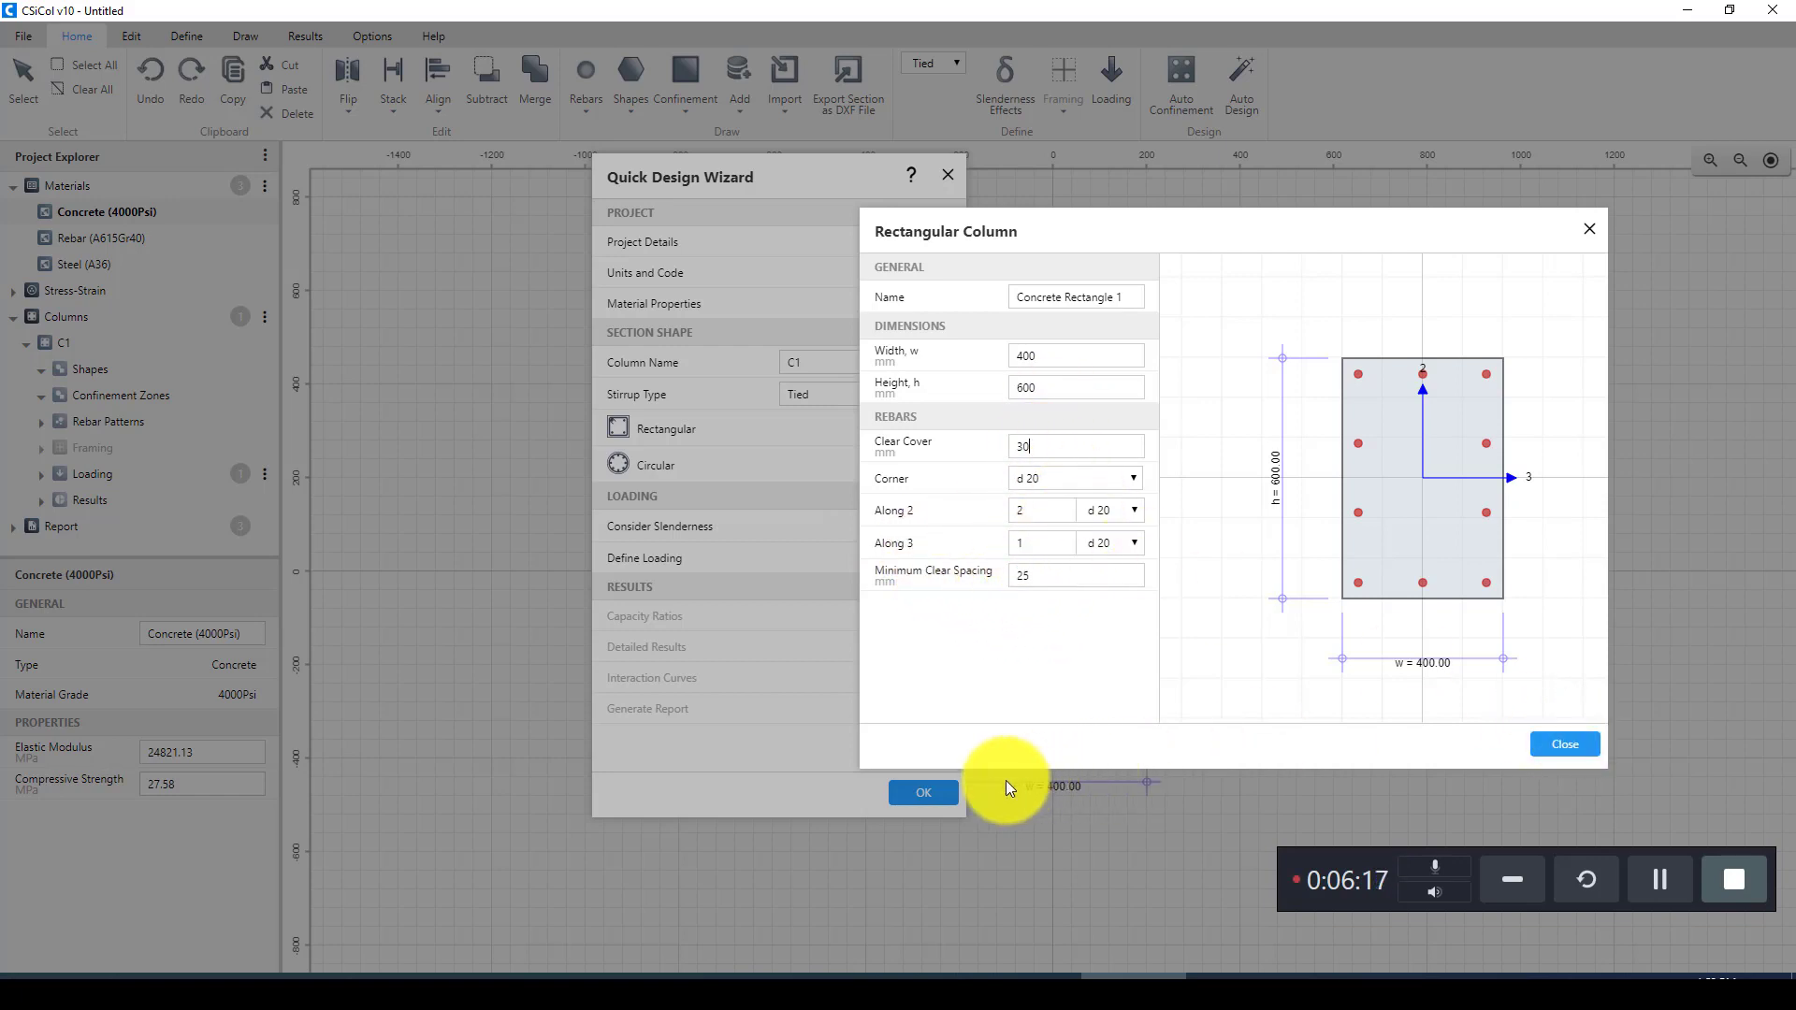
Step: Apply the section, then change Combination 1's axial load to 5000 kN, keeping 400/300 kN-m moments
{"action": "left_click", "coordinate": [1555, 743]}
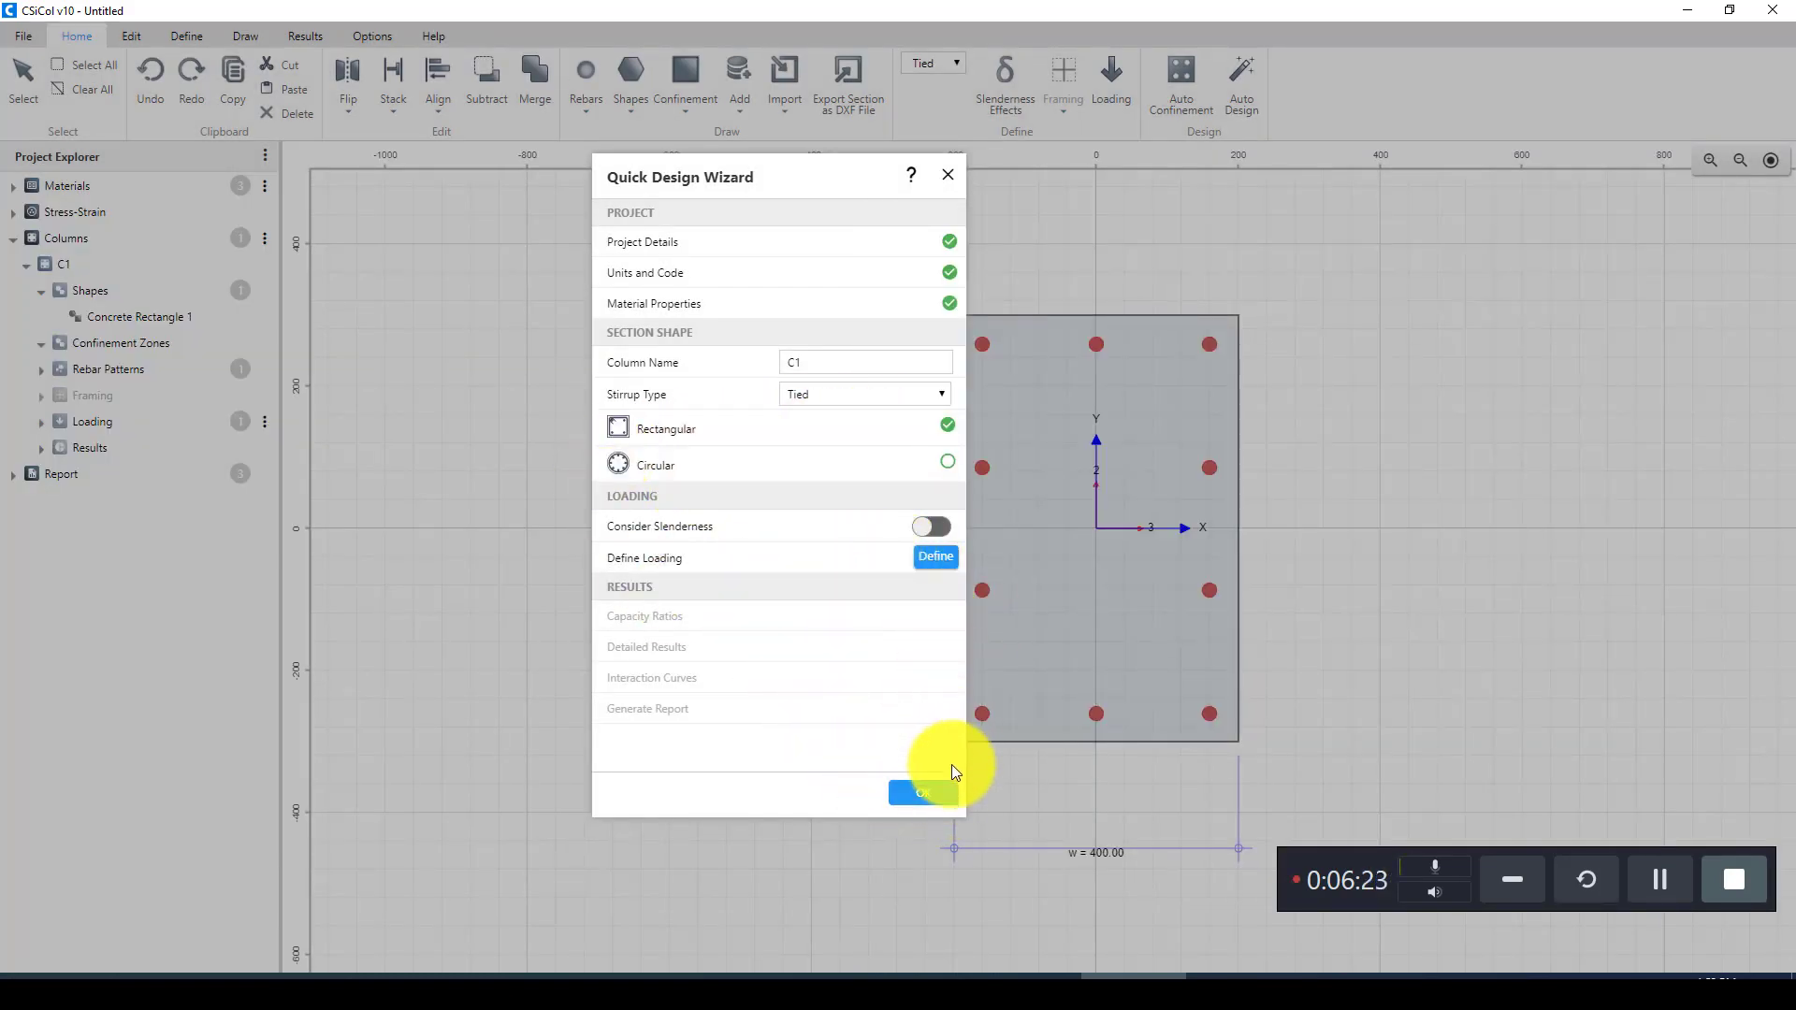
{"action": "left_click", "coordinate": [937, 561]}
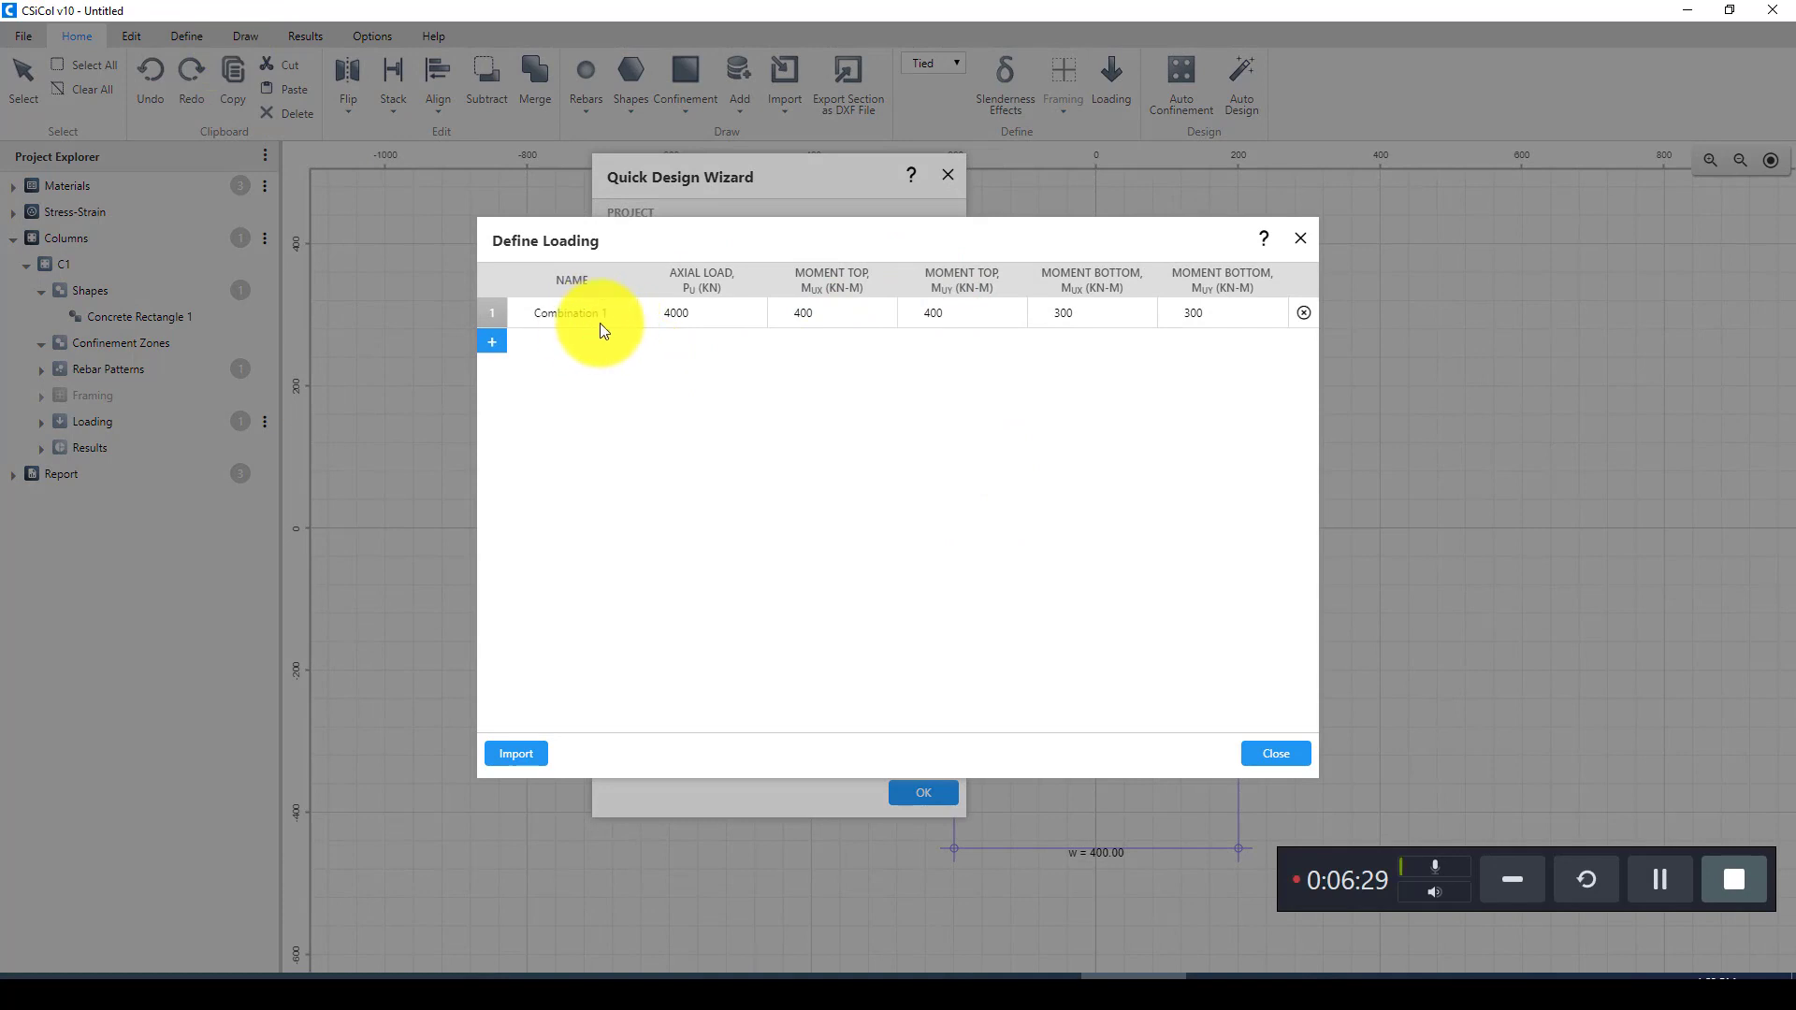
{"action": "left_click_drag", "start_coordinate": [613, 321], "coordinate": [564, 316]}
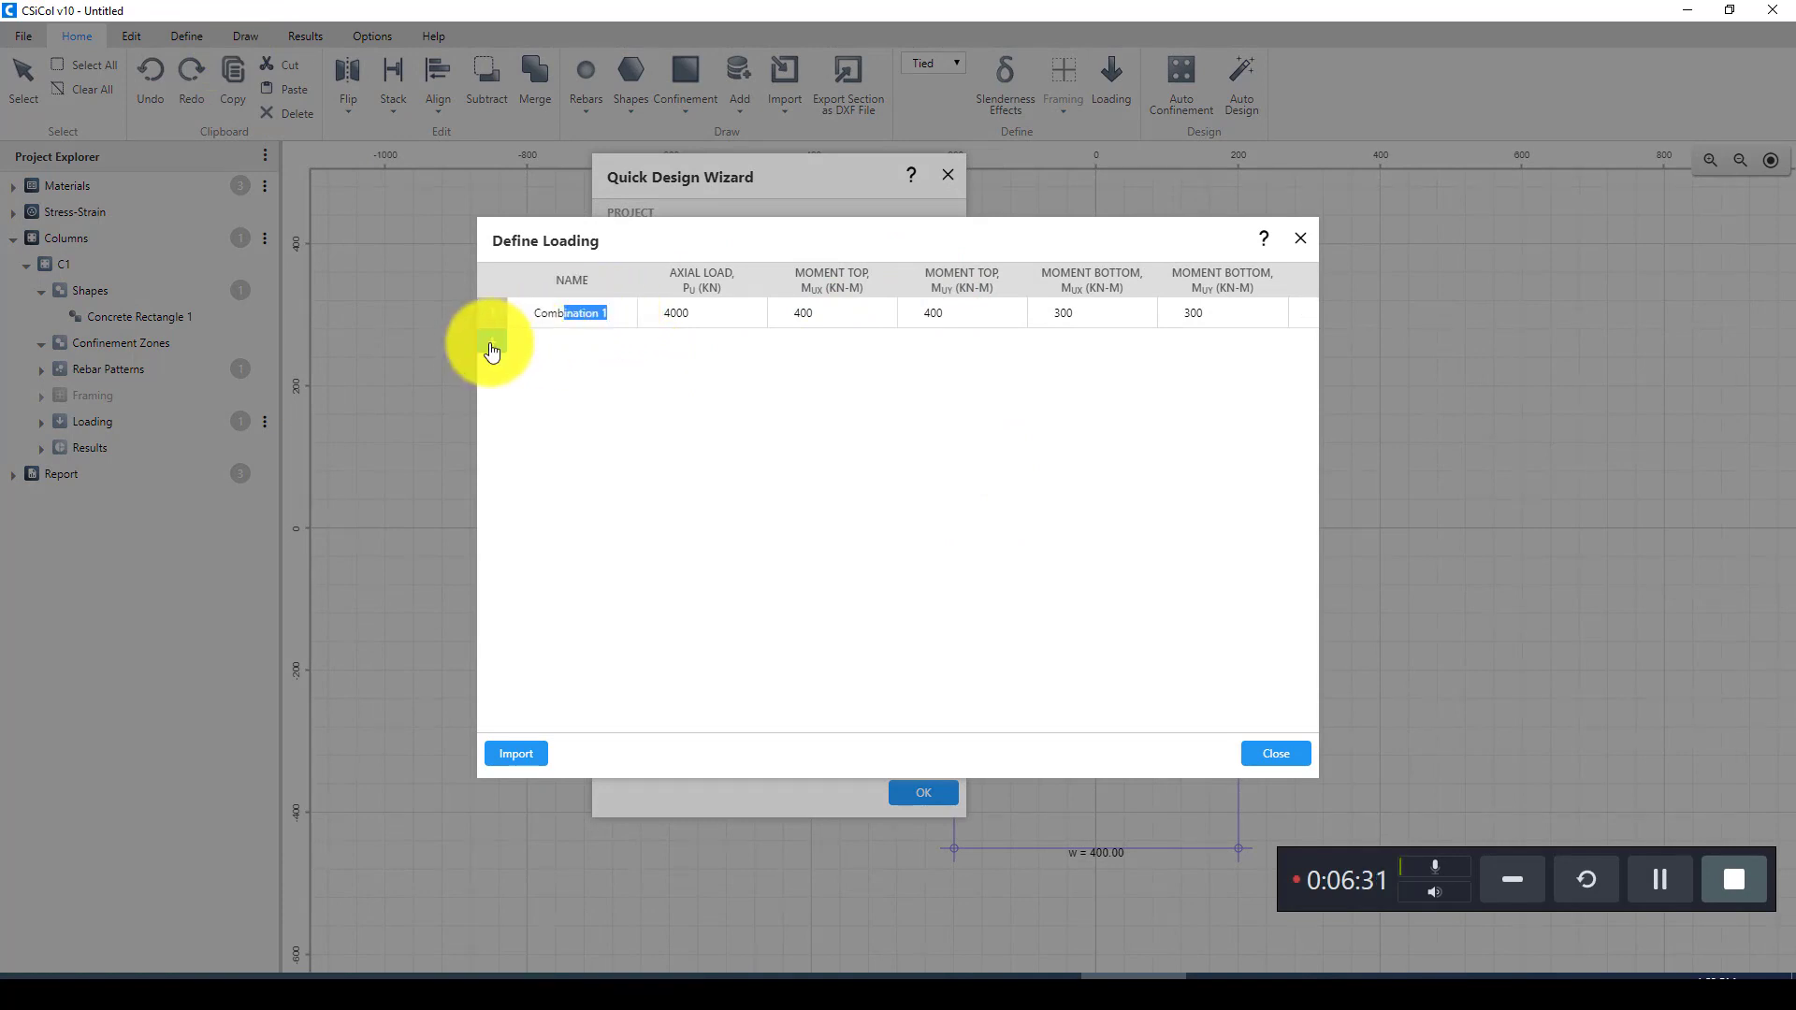
{"action": "left_click", "coordinate": [686, 314]}
{"action": "type", "text": "0"}
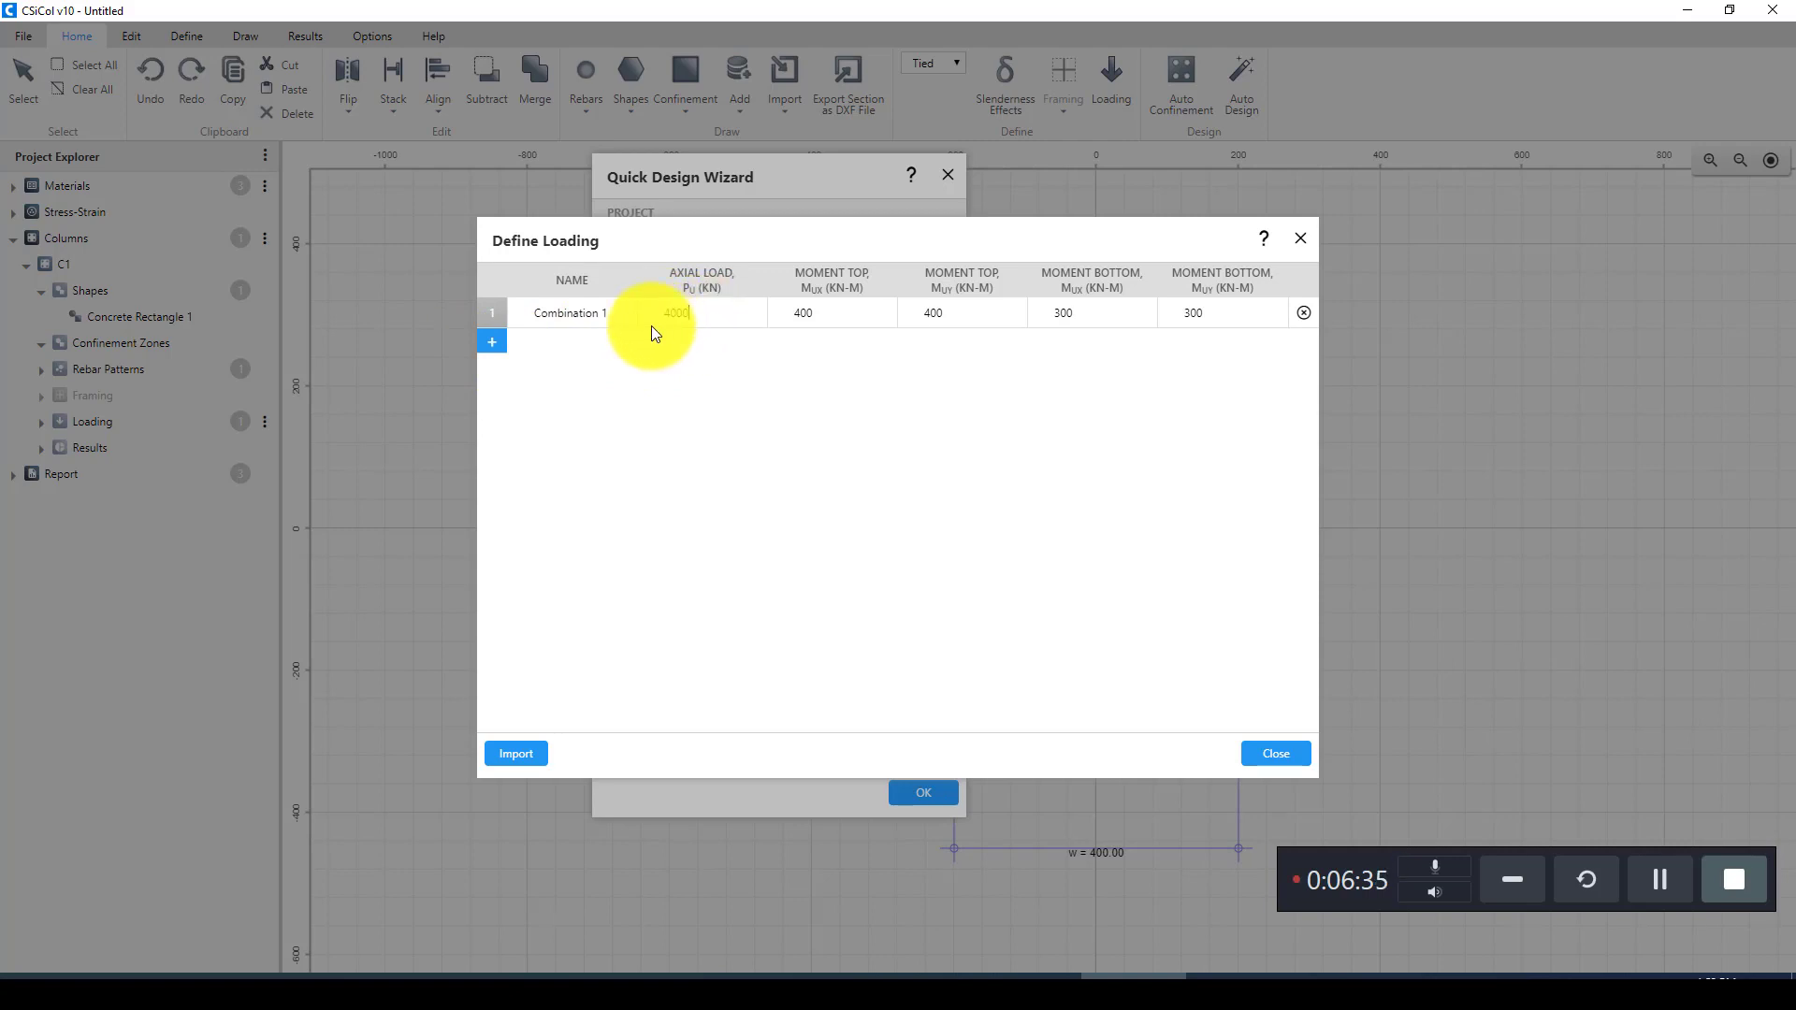
{"action": "left_click", "coordinate": [671, 312]}
{"action": "key", "text": "BackSpace"}
{"action": "type", "text": "5"}
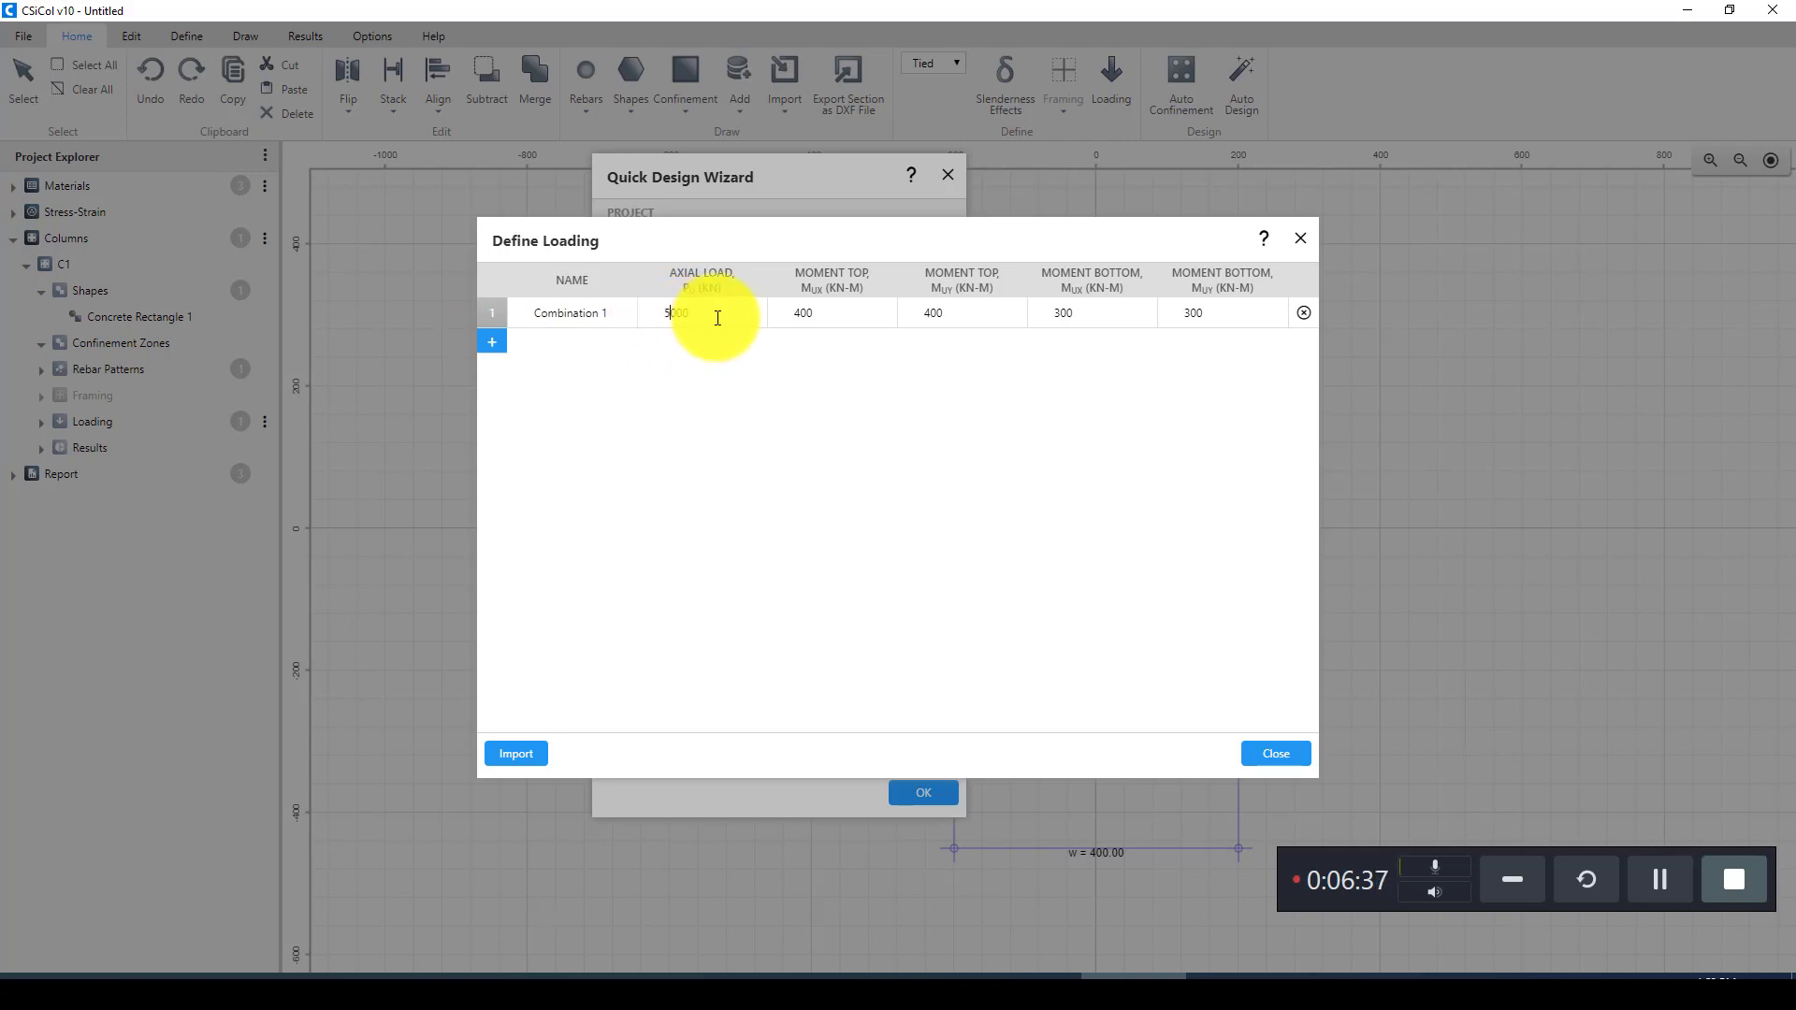
{"action": "left_click", "coordinate": [725, 315]}
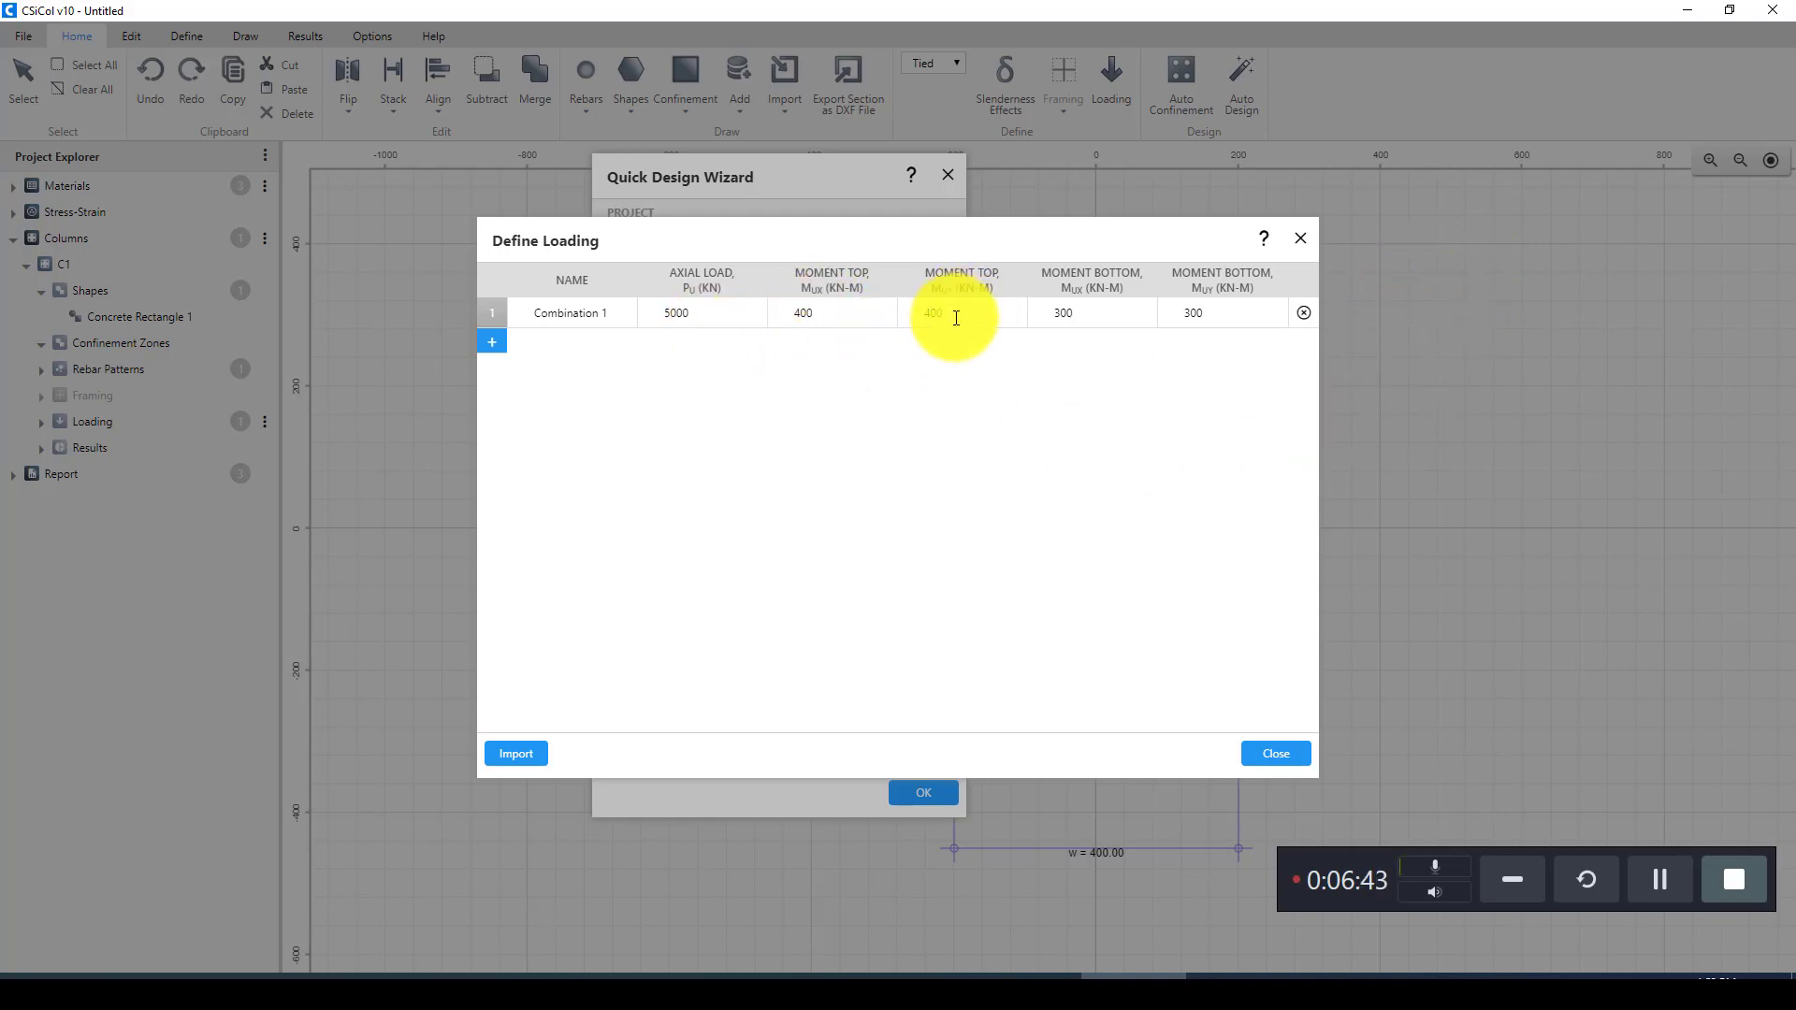
{"action": "left_click", "coordinate": [831, 310]}
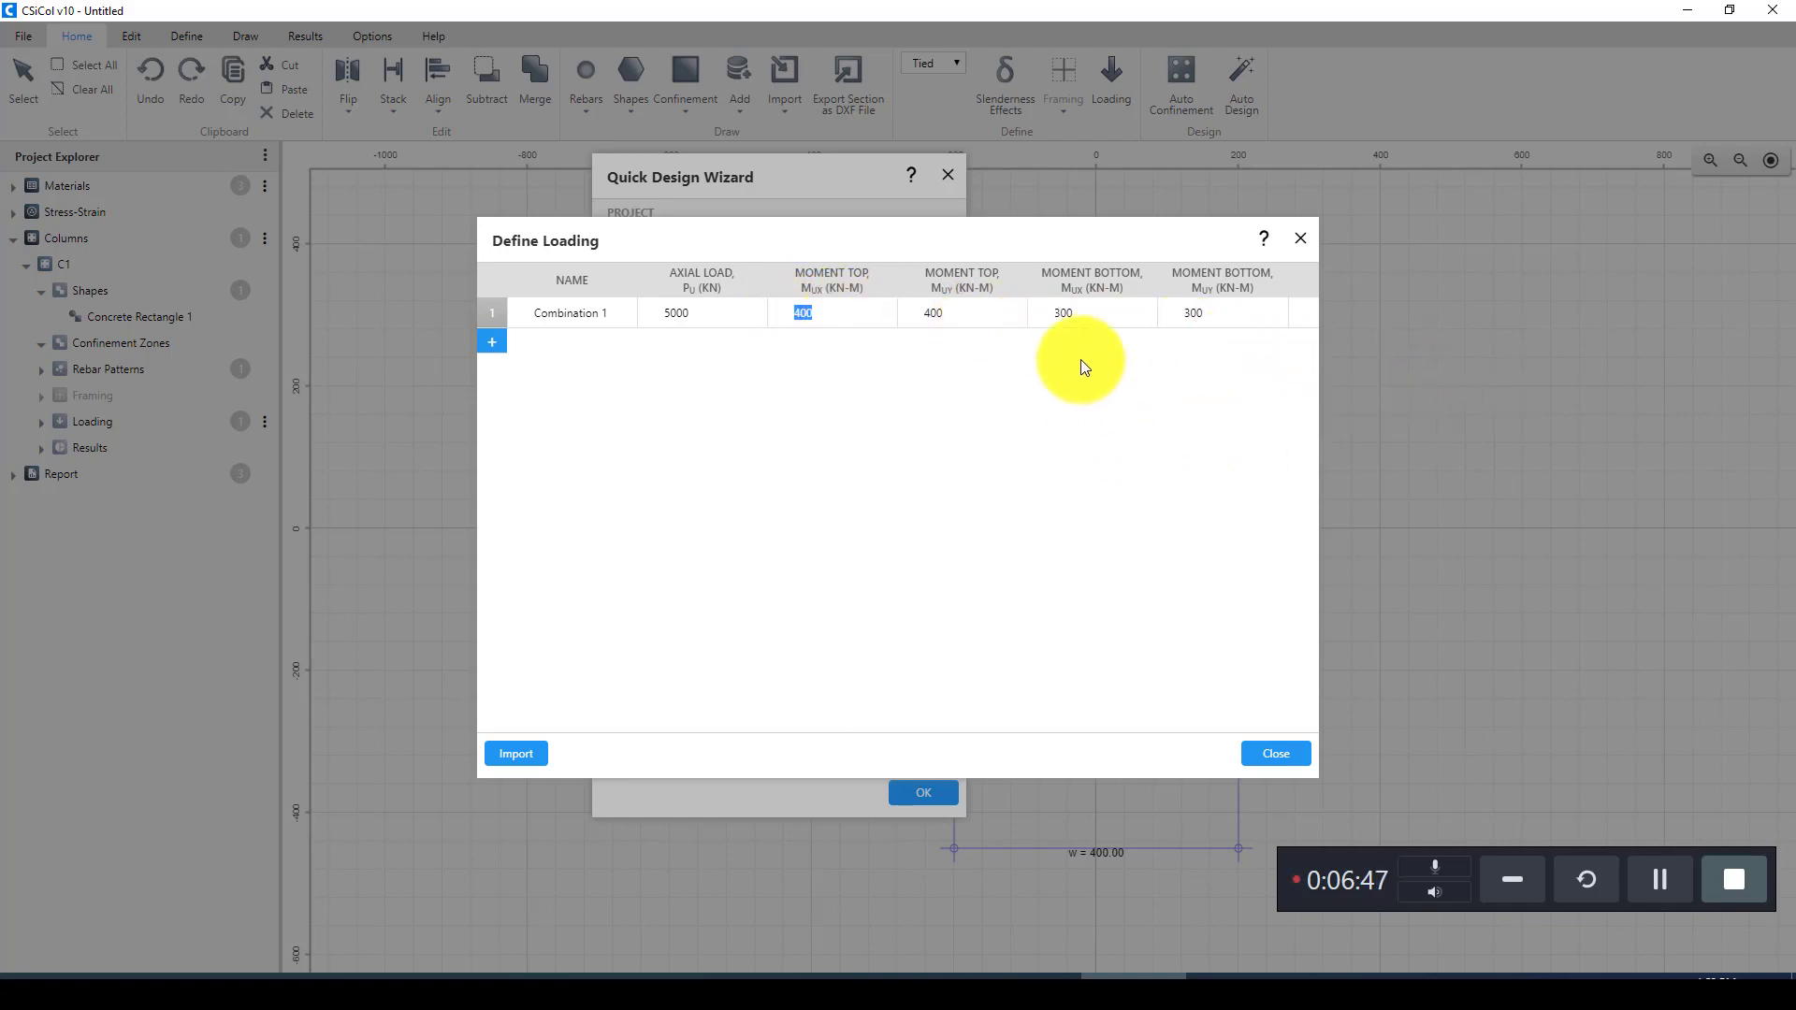
{"action": "left_click", "coordinate": [1090, 313]}
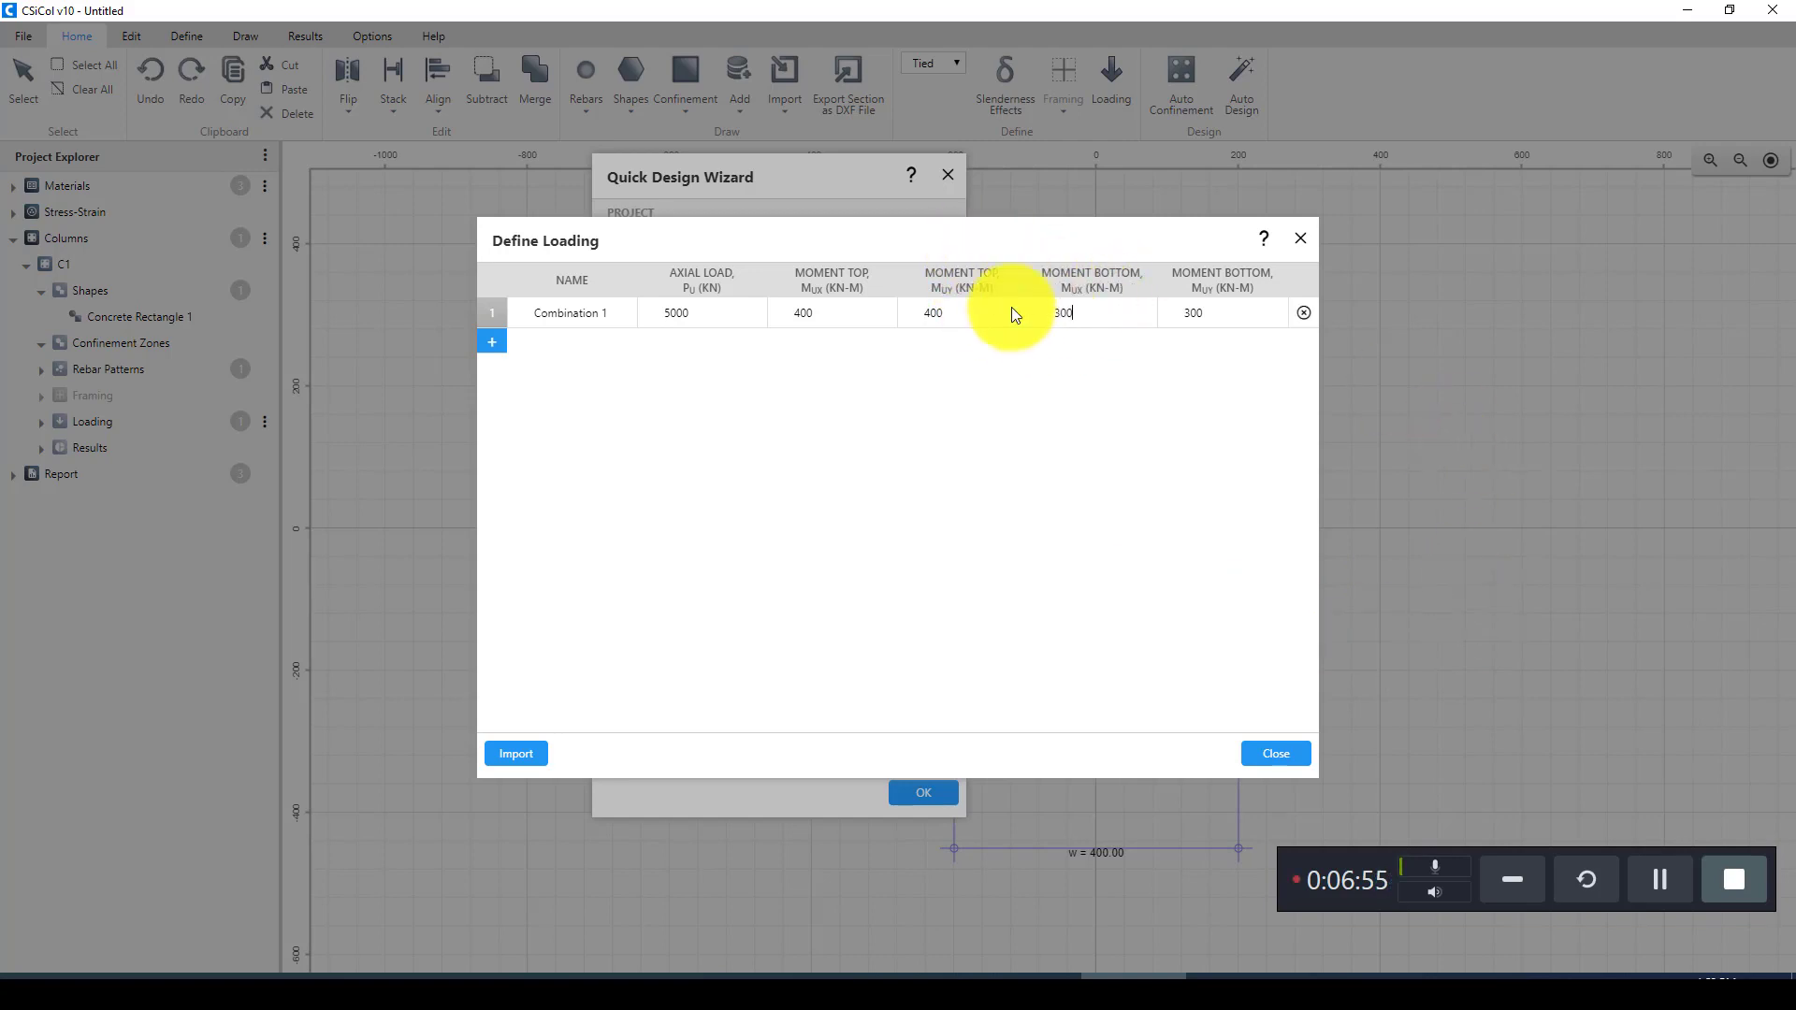
{"action": "left_click", "coordinate": [1274, 755]}
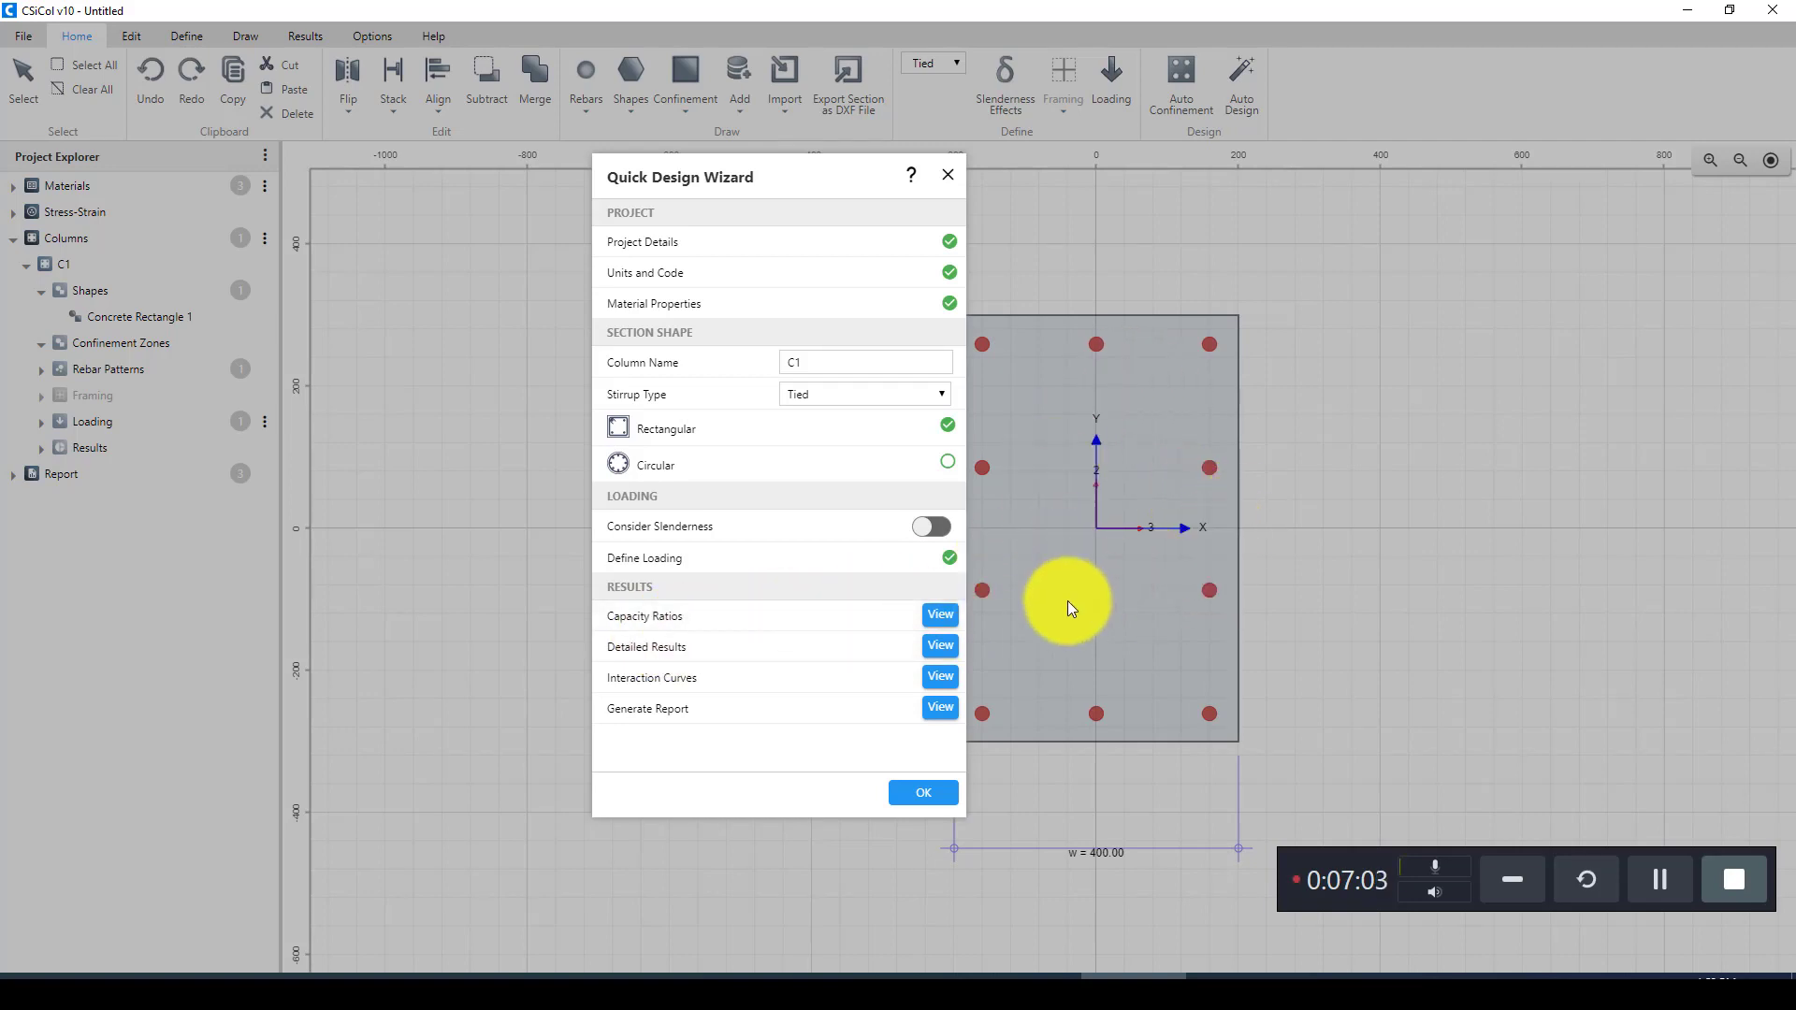
Step: View the capacity ratios, which show ratio 100 and Not OK, then close the results
{"action": "left_click", "coordinate": [936, 618]}
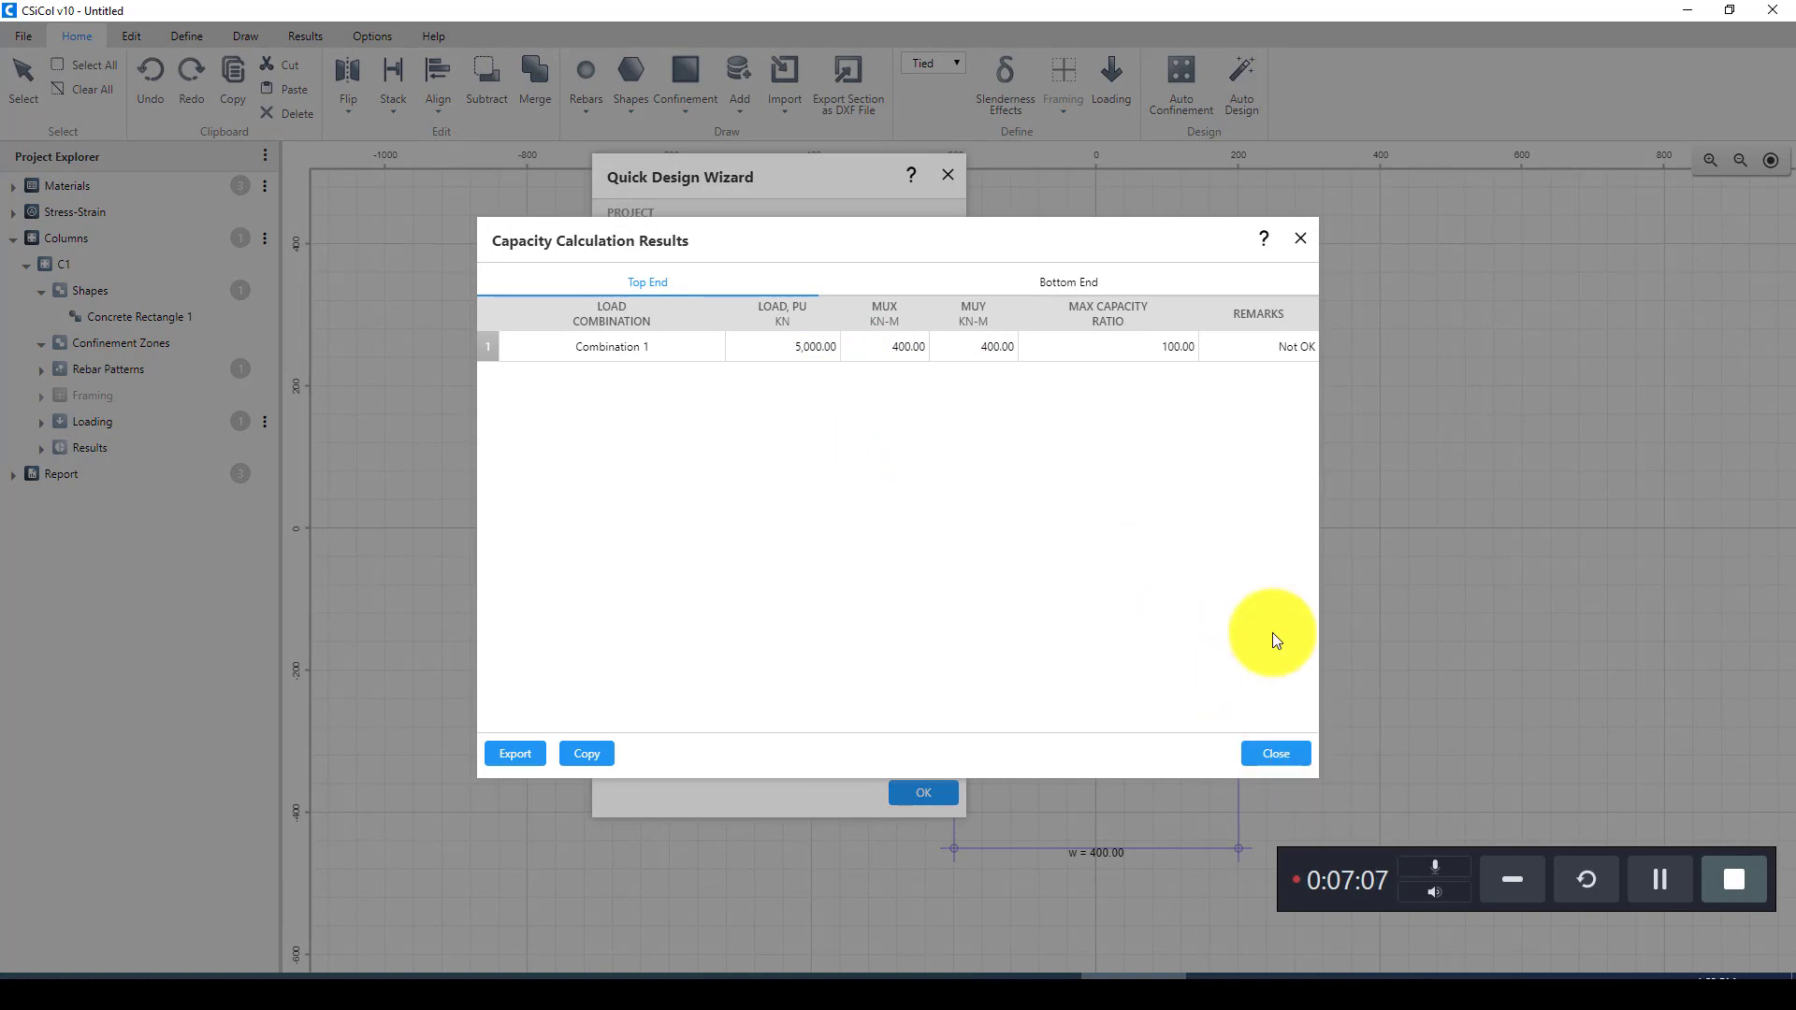
{"action": "left_click_drag", "start_coordinate": [1159, 236], "coordinate": [1089, 232]}
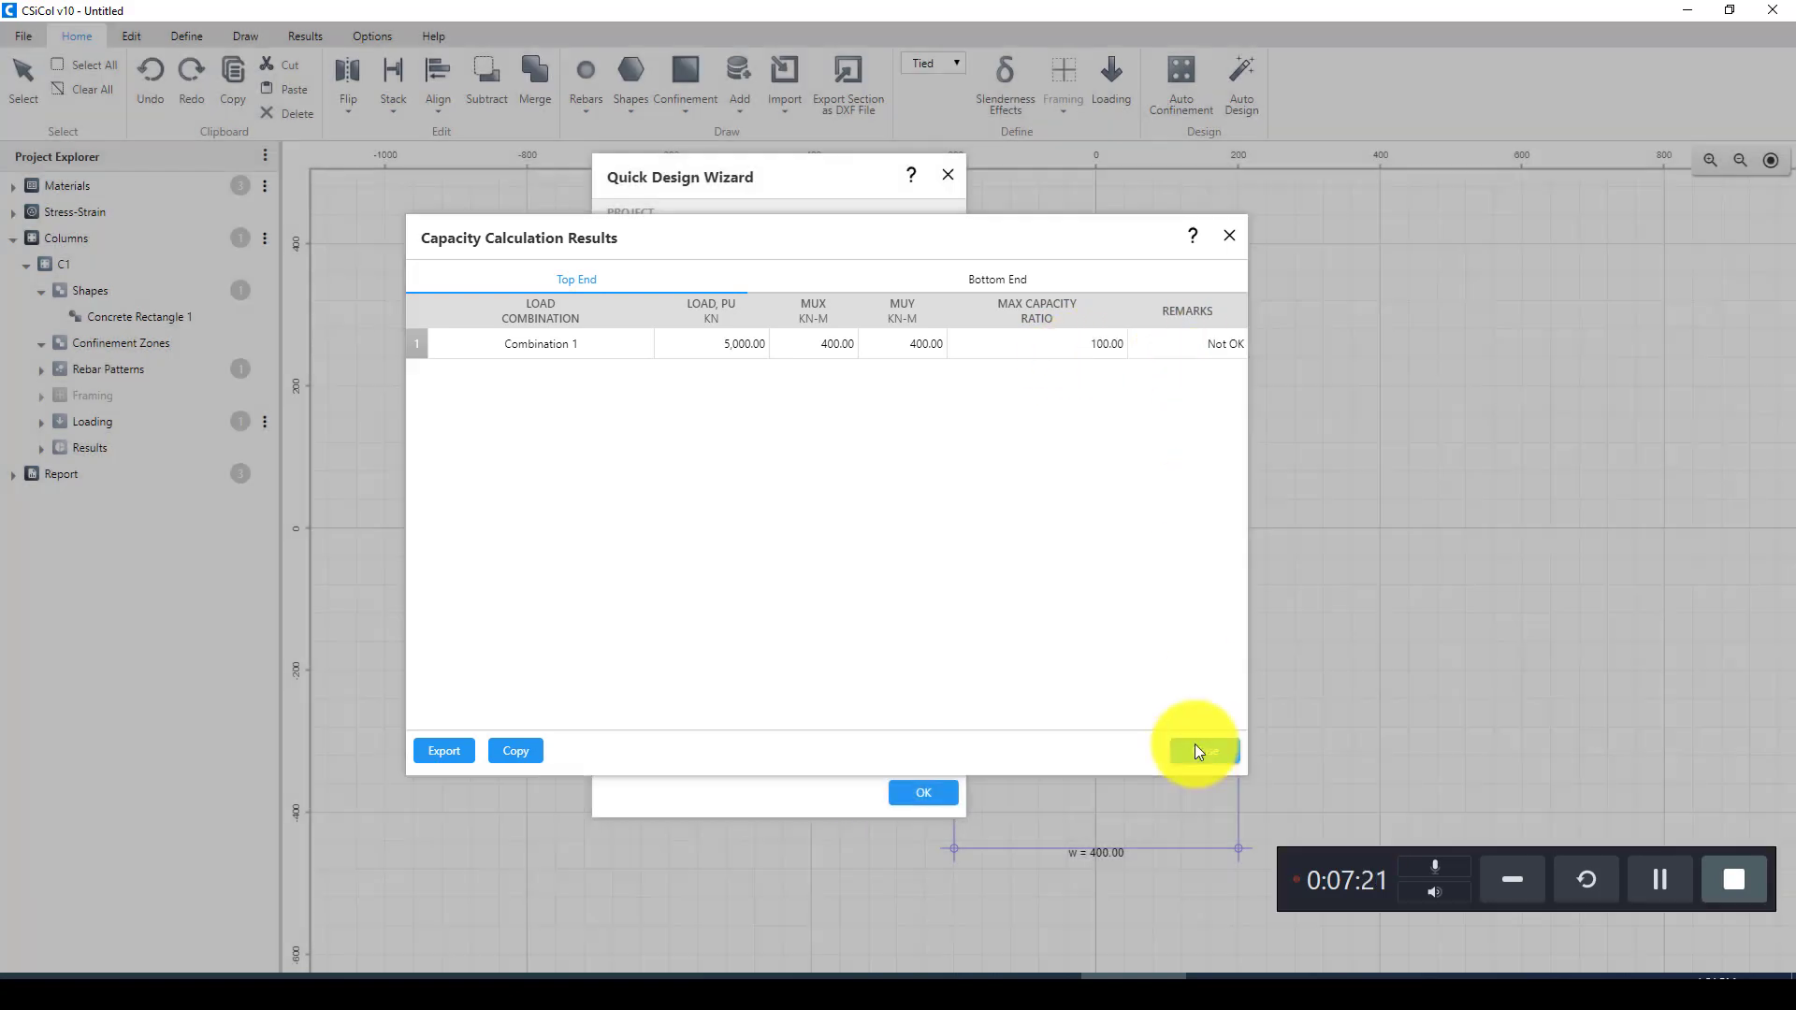
{"action": "left_click", "coordinate": [1201, 749]}
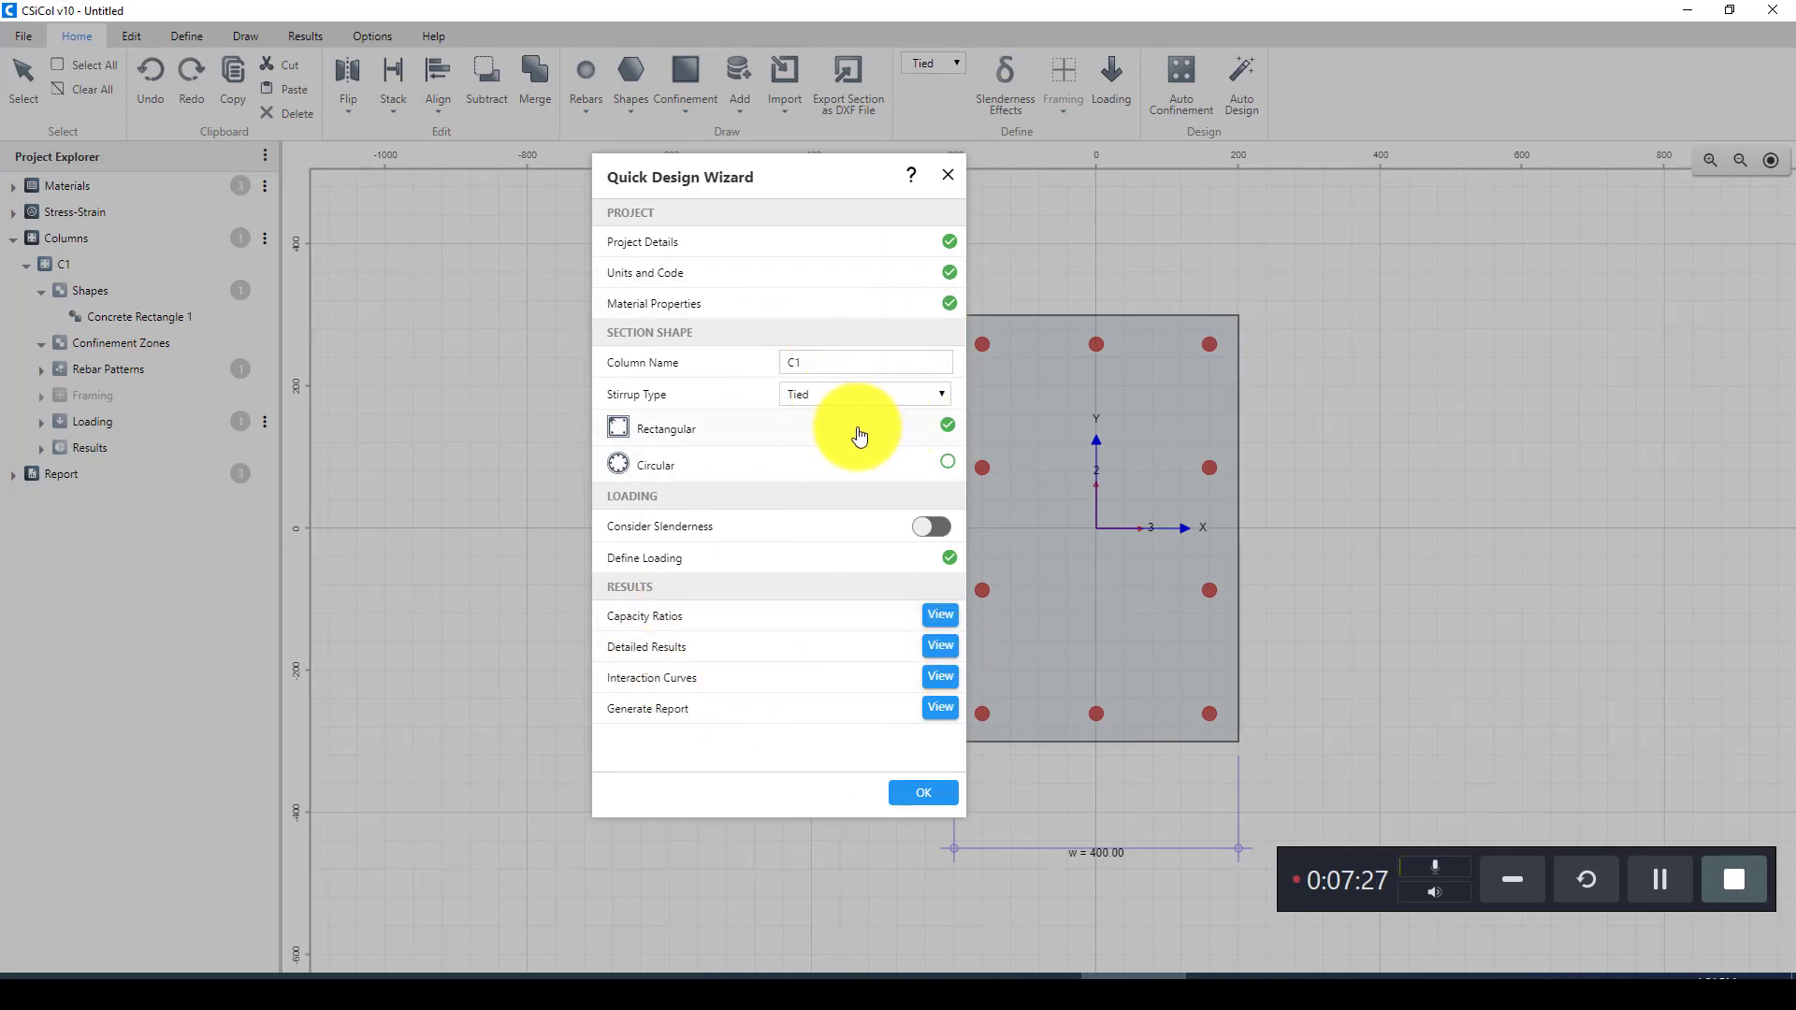
Step: Change C1's rectangular reinforcement to d 25 bars along side 2, side 3 and at the corners
{"action": "left_click", "coordinate": [830, 437]}
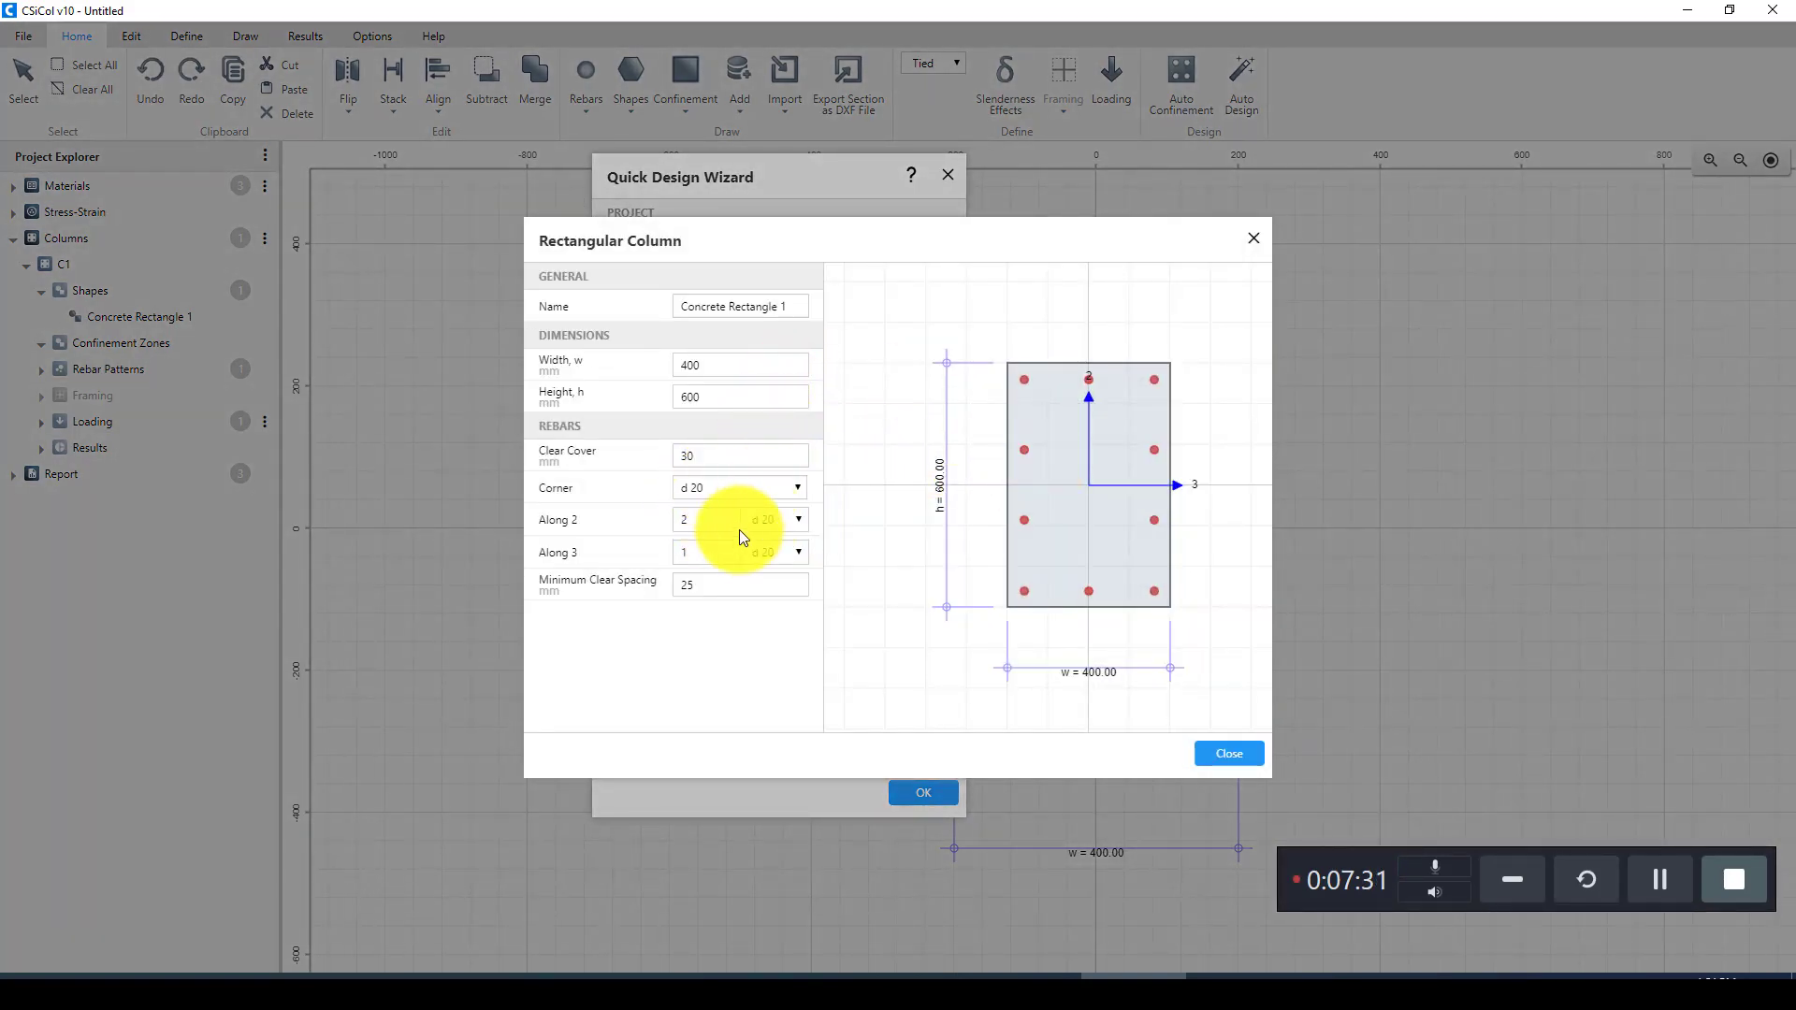
{"action": "left_click", "coordinate": [799, 522]}
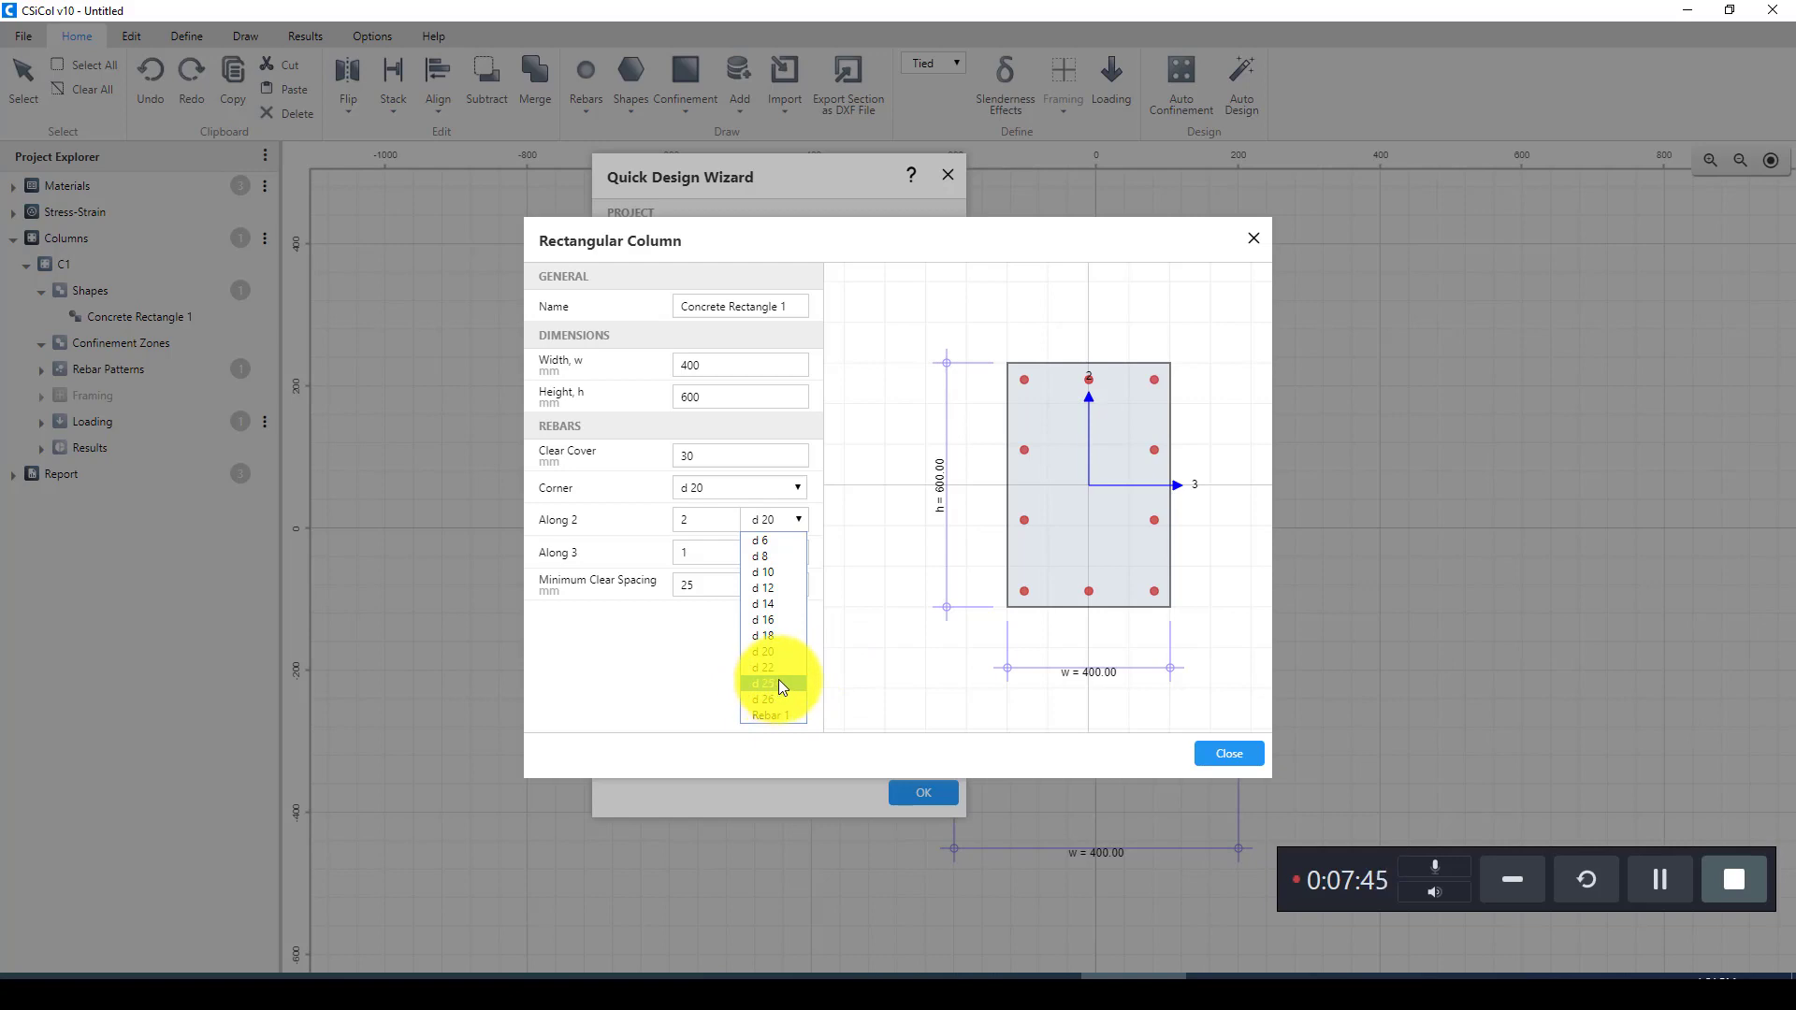
{"action": "left_click", "coordinate": [782, 683]}
{"action": "left_click", "coordinate": [799, 550]}
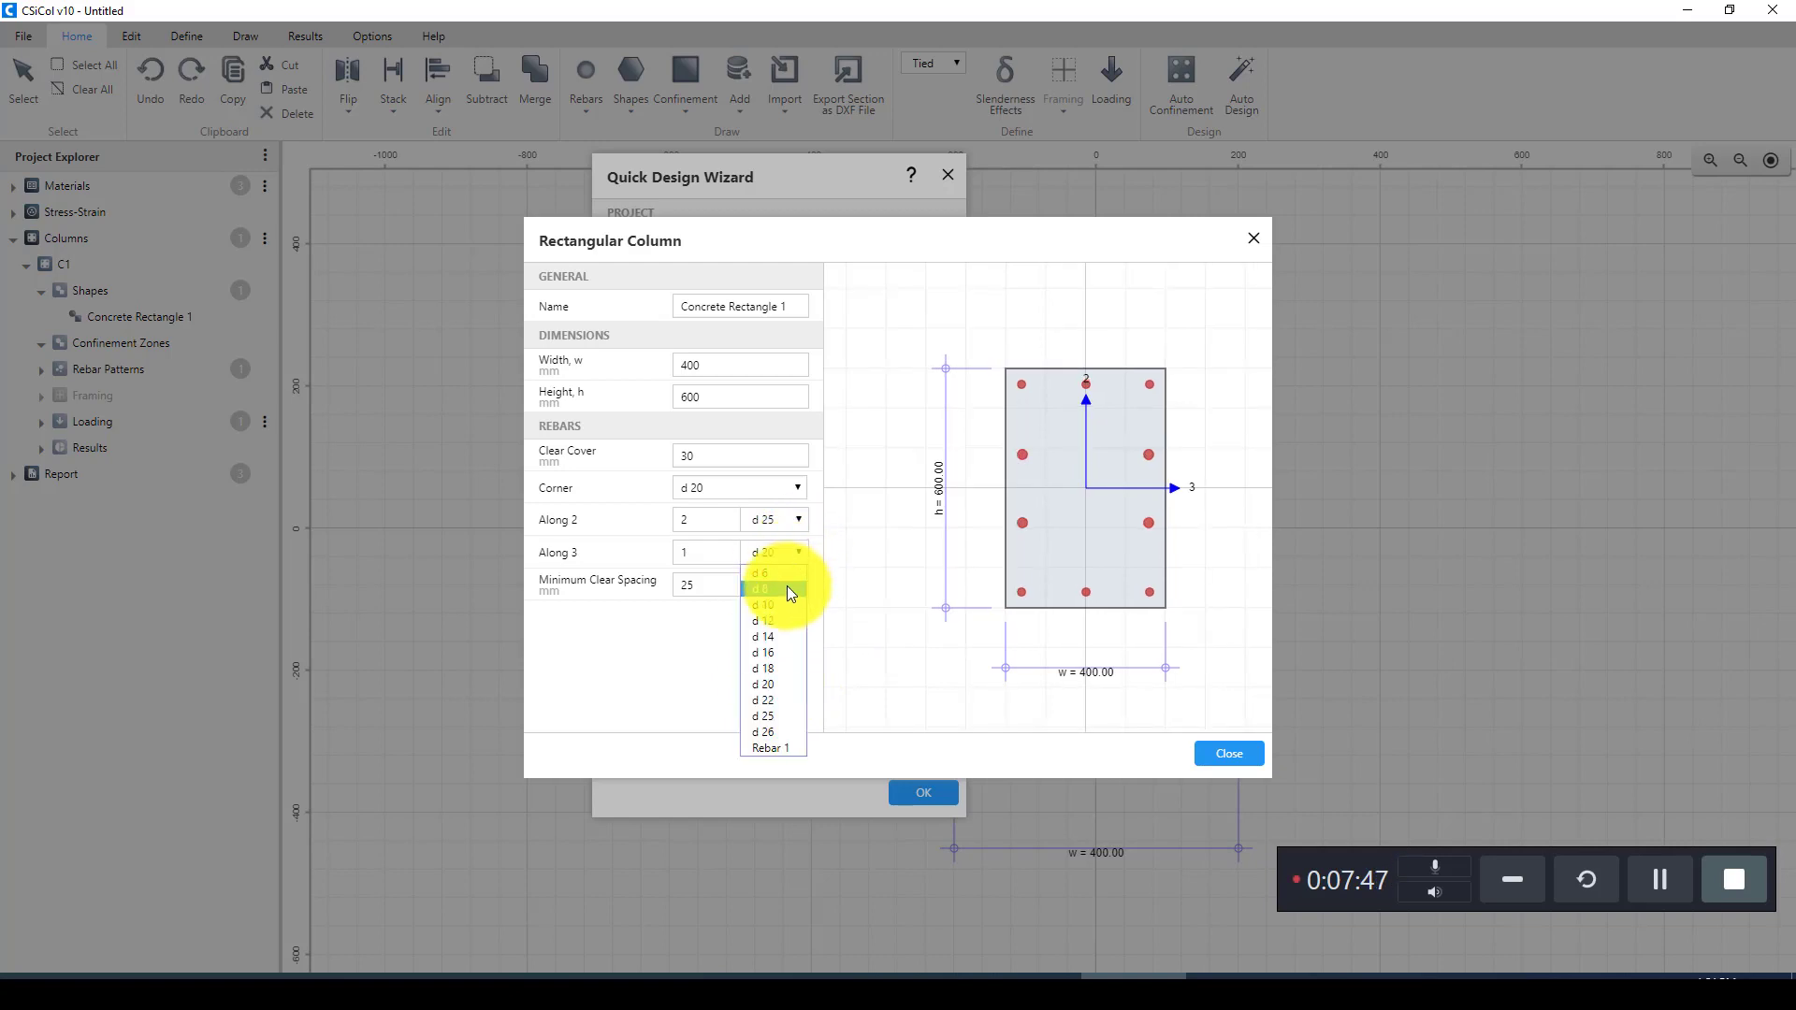
{"action": "left_click", "coordinate": [777, 716]}
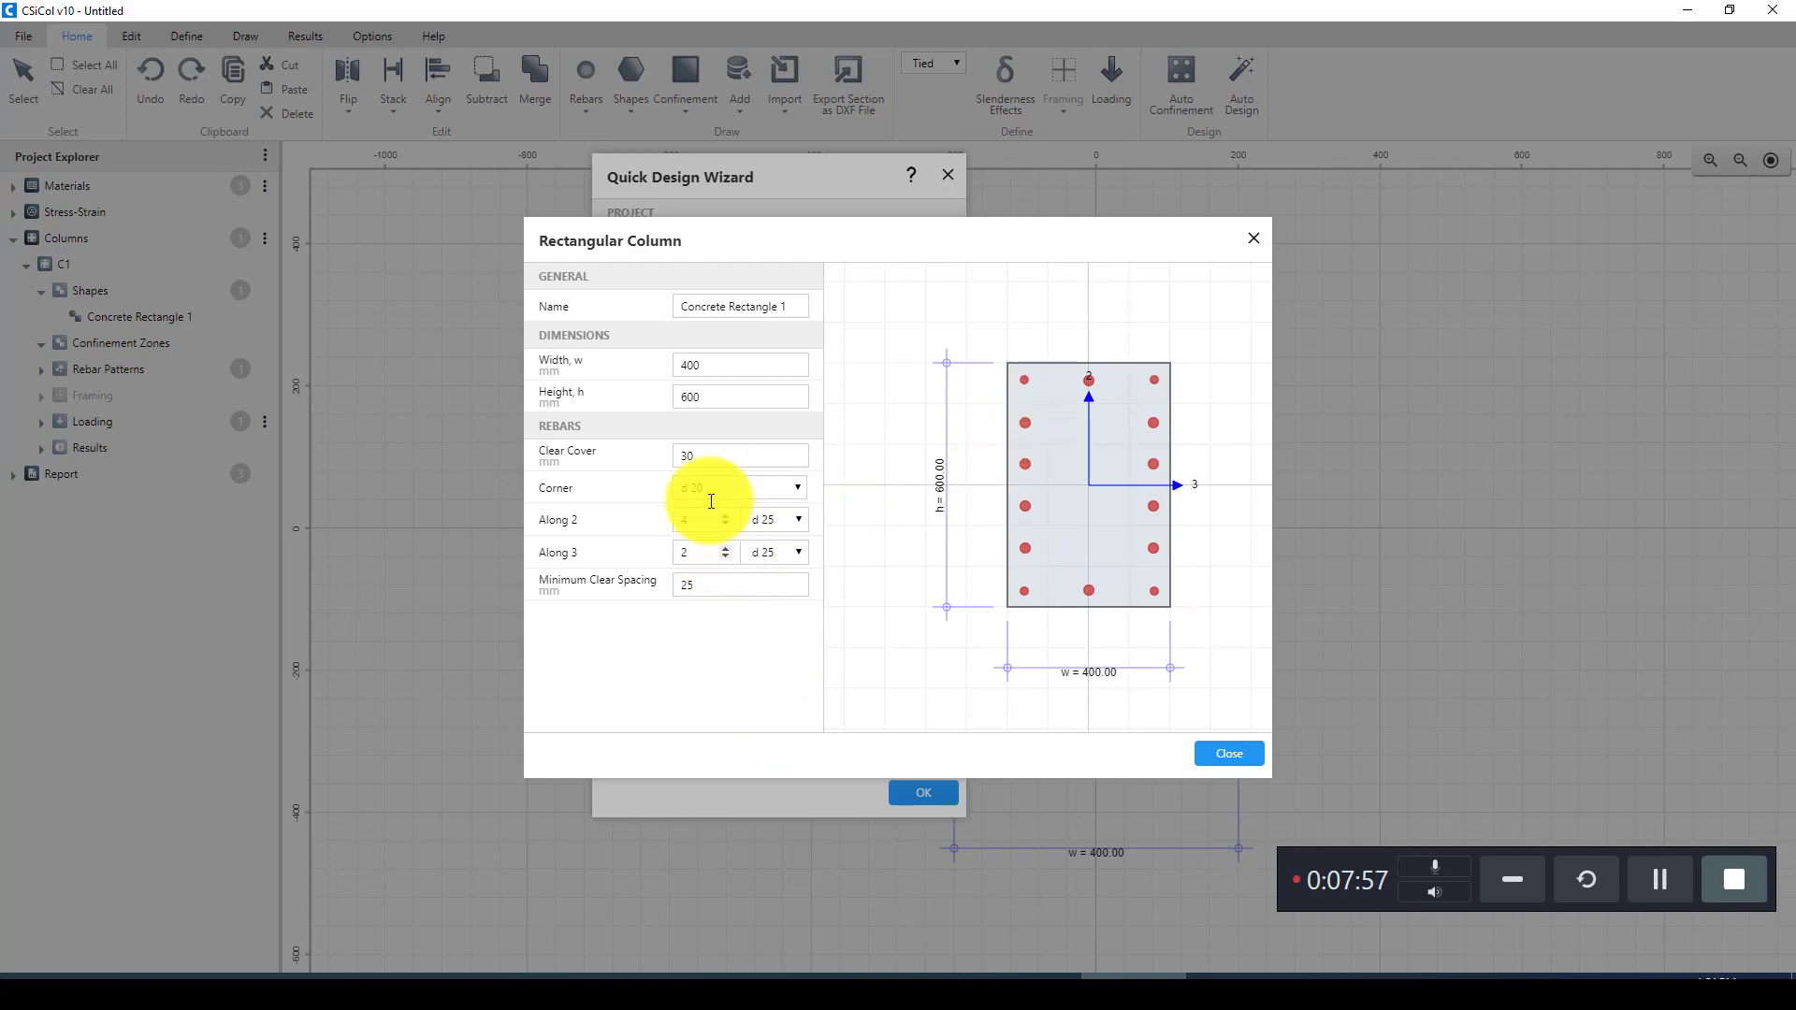
{"action": "left_click", "coordinate": [793, 485]}
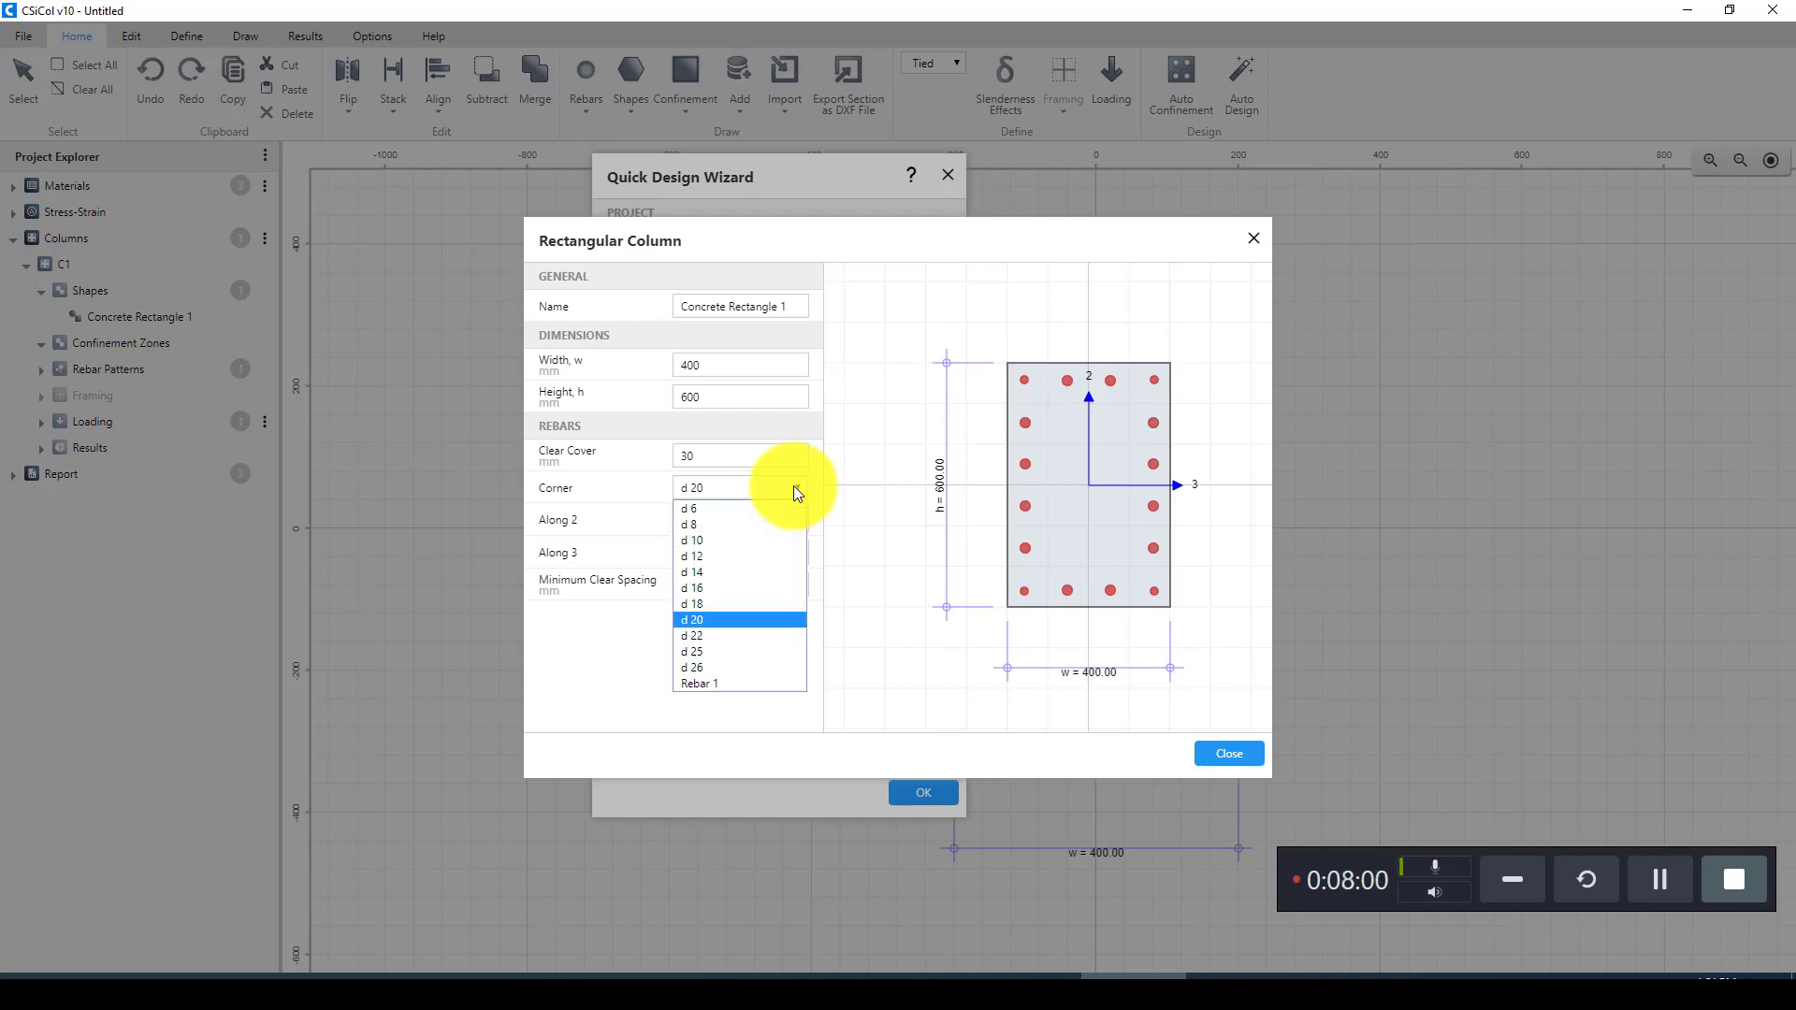
{"action": "left_click", "coordinate": [721, 652]}
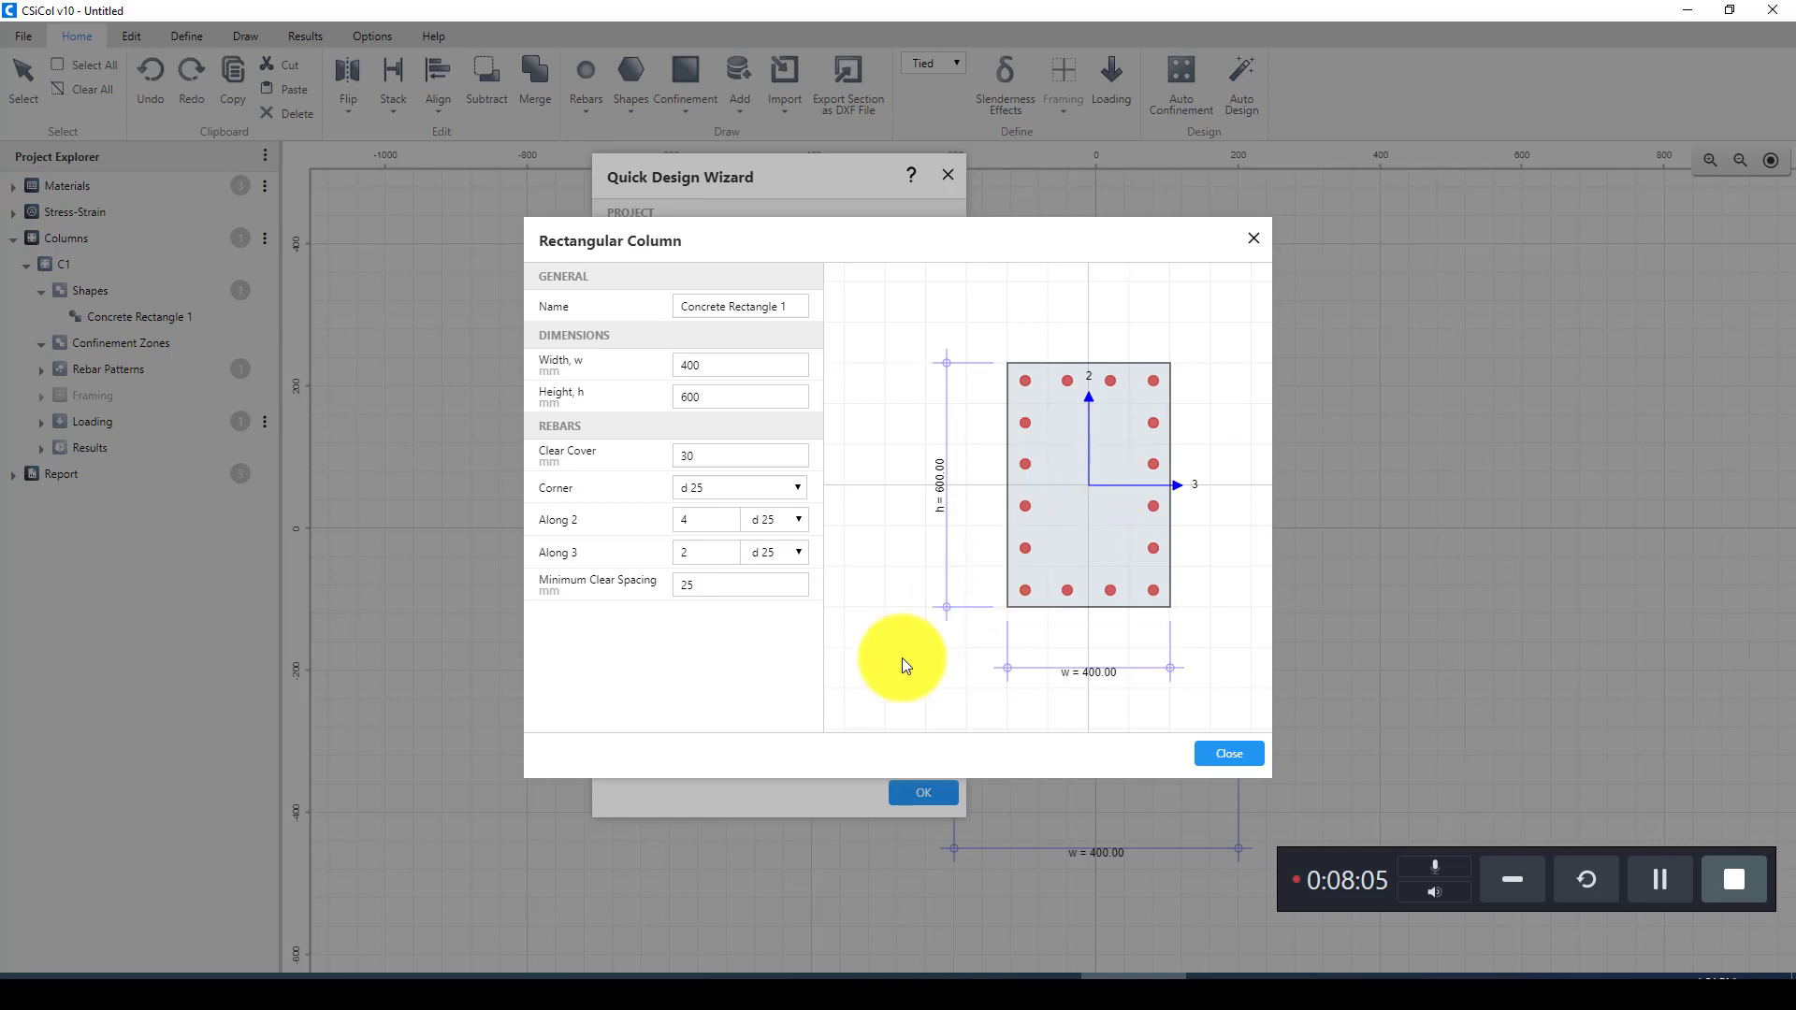
Step: Apply the d 25 reinforcement and recheck the capacity ratios
{"action": "left_click", "coordinate": [1216, 752]}
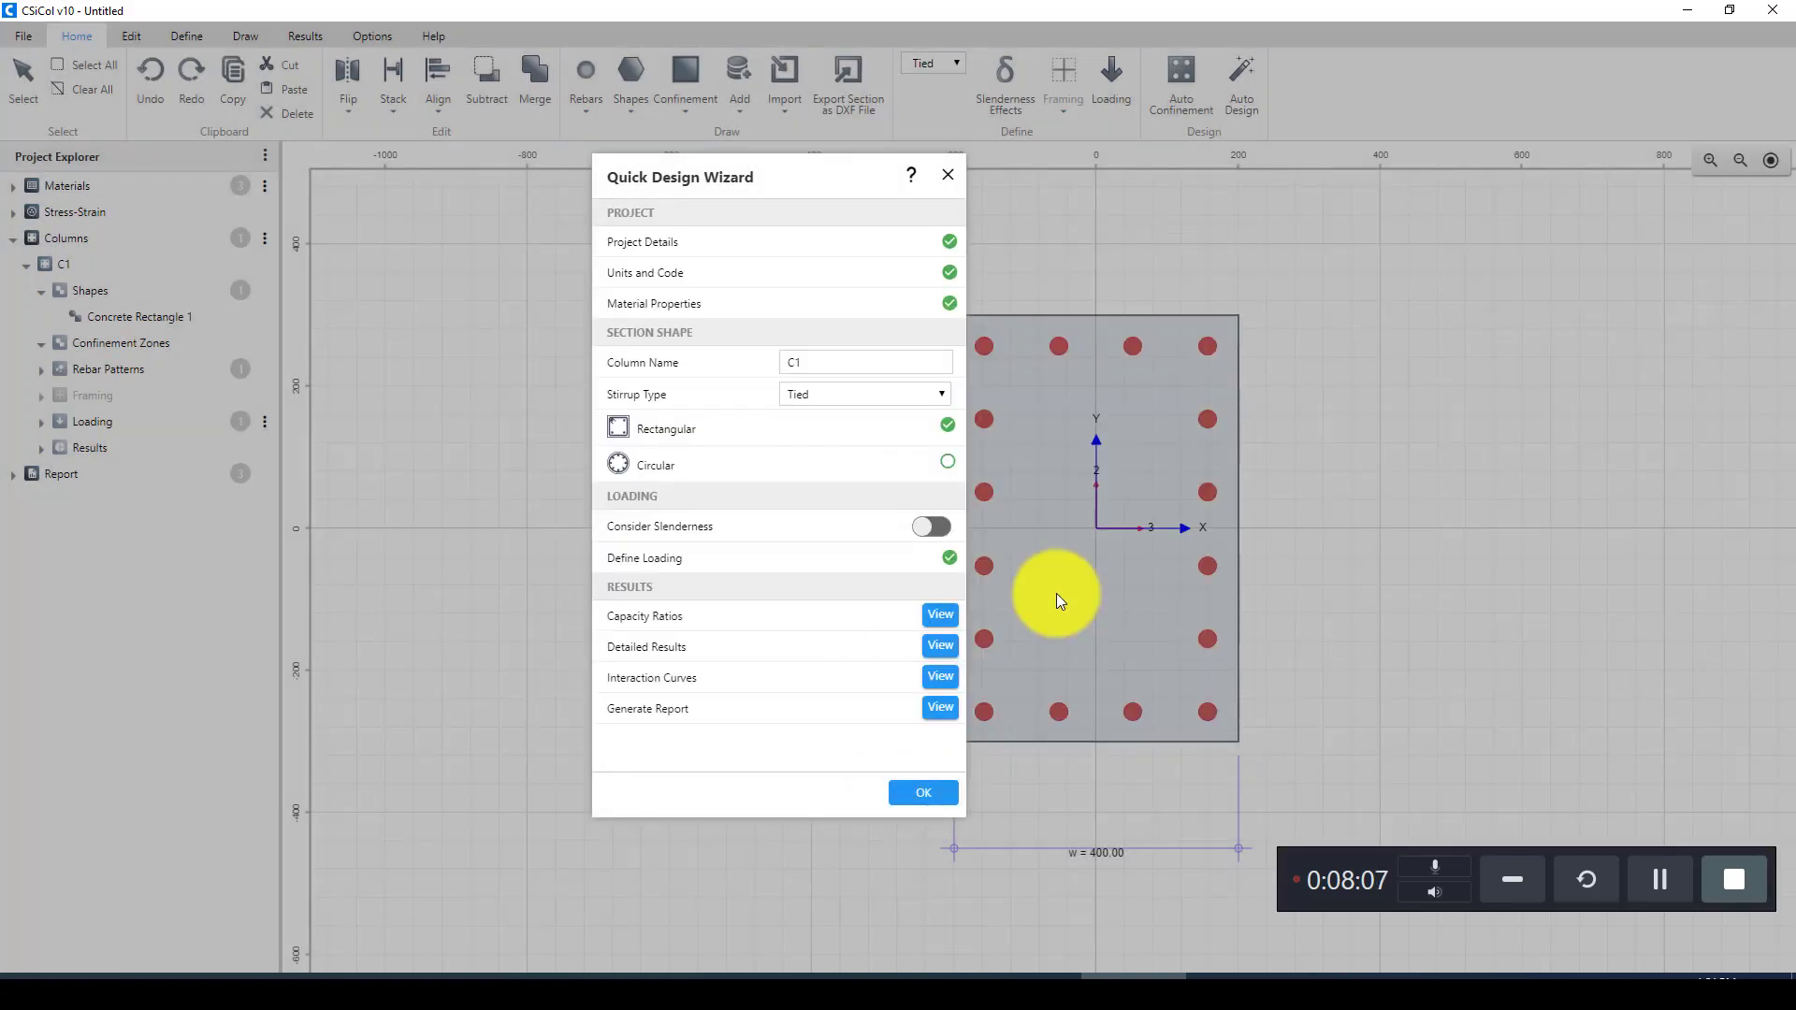
{"action": "left_click", "coordinate": [940, 614]}
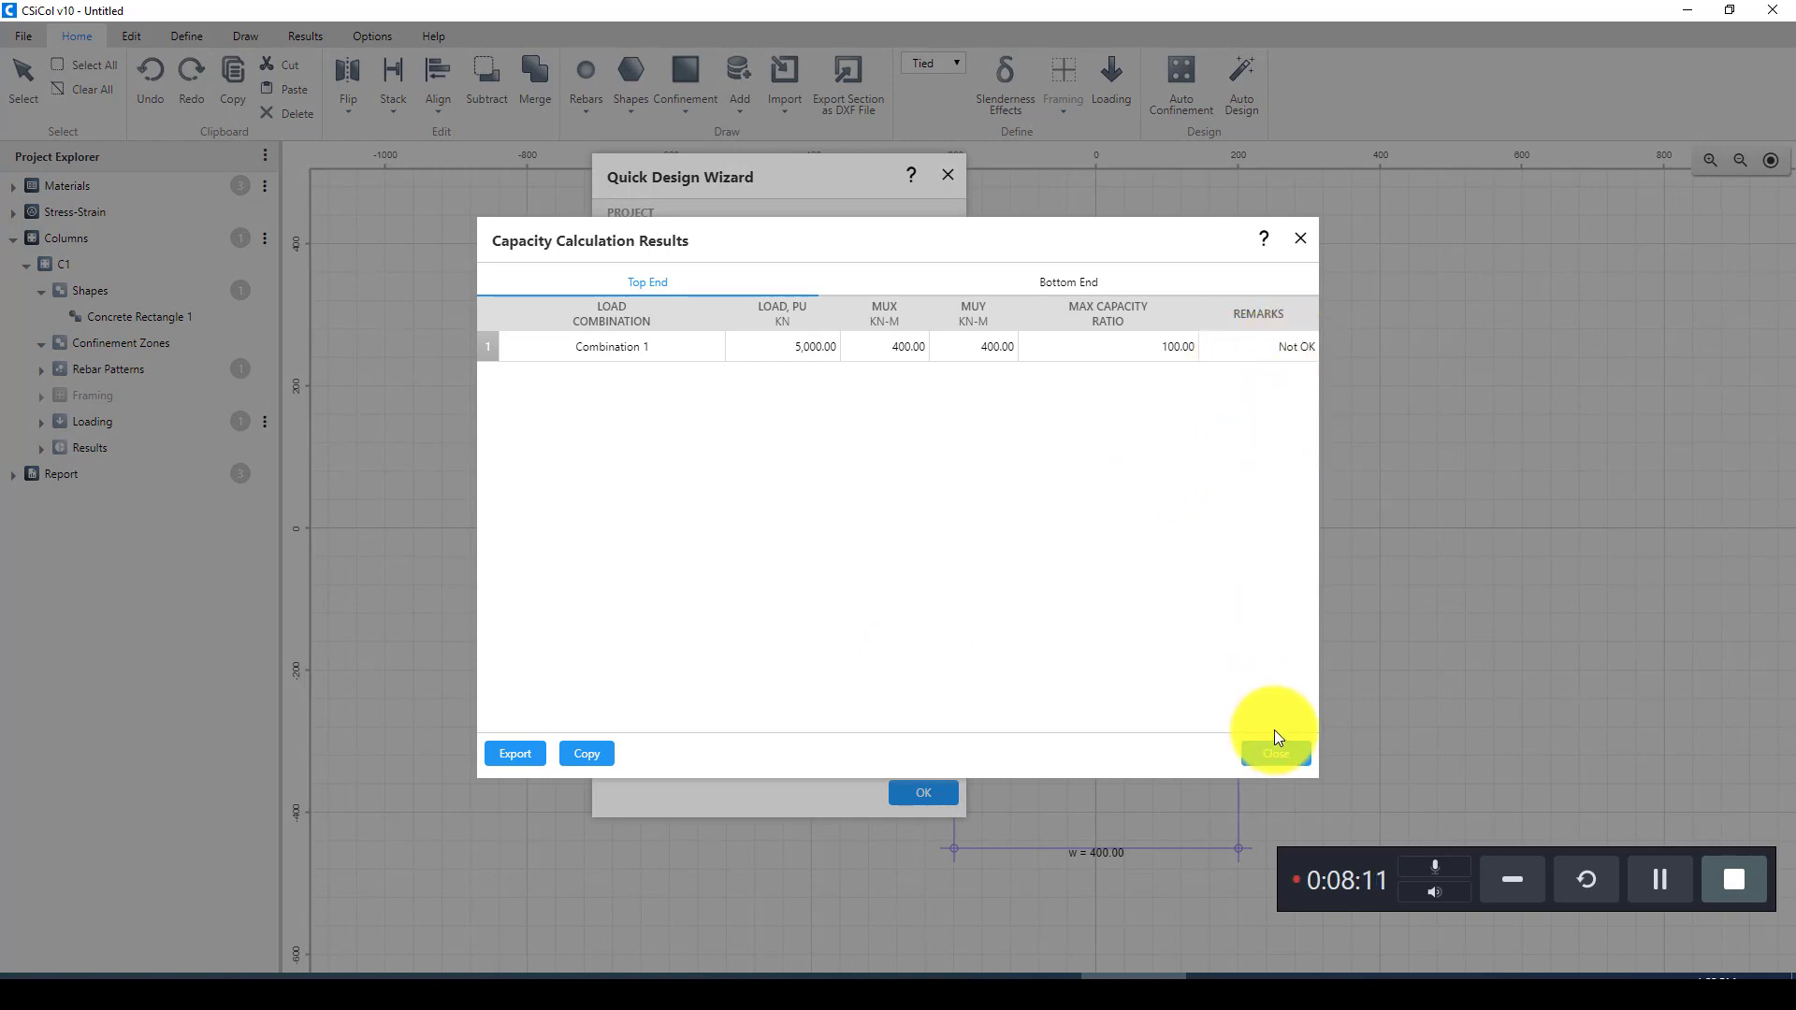
{"action": "left_click", "coordinate": [1272, 753]}
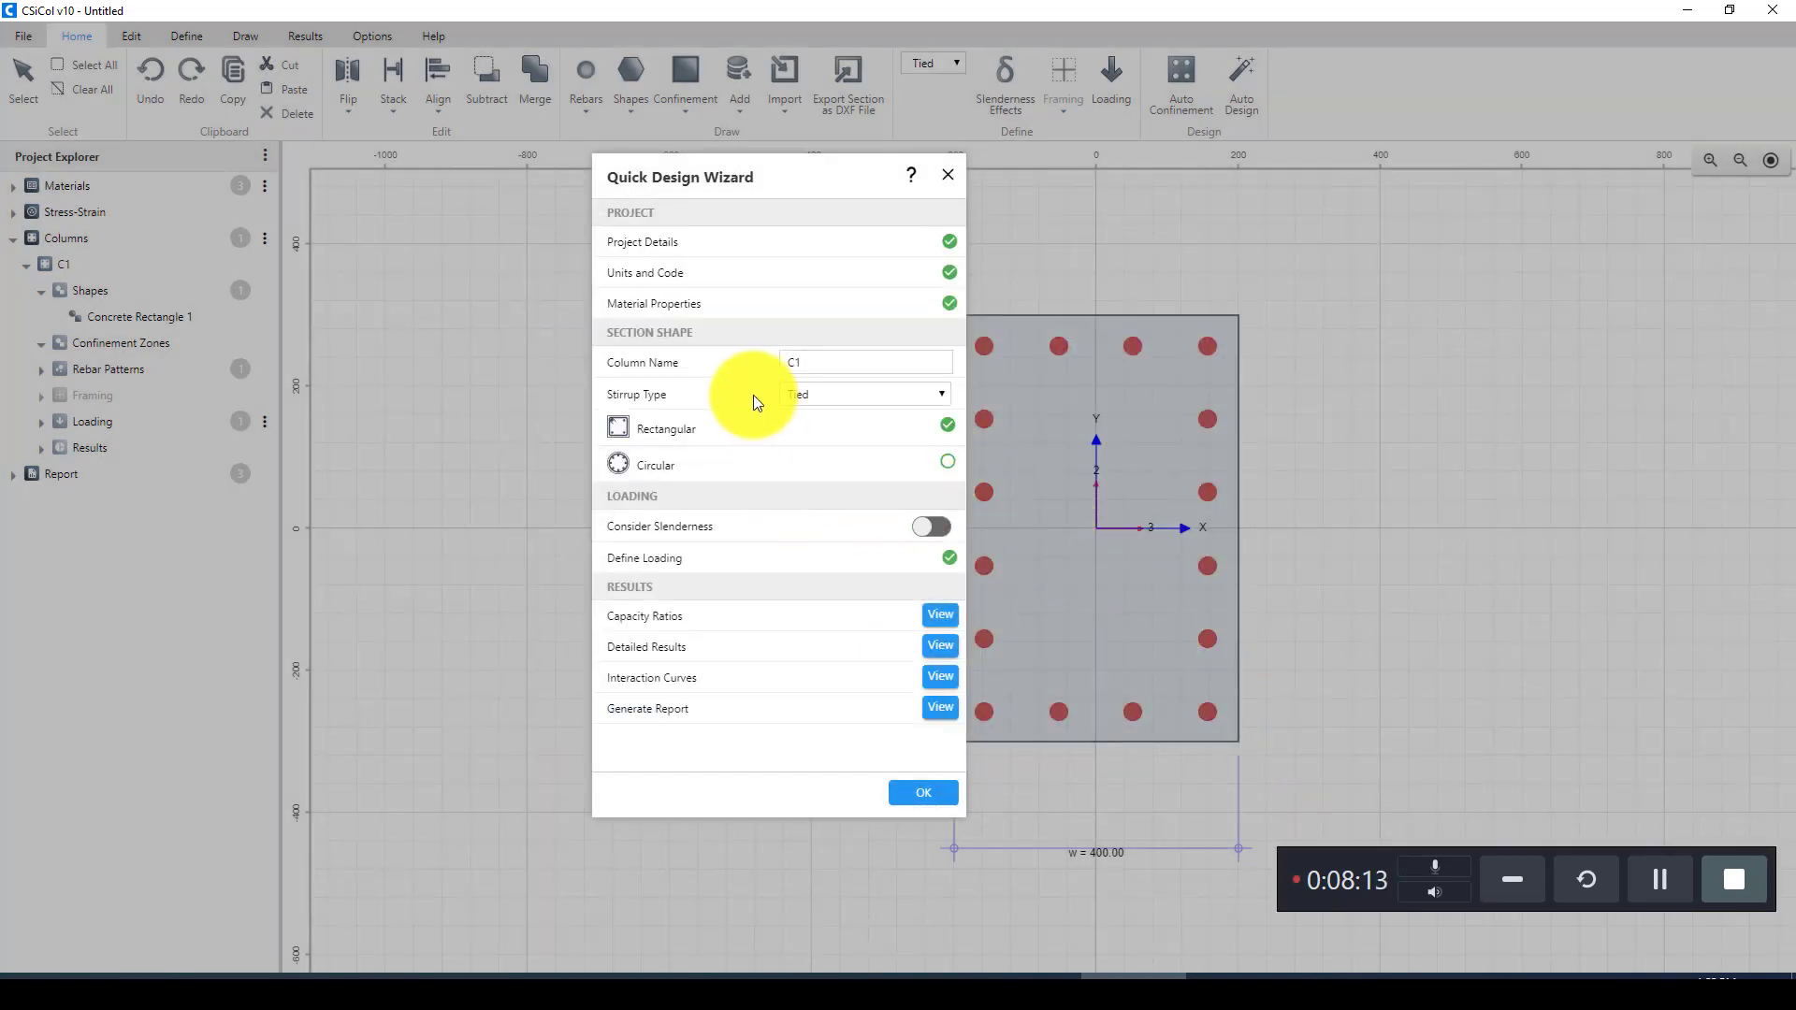
Step: Resize C1 to 600 mm wide by 800 mm high and view the updated 0.86 capacity ratio
{"action": "left_click", "coordinate": [700, 429]}
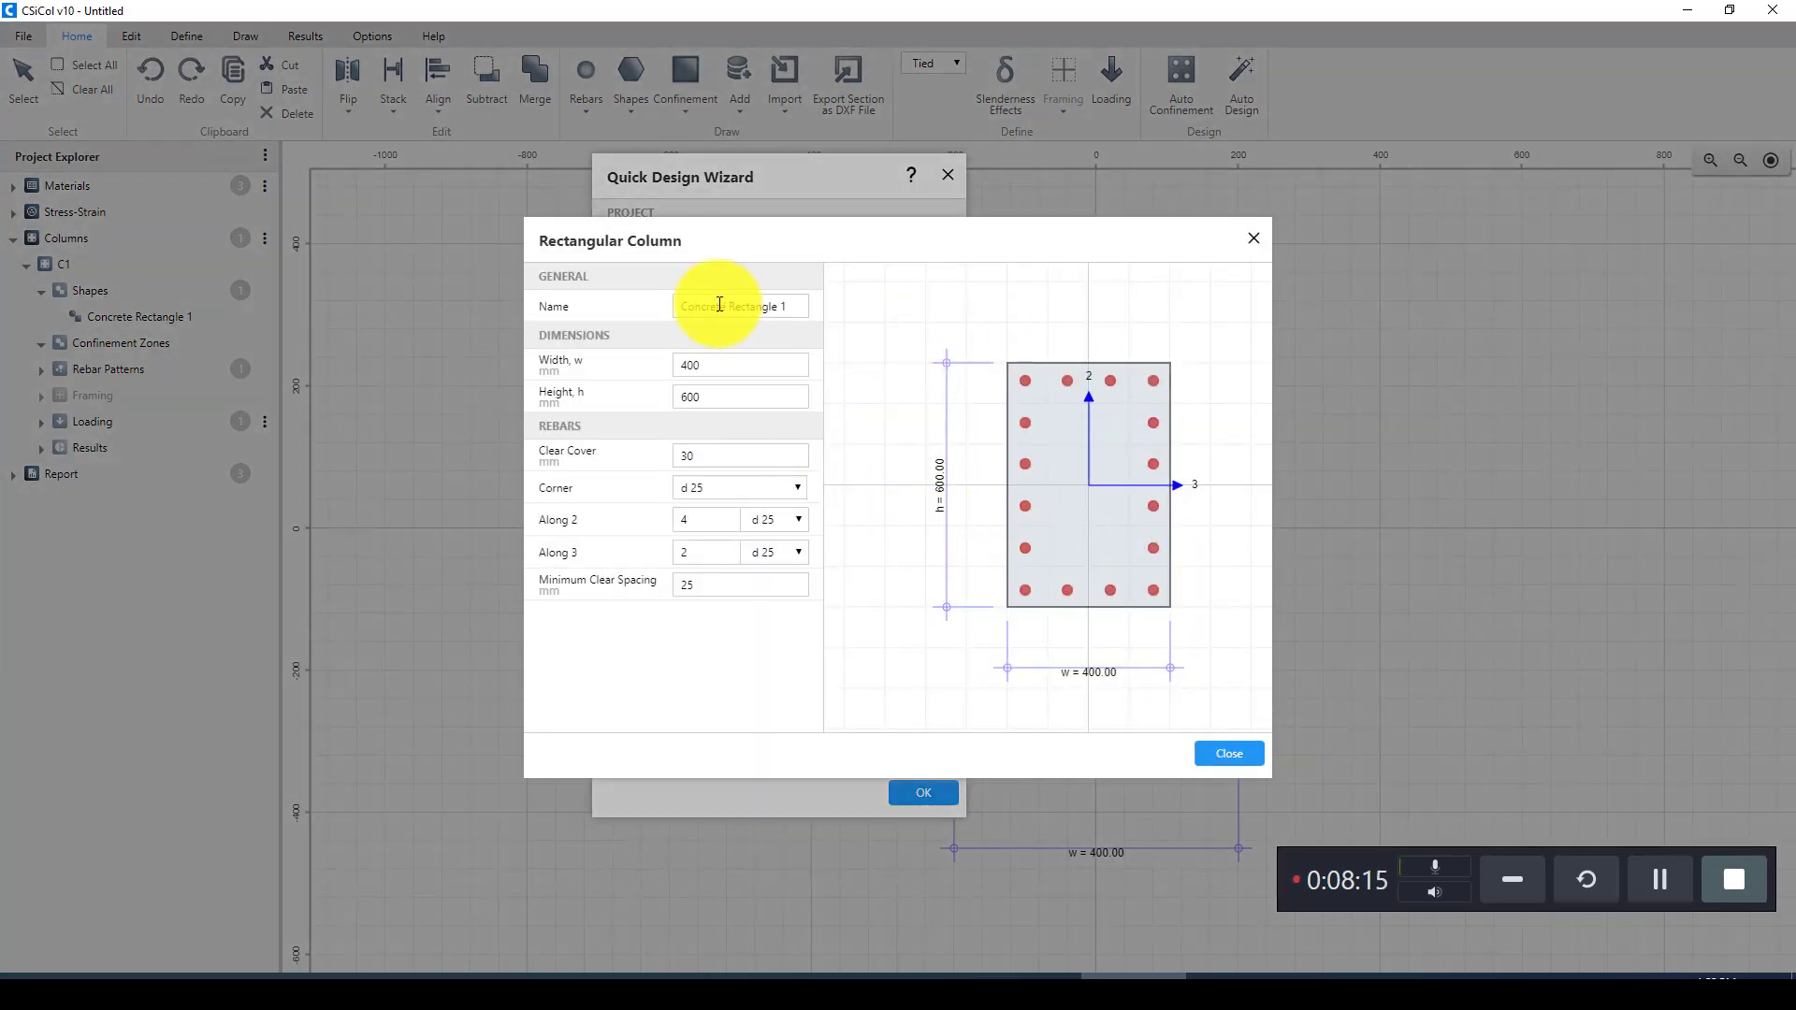
{"action": "double_click", "coordinate": [679, 363]}
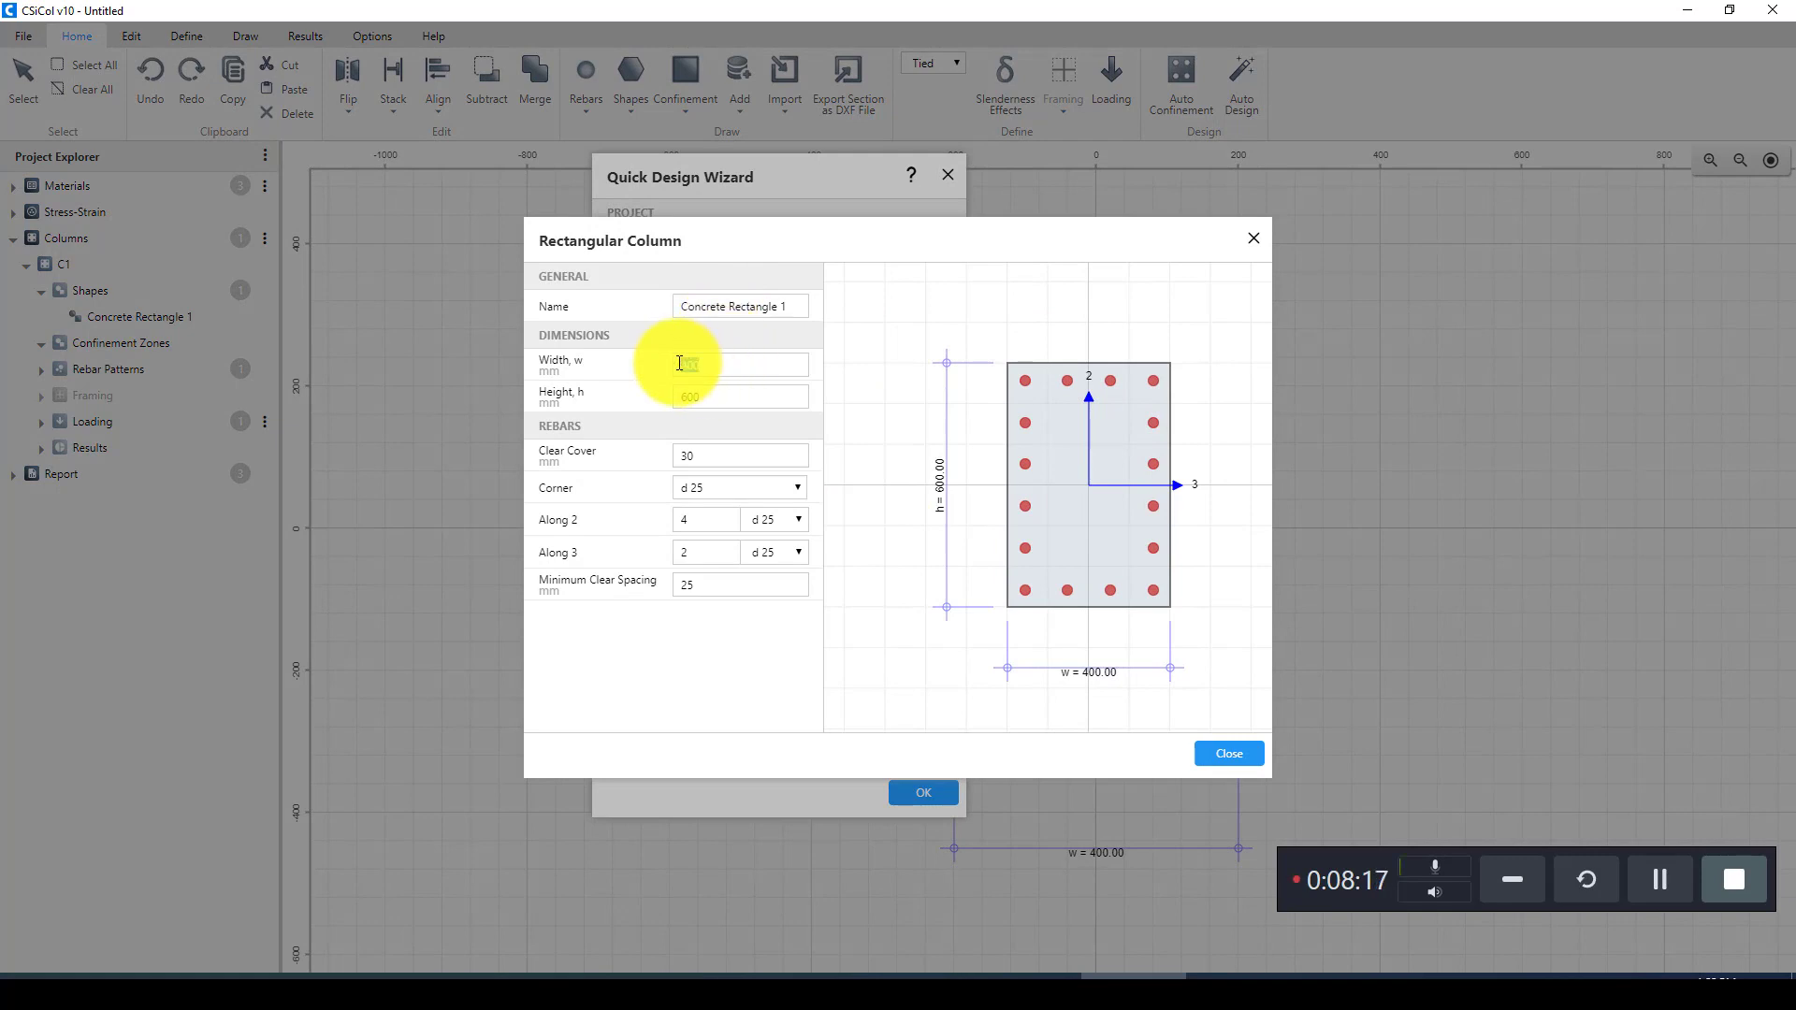
{"action": "type", "text": "600"}
{"action": "left_click", "coordinate": [679, 400]}
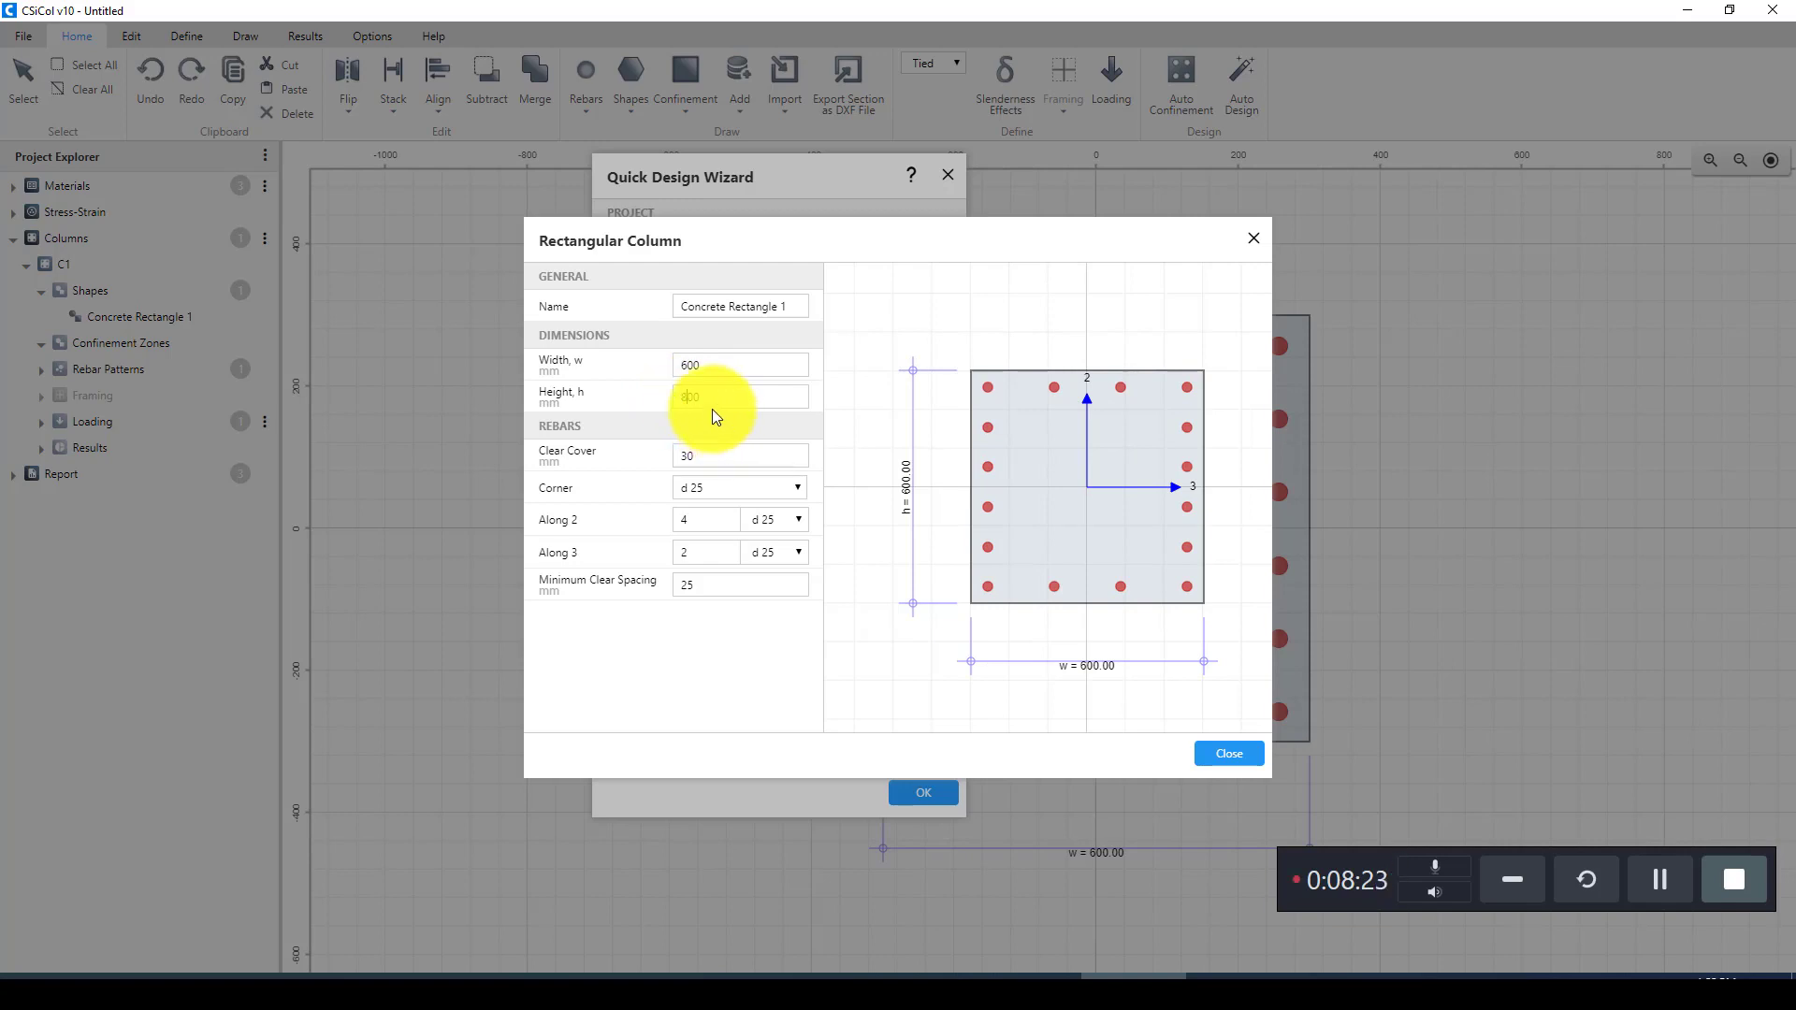
{"action": "key", "text": "shift+Tab"}
{"action": "left_click", "coordinate": [717, 397]}
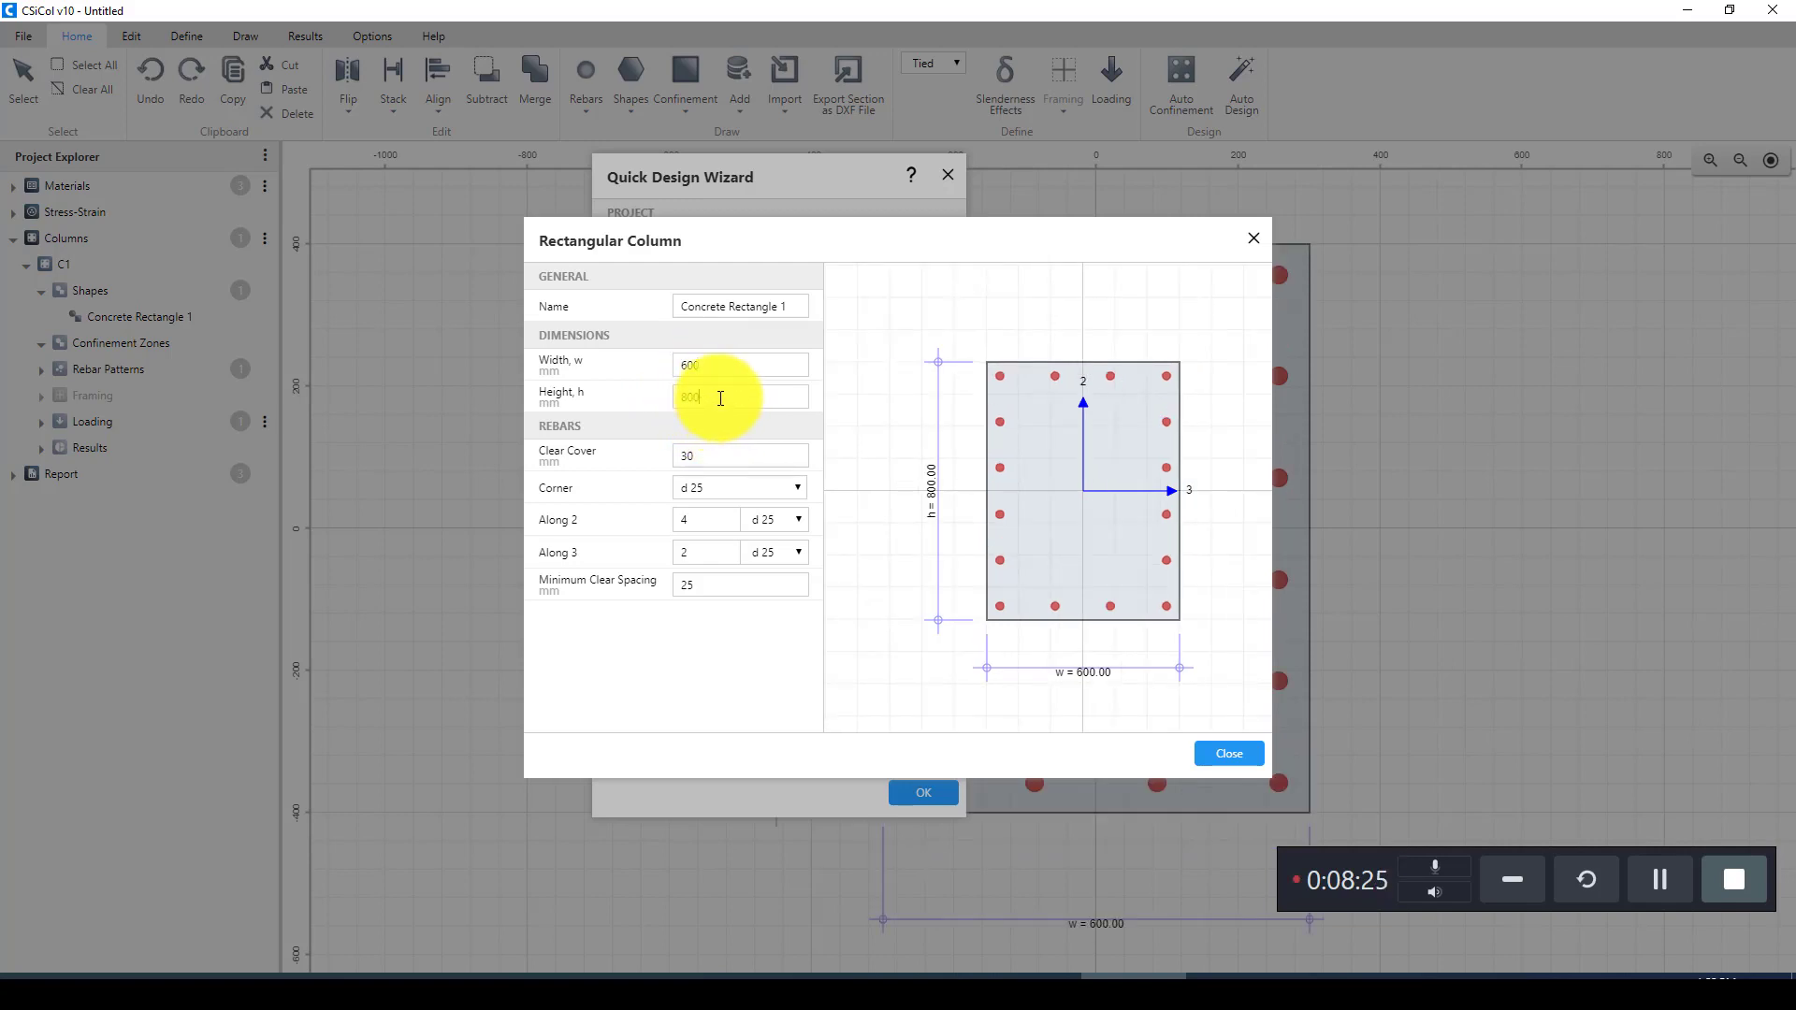
{"action": "left_click", "coordinate": [1228, 754]}
{"action": "left_click", "coordinate": [941, 617]}
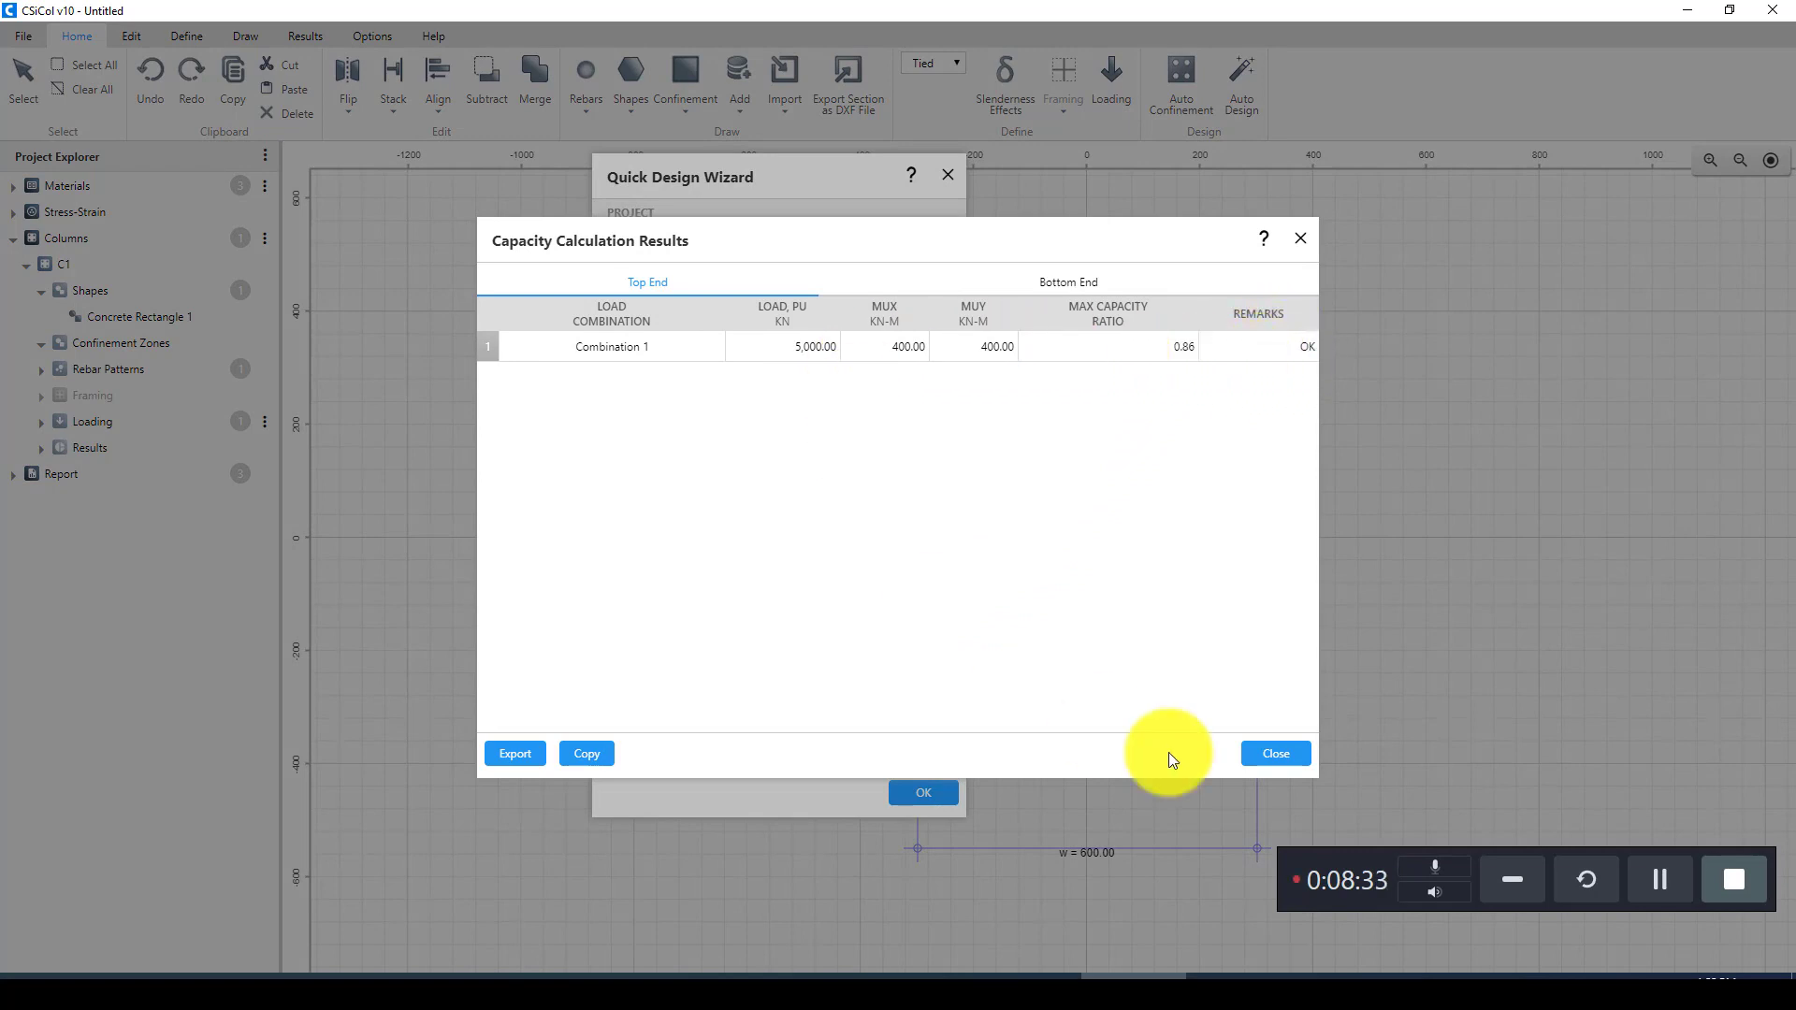
Step: Inspect the detailed capacity results table for Combination 1 at ratio 0.86, then close it
{"action": "left_click", "coordinate": [1276, 754]}
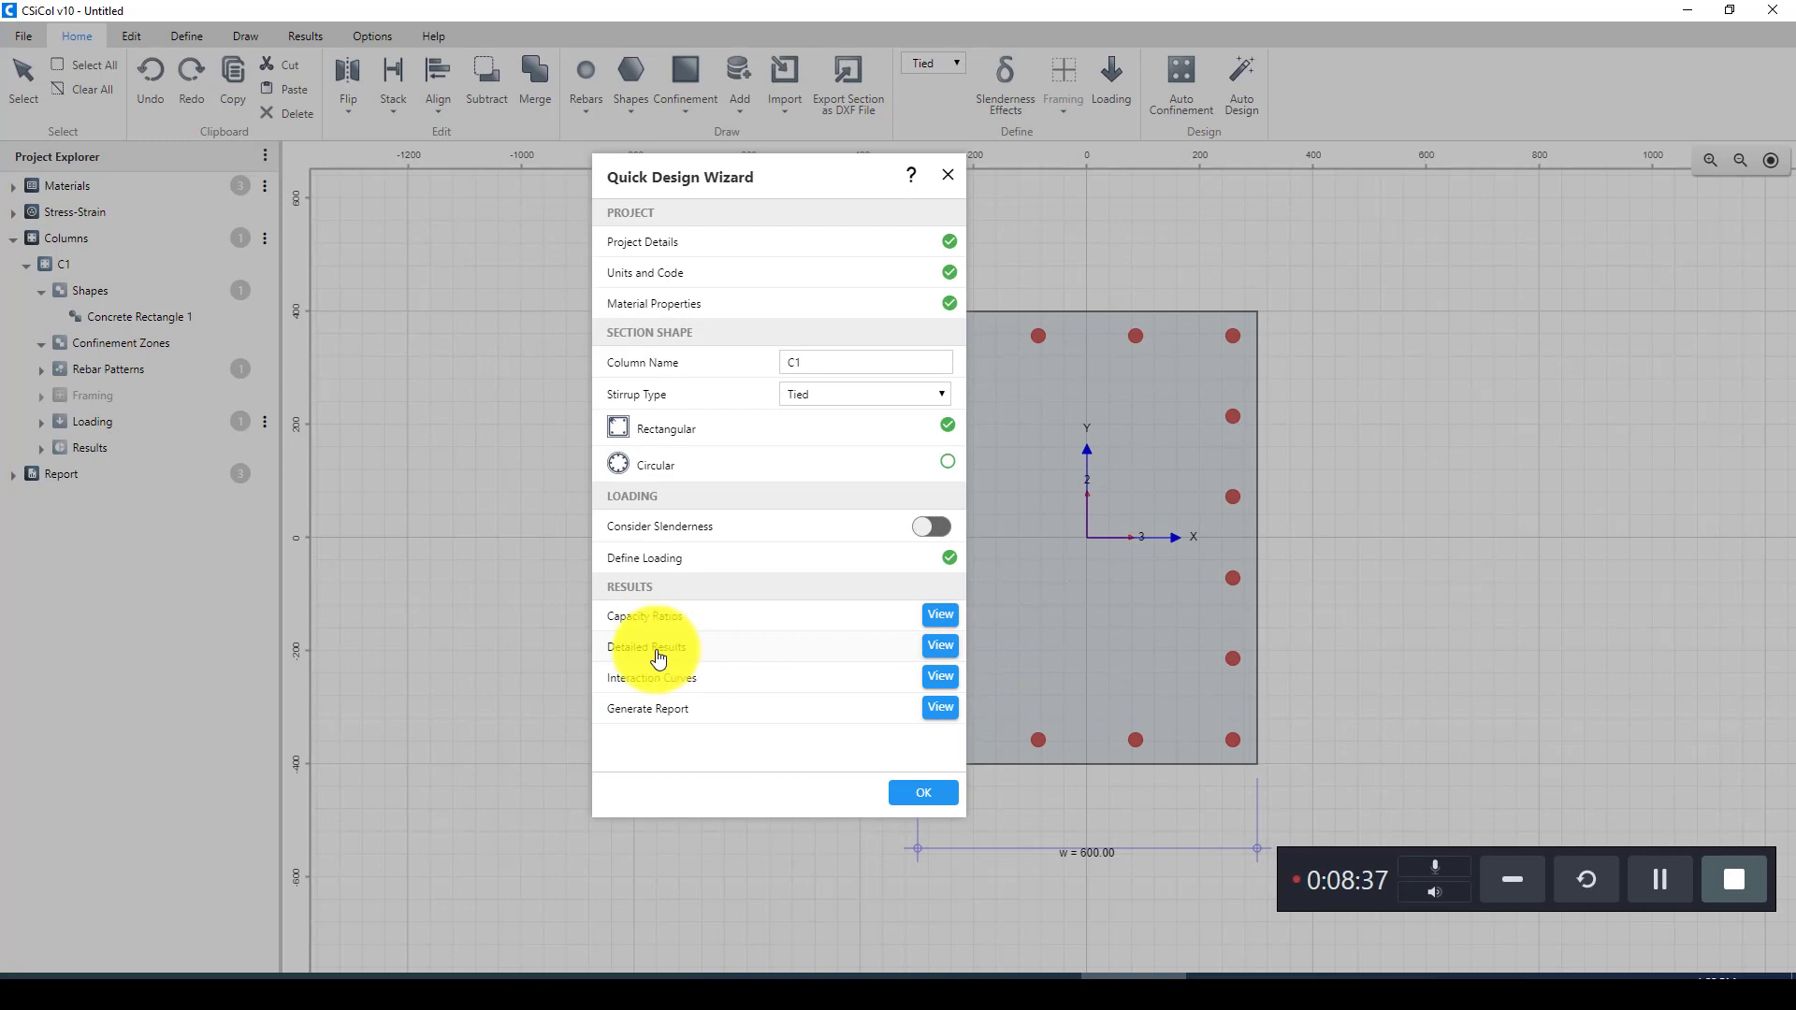
{"action": "left_click", "coordinate": [936, 645]}
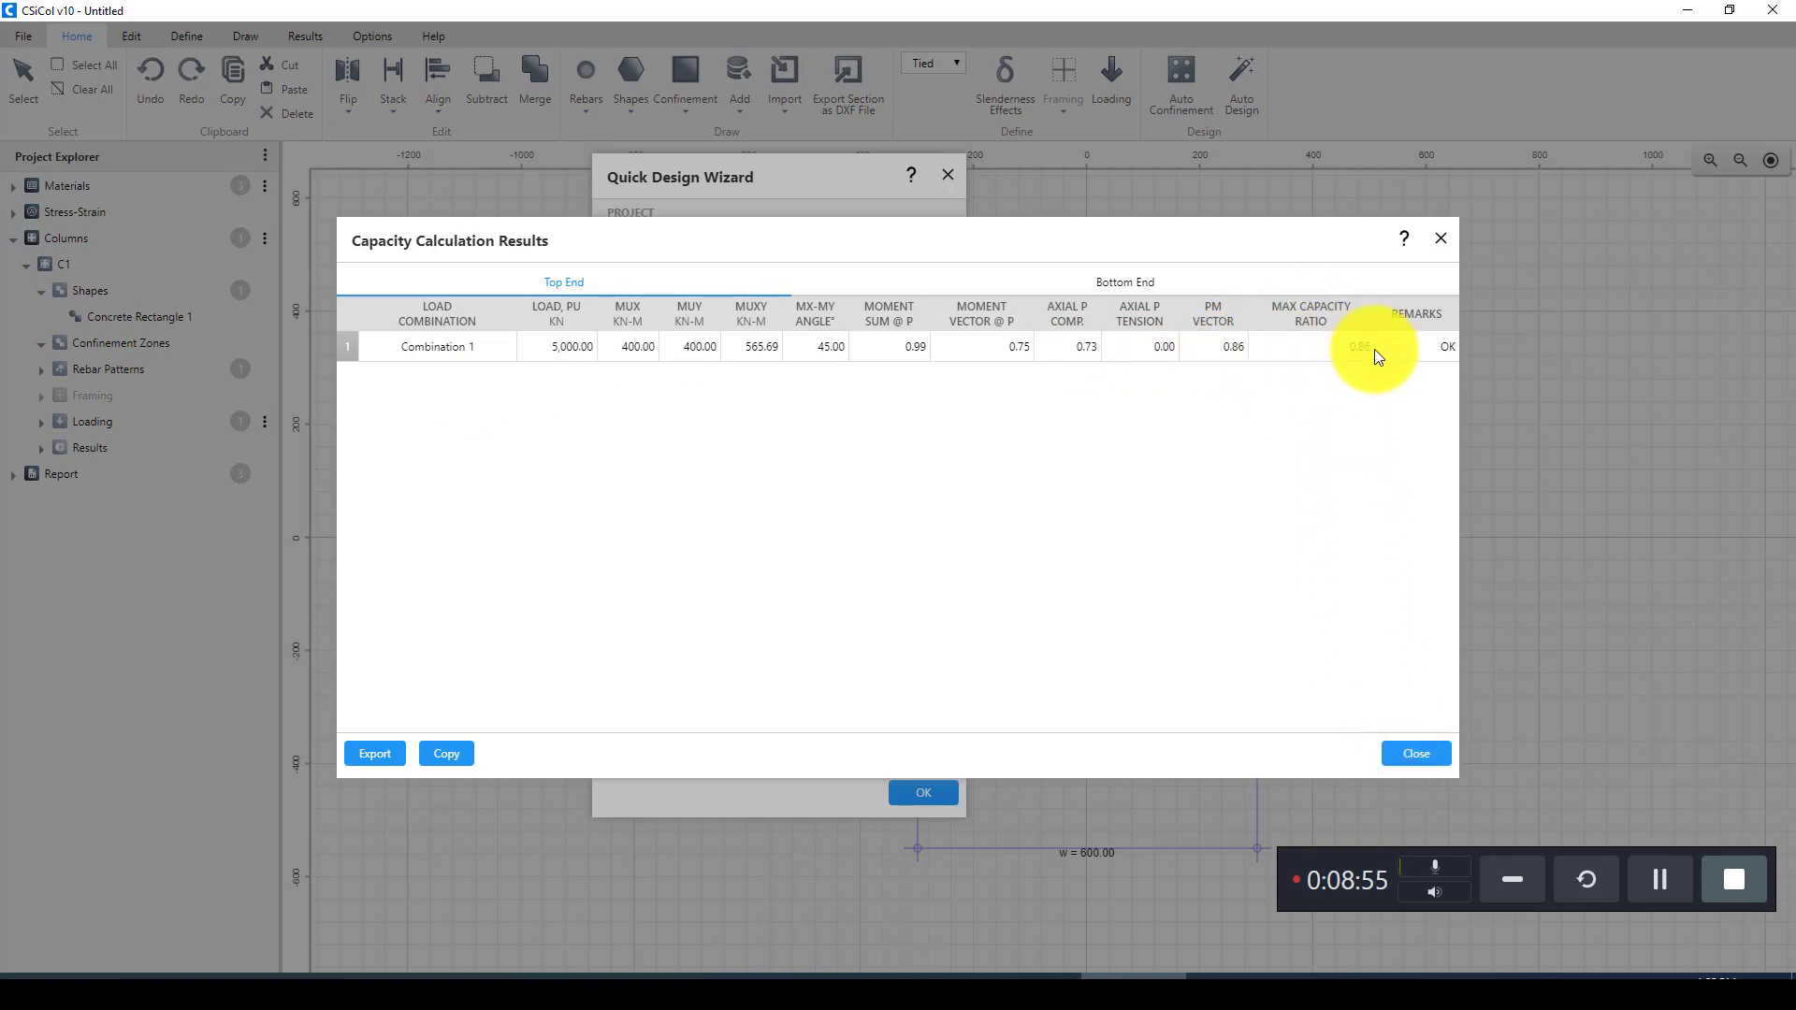
{"action": "left_click", "coordinate": [1412, 754]}
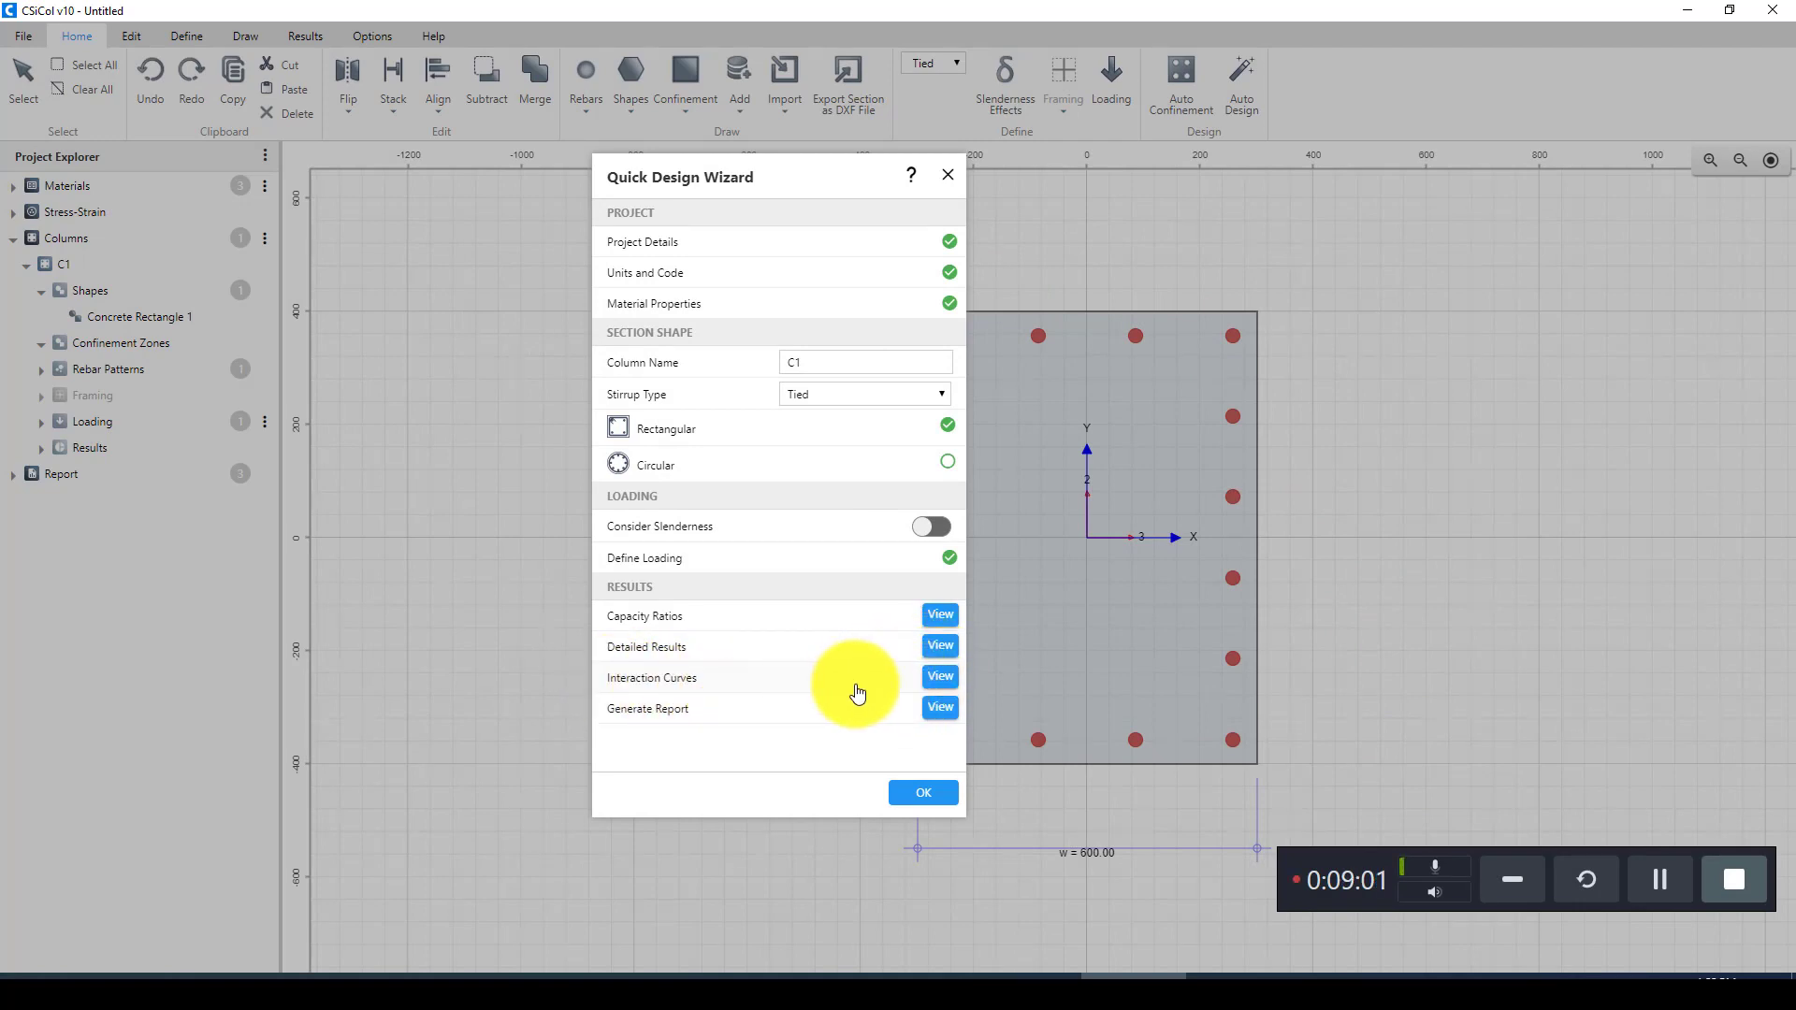
Step: Open C1's interaction diagrams and show the P–M curve at a 45° angle
{"action": "left_click", "coordinate": [942, 687]}
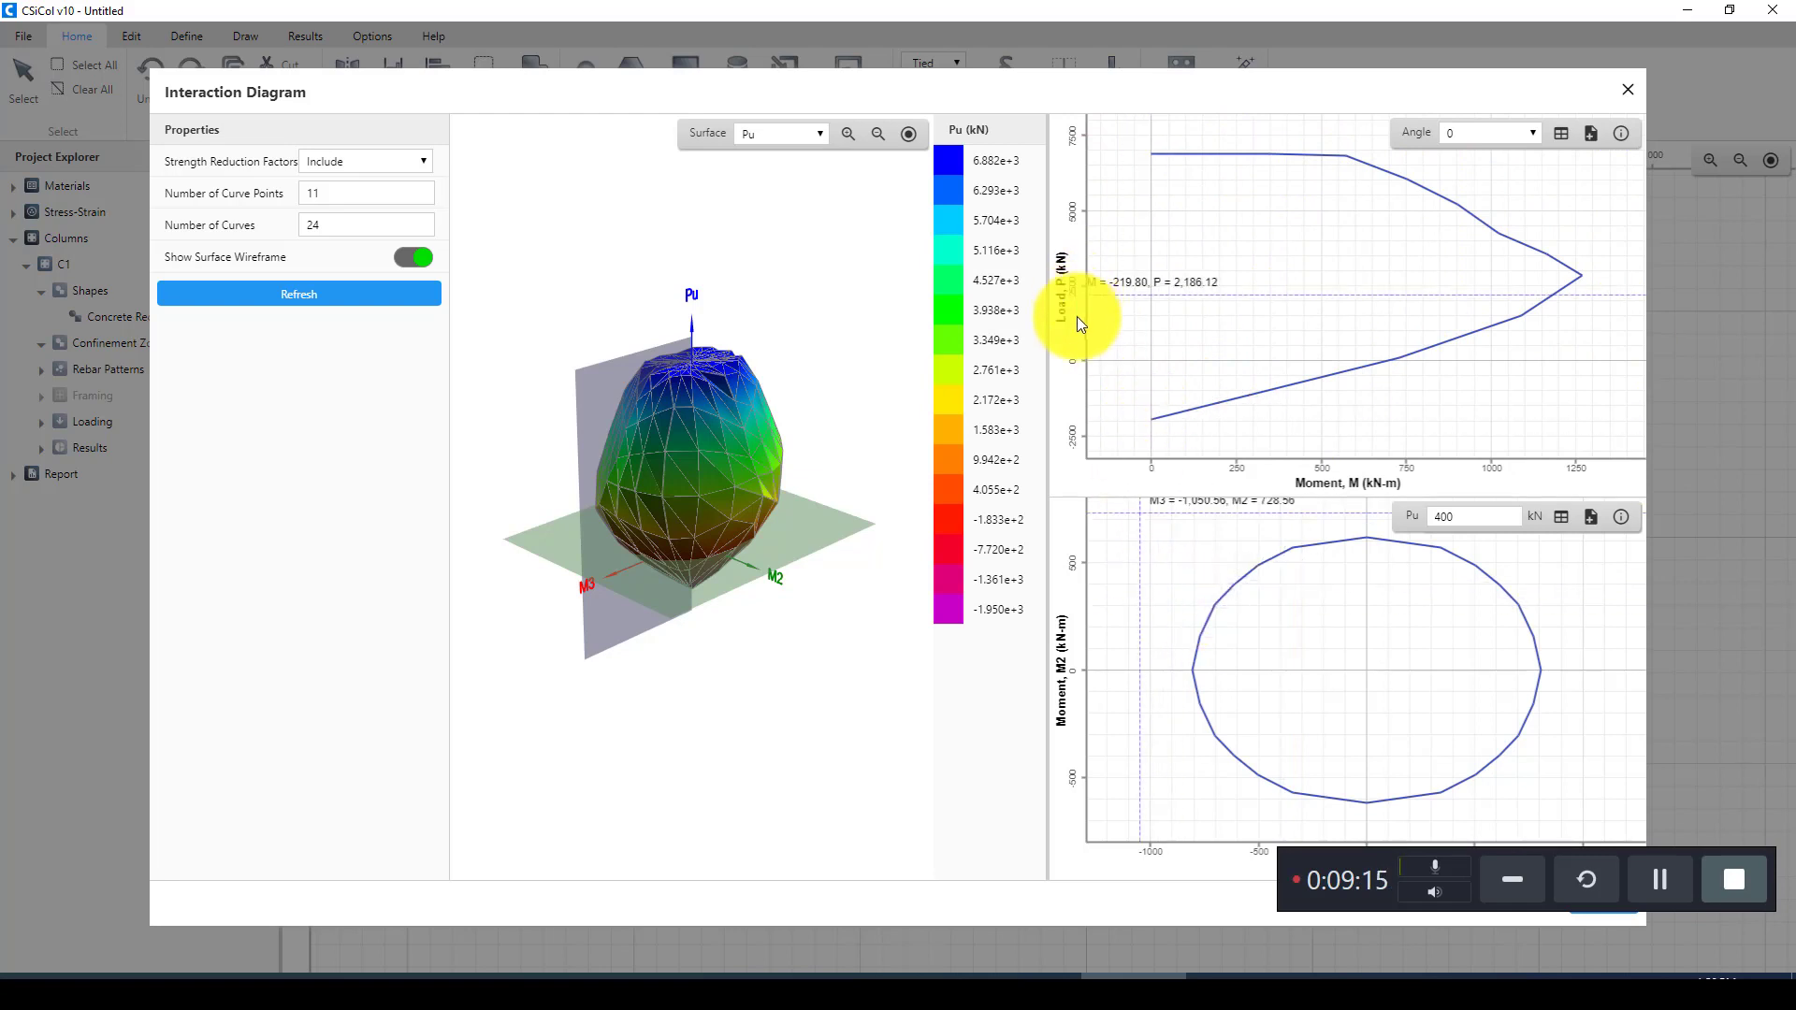
{"action": "left_click", "coordinate": [1531, 134]}
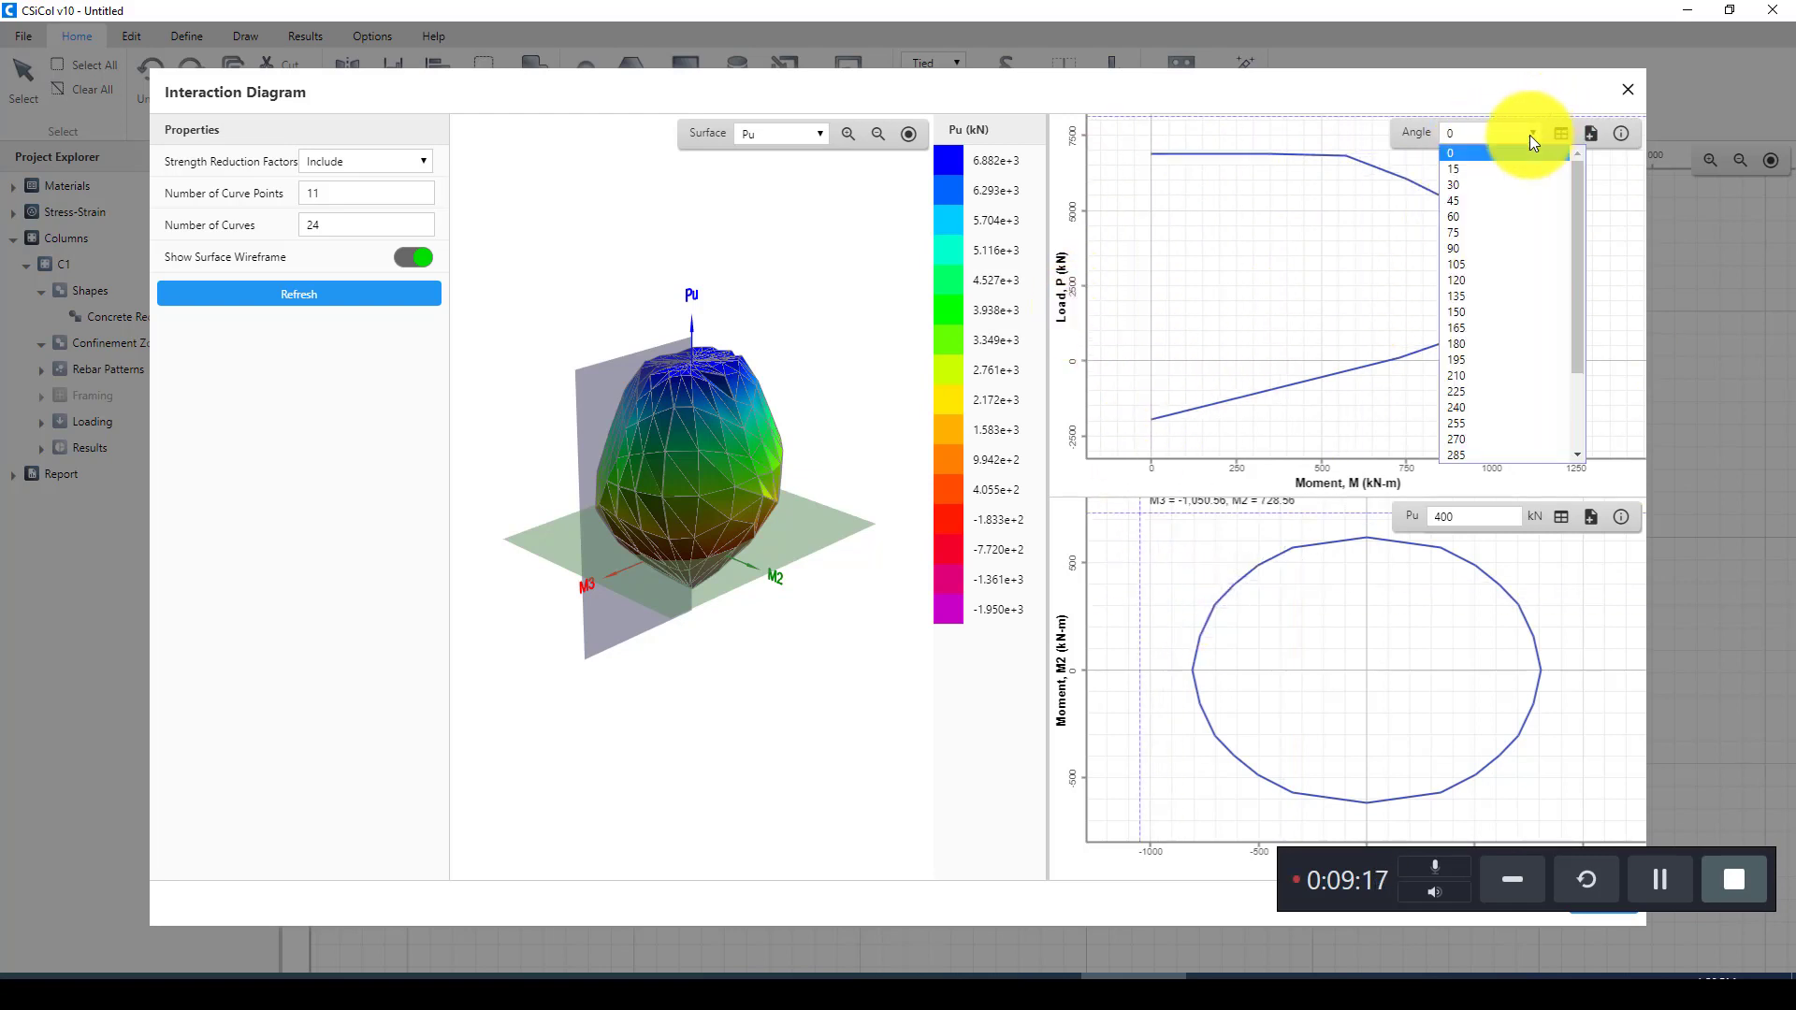
{"action": "left_click", "coordinate": [1497, 202]}
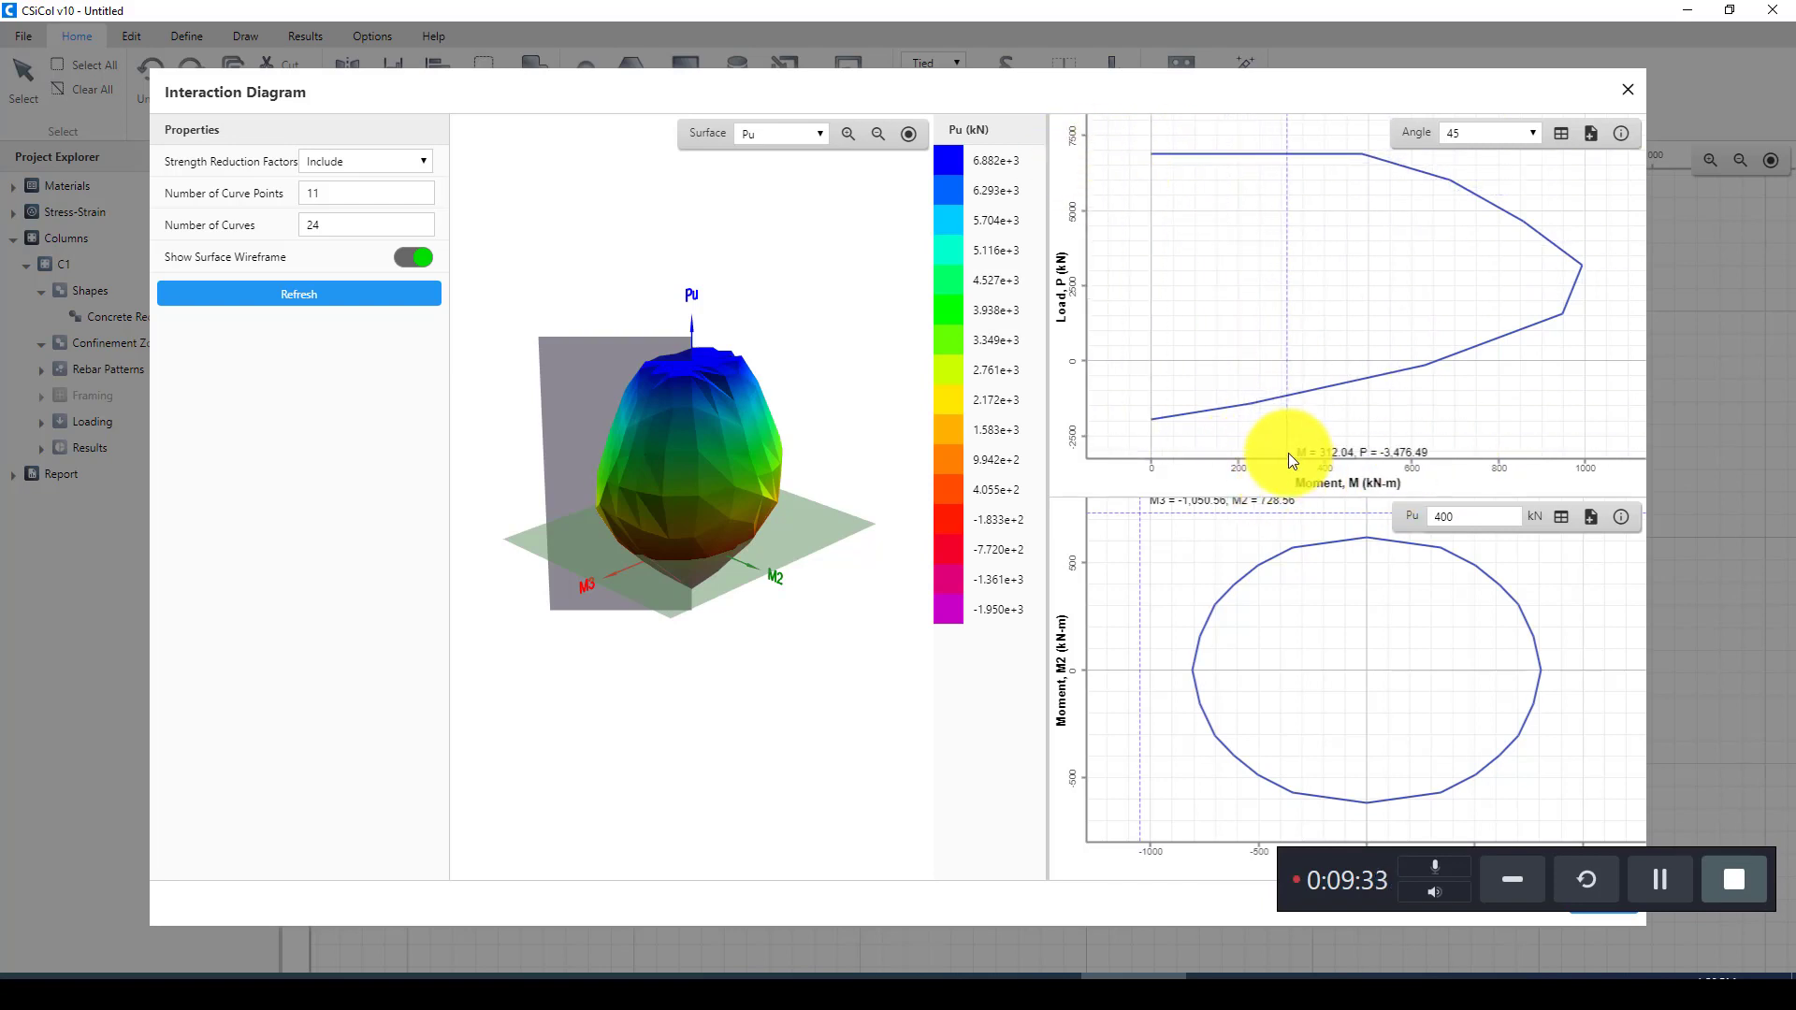
{"action": "double_click", "coordinate": [1435, 517]}
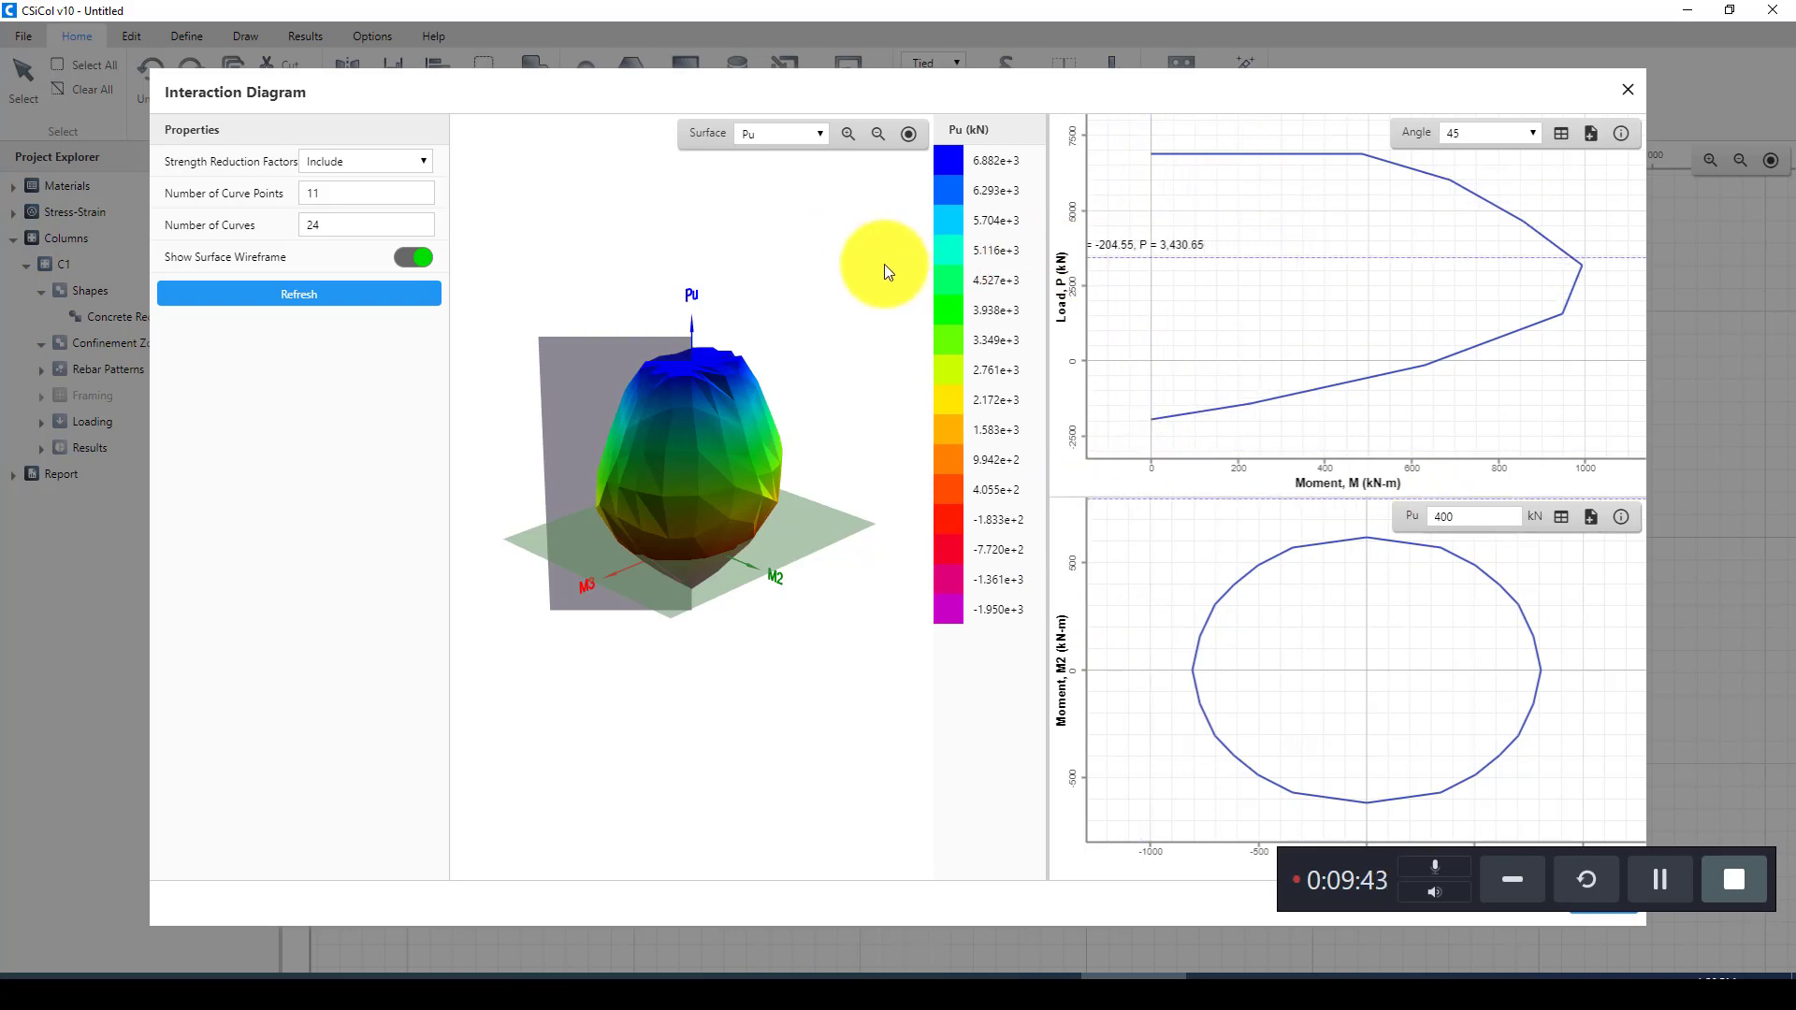
Step: Set the strength reduction factors to 'Exclude Ø Factors, Increased Fy'
{"action": "left_click", "coordinate": [421, 163]}
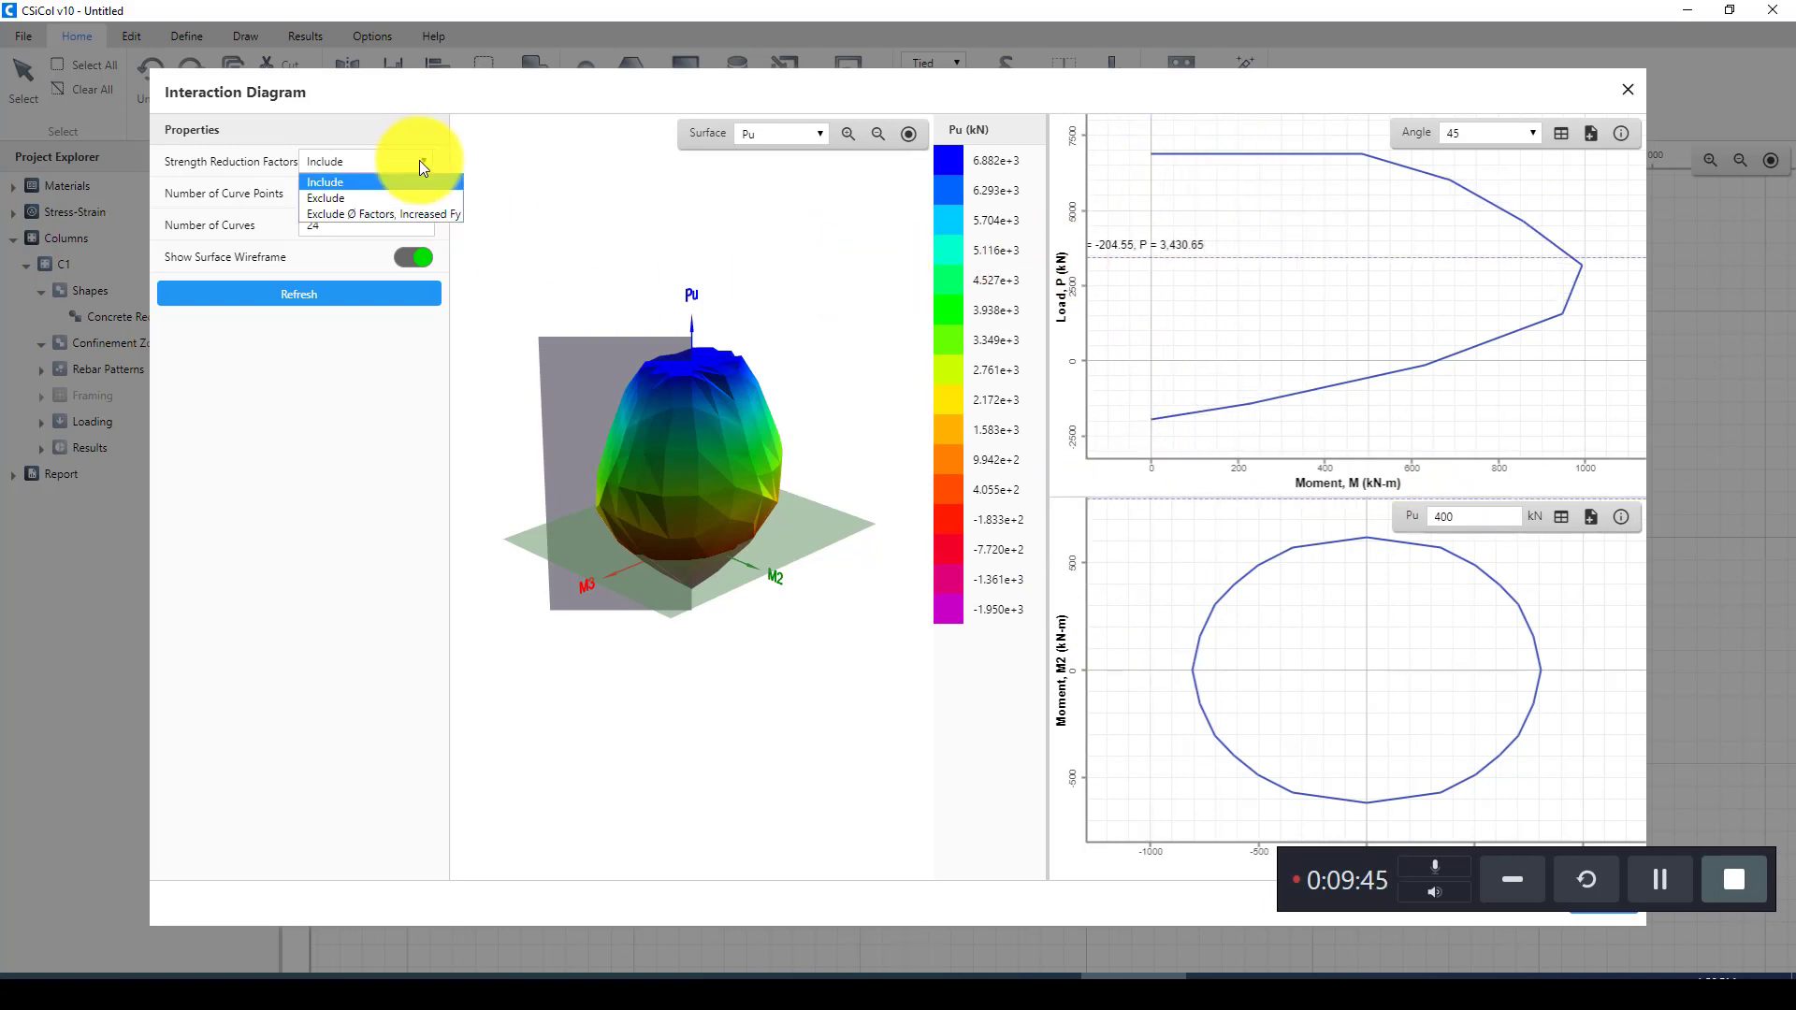
{"action": "left_click", "coordinate": [377, 214]}
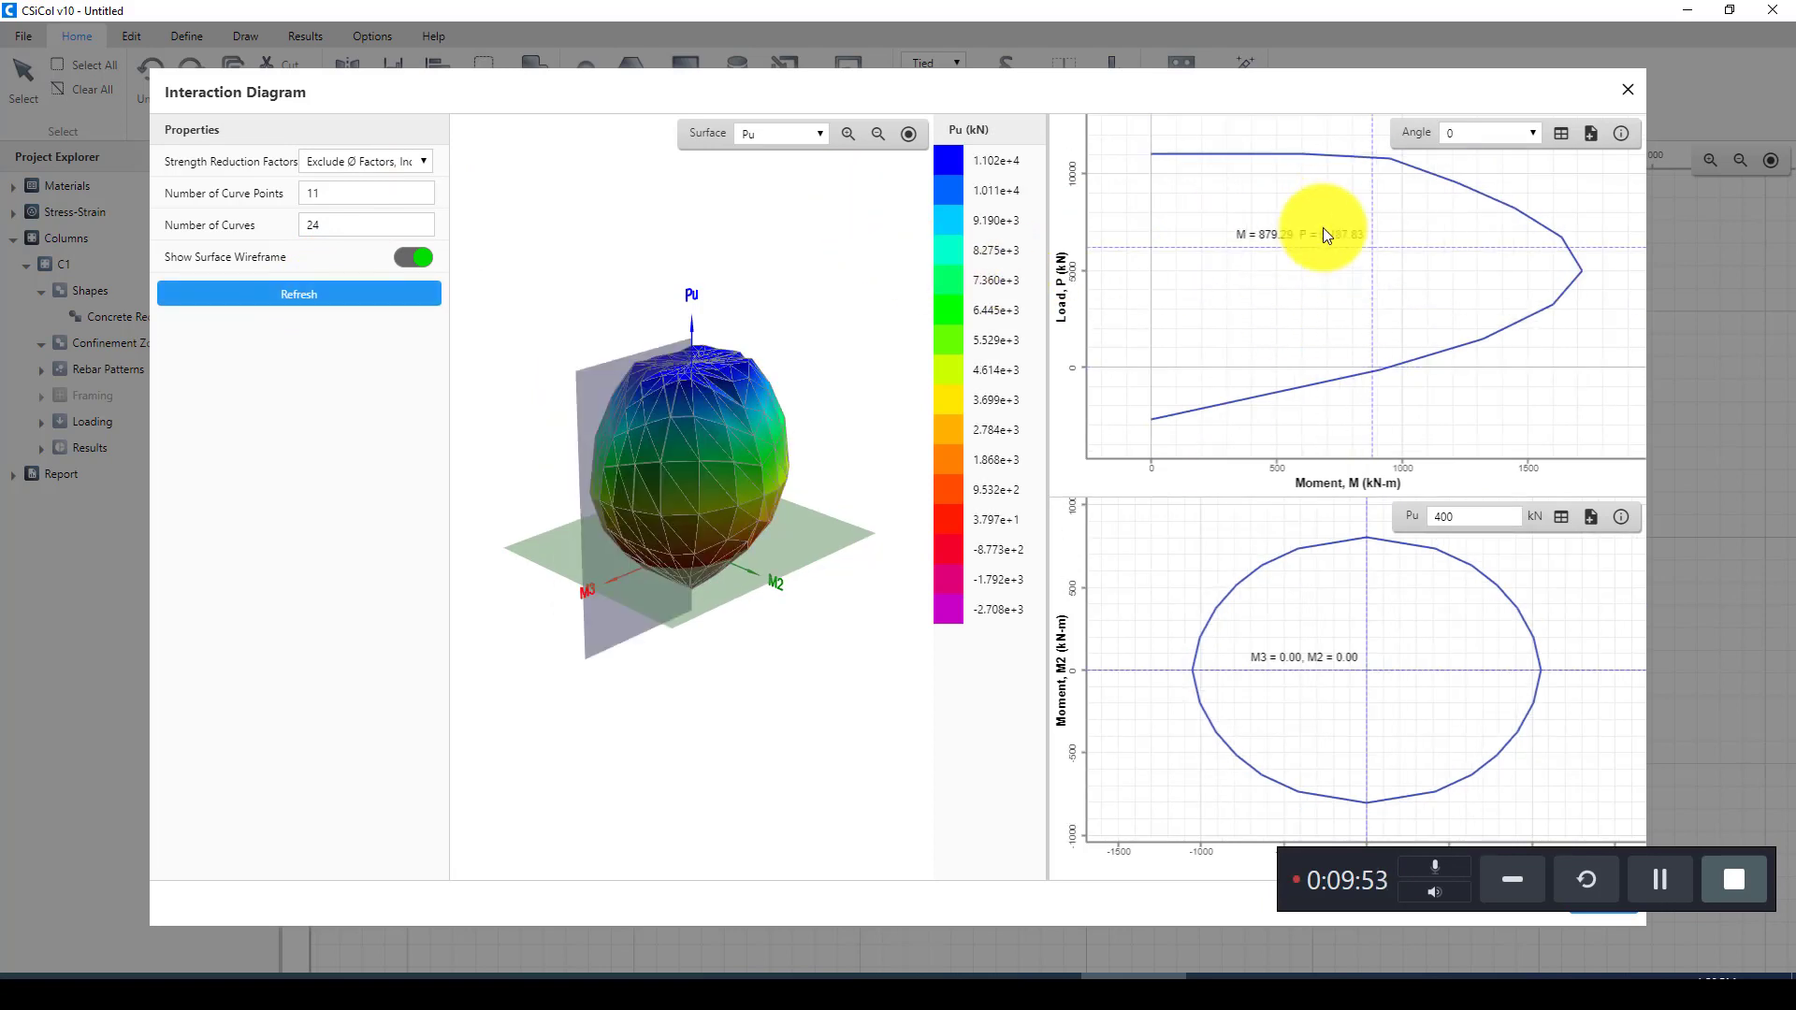
{"action": "double_click", "coordinate": [349, 231]}
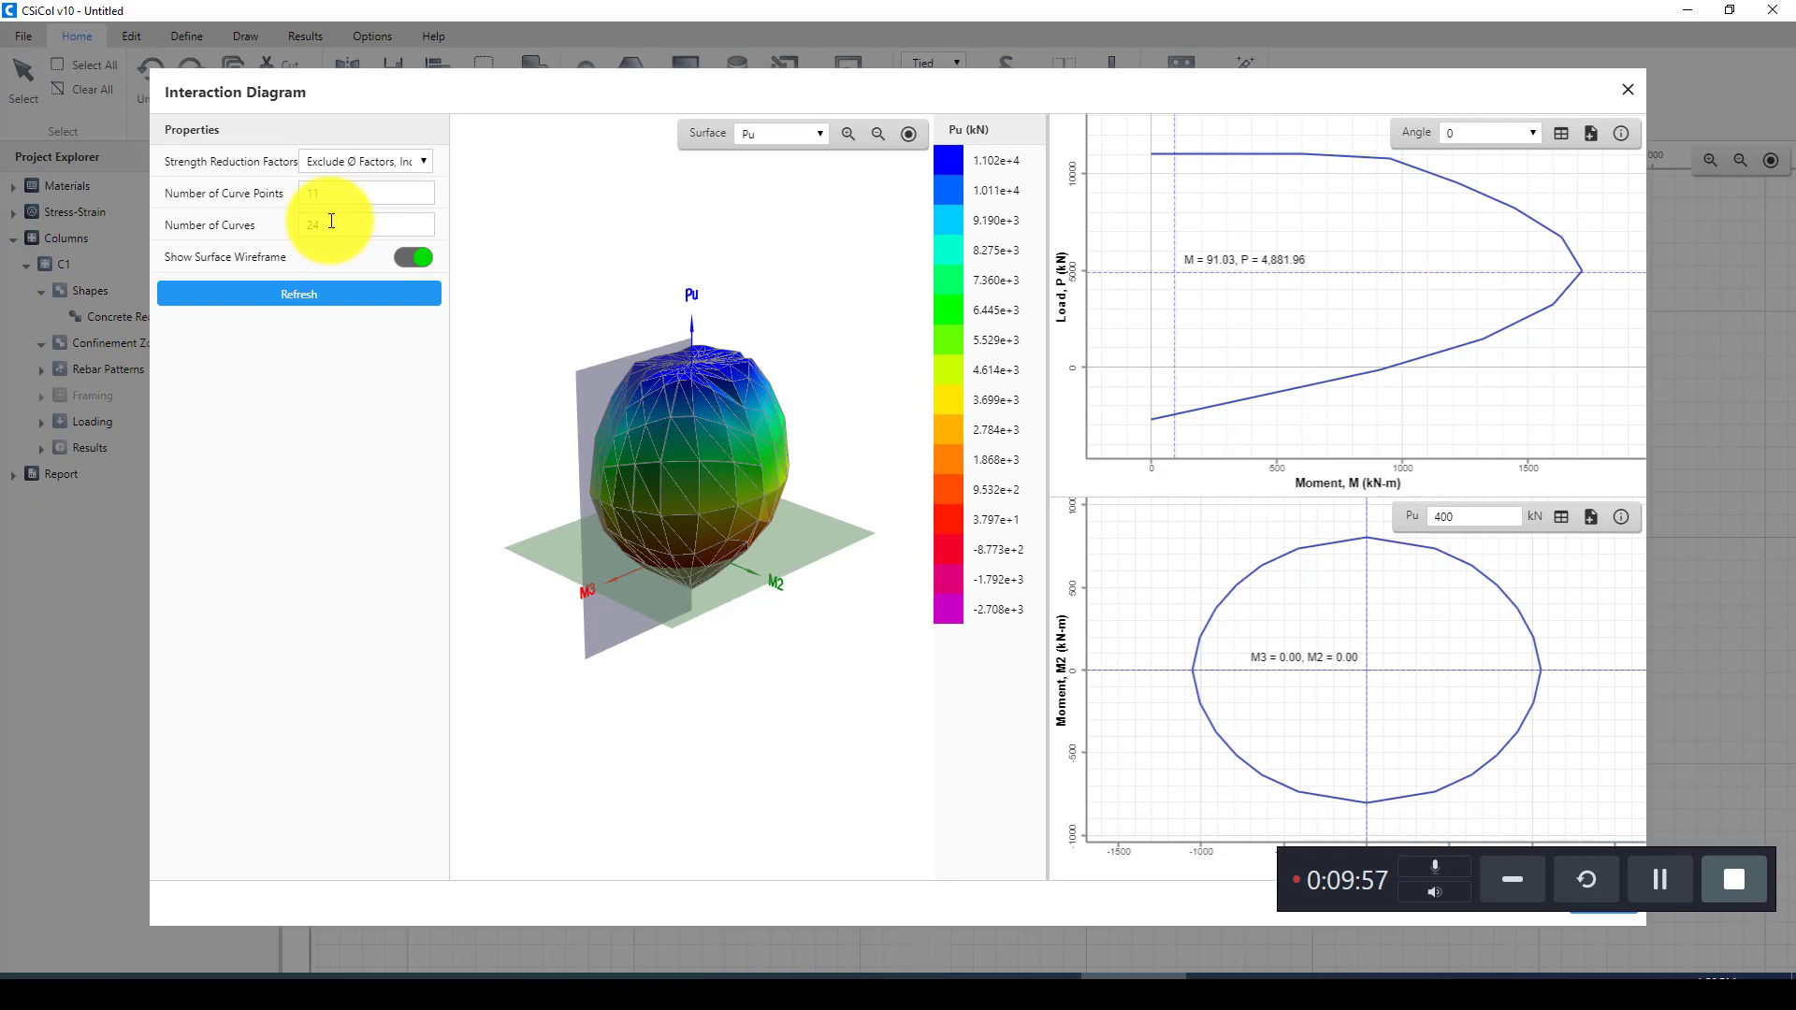
Step: Colour the 3D surface by M2, then M3, and close the Interaction Diagram window
{"action": "left_click", "coordinate": [819, 137]}
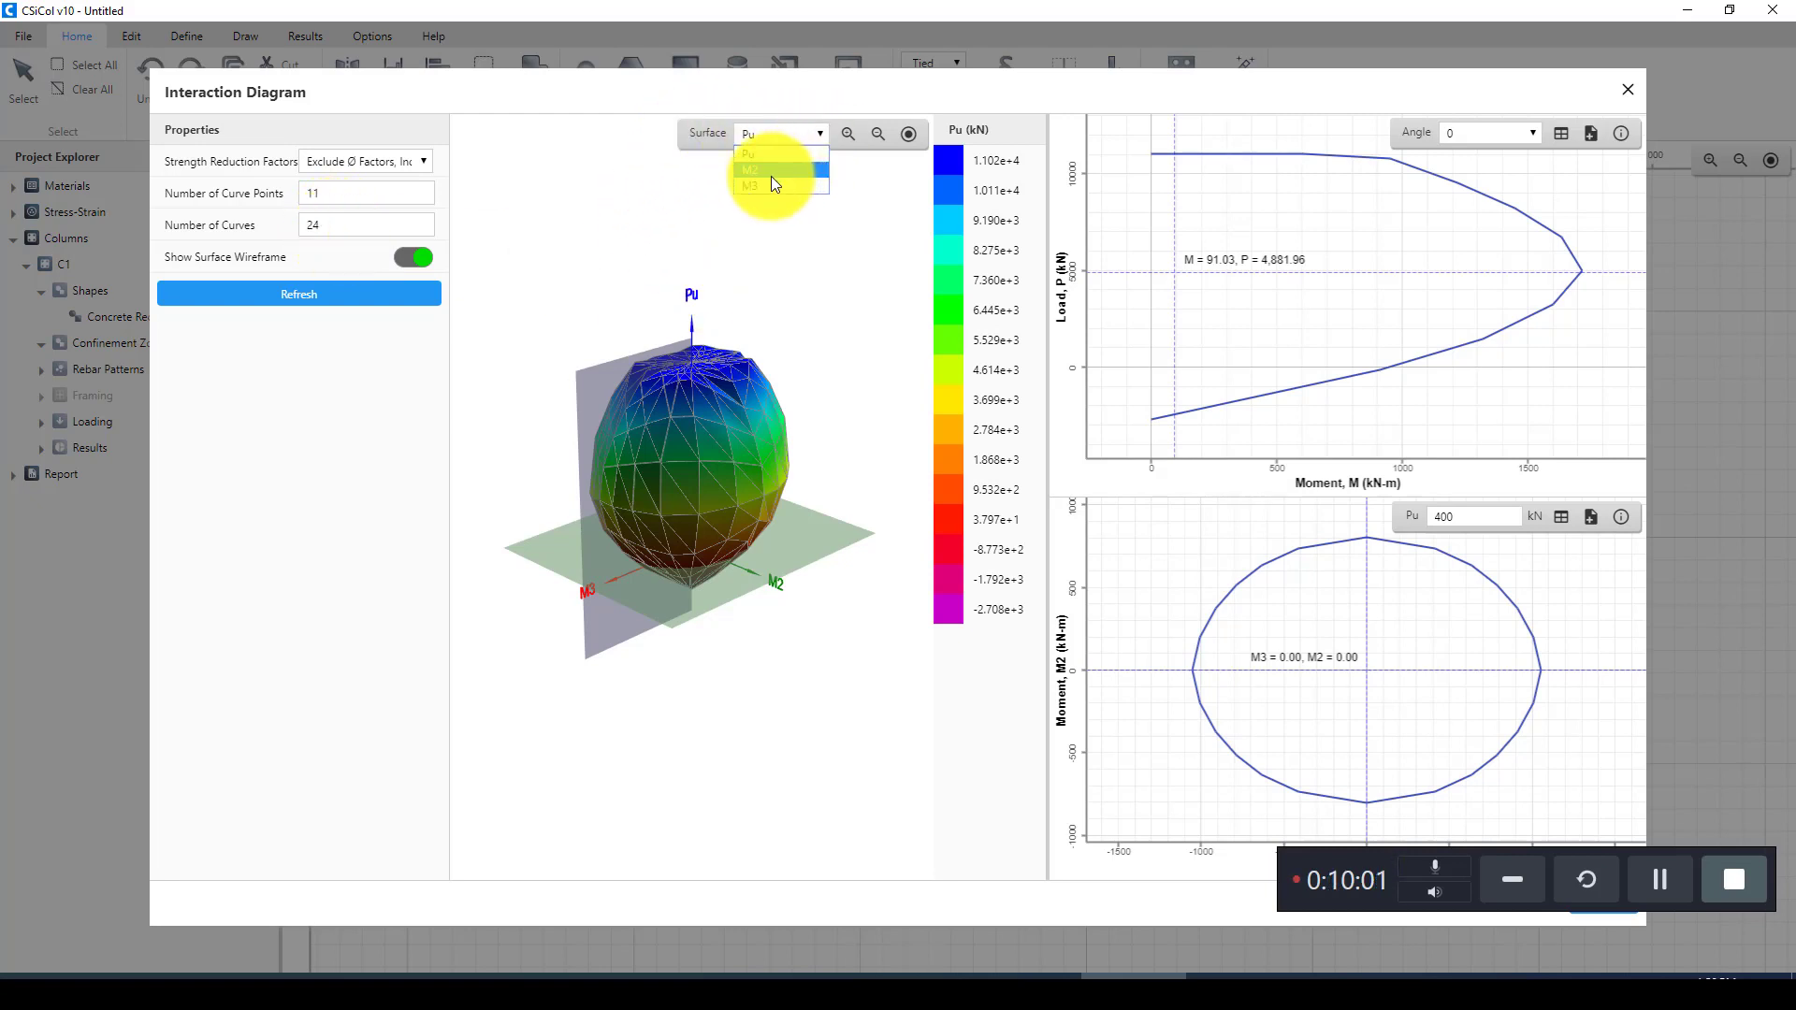
{"action": "left_click", "coordinate": [692, 450]}
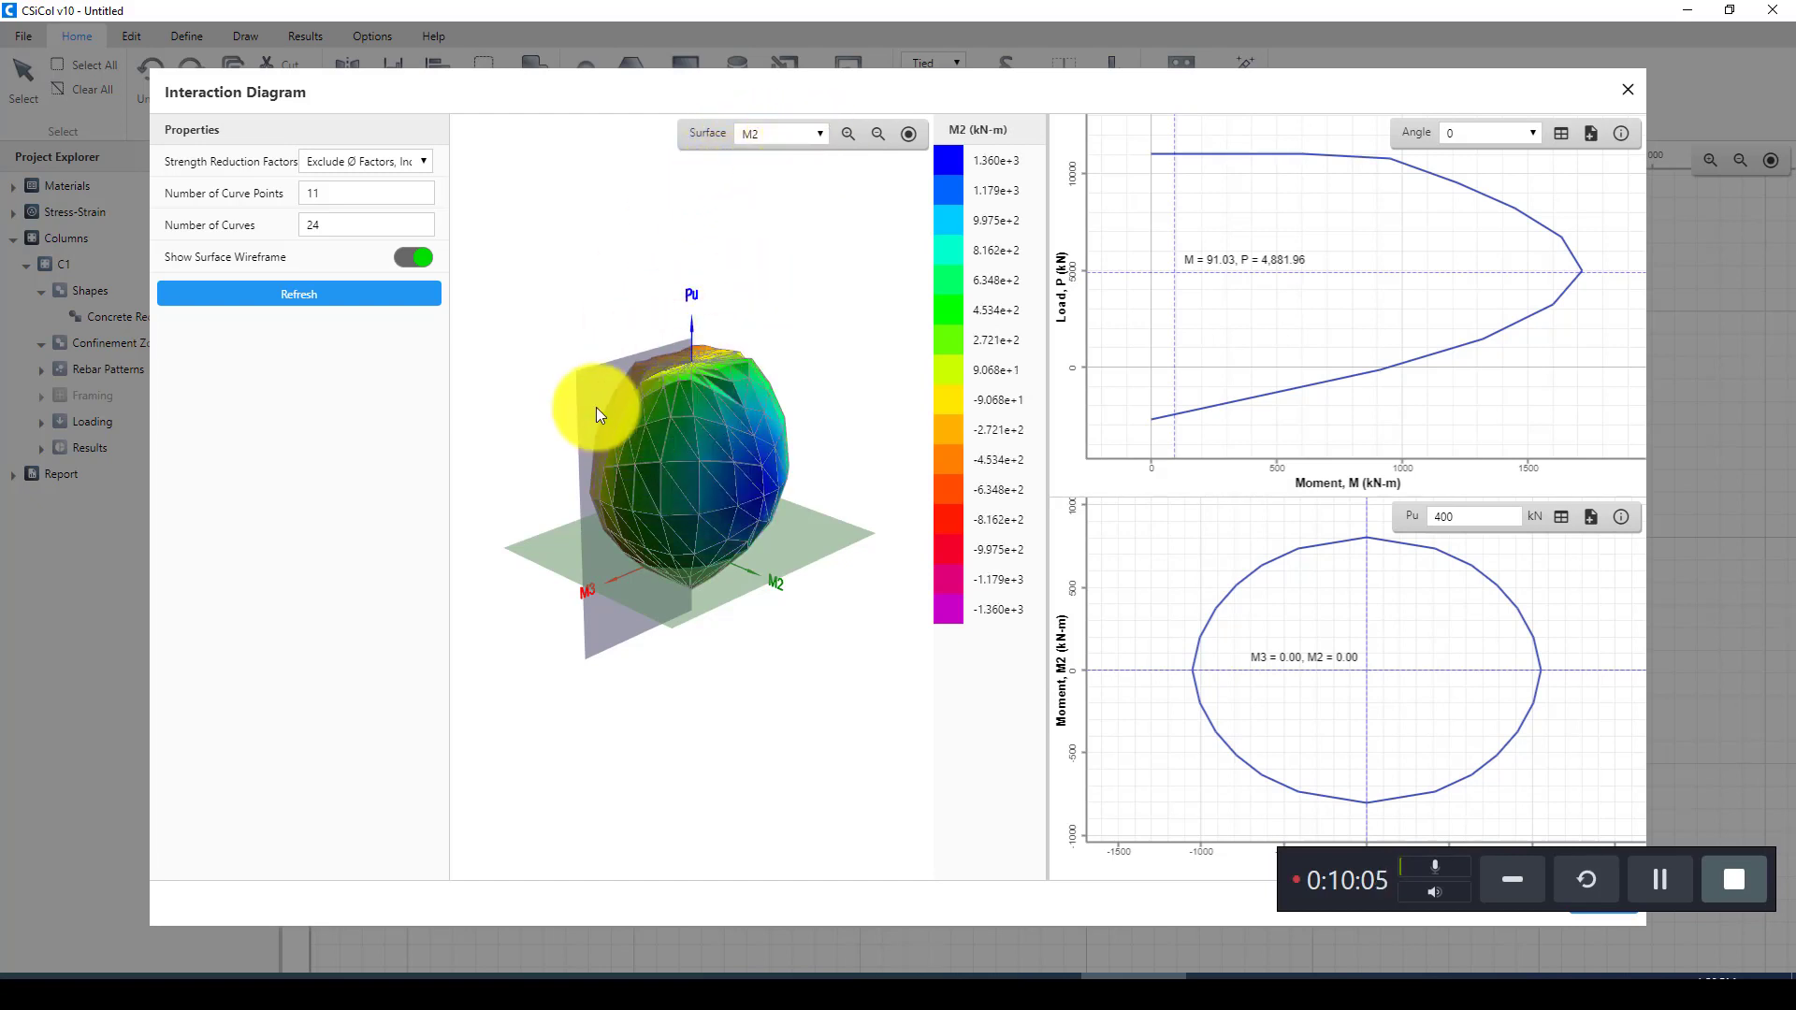
{"action": "left_click", "coordinate": [772, 134]}
{"action": "key", "text": "Return"}
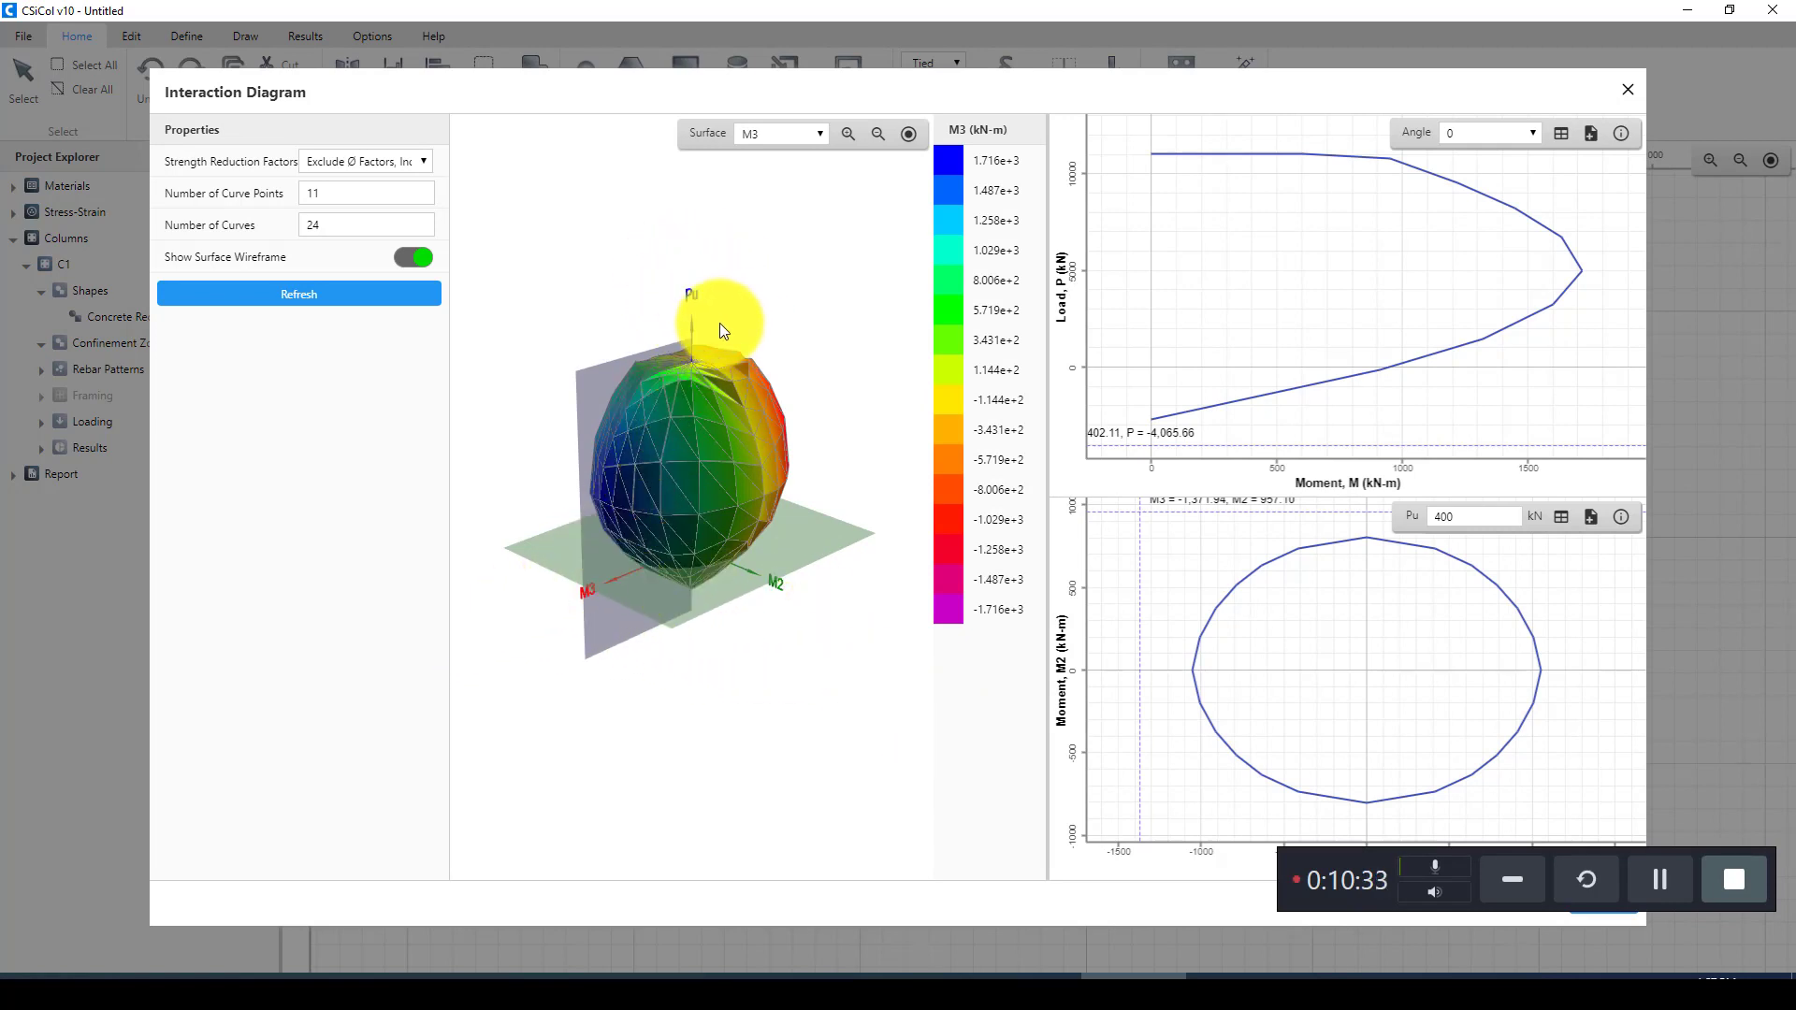
{"action": "left_click", "coordinate": [1628, 89]}
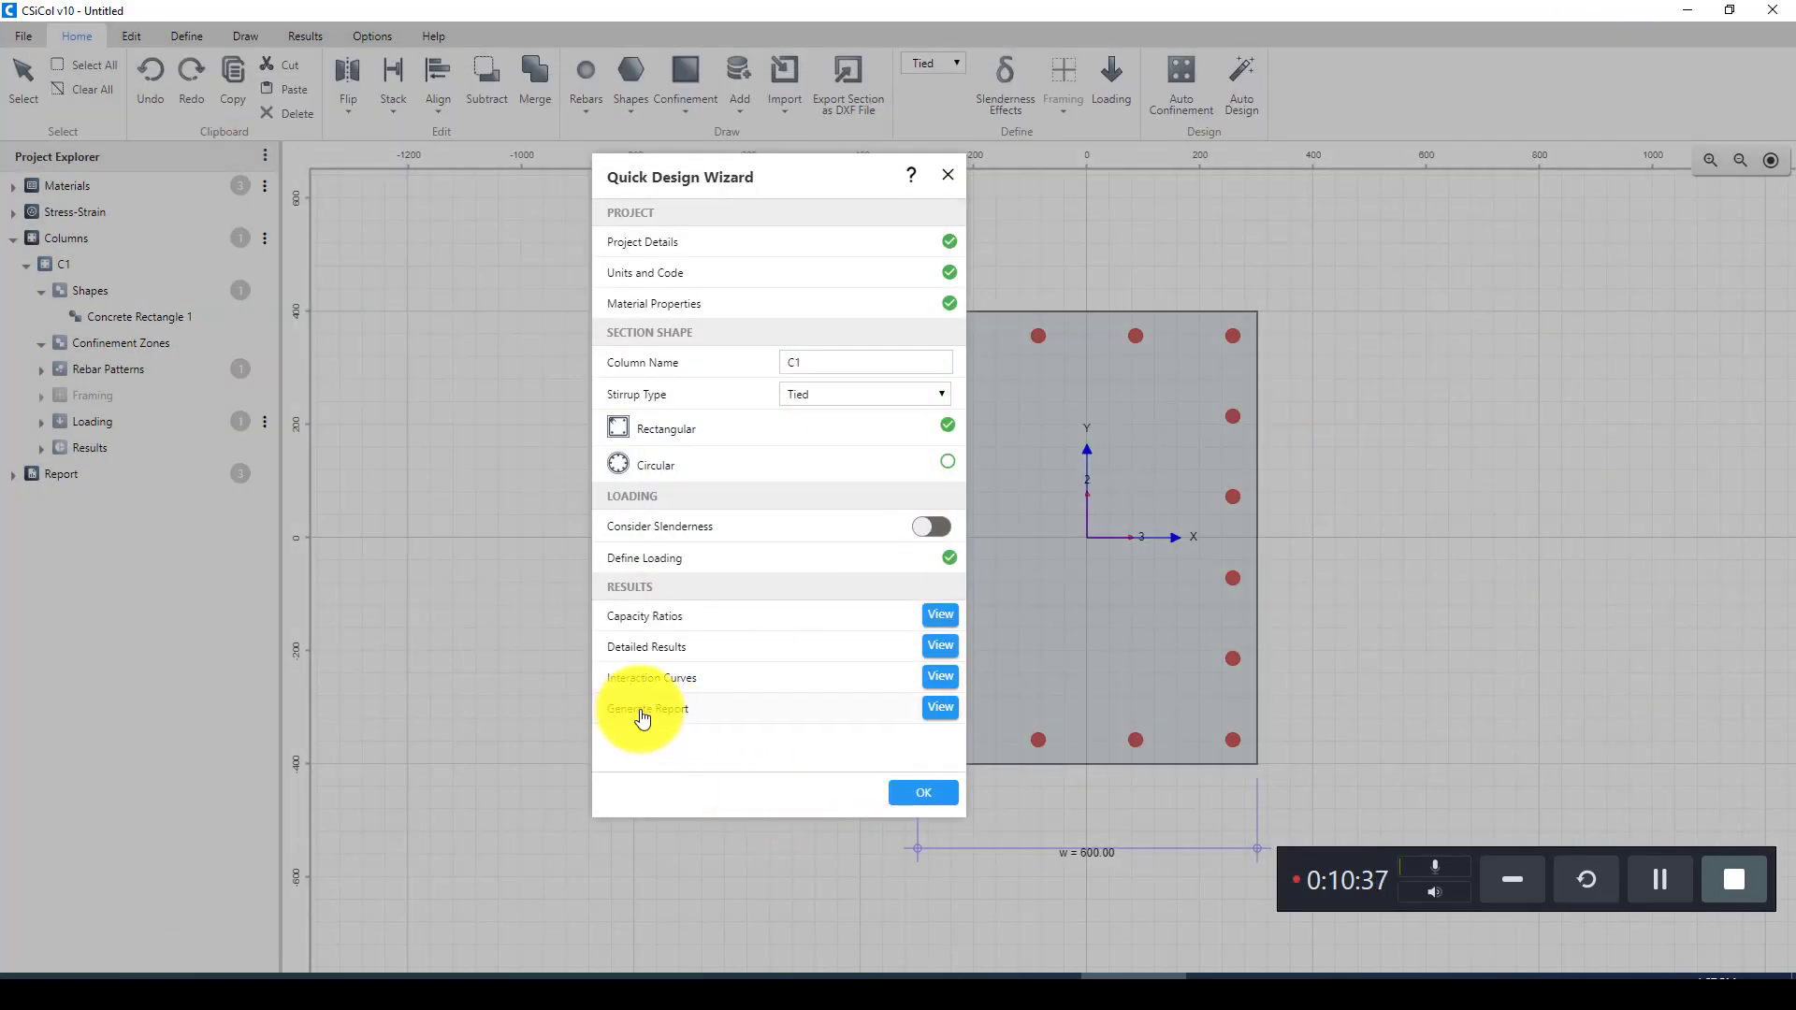
Step: Generate C1's design report and scroll through its section details, diagrams and 0.86 ratio
{"action": "left_click", "coordinate": [939, 708]}
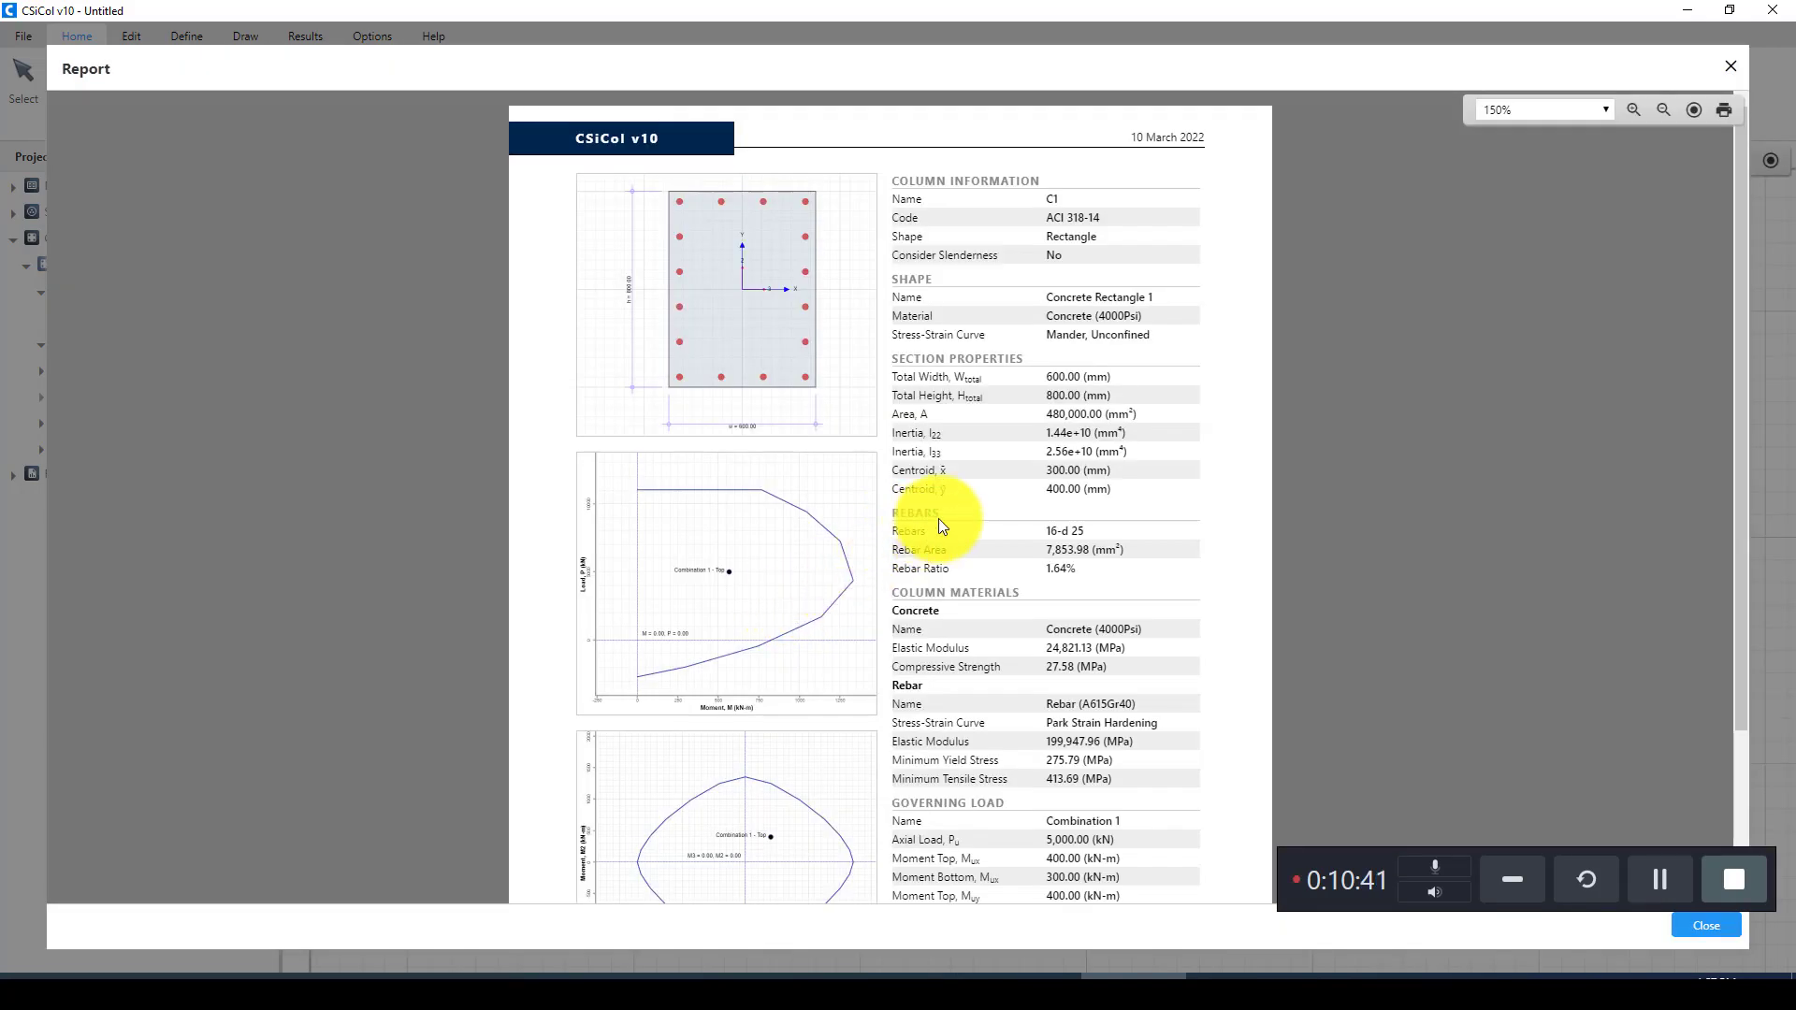
{"action": "scroll", "coordinate": [939, 518], "scroll_direction": "down", "scroll_amount": 3}
{"action": "scroll", "coordinate": [939, 516], "scroll_direction": "up", "scroll_amount": 3}
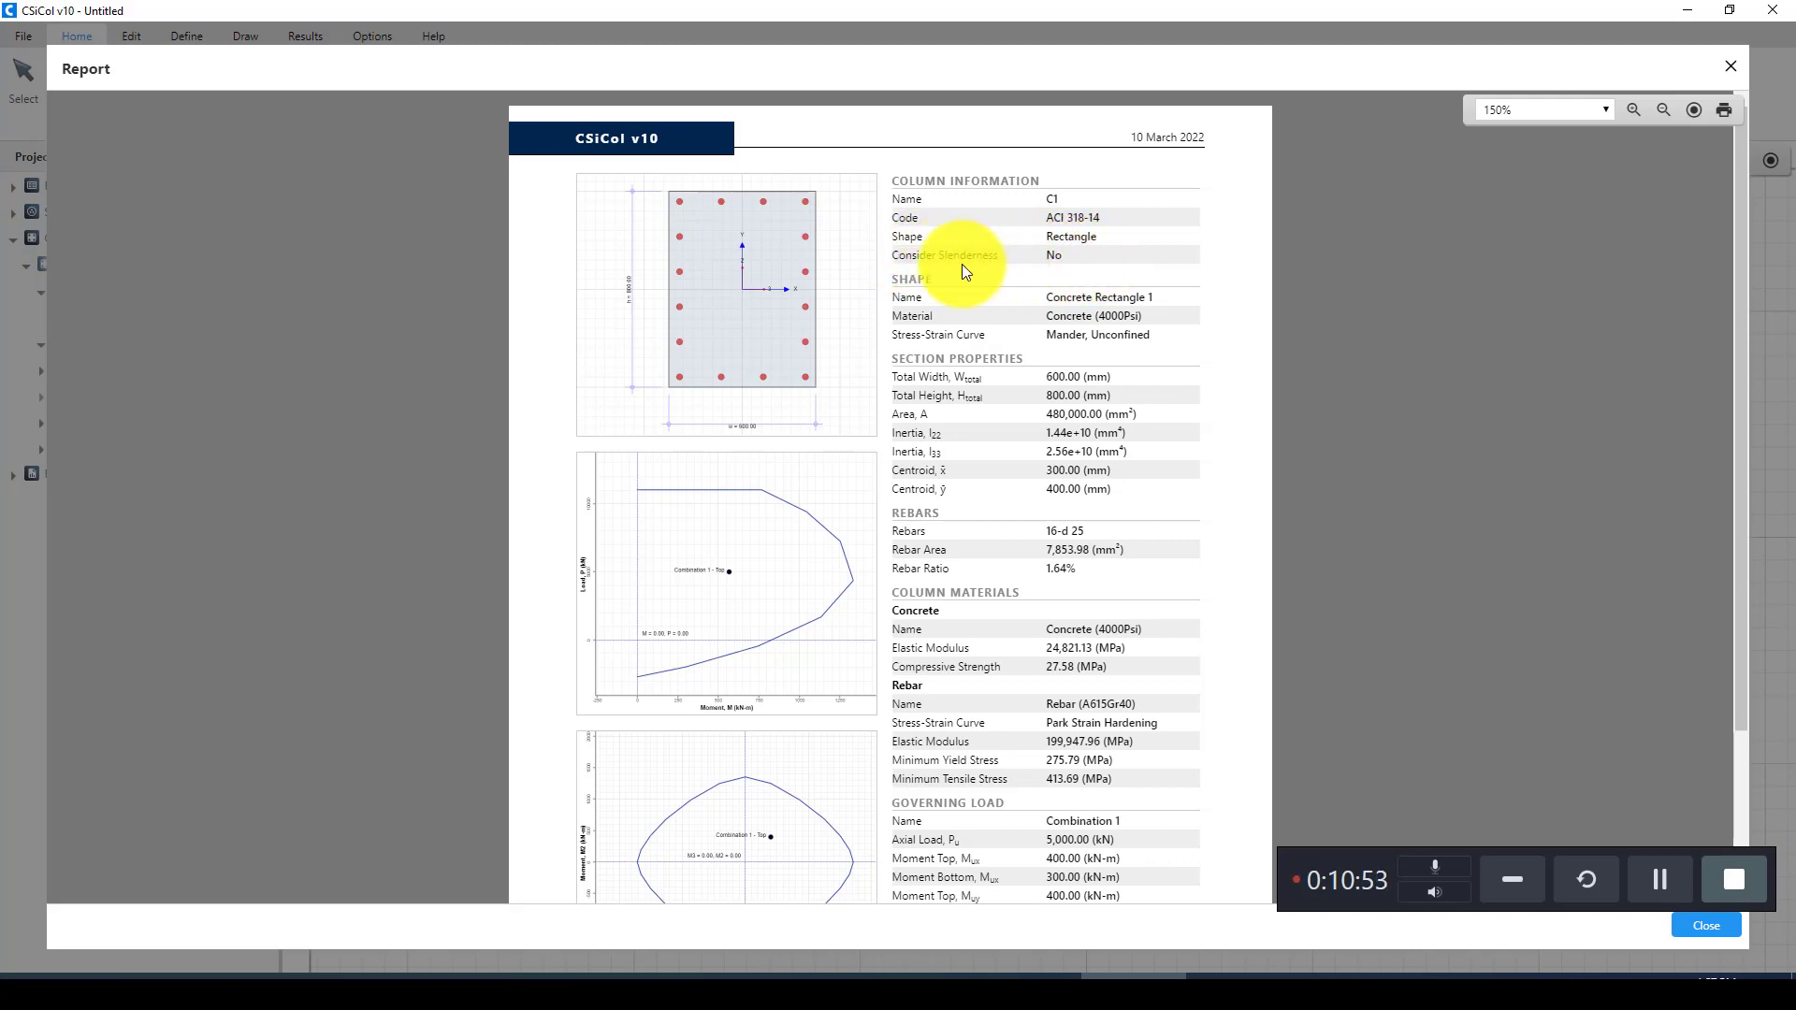
{"action": "scroll", "coordinate": [918, 300], "scroll_direction": "down", "scroll_amount": 1}
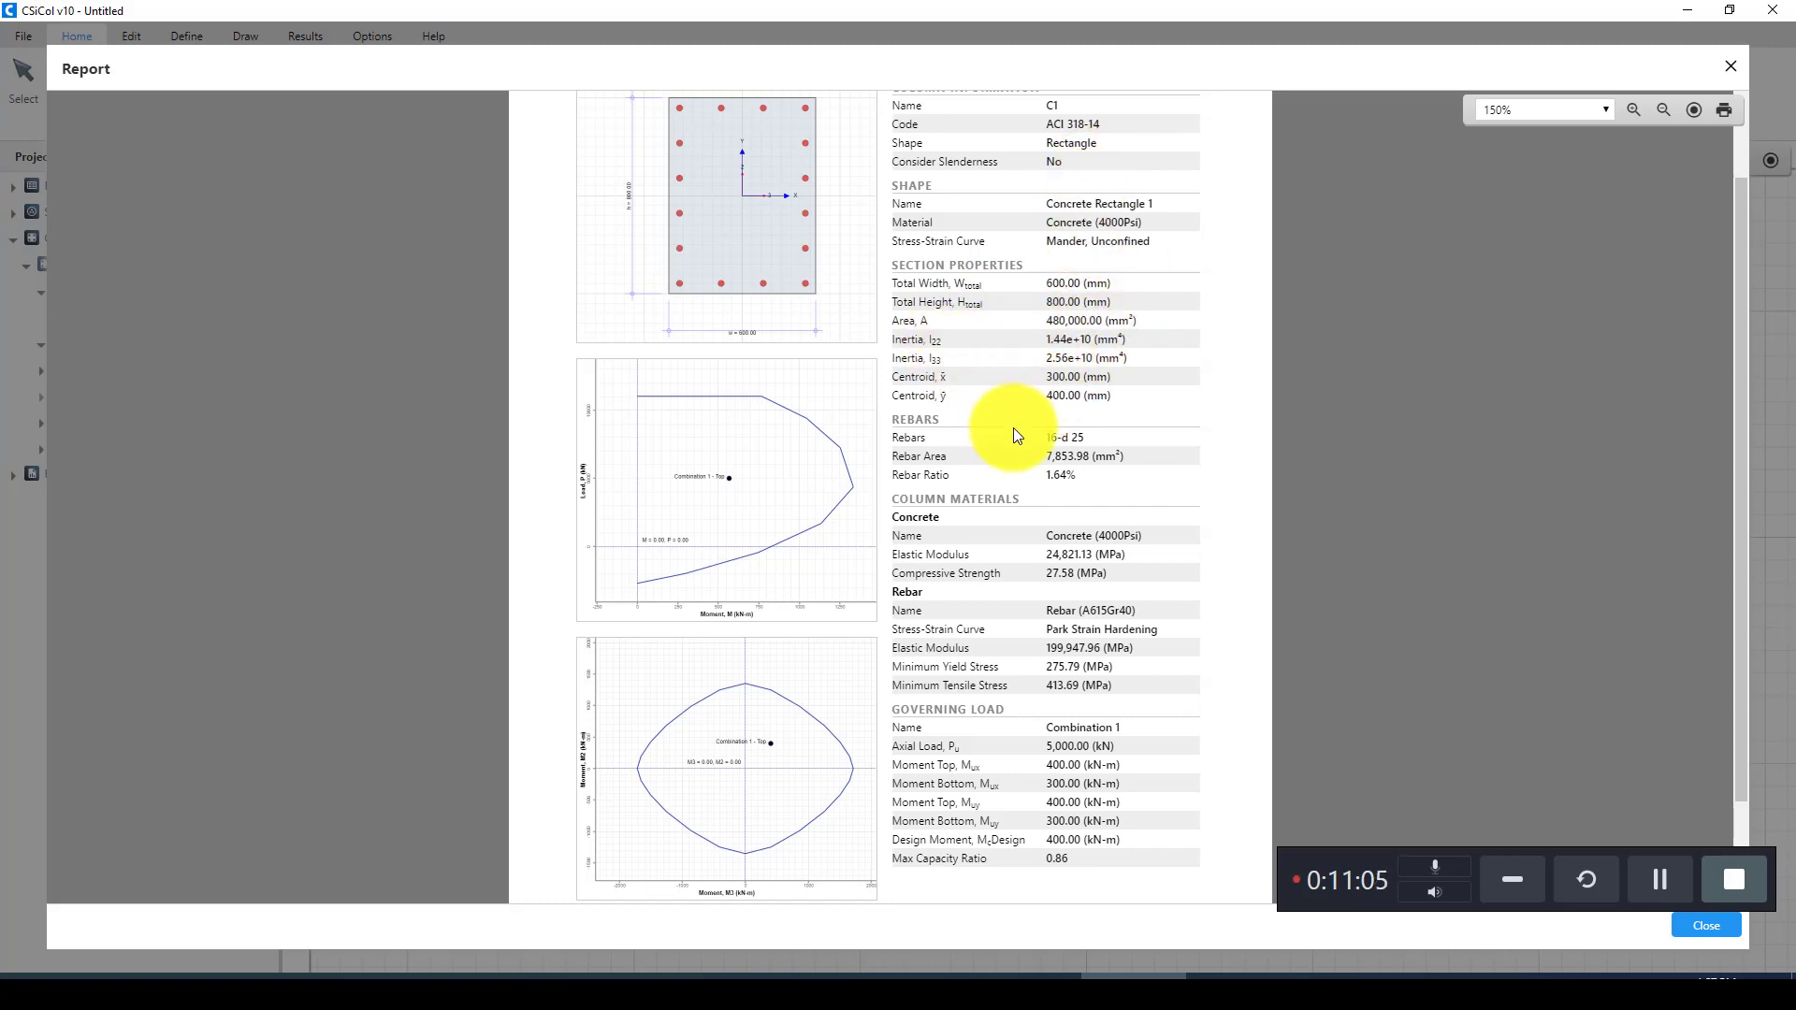
{"action": "scroll", "coordinate": [1013, 429], "scroll_direction": "down", "scroll_amount": 2}
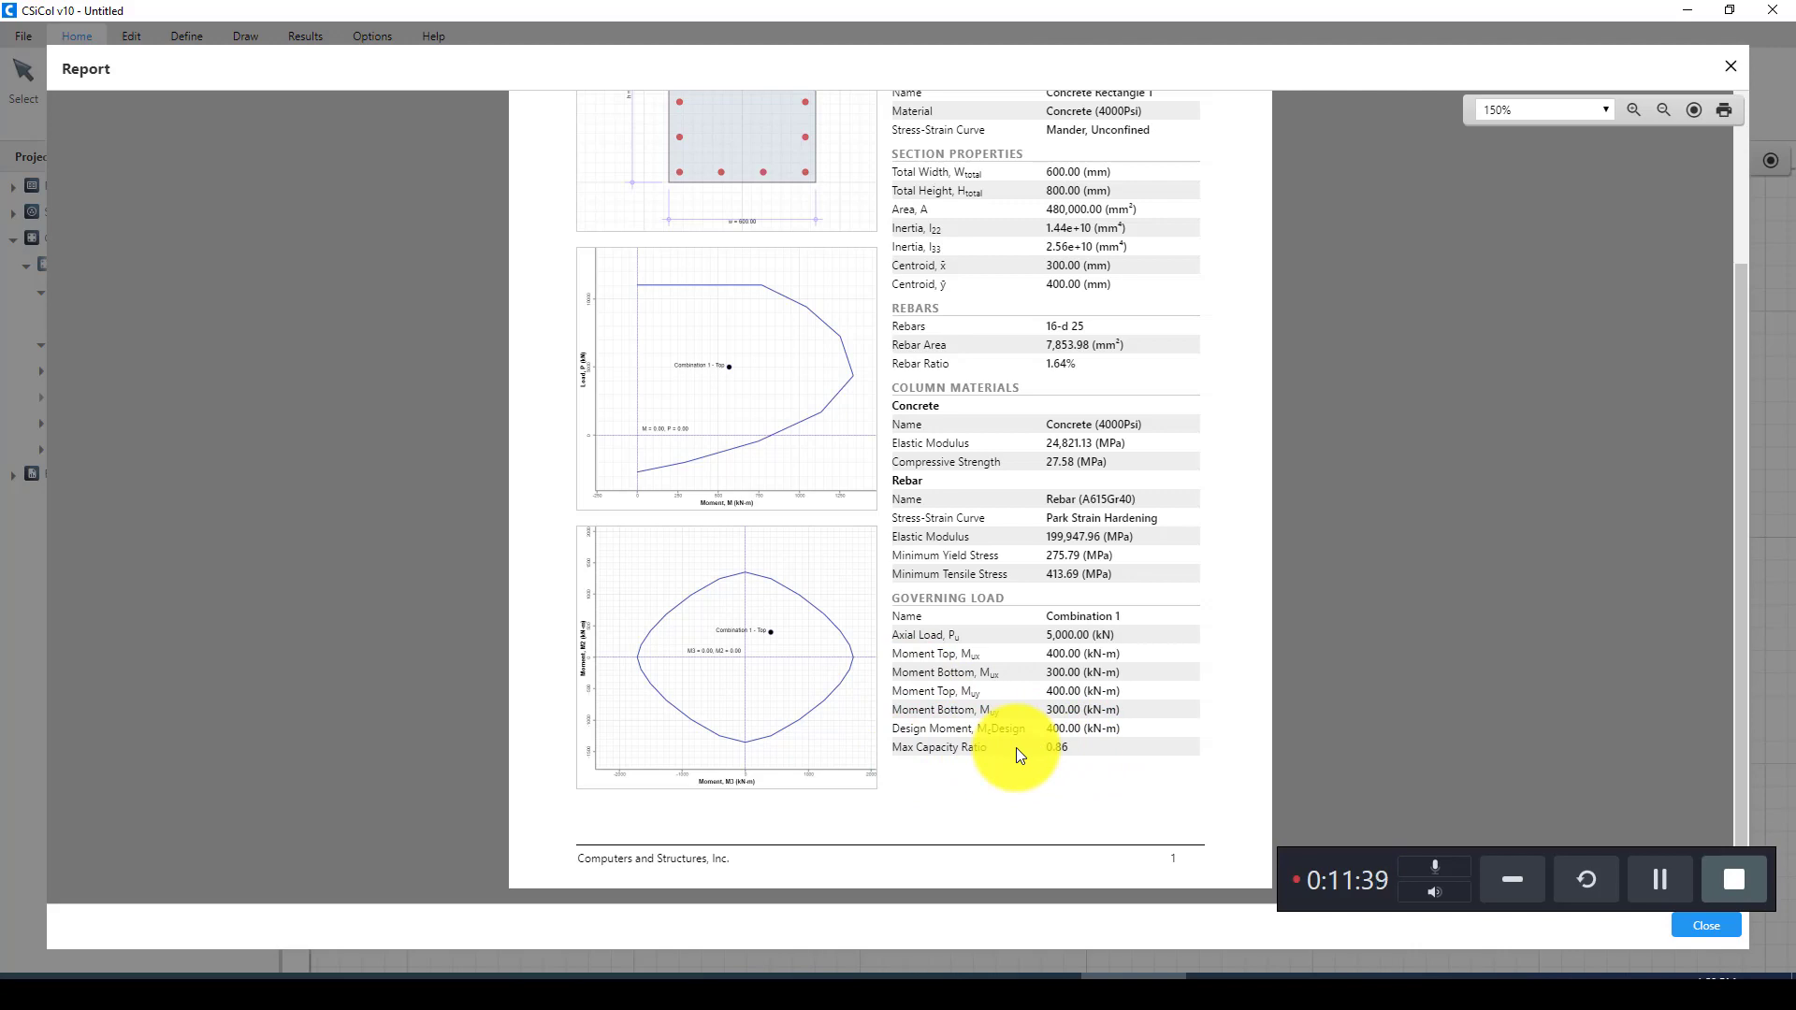
{"action": "scroll", "coordinate": [1016, 748], "scroll_direction": "up", "scroll_amount": 1}
{"action": "scroll", "coordinate": [1018, 744], "scroll_direction": "up", "scroll_amount": 3}
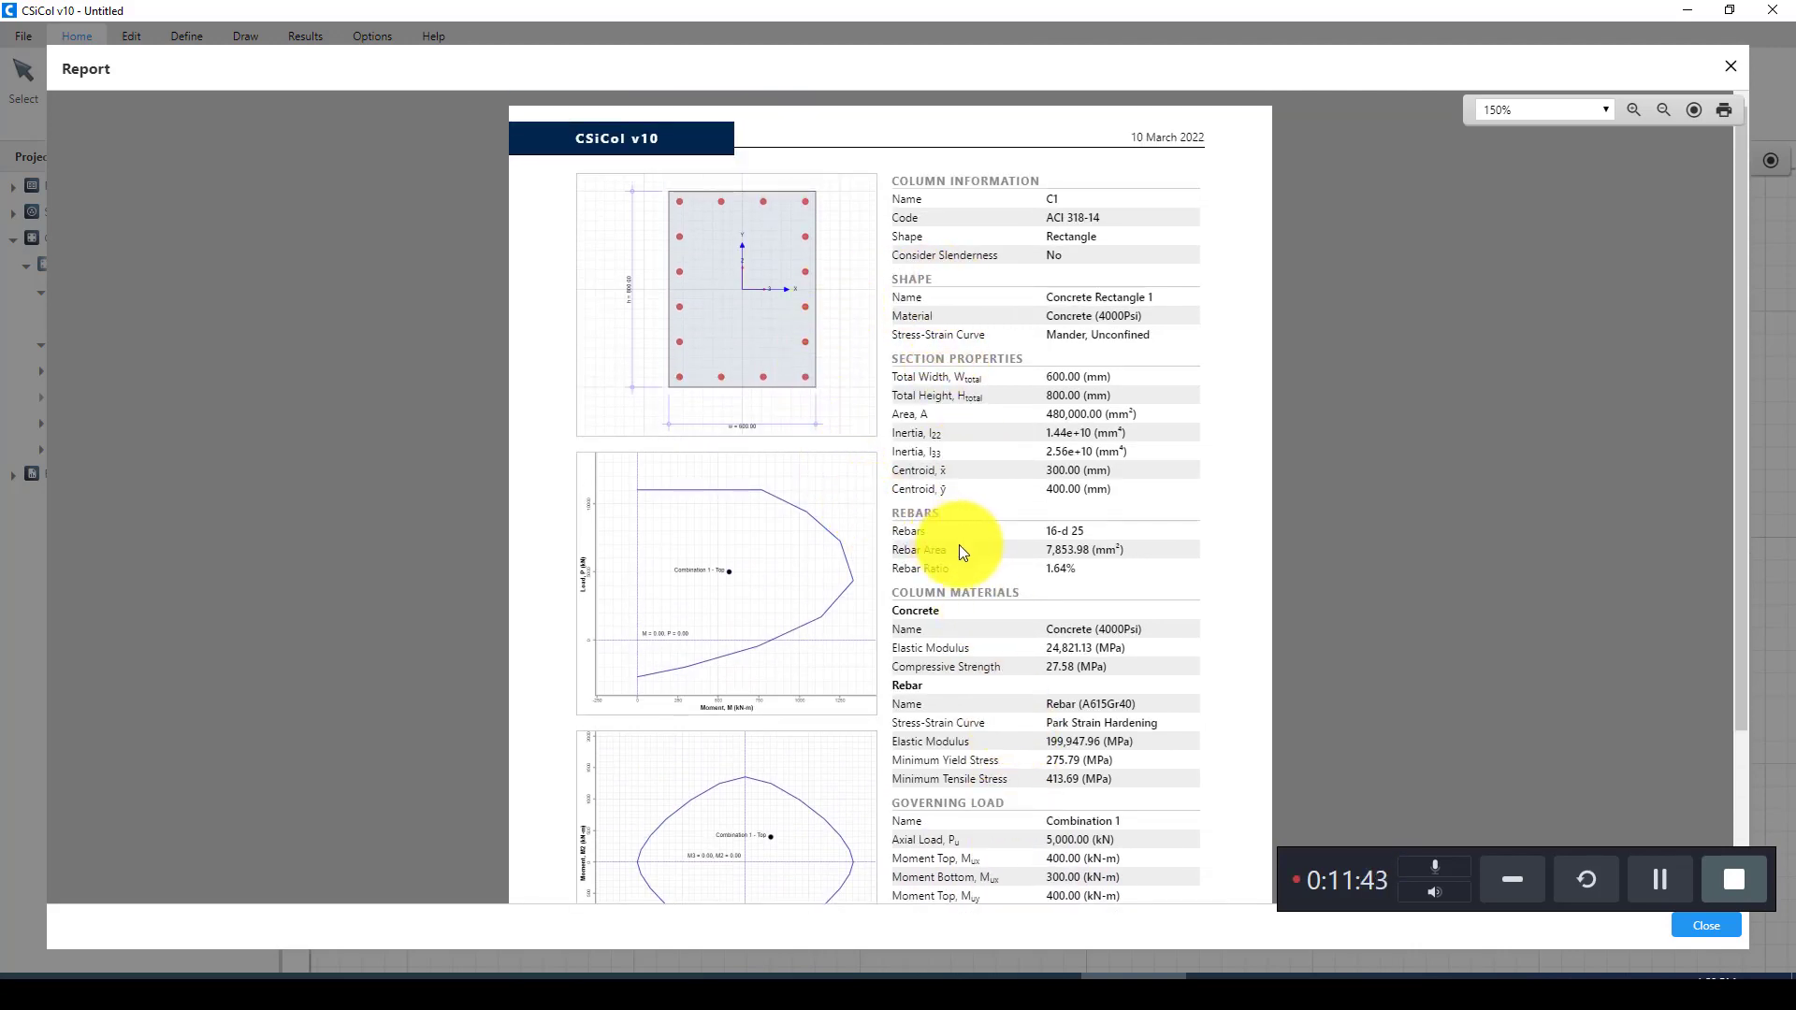
{"action": "scroll", "coordinate": [1091, 501], "scroll_direction": "down", "scroll_amount": 2}
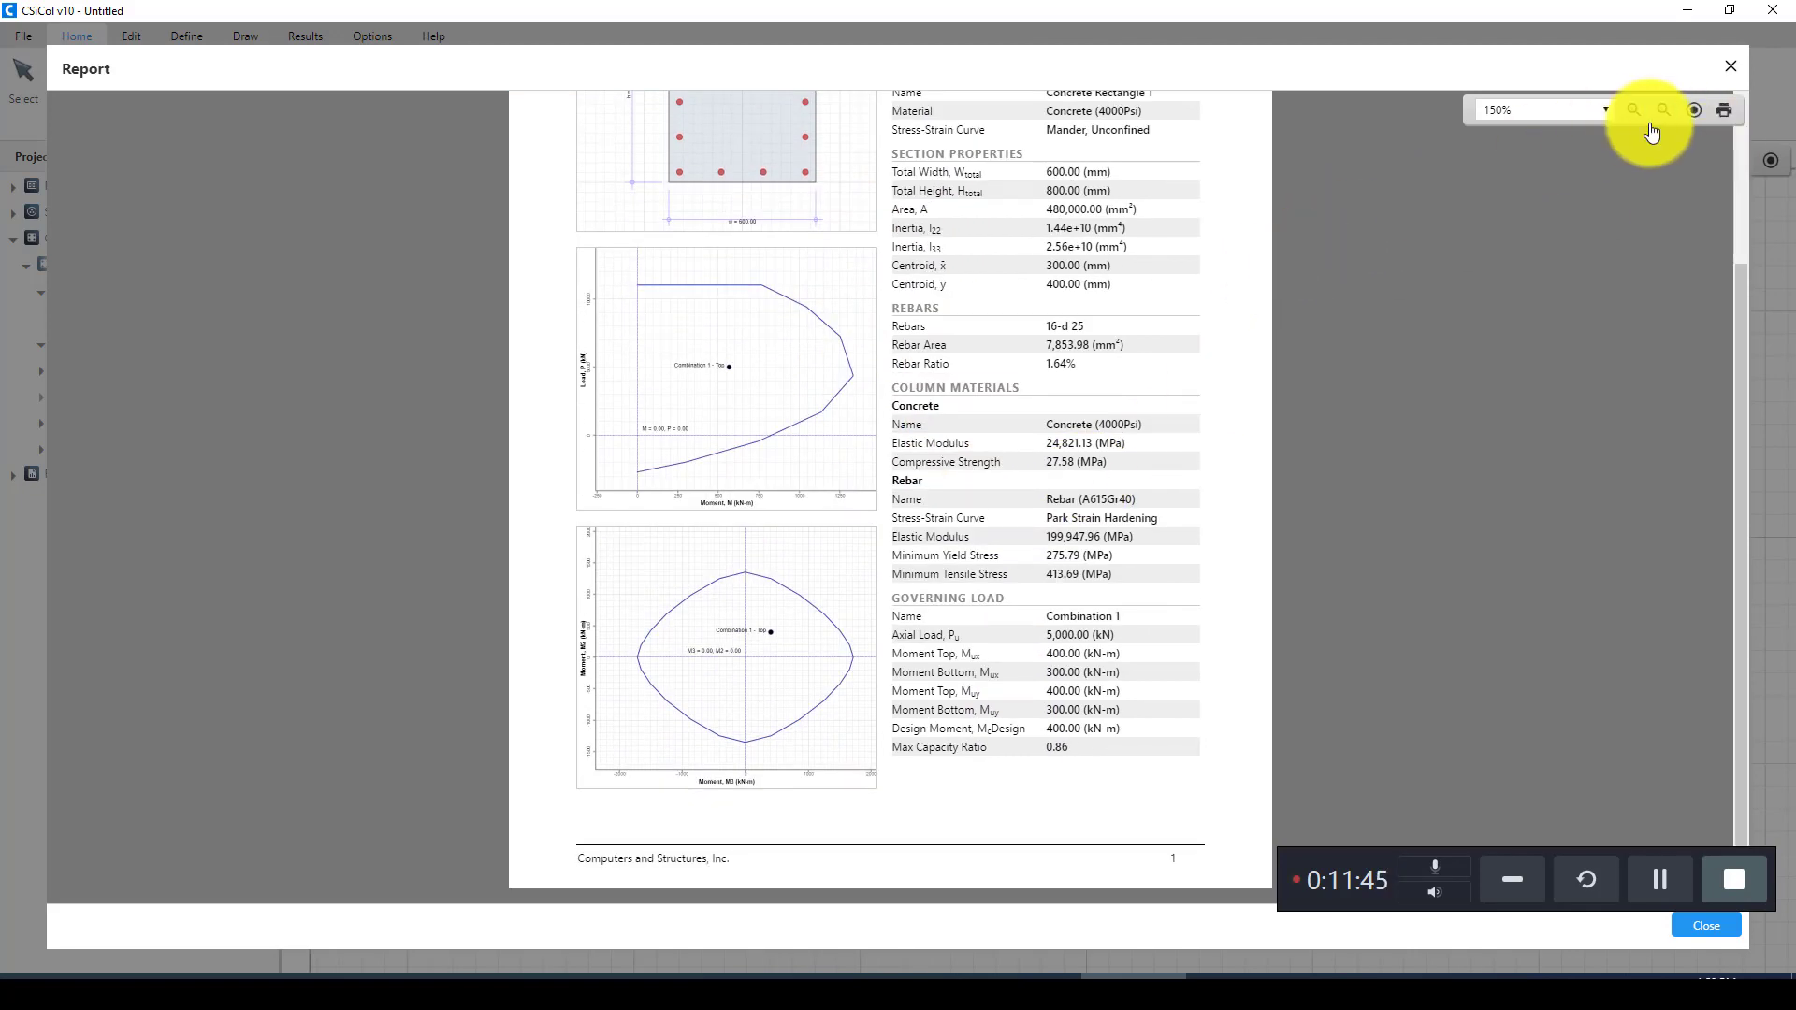
{"action": "left_click", "coordinate": [1717, 112]}
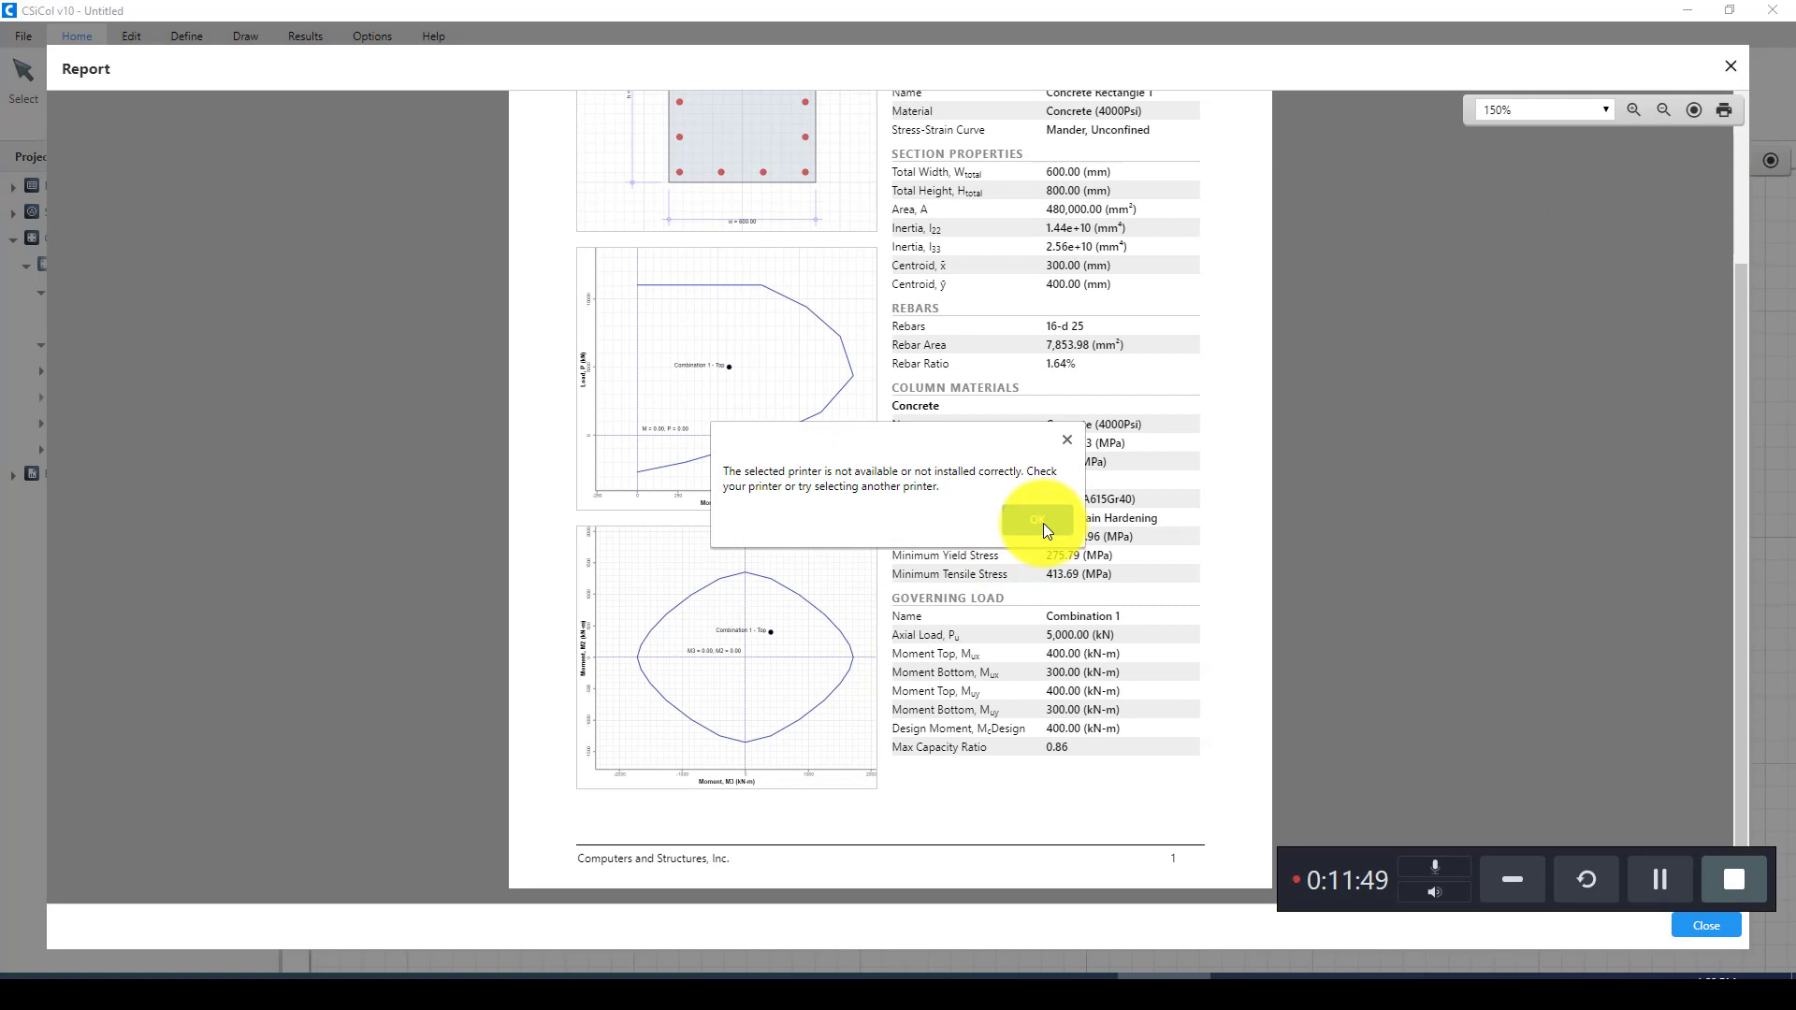
{"action": "left_click", "coordinate": [1042, 524]}
{"action": "scroll", "coordinate": [963, 496], "scroll_direction": "up", "scroll_amount": 3}
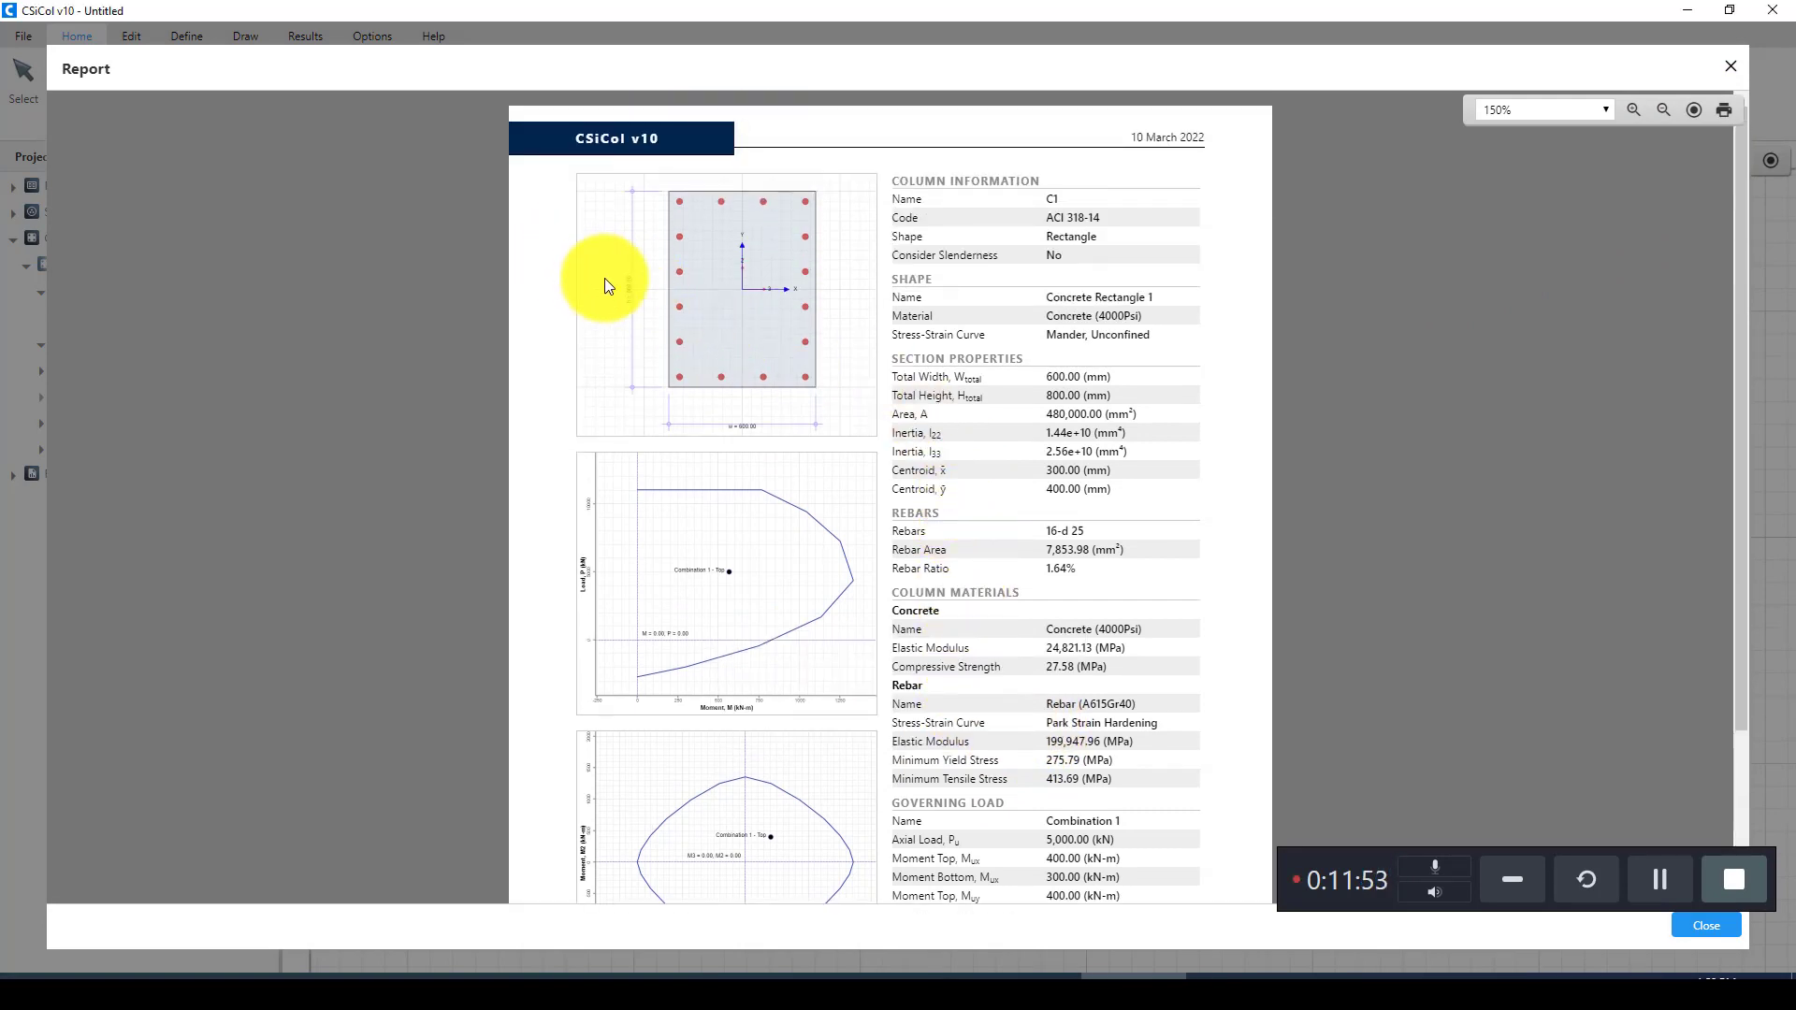
{"action": "scroll", "coordinate": [1036, 413], "scroll_direction": "down", "scroll_amount": 3}
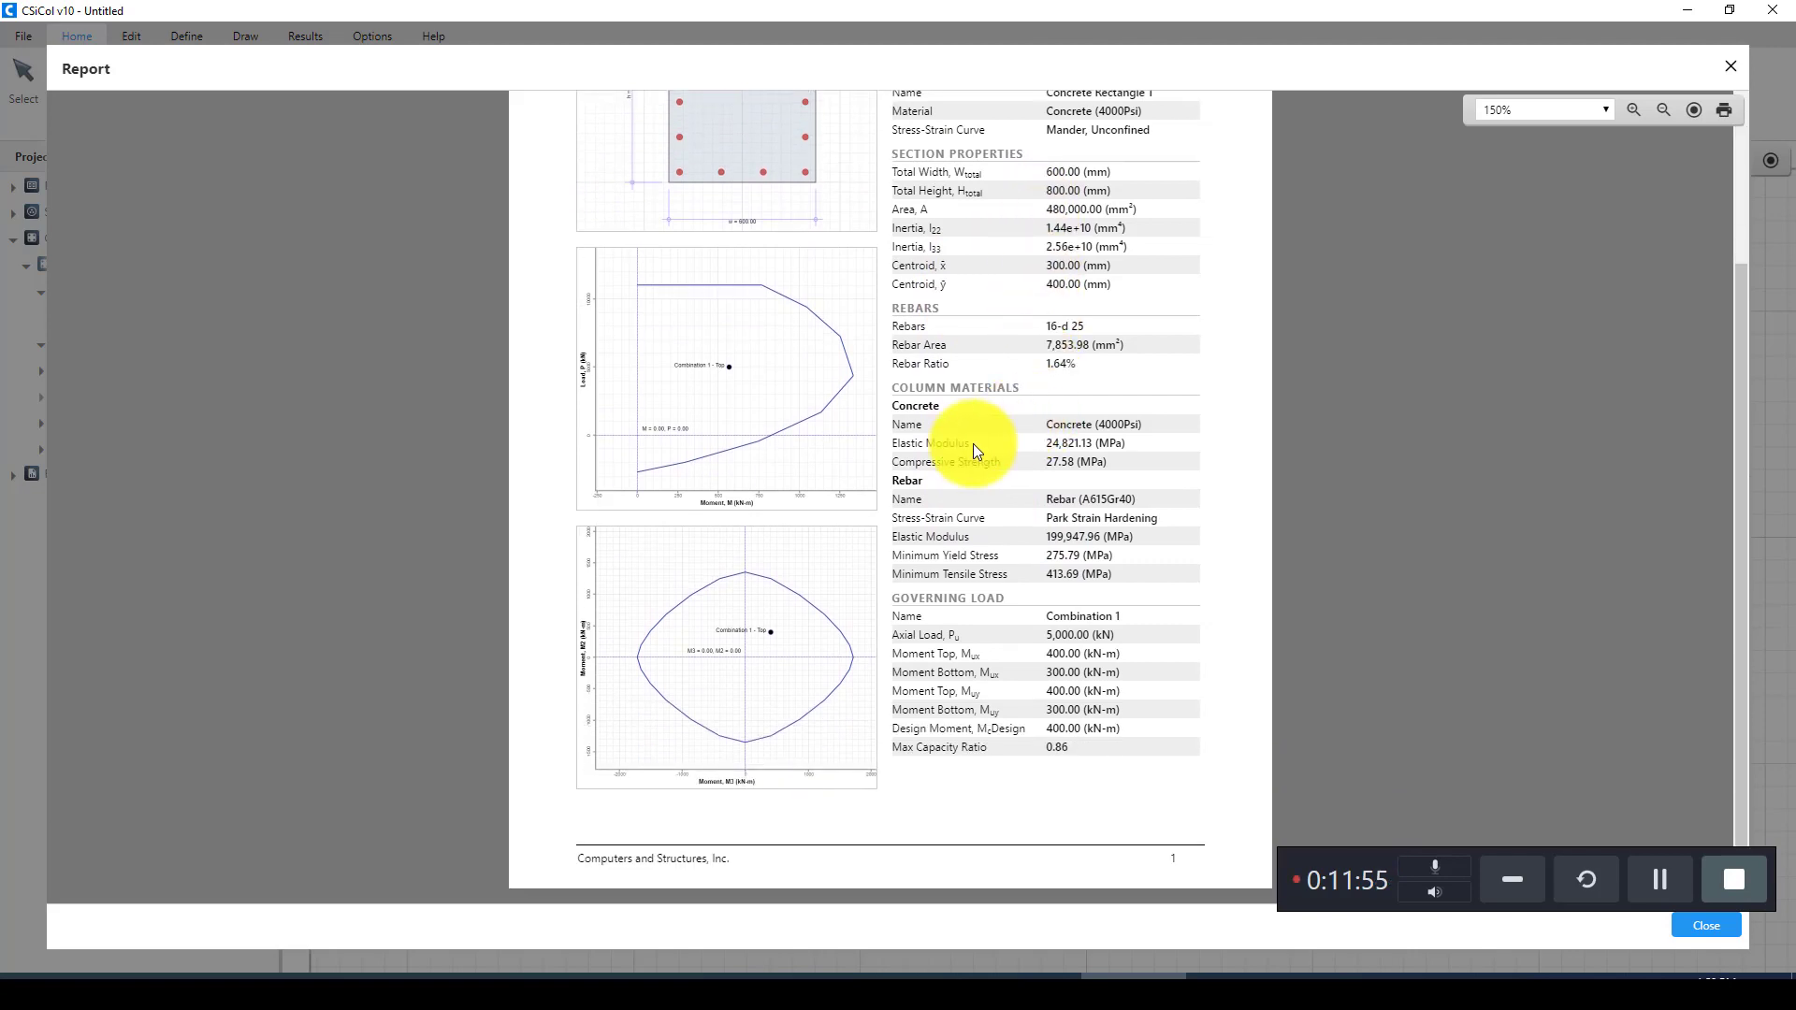
{"action": "scroll", "coordinate": [1001, 468], "scroll_direction": "up", "scroll_amount": 3}
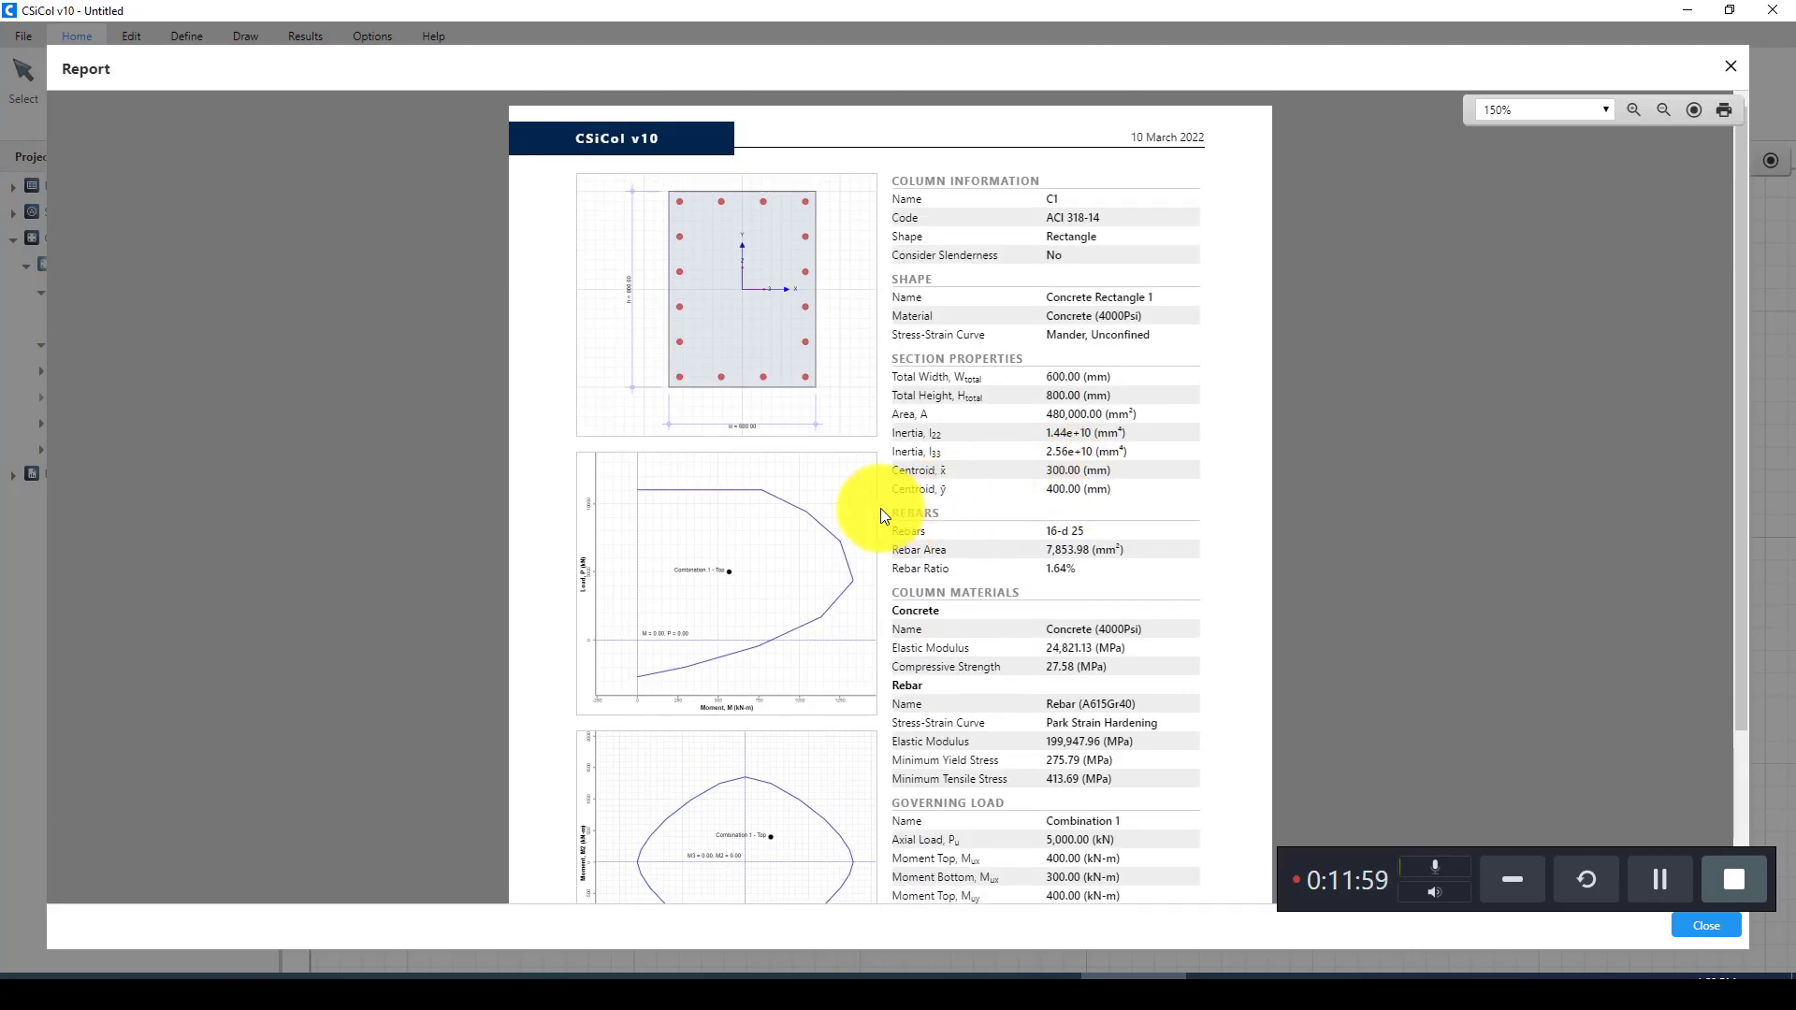
{"action": "scroll", "coordinate": [909, 496], "scroll_direction": "down", "scroll_amount": 2}
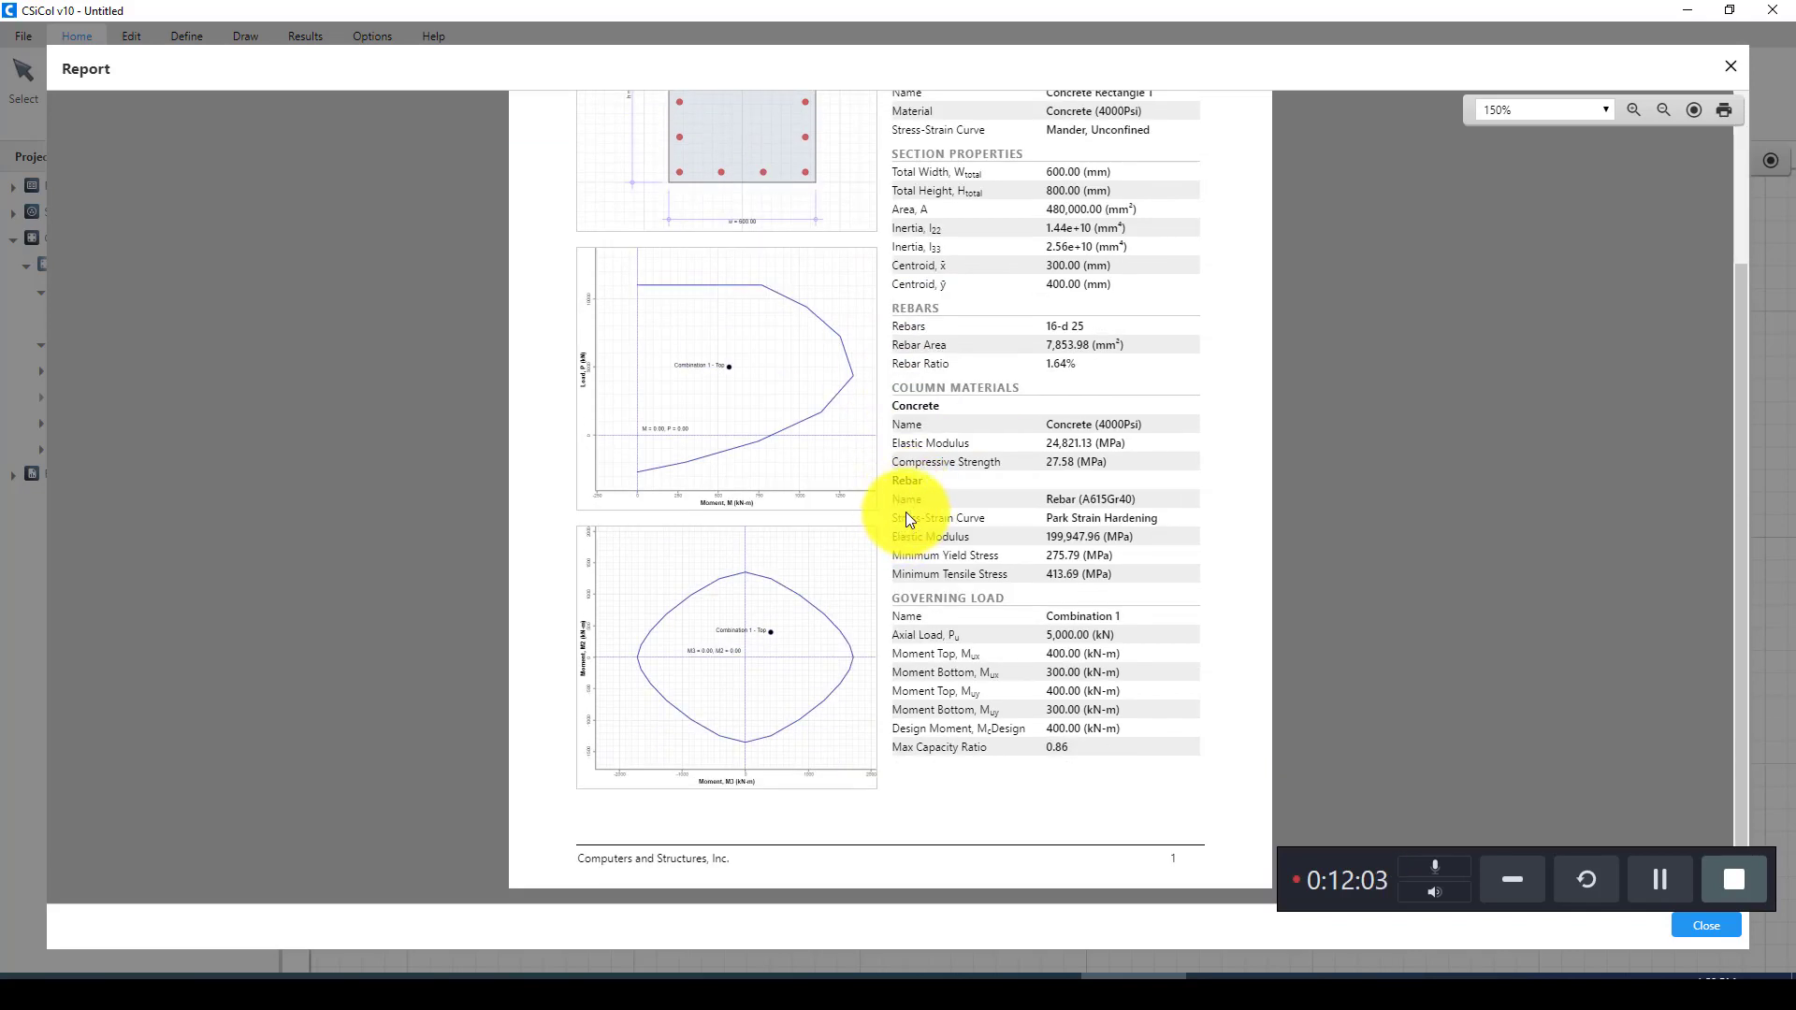
{"action": "scroll", "coordinate": [913, 518], "scroll_direction": "up", "scroll_amount": 2}
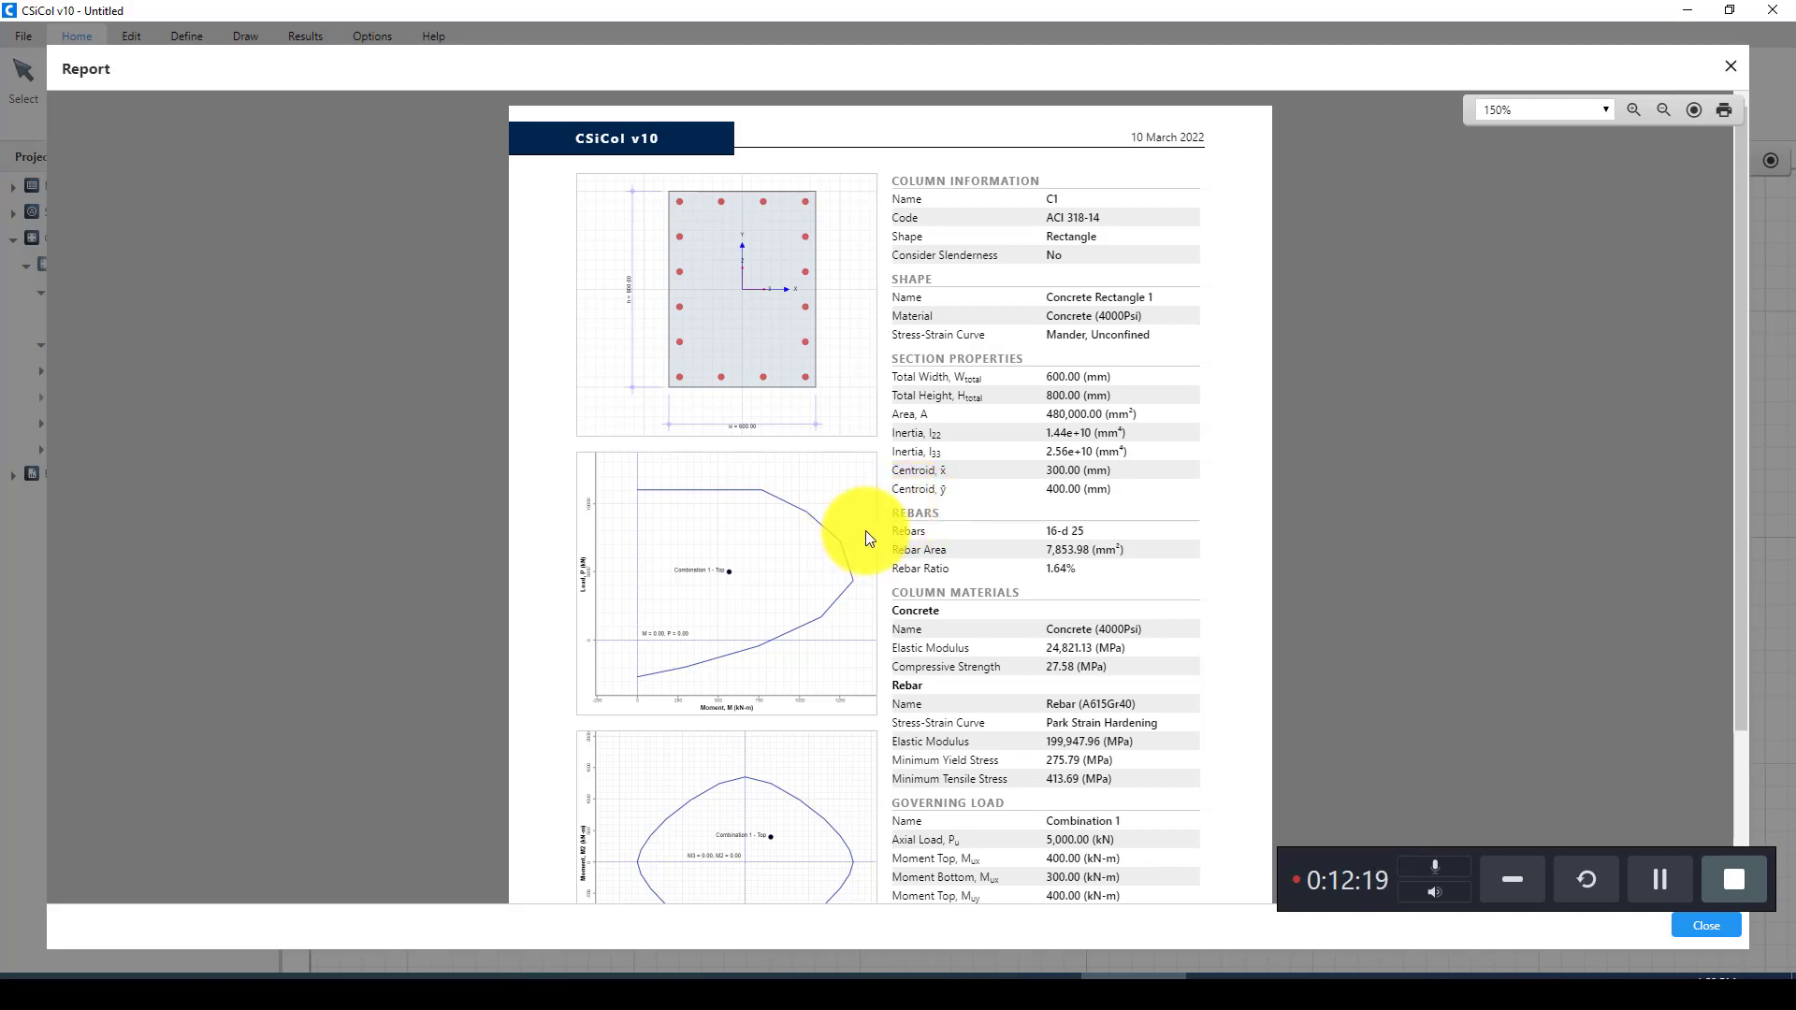
{"action": "scroll", "coordinate": [862, 530], "scroll_direction": "down", "scroll_amount": 3}
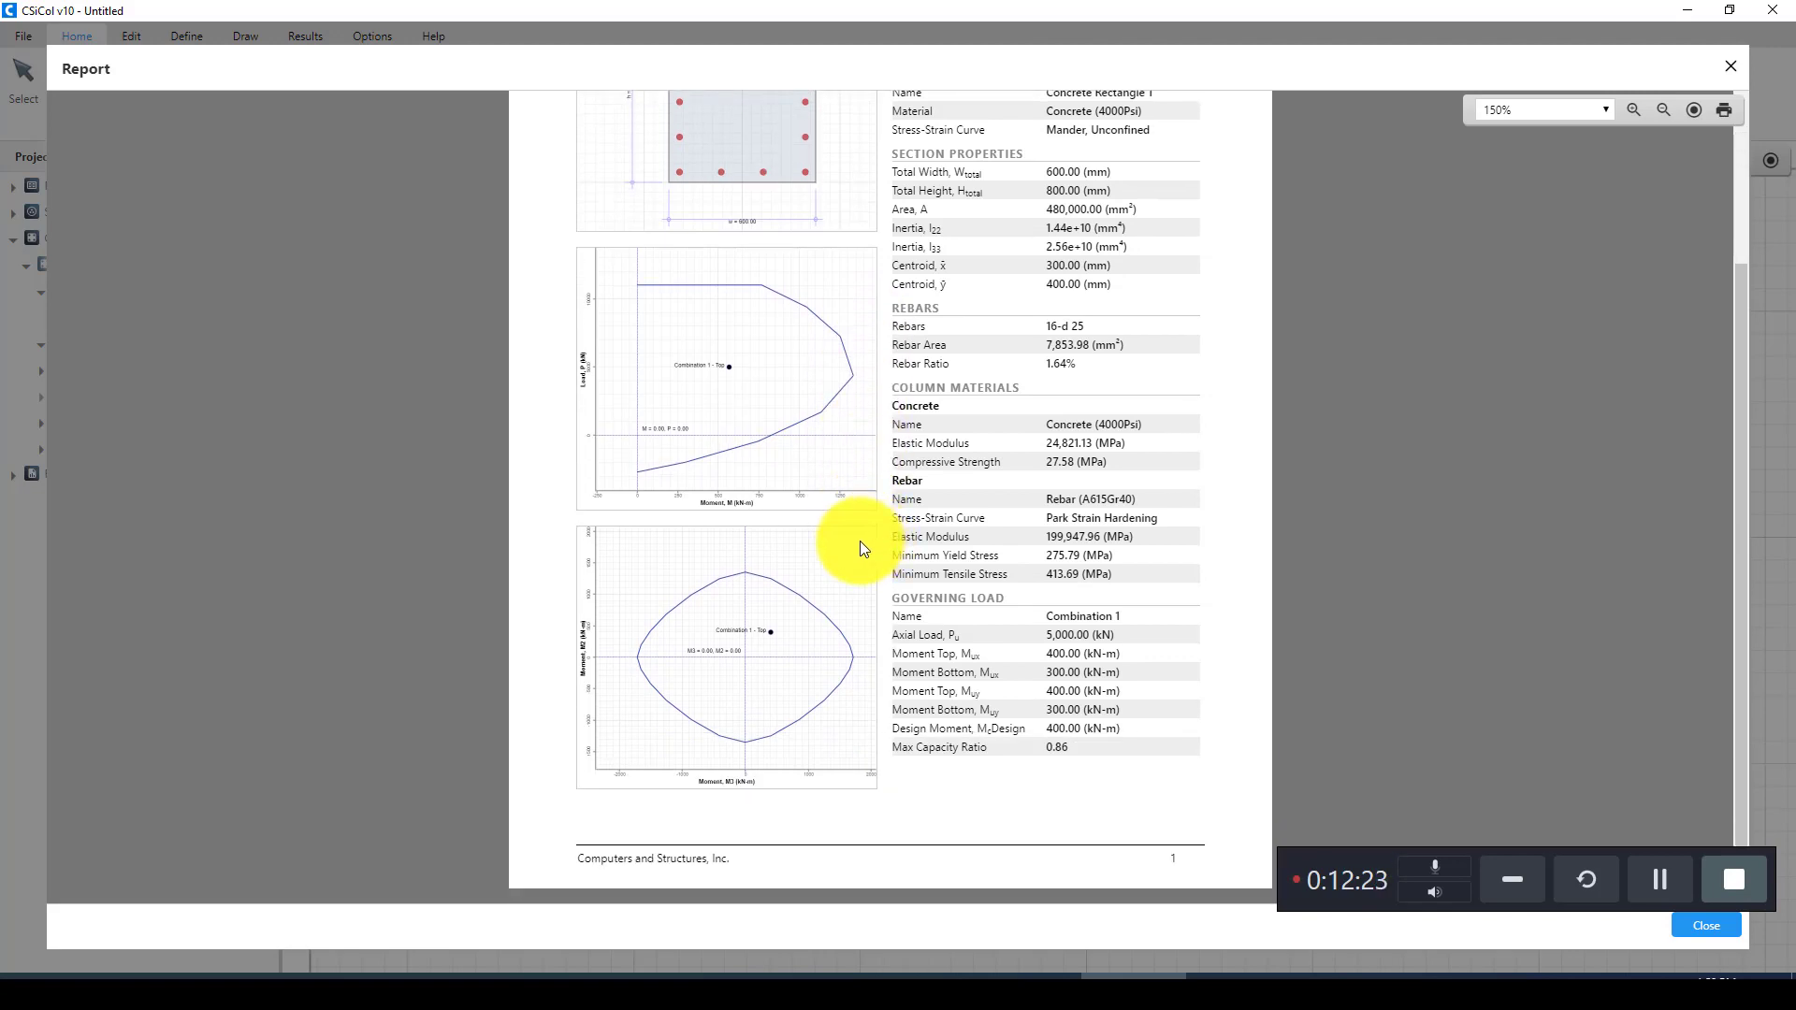
{"action": "scroll", "coordinate": [861, 543], "scroll_direction": "up", "scroll_amount": 3}
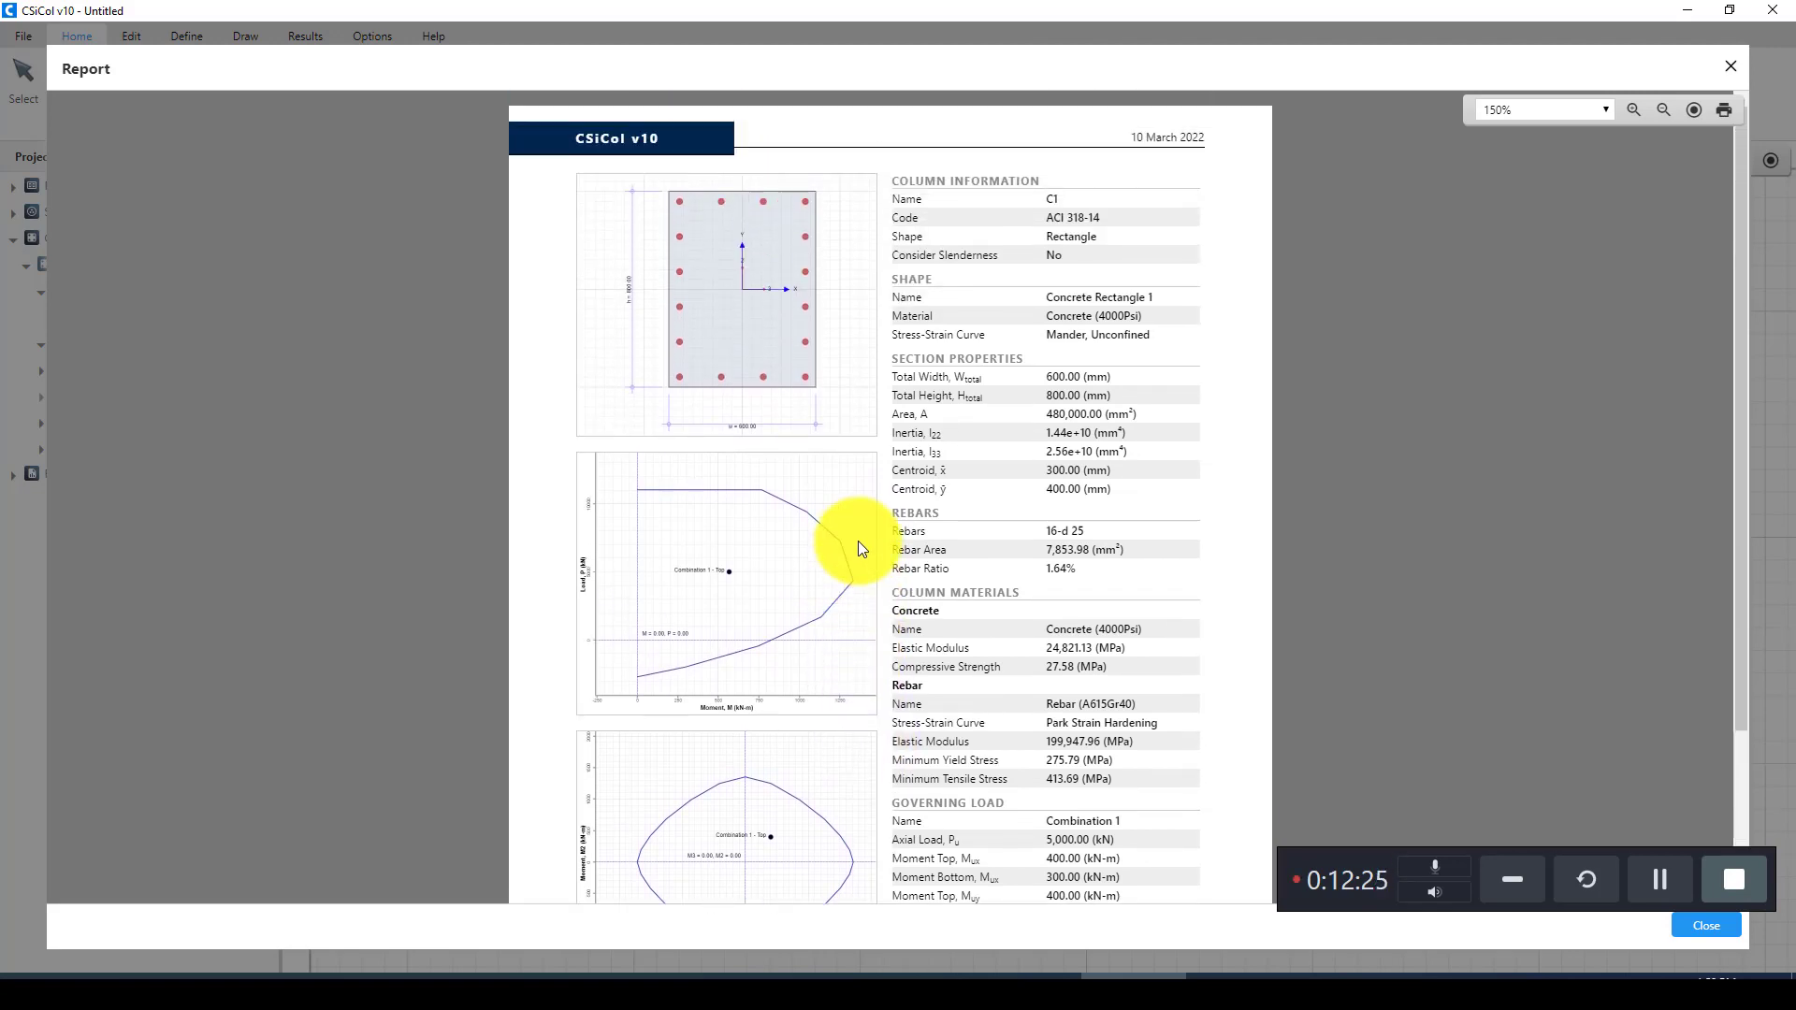